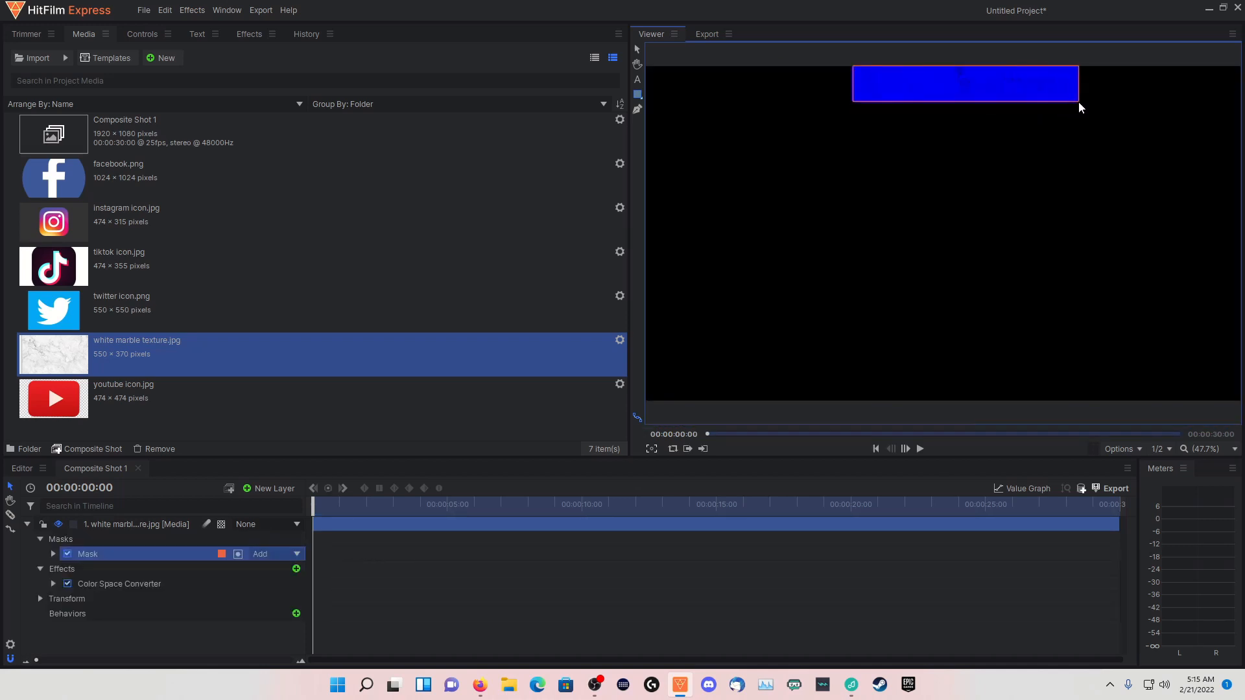
{"action": "left_click", "coordinate": [1116, 449]}
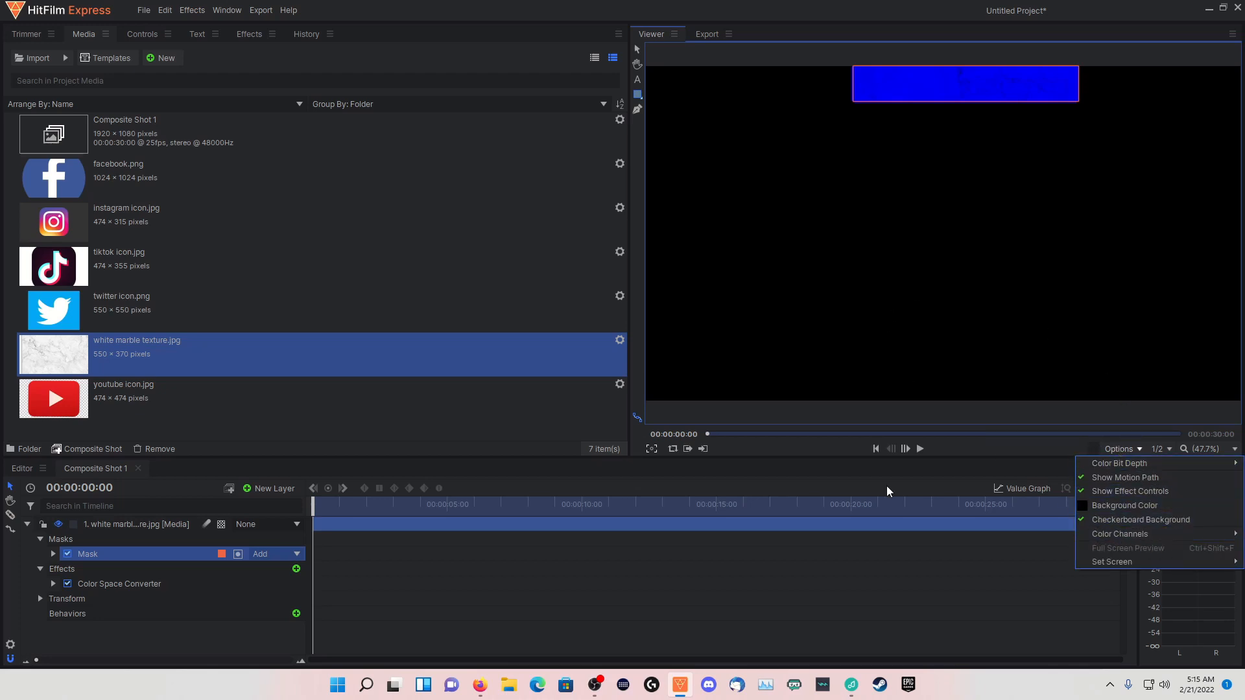
{"action": "left_click", "coordinate": [539, 415]}
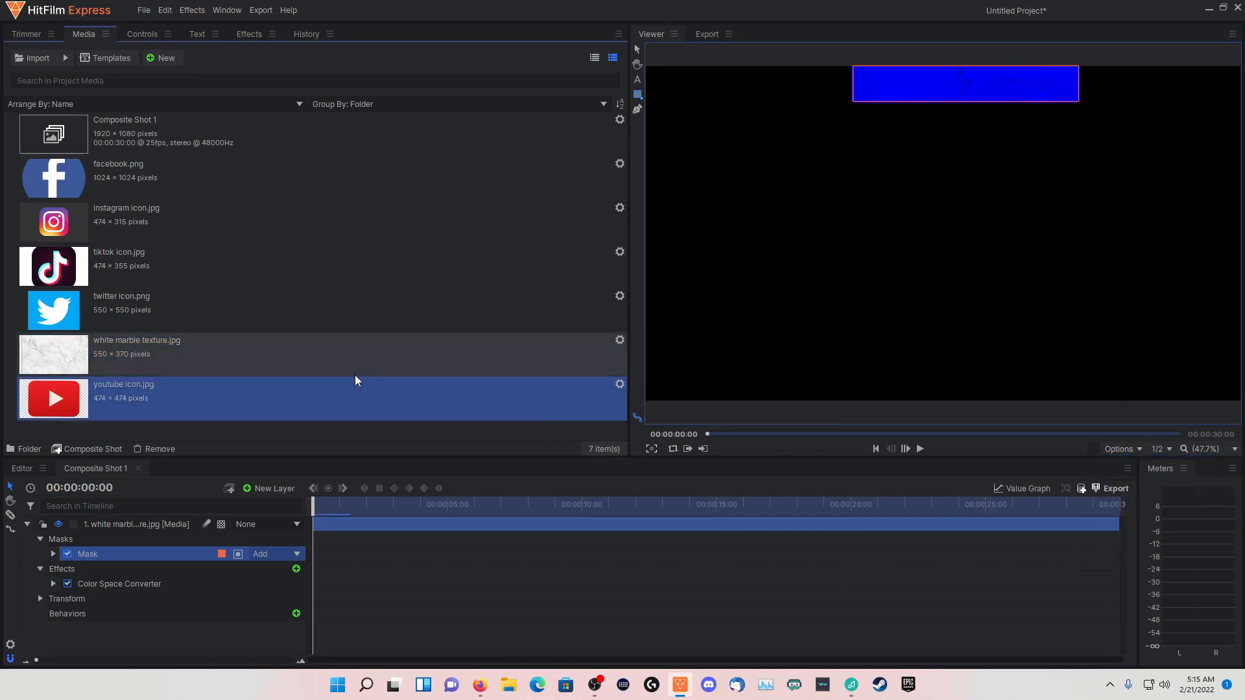
{"action": "left_click", "coordinate": [237, 555]}
{"action": "left_click", "coordinate": [238, 555]}
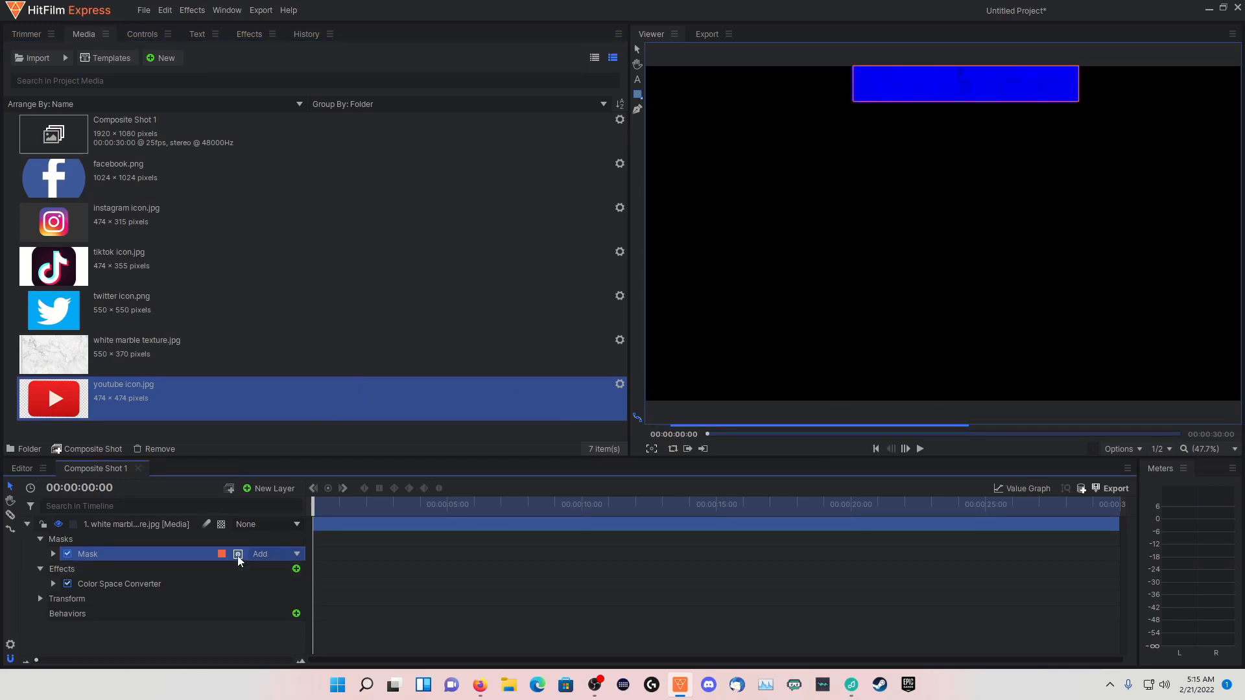
{"action": "left_click", "coordinate": [282, 551]}
{"action": "left_click", "coordinate": [410, 530]}
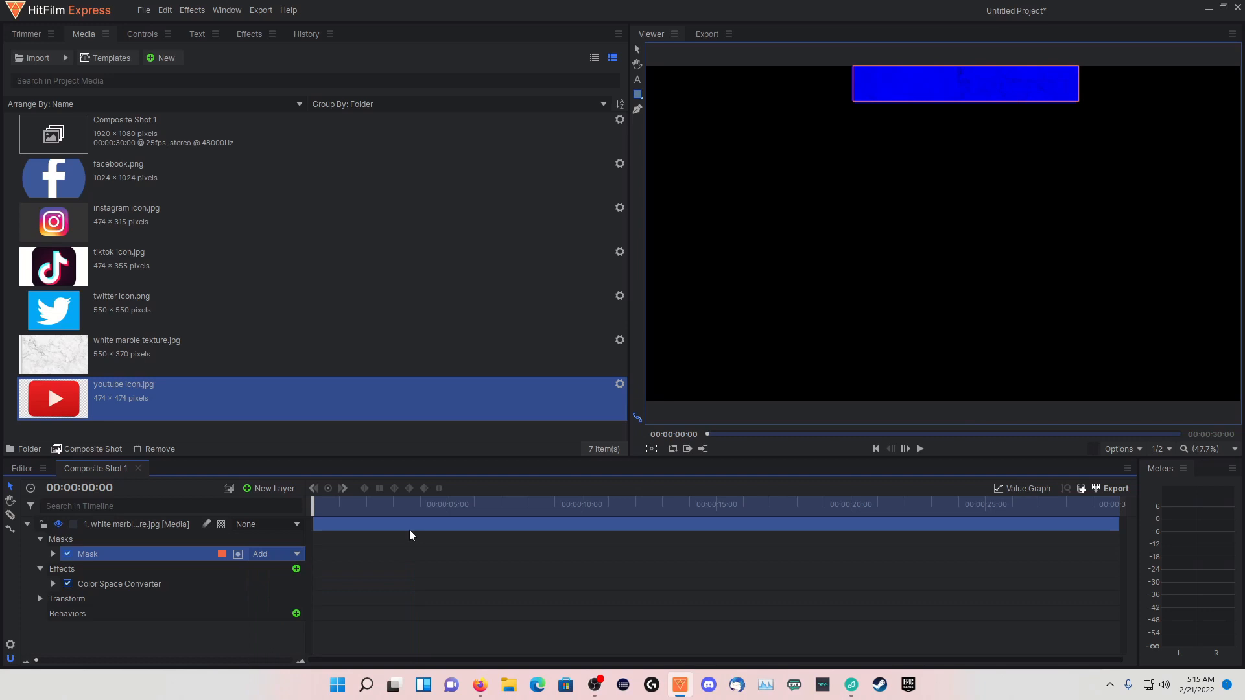
{"action": "left_click", "coordinate": [1140, 450]}
{"action": "left_click", "coordinate": [1128, 450]}
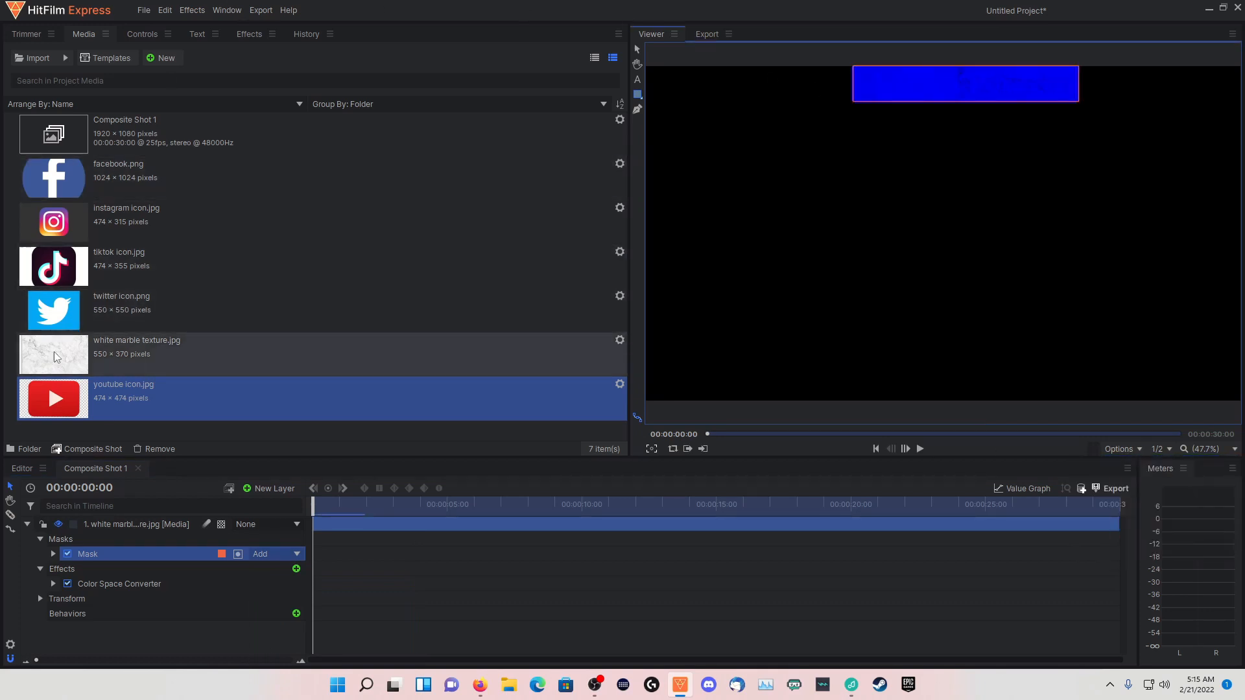
Draw a triangular freehand mask over the lower-left corner of the blue bar on the white marble texture layer
{"action": "left_click", "coordinate": [162, 522]}
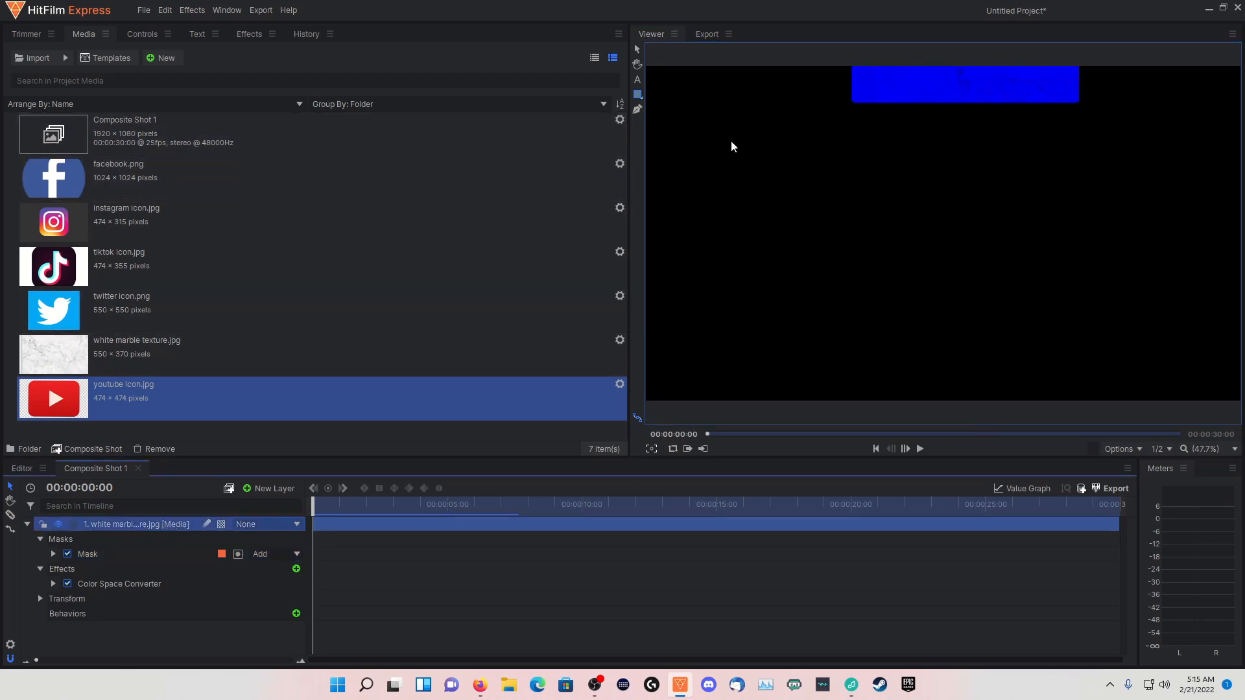
{"action": "left_click", "coordinate": [637, 109]}
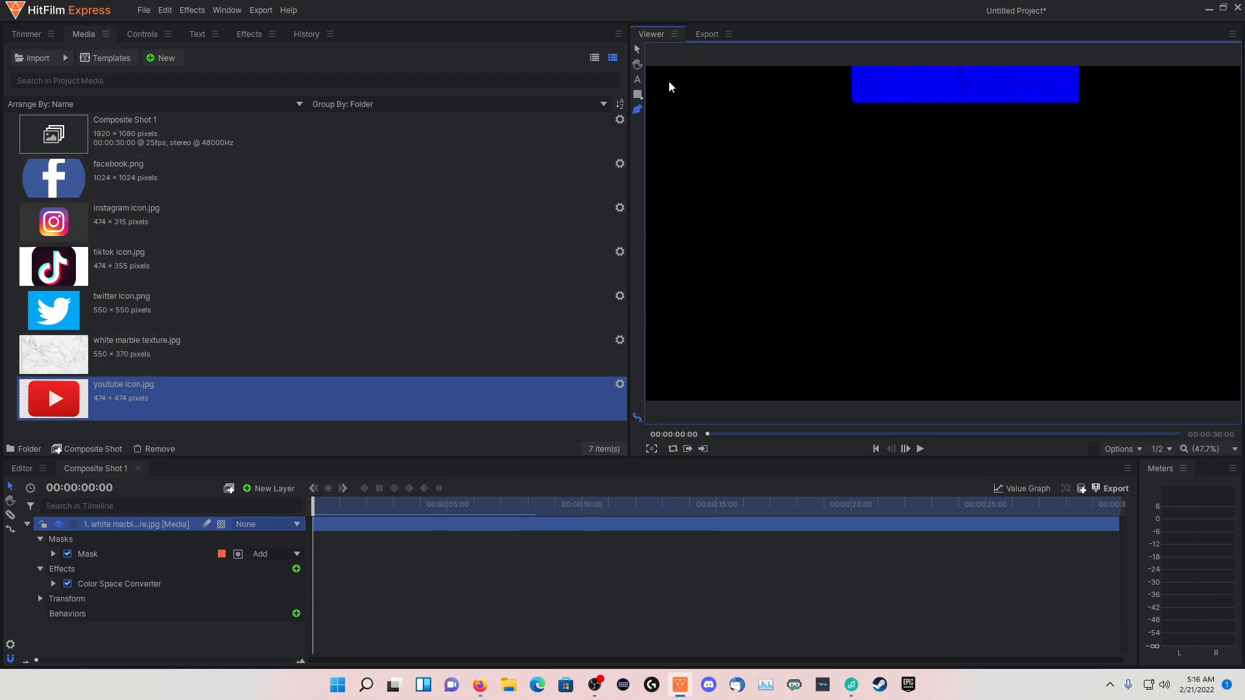
{"action": "left_click", "coordinate": [850, 84]}
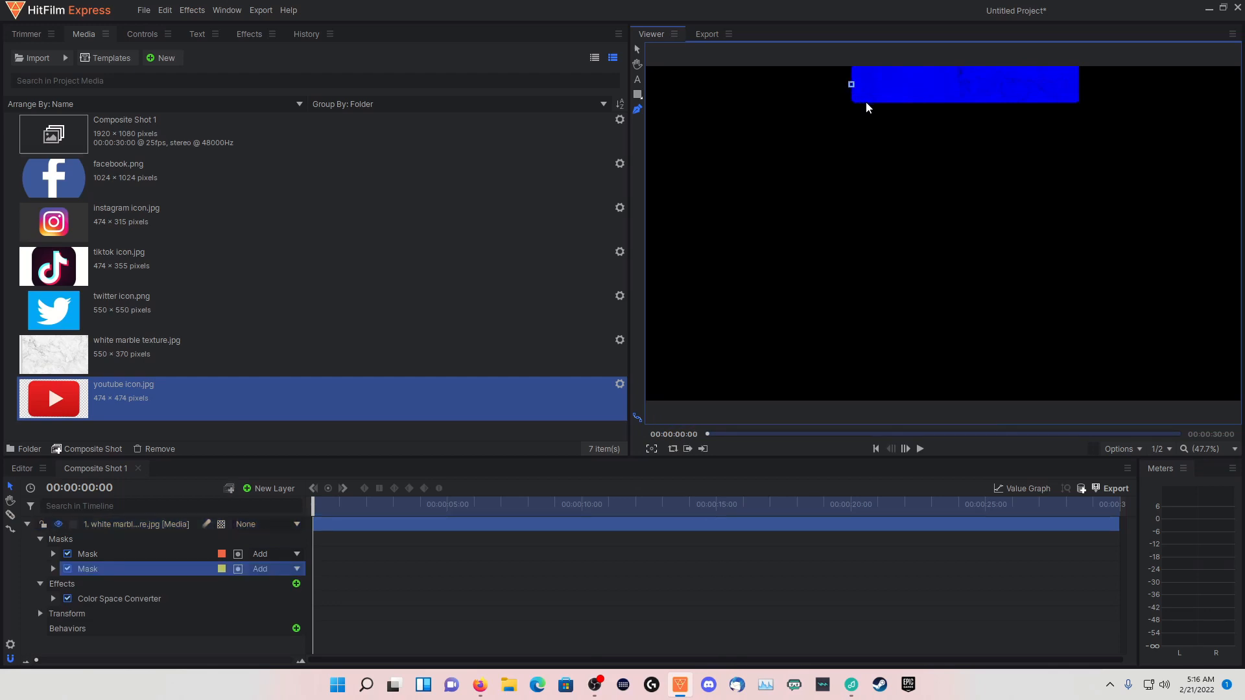
{"action": "left_click", "coordinate": [865, 102]}
{"action": "left_click", "coordinate": [841, 104]}
{"action": "left_click_drag", "start_coordinate": [844, 106], "coordinate": [837, 105]}
{"action": "left_click", "coordinate": [851, 86]}
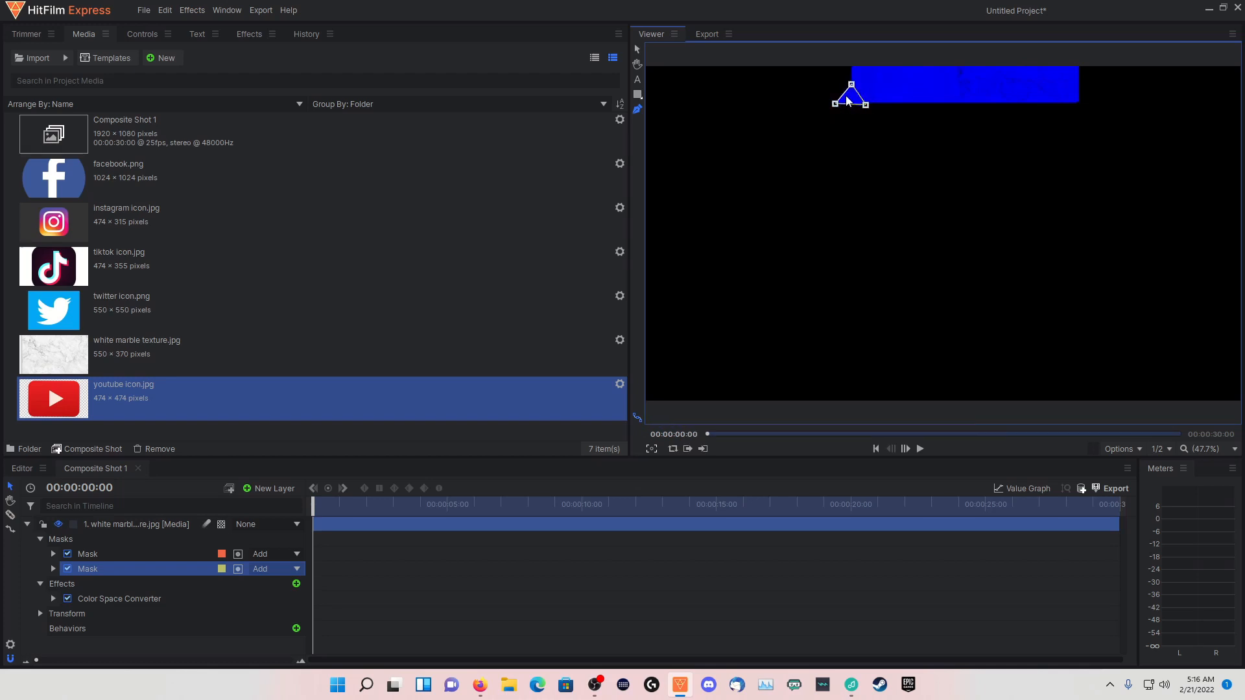
Set the triangular mask's blend mode to Subtract, leaving it non-inverted
{"action": "left_click", "coordinate": [238, 569]}
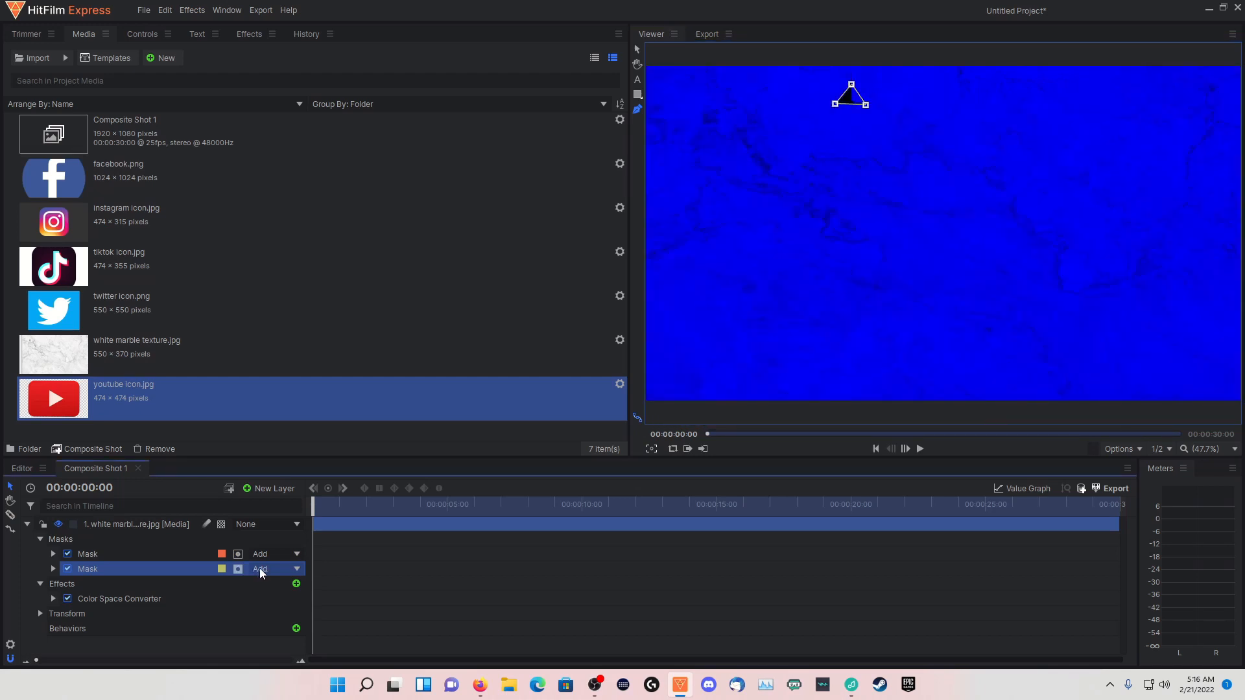
{"action": "left_click", "coordinate": [262, 568]}
{"action": "left_click", "coordinate": [271, 555]}
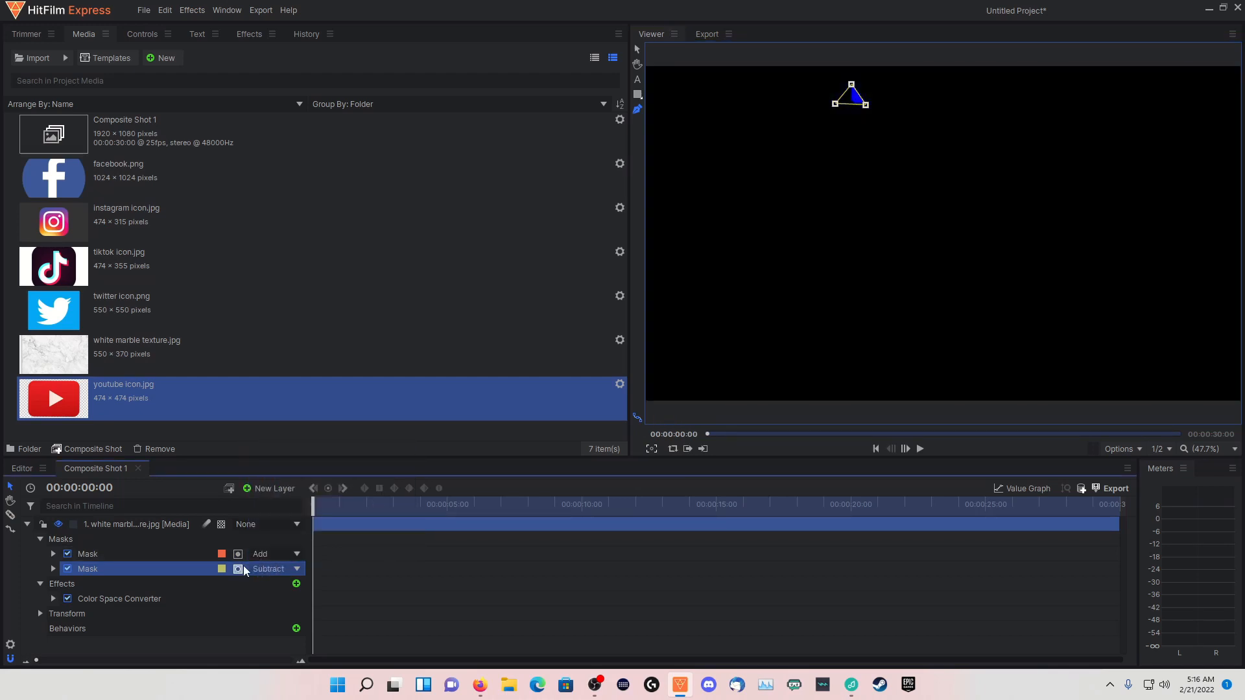
{"action": "left_click", "coordinate": [239, 570]}
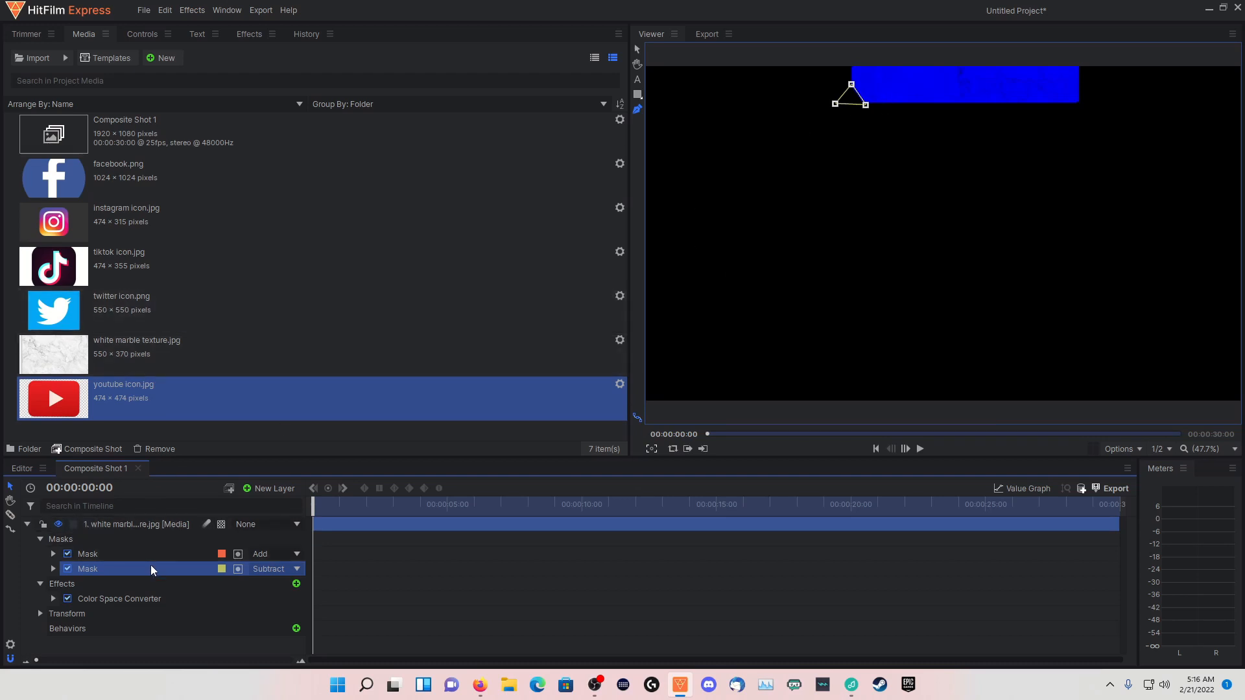
Duplicate the triangular Subtract mask and move the copy onto the blue bar's lower-right corner
{"action": "key", "text": "ctrl+d"}
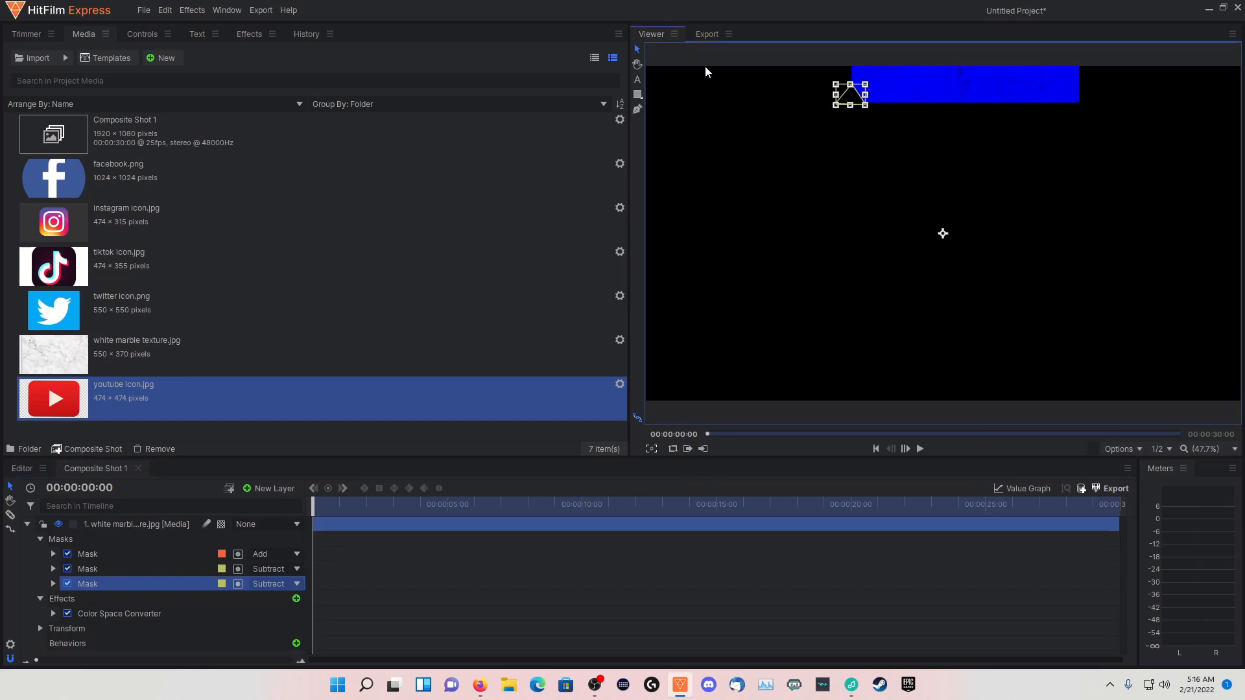
{"action": "left_click_drag", "start_coordinate": [943, 233], "coordinate": [1170, 232]}
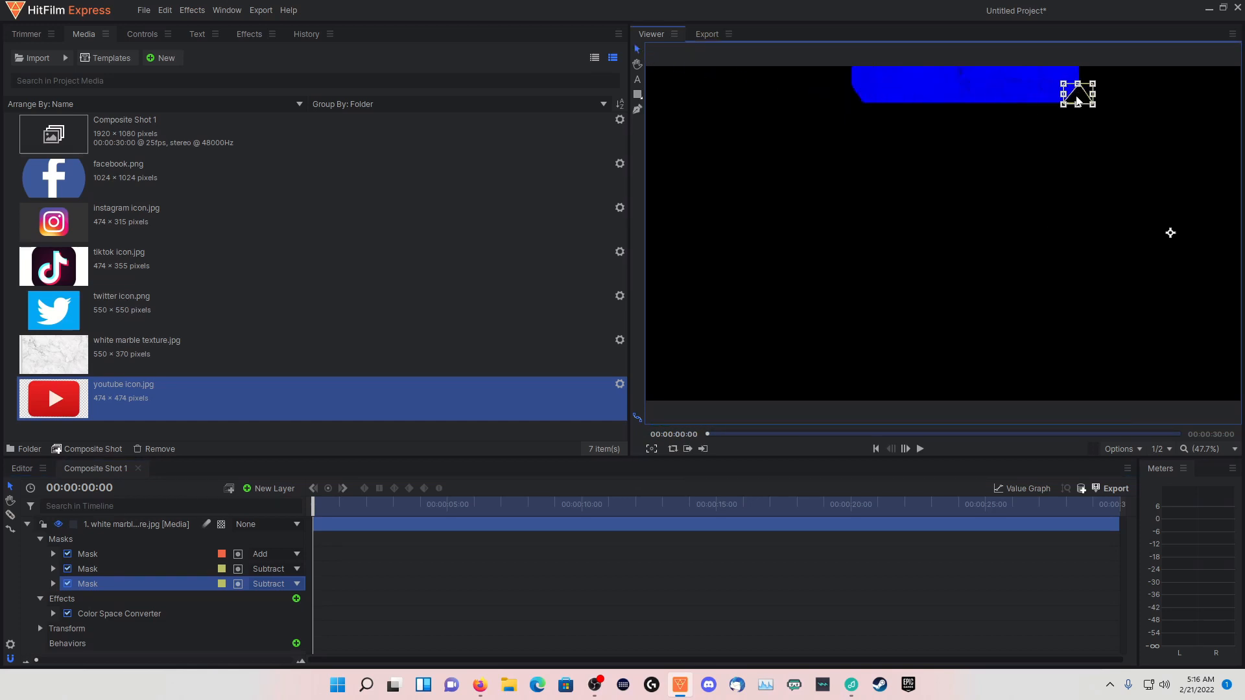
{"action": "left_click", "coordinate": [131, 525]}
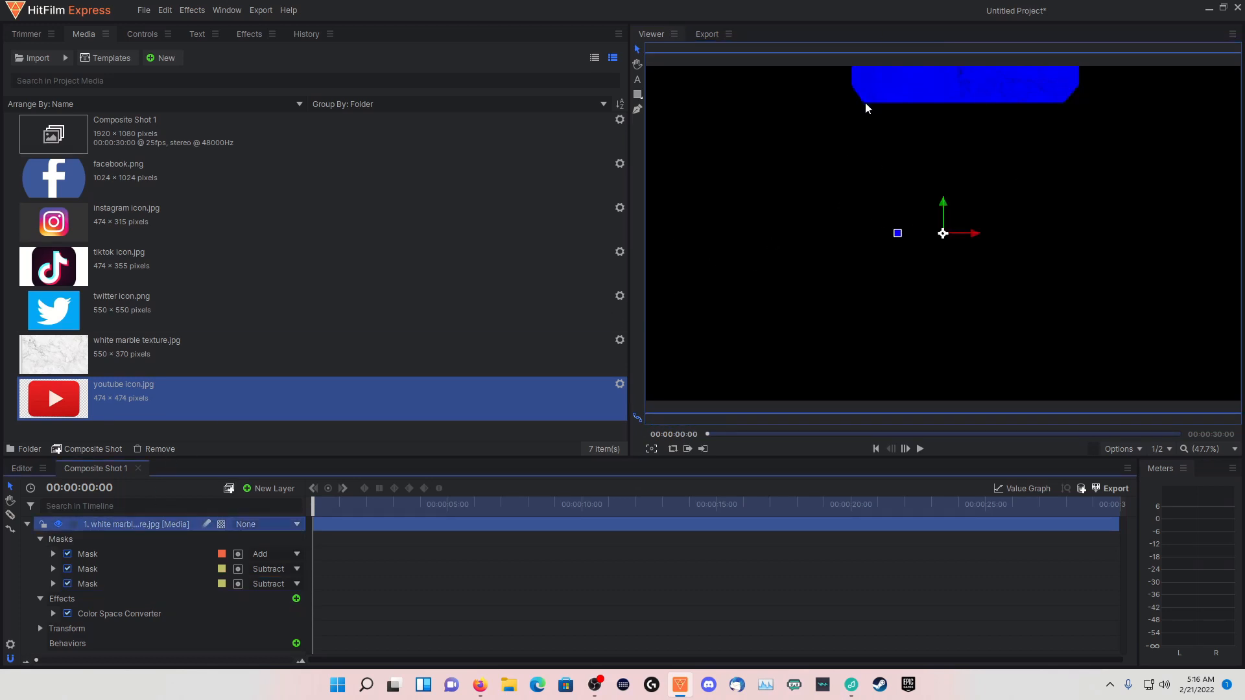
Nudge the triangular mask at the blue bar's lower-left corner slightly to the right
{"action": "left_click", "coordinate": [178, 584]}
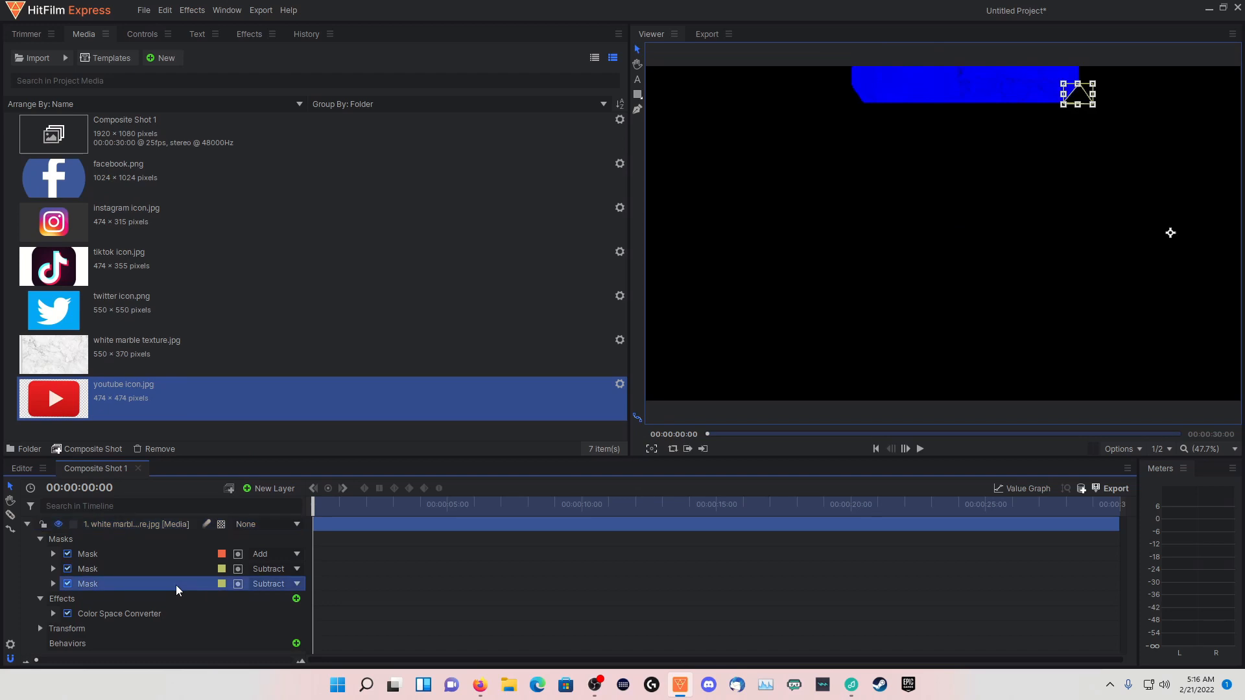
{"action": "left_click", "coordinate": [180, 569]}
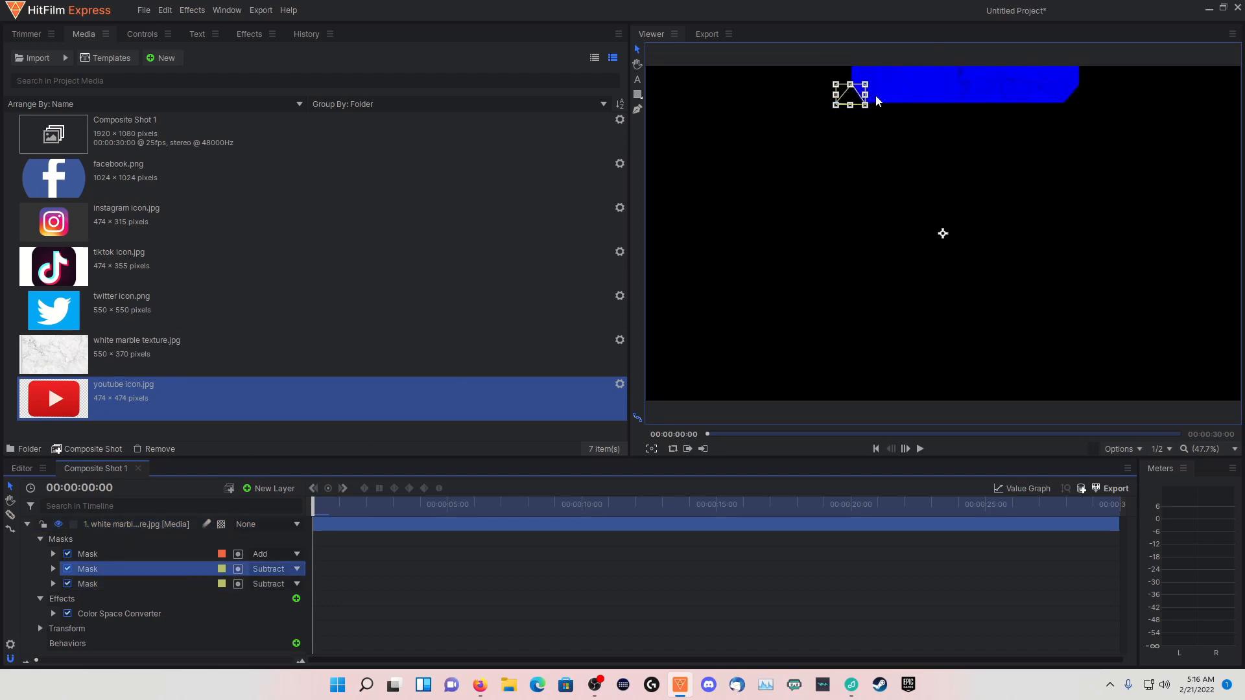
{"action": "left_click_drag", "start_coordinate": [855, 95], "coordinate": [857, 96]}
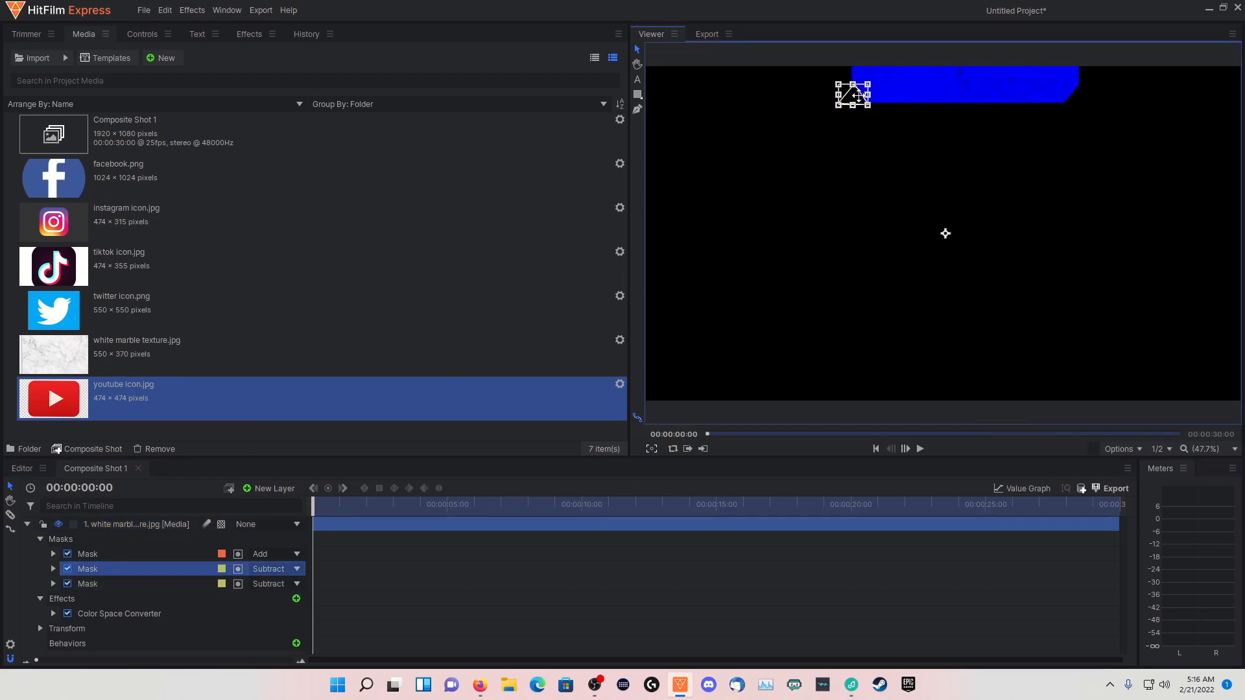
{"action": "left_click", "coordinate": [151, 524]}
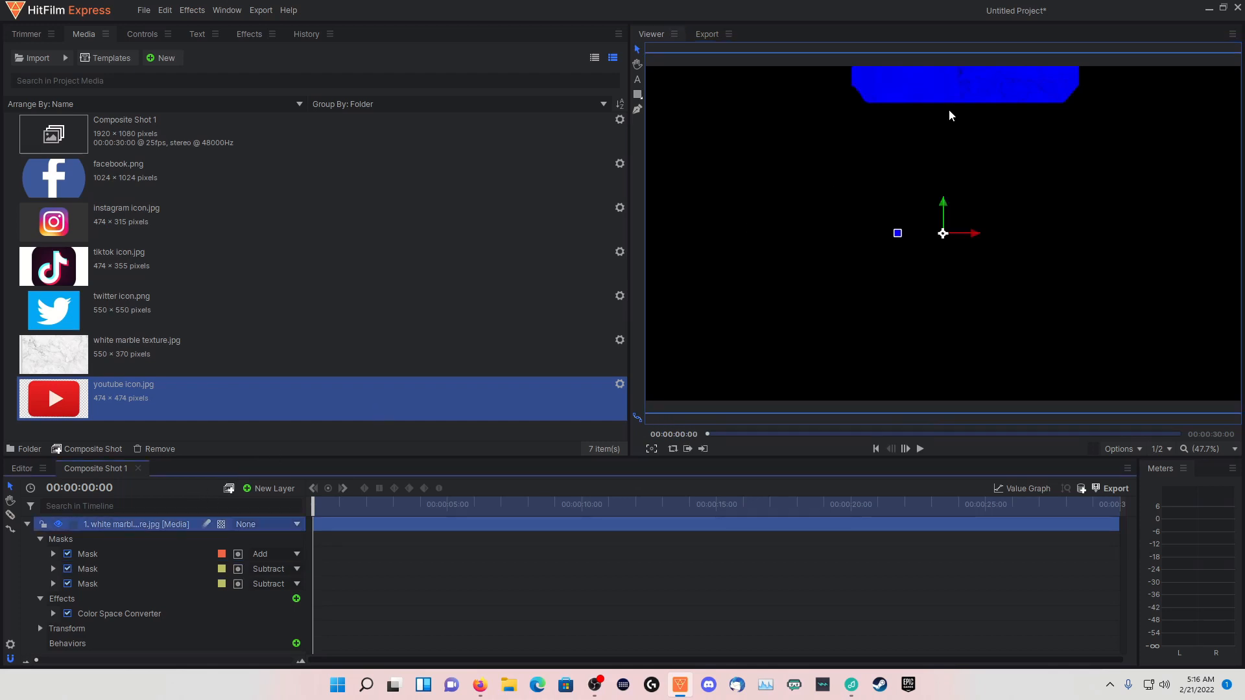
Enlarge and reposition the lower-left triangular mask so its corner cut matches the one on the right
{"action": "left_click", "coordinate": [117, 569]}
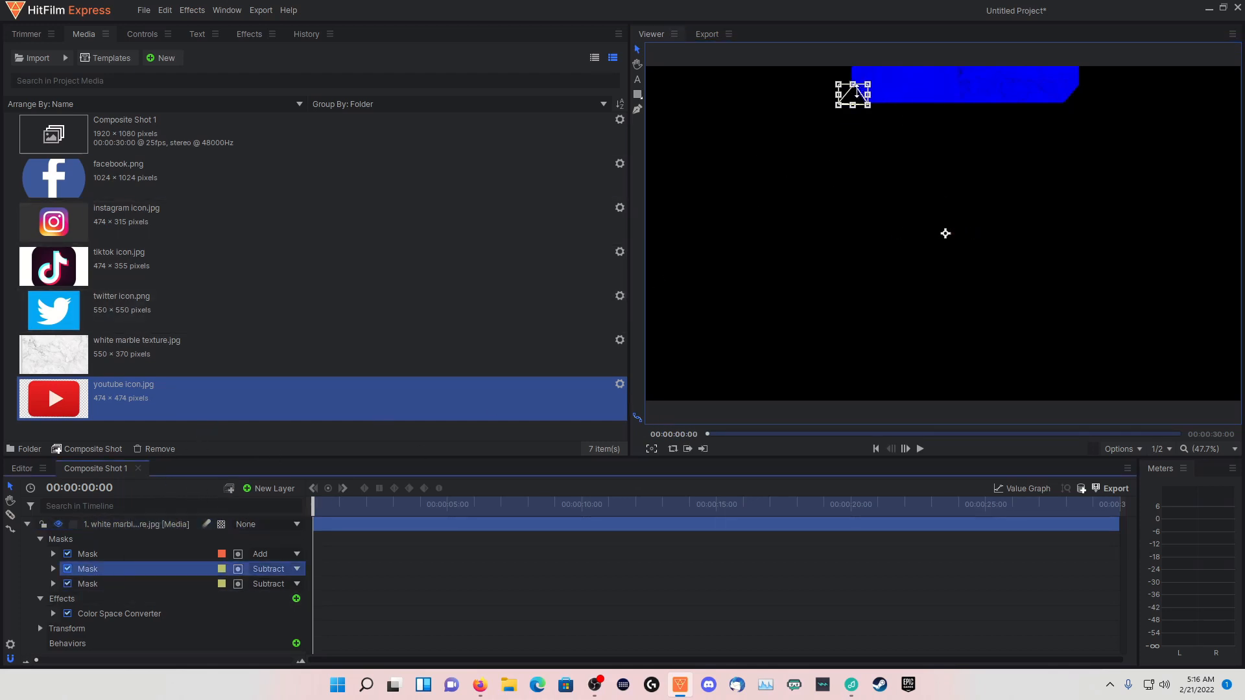
{"action": "left_click_drag", "start_coordinate": [838, 86], "coordinate": [847, 94]}
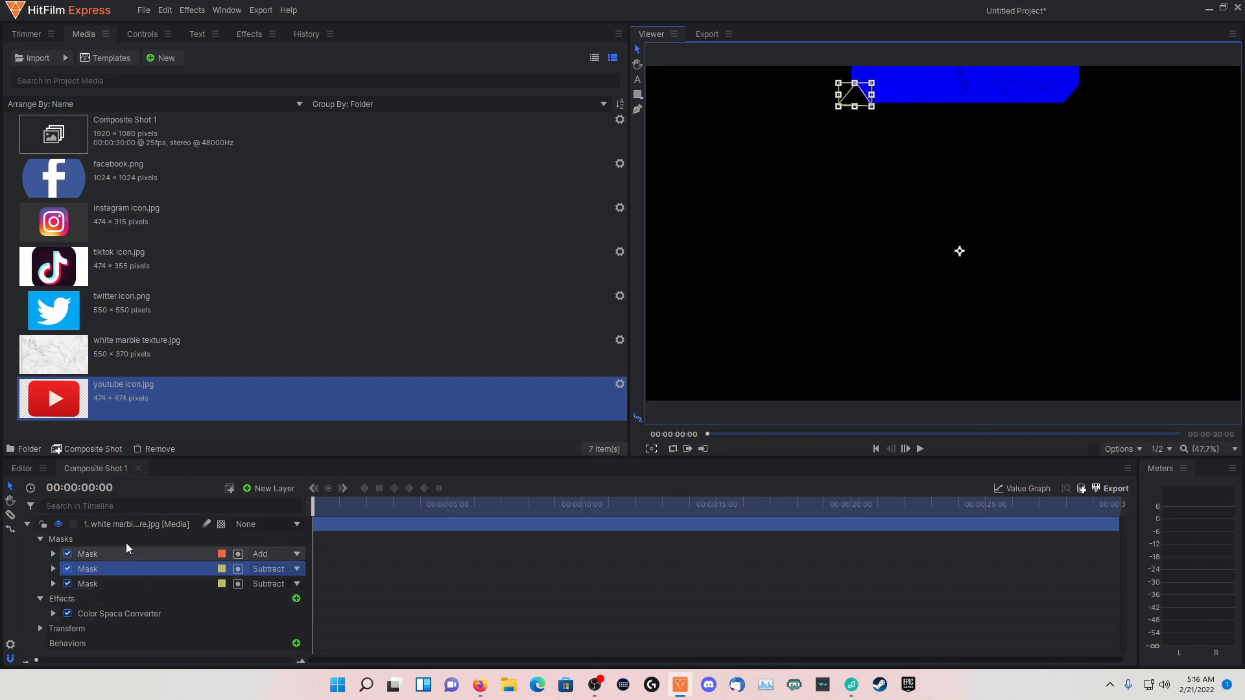
{"action": "left_click", "coordinate": [127, 523]}
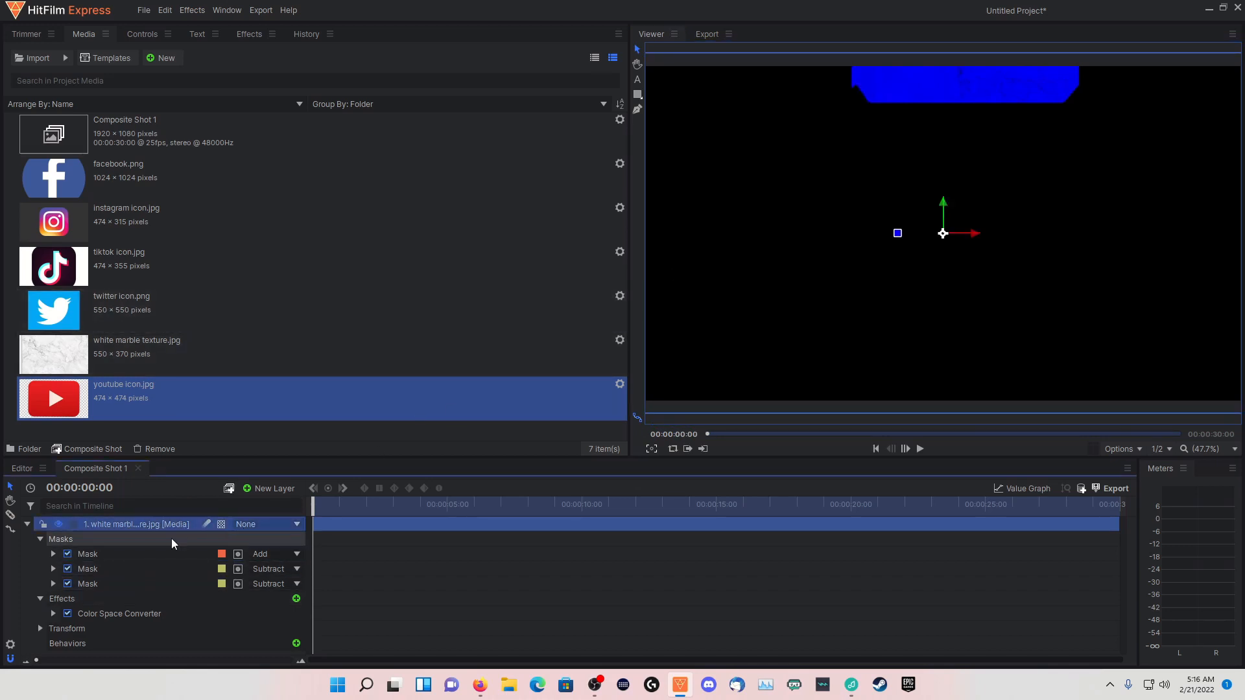
{"action": "left_click", "coordinate": [142, 573]}
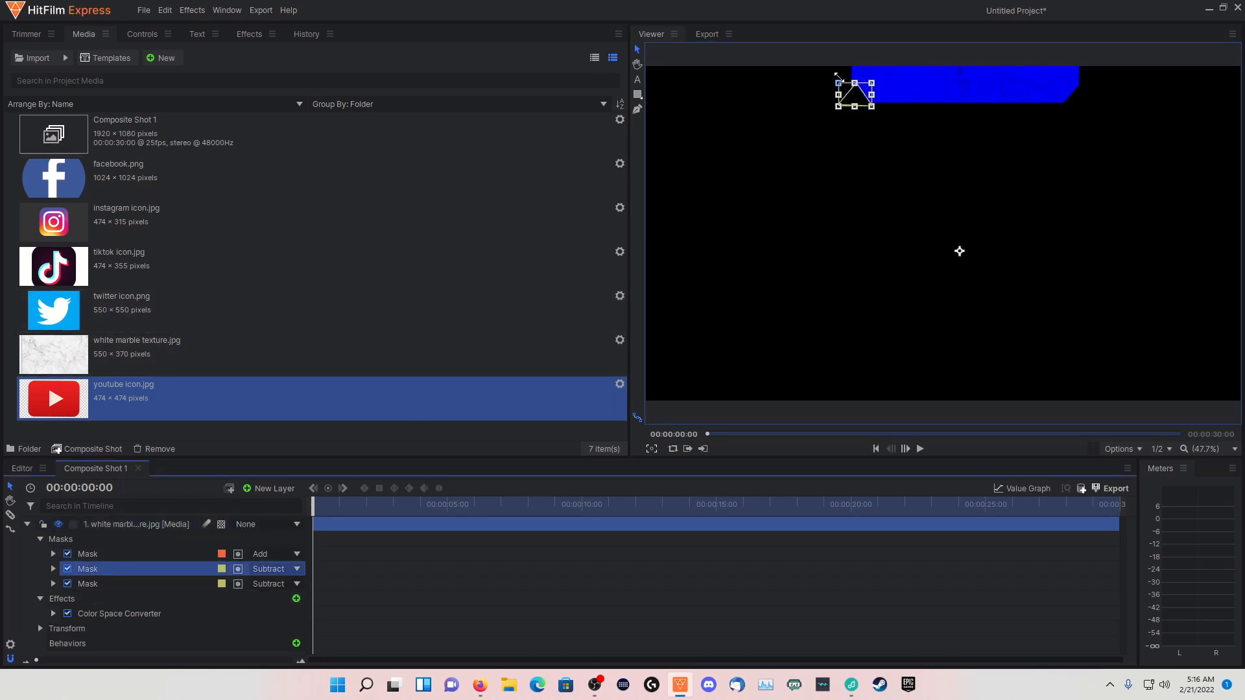
{"action": "left_click_drag", "start_coordinate": [836, 81], "coordinate": [849, 90]}
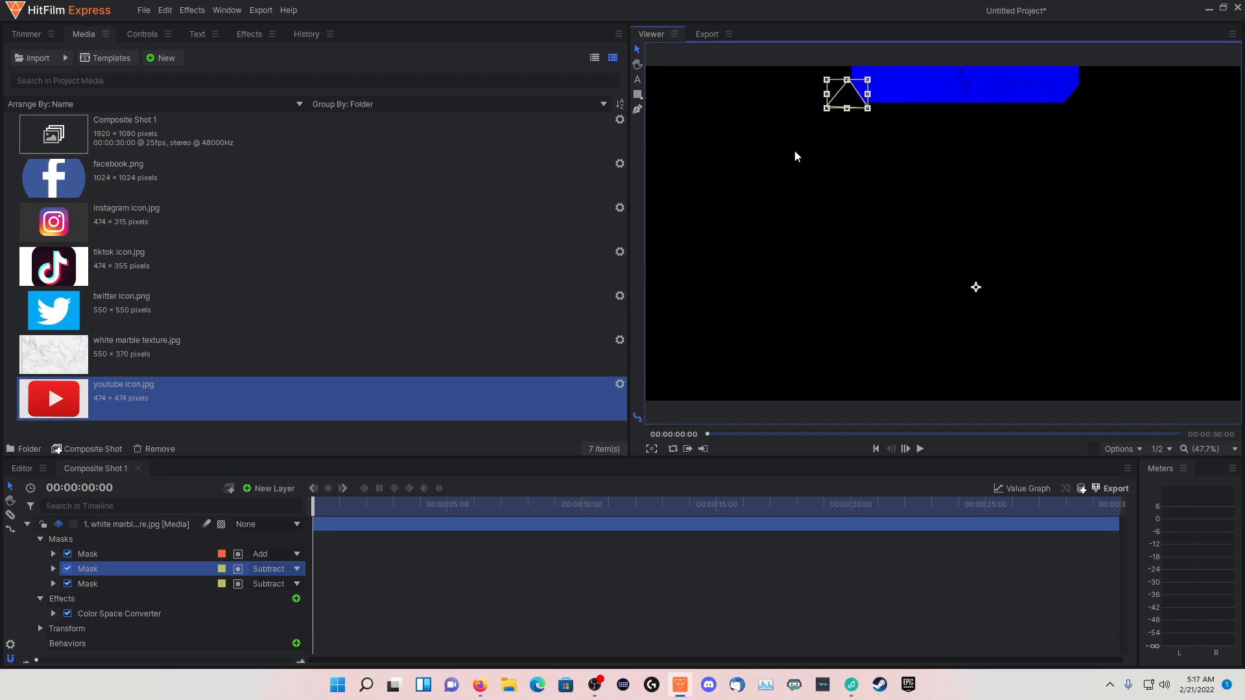
Draw a thin rectangular mask on the marble layer from the frame's upper-left corner to the cut-corner bar
{"action": "left_click", "coordinate": [147, 524]}
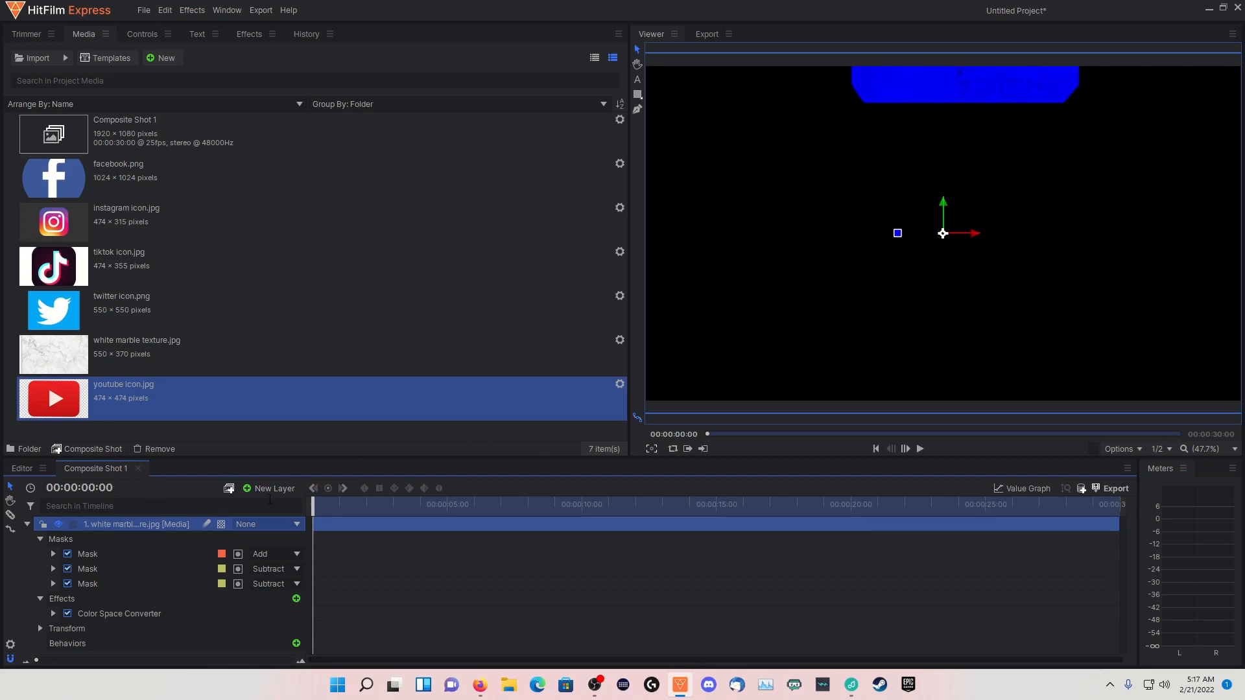
{"action": "left_click", "coordinate": [638, 97]}
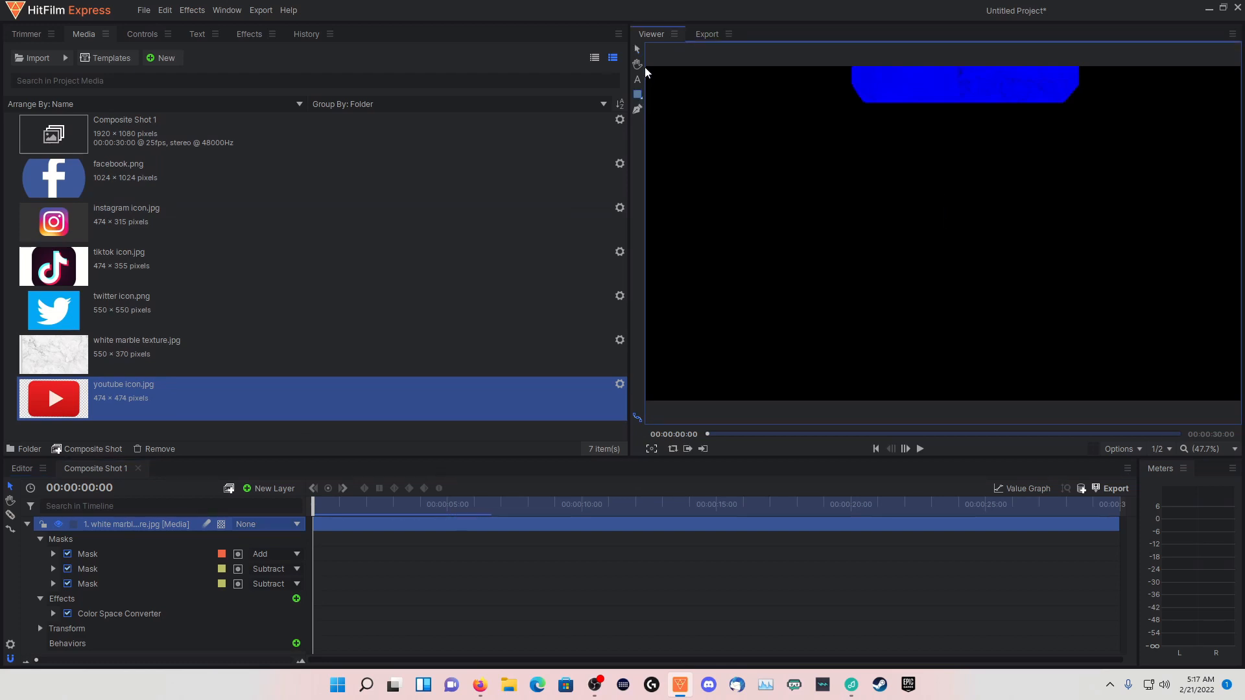
{"action": "left_click_drag", "start_coordinate": [644, 67], "coordinate": [854, 87]}
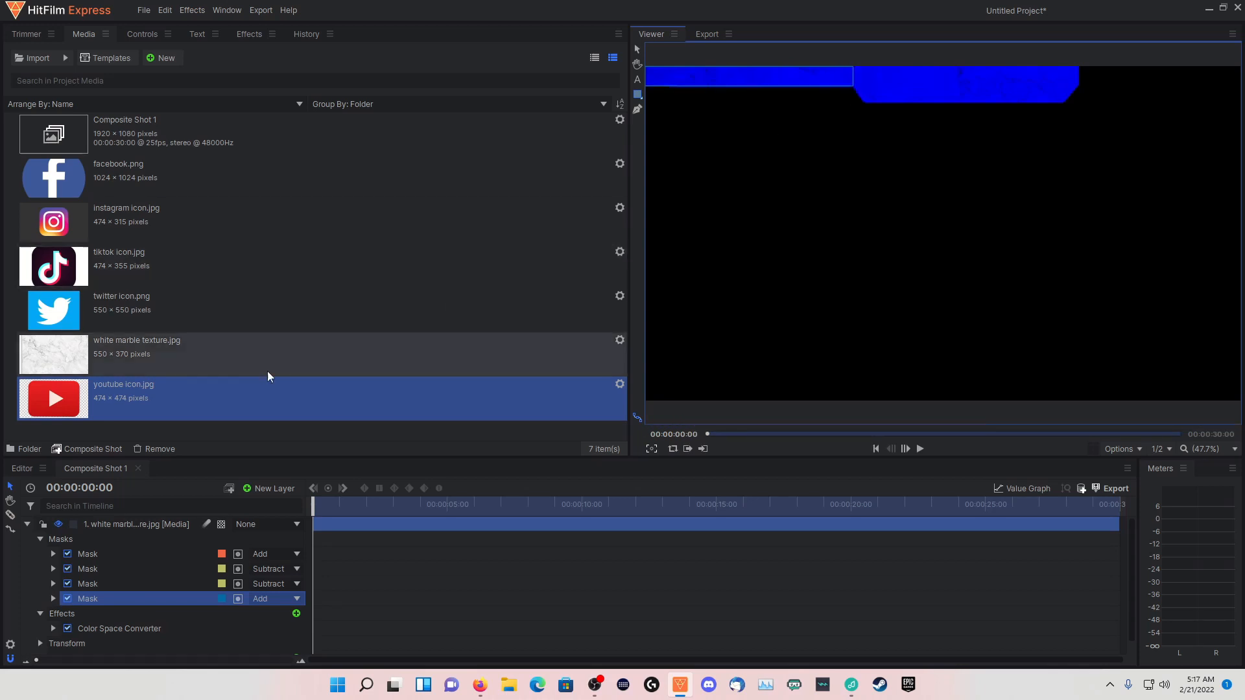
Duplicate the thin rectangular mask and move the copy to the right side of the cut-corner bar
{"action": "left_click", "coordinate": [151, 597]}
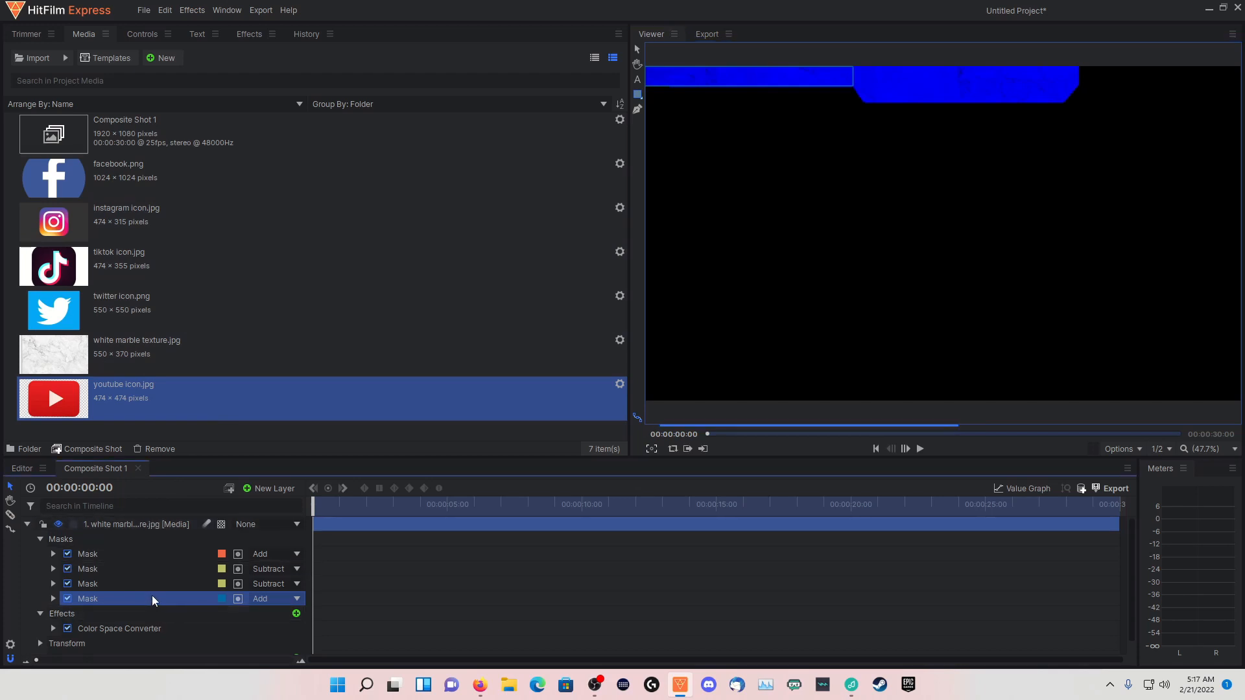
{"action": "key", "text": "ctrl+d"}
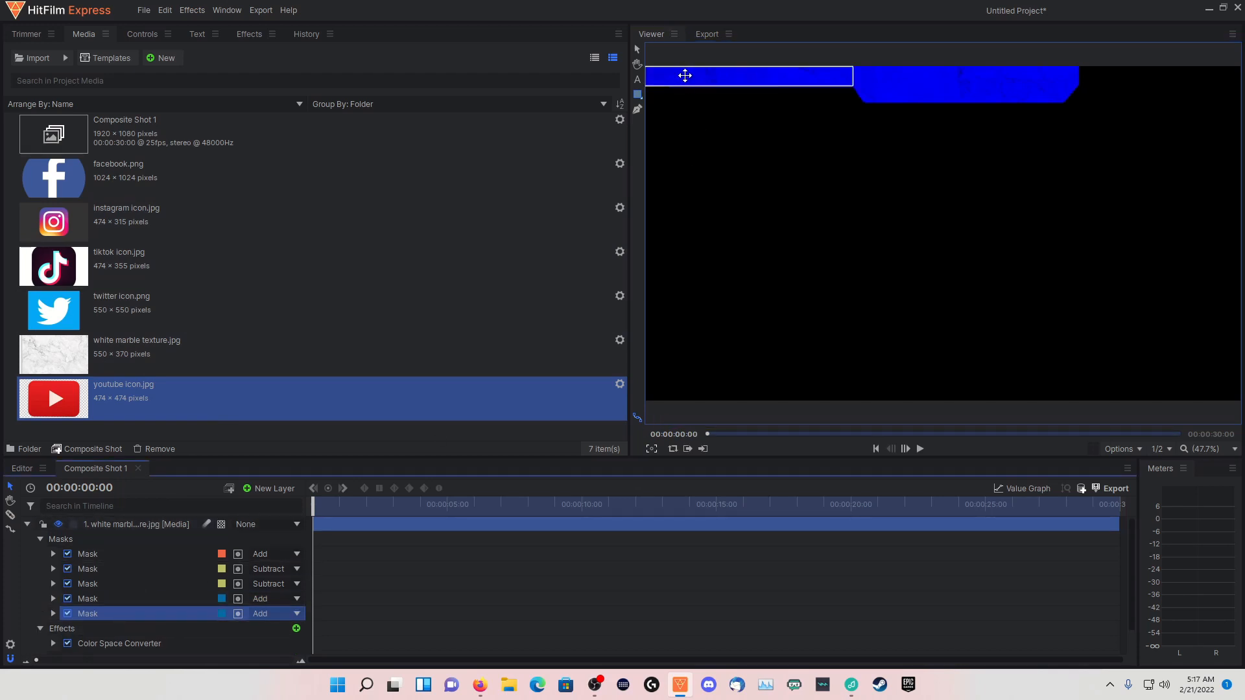
{"action": "left_click", "coordinate": [637, 49]}
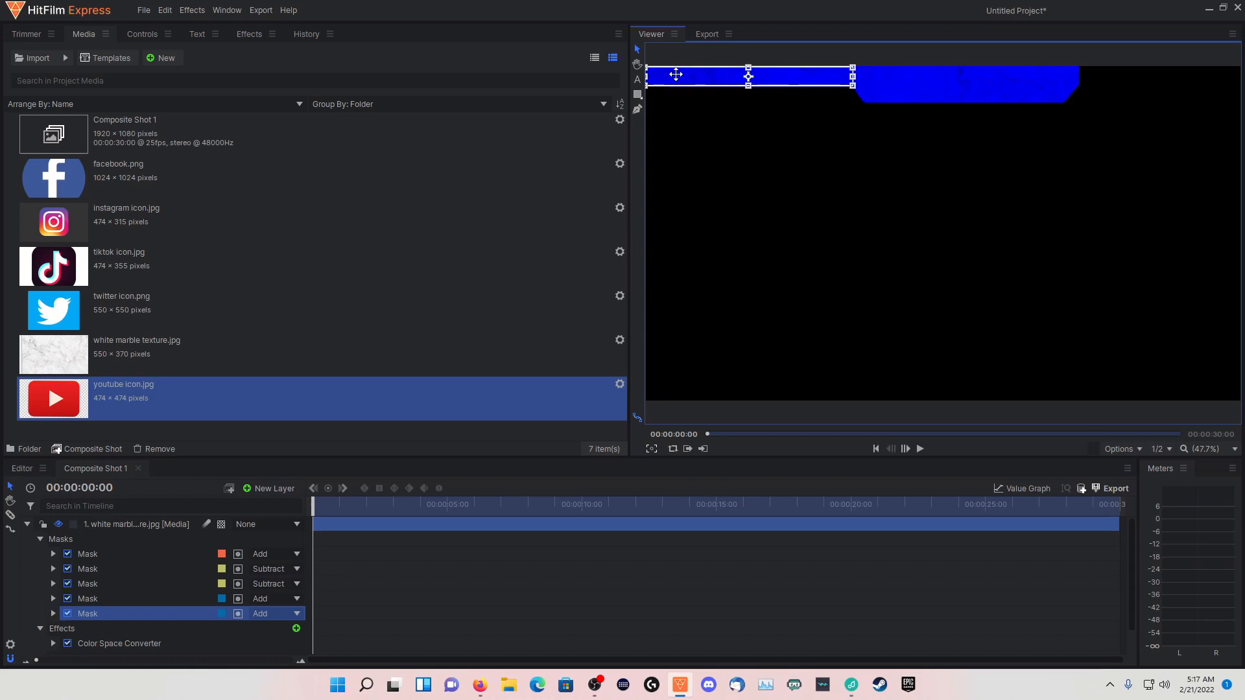
{"action": "left_click_drag", "start_coordinate": [675, 70], "coordinate": [1110, 73]}
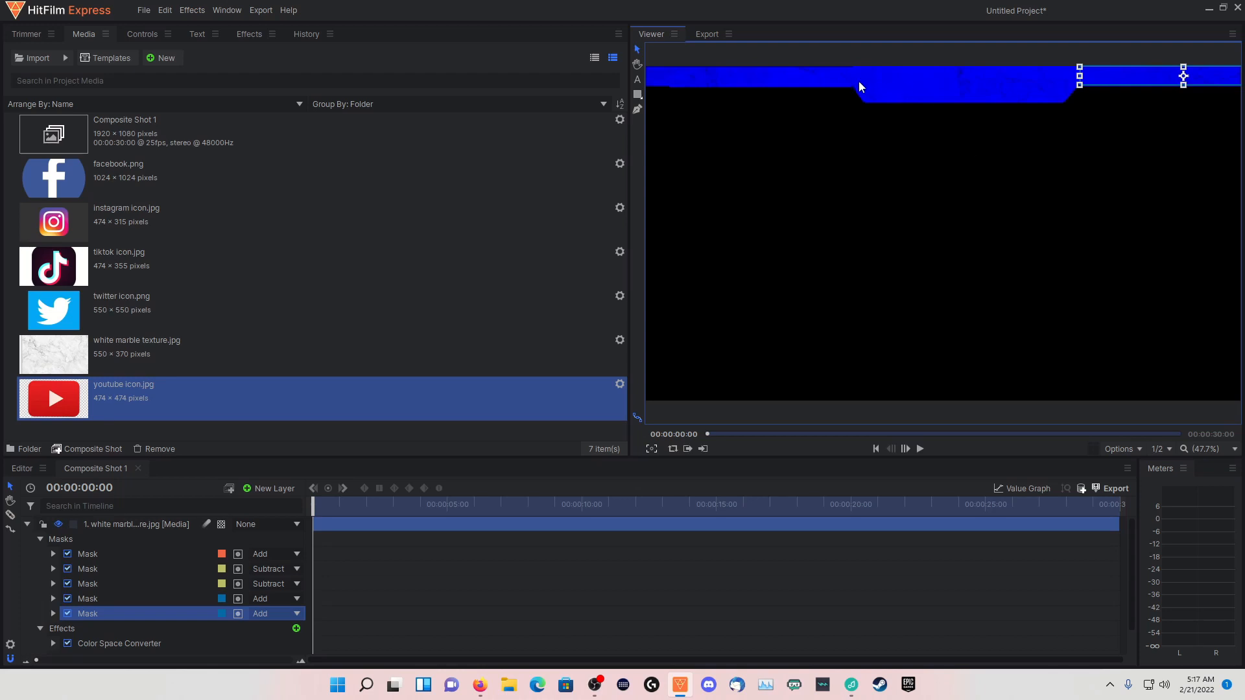
Nudge the left and right rectangular strip masks inward so they meet the central bar
{"action": "left_click", "coordinate": [180, 597]}
{"action": "left_click_drag", "start_coordinate": [789, 81], "coordinate": [794, 80]}
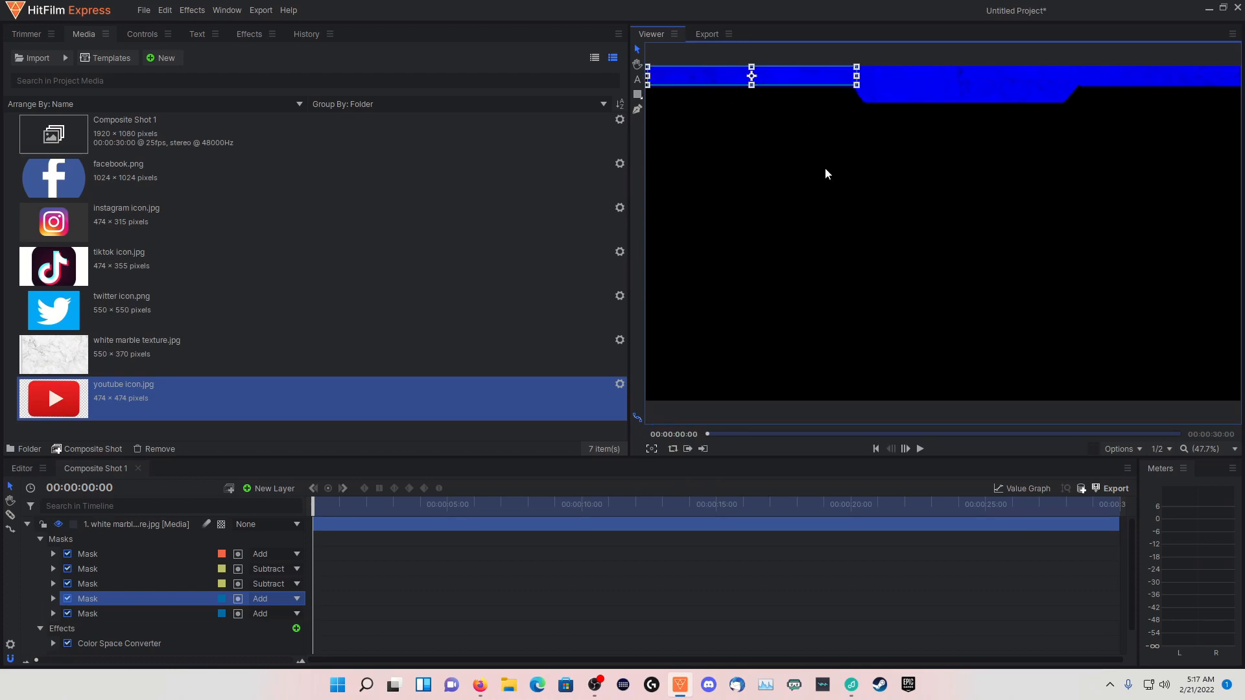
{"action": "left_click", "coordinate": [158, 611]}
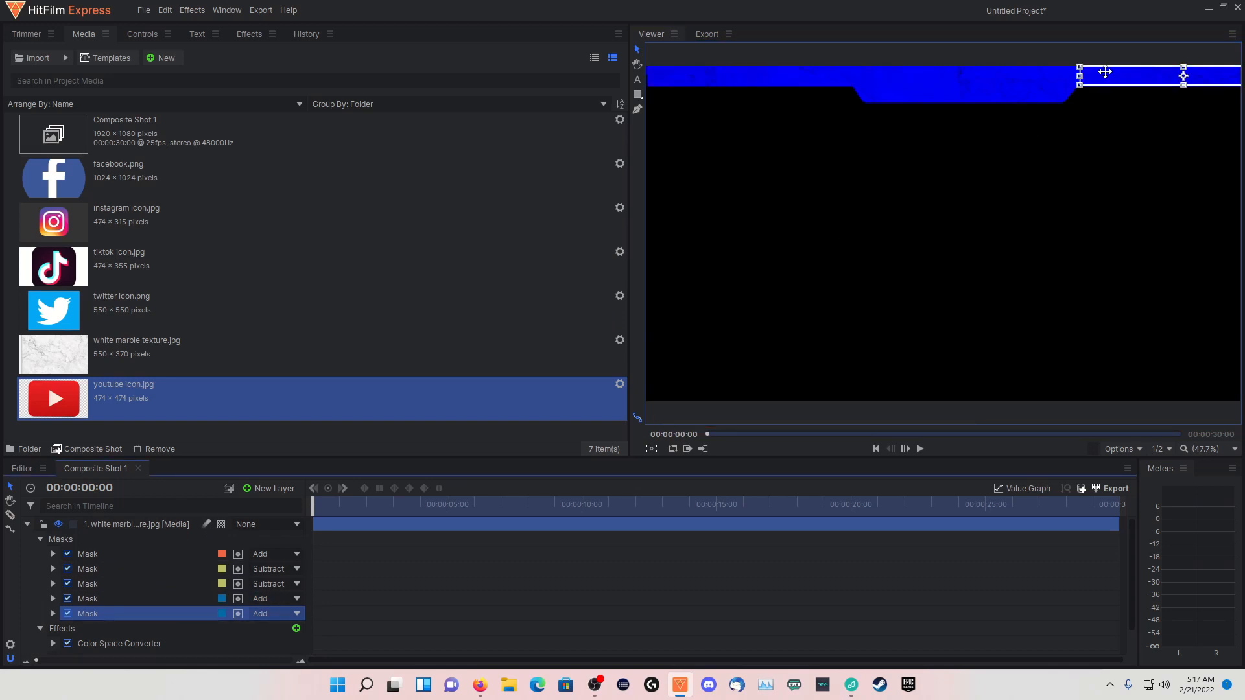
{"action": "left_click_drag", "start_coordinate": [1122, 76], "coordinate": [1121, 77]}
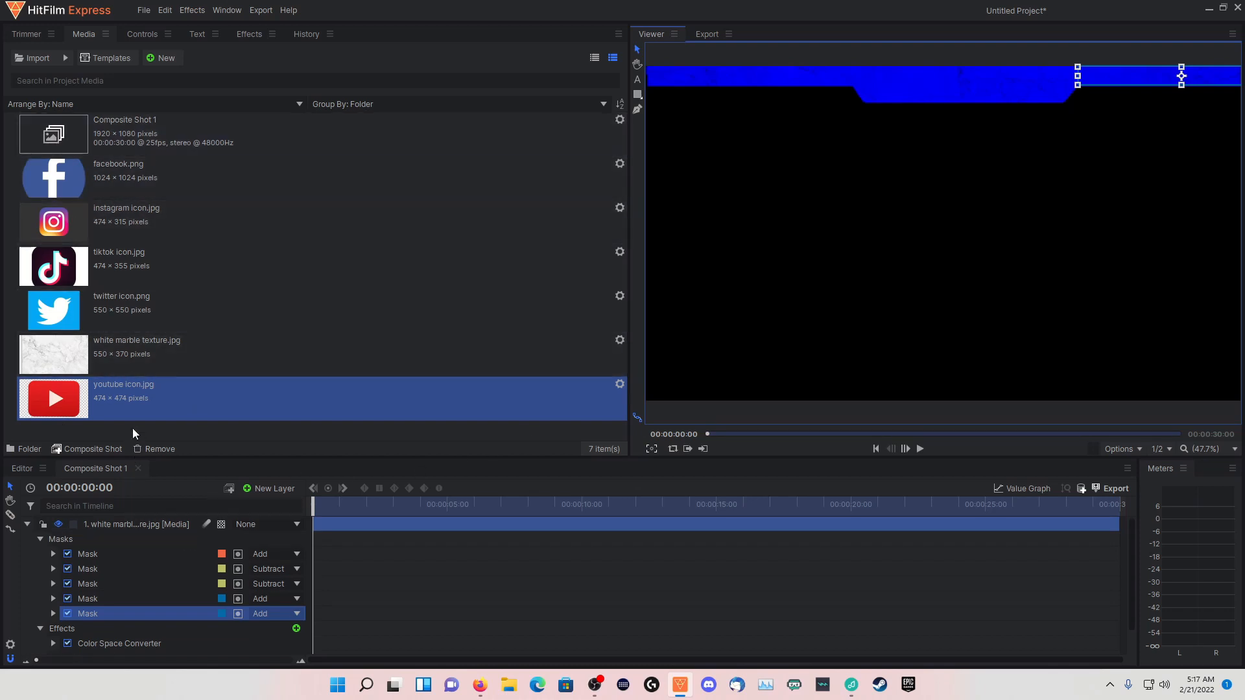
Collapse the marble layer and add instagram icon.jpg to the composite shot beneath it
{"action": "left_click", "coordinate": [26, 523]}
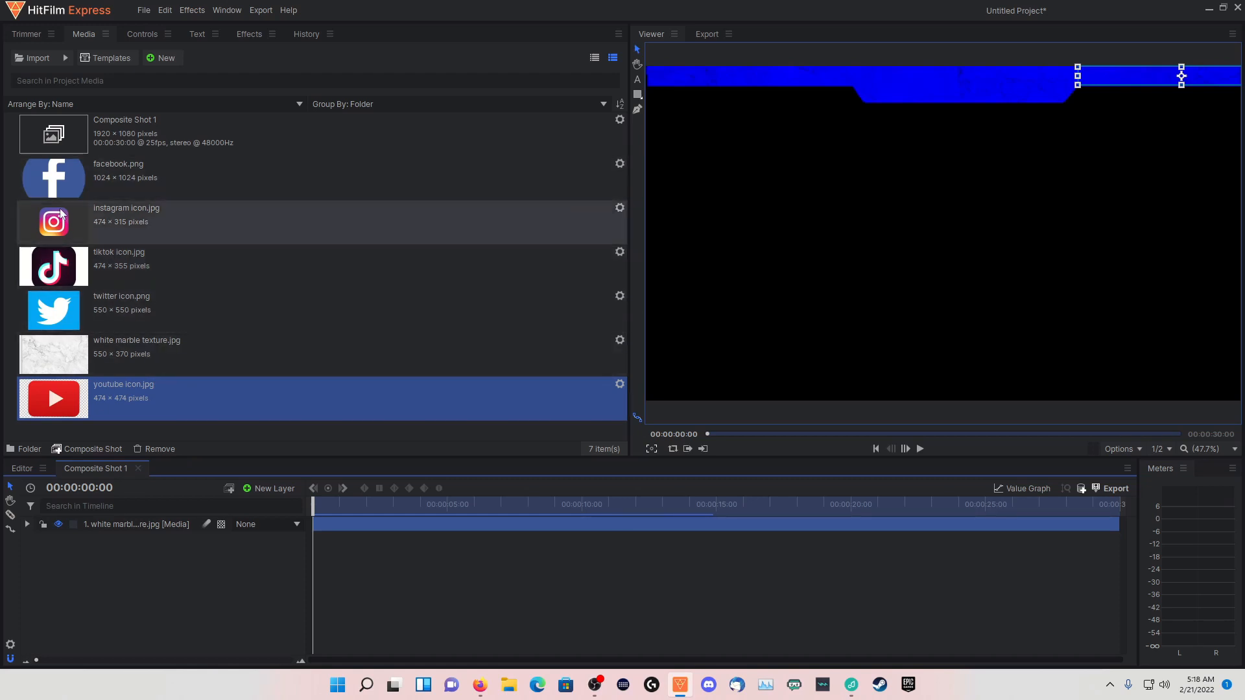
{"action": "left_click_drag", "start_coordinate": [54, 222], "coordinate": [91, 554]}
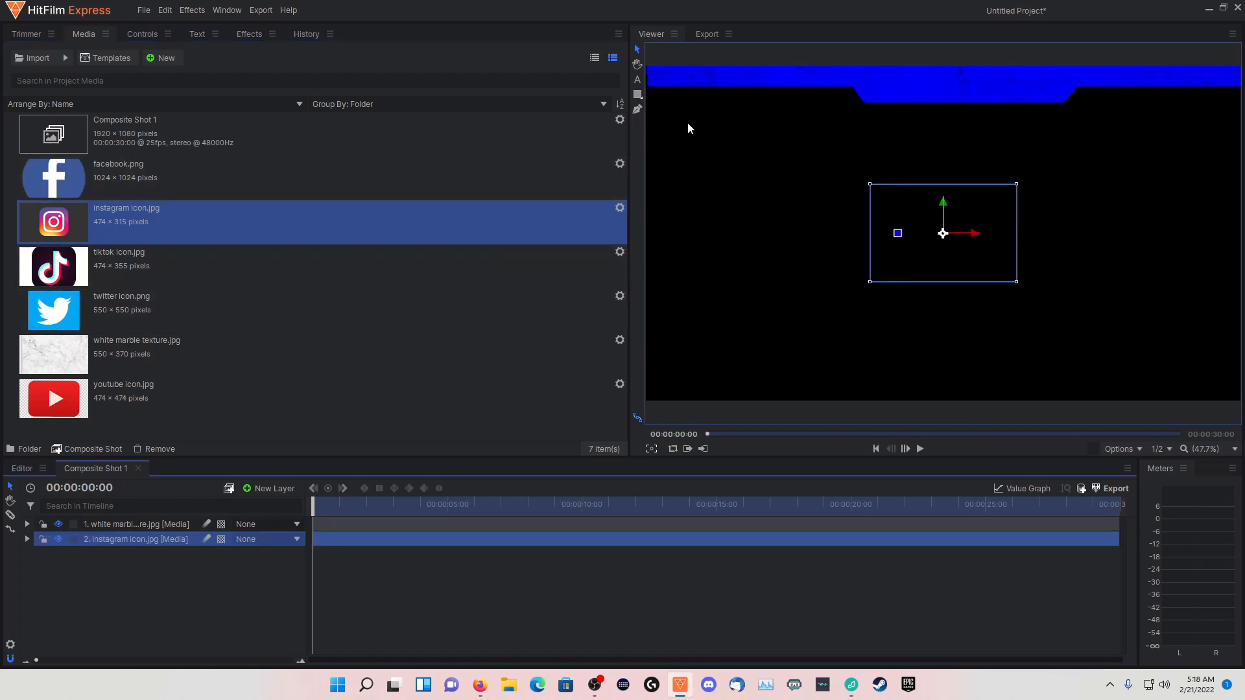
Move the Instagram icon layer above the marble layer and draw an ellipse mask around its logo
{"action": "left_click", "coordinate": [639, 97]}
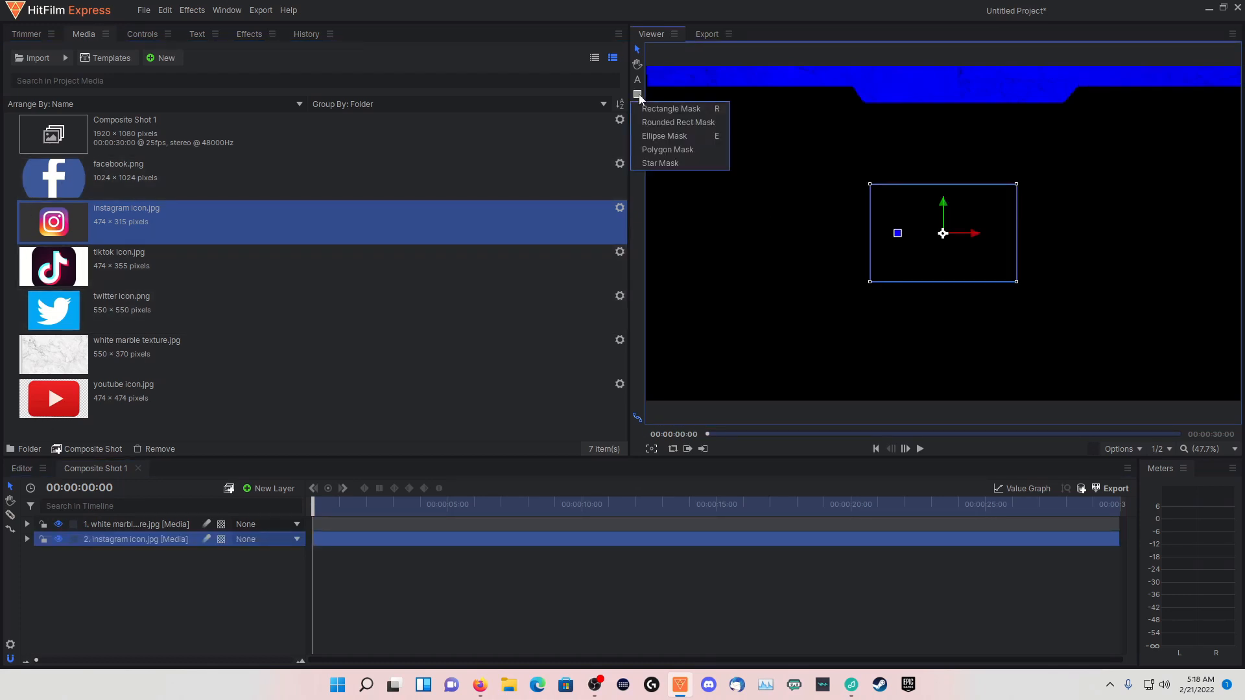
{"action": "left_click", "coordinate": [664, 135]}
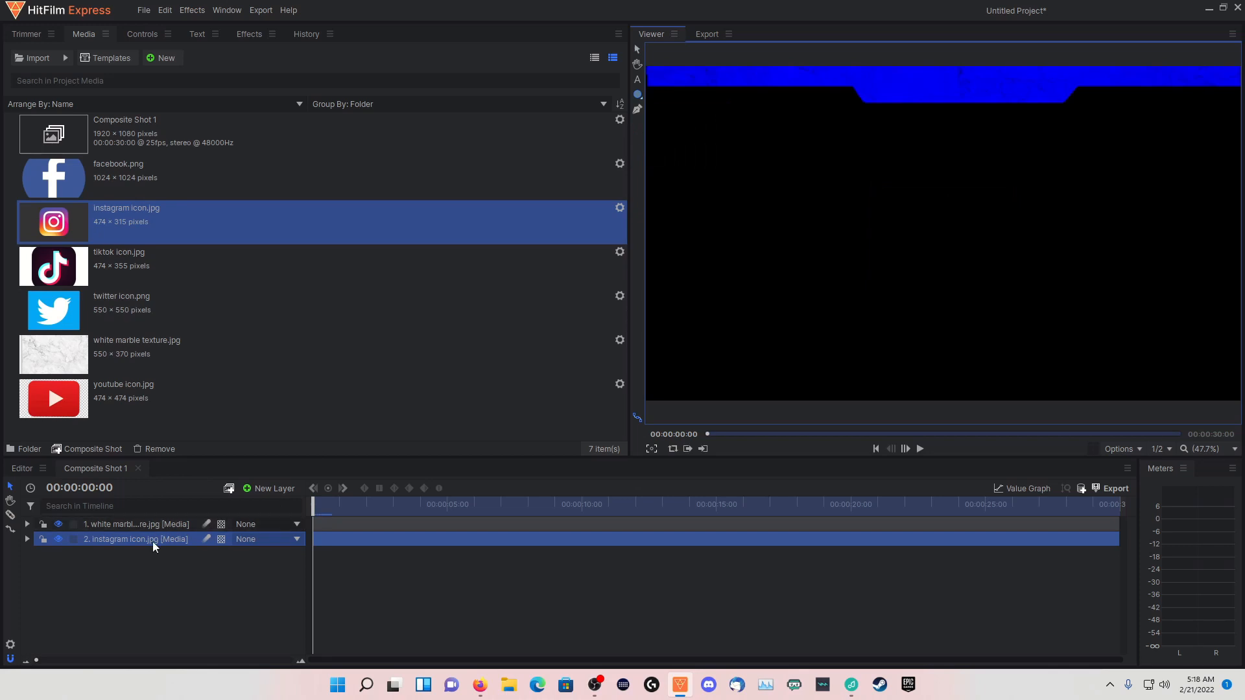
{"action": "left_click_drag", "start_coordinate": [153, 538], "coordinate": [148, 518]}
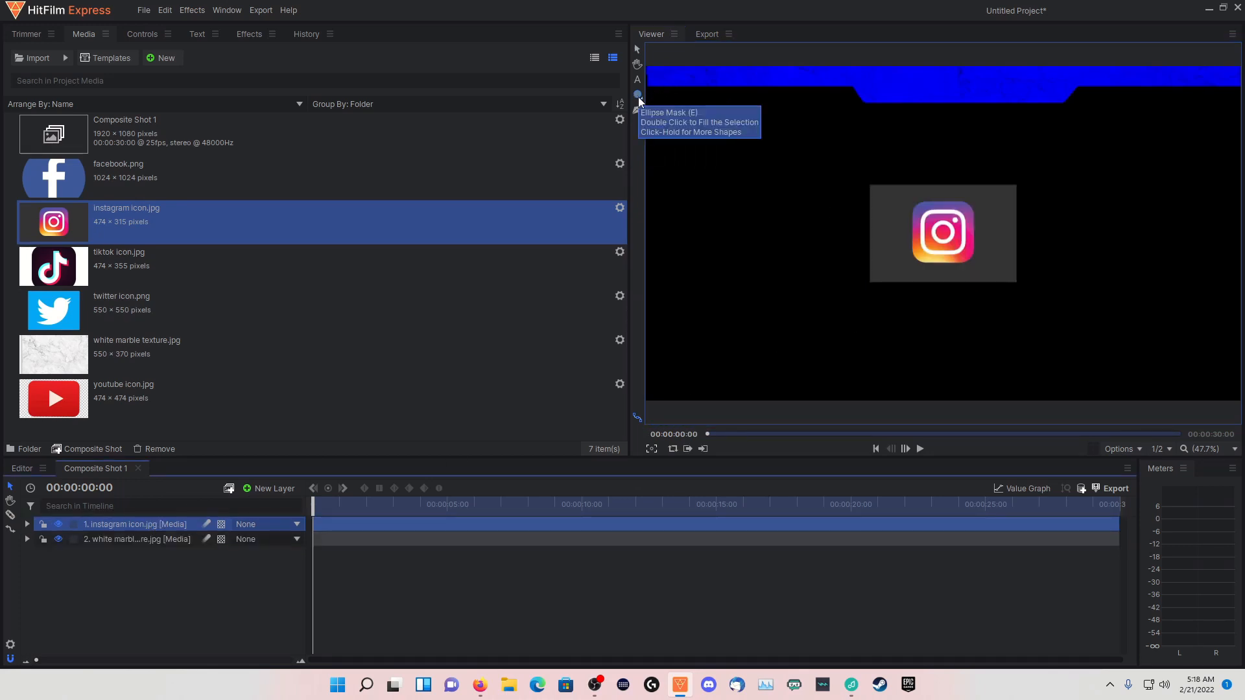
{"action": "mouse_move", "coordinate": [915, 203]}
{"action": "left_mouse_down"}
{"action": "mouse_move", "coordinate": [973, 268]}
{"action": "mouse_move", "coordinate": [918, 259]}
{"action": "left_mouse_up"}
Shrink the masked Instagram icon and place it at the frame's left edge just below the blue banner
{"action": "left_click", "coordinate": [637, 50]}
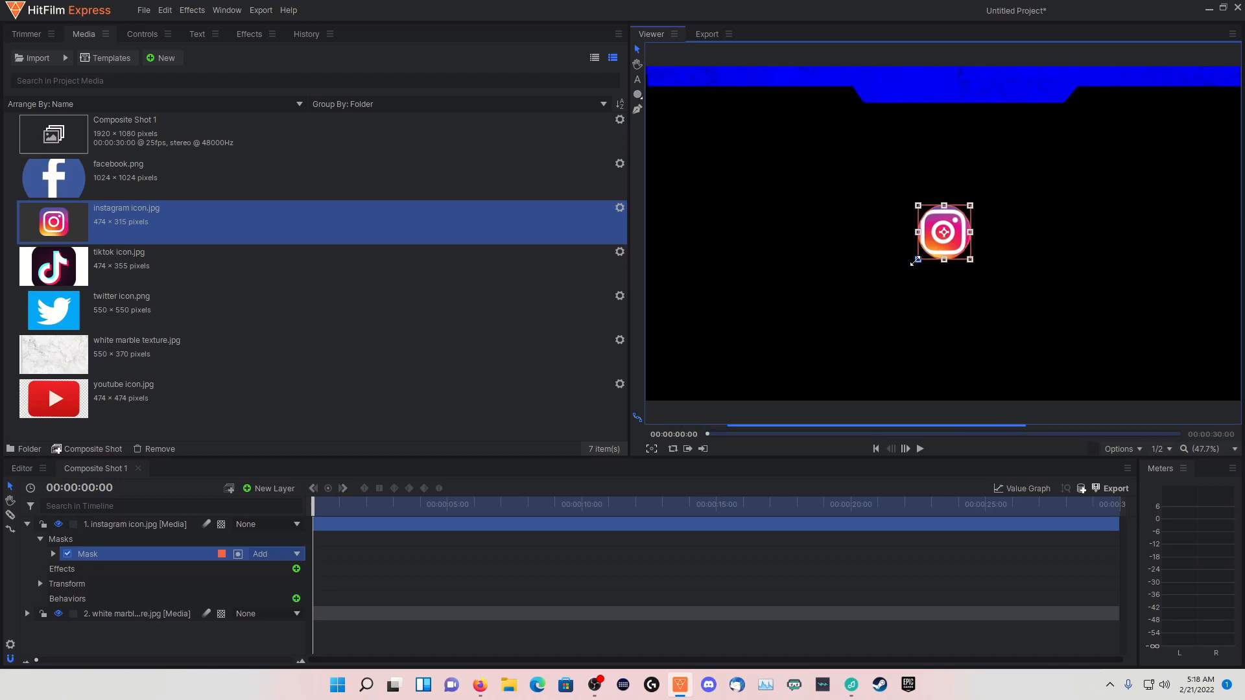
{"action": "left_click", "coordinate": [158, 527]}
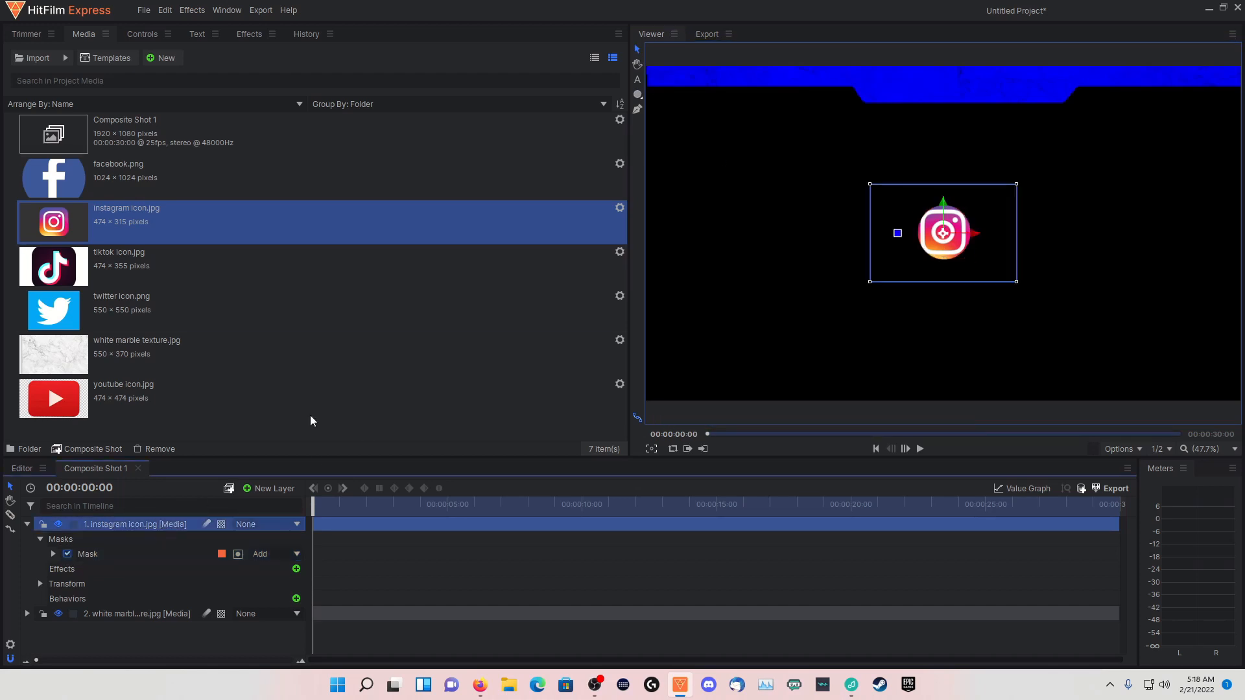
{"action": "left_click_drag", "start_coordinate": [869, 282], "coordinate": [691, 139]}
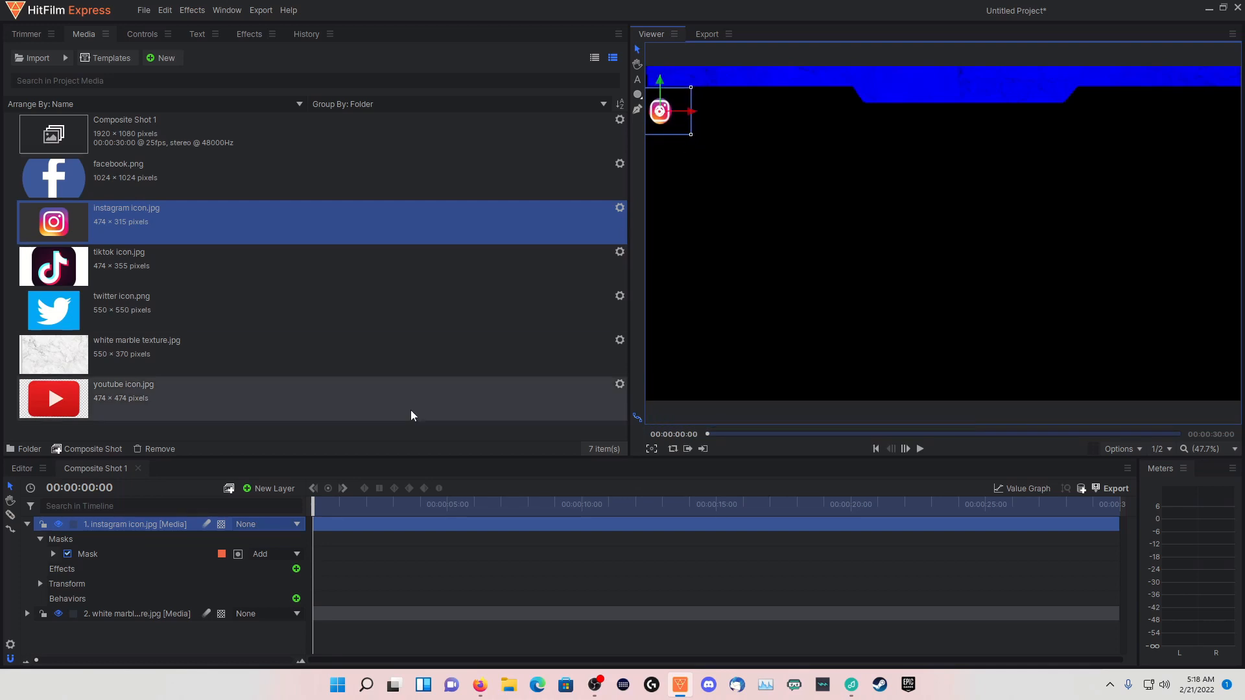
Add facebook.png as the top layer, scale it down to match the Instagram icon and place it directly beneath that icon
{"action": "left_click", "coordinate": [26, 523]}
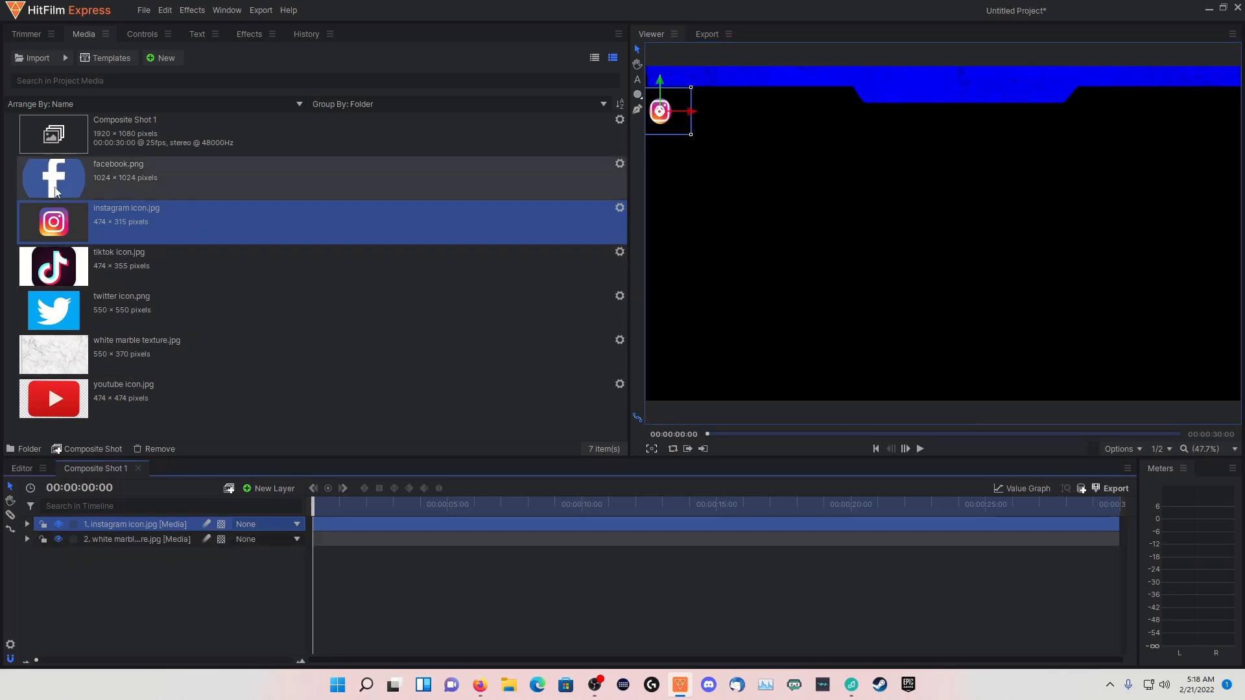
{"action": "left_click_drag", "start_coordinate": [55, 185], "coordinate": [109, 517]}
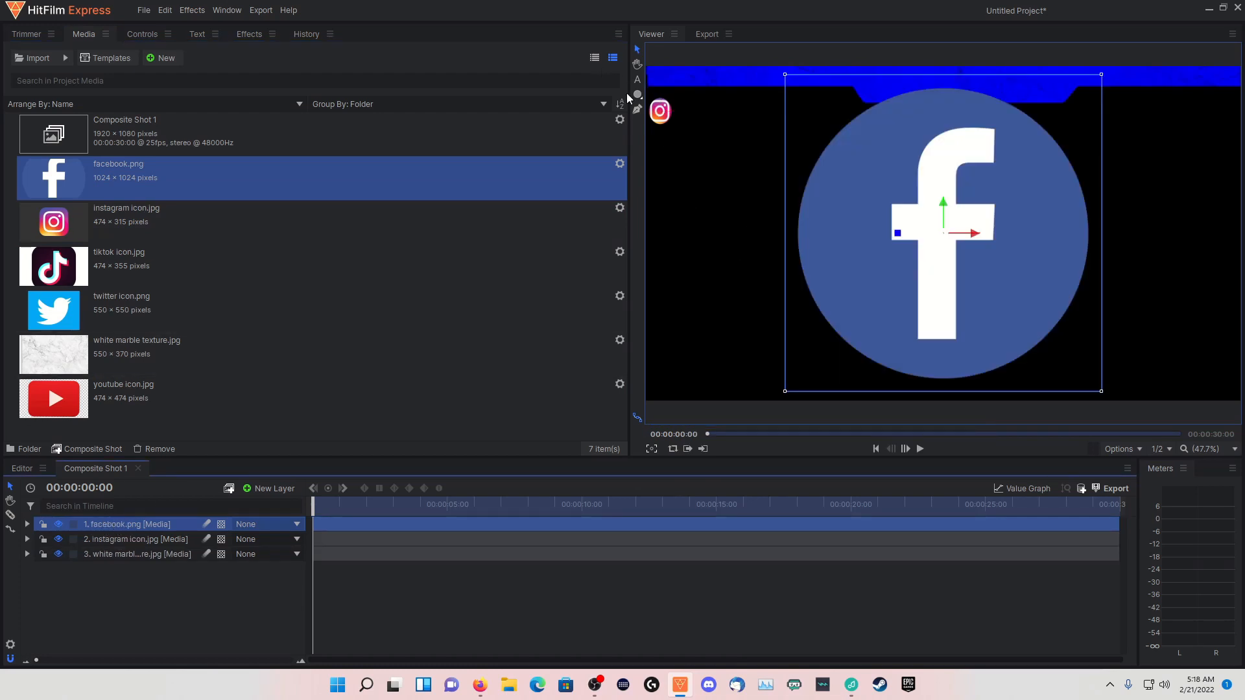
{"action": "left_click_drag", "start_coordinate": [783, 393], "coordinate": [661, 147]}
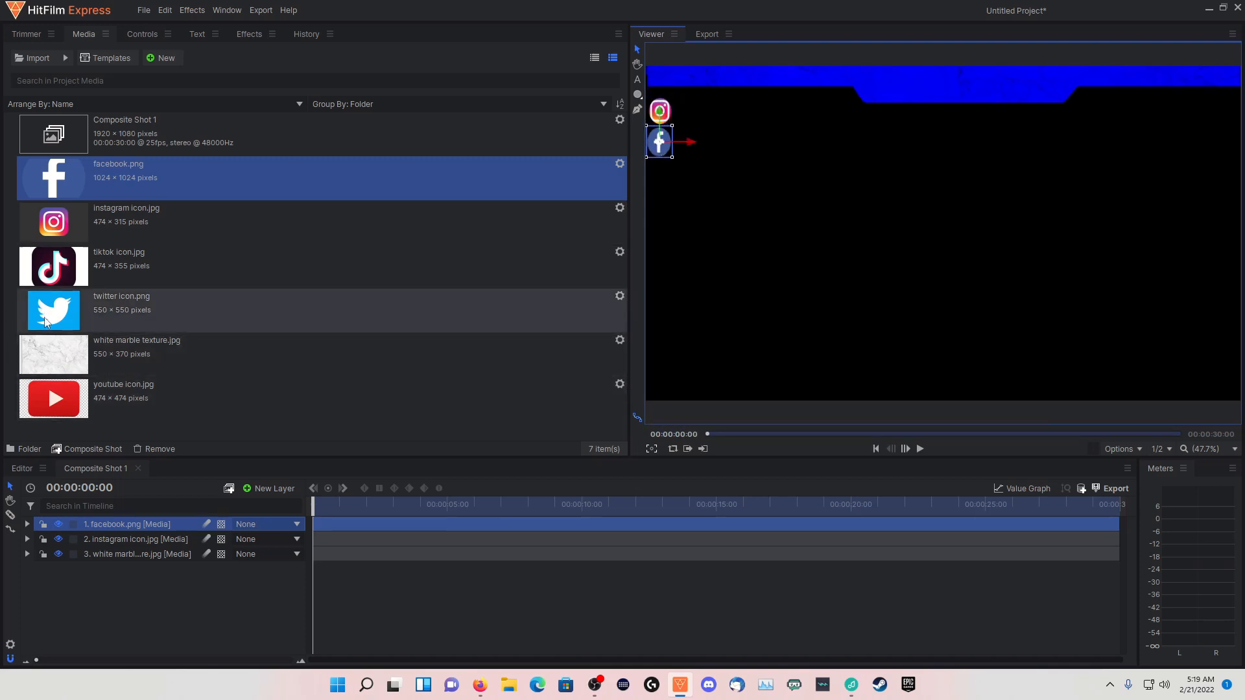
Add twitter icon.png as the top layer and draw an ellipse mask around the bird logo
{"action": "left_click_drag", "start_coordinate": [45, 323], "coordinate": [115, 517]}
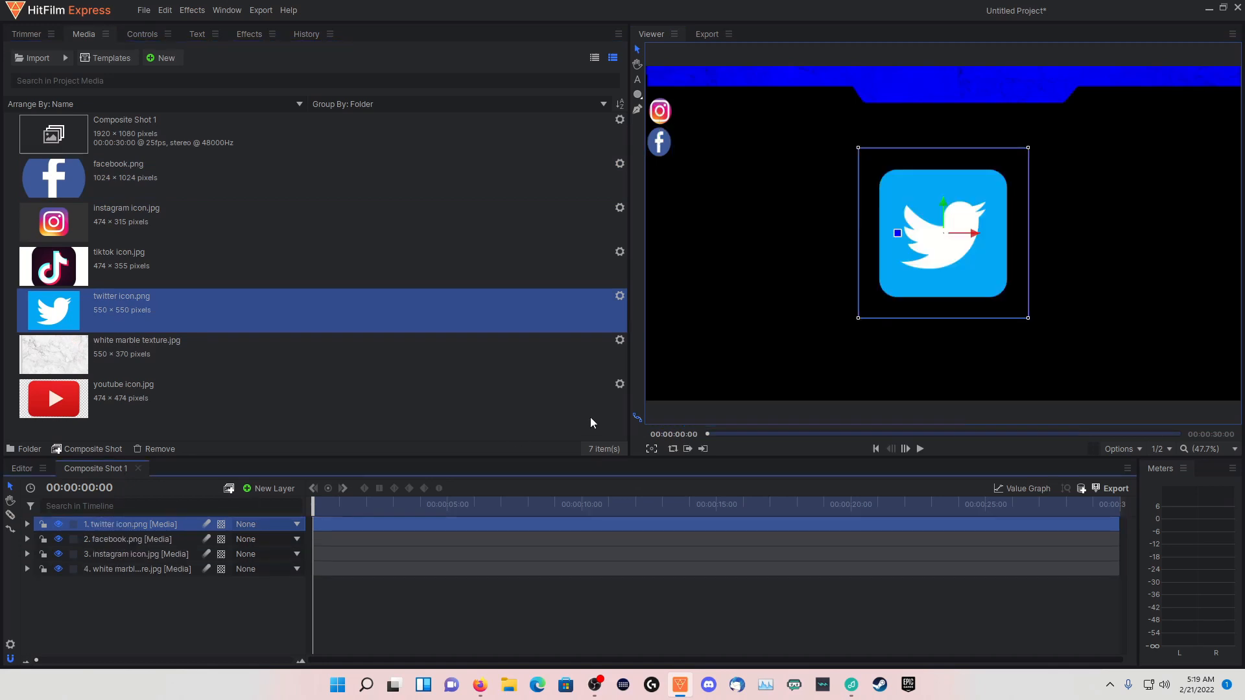
{"action": "left_click", "coordinate": [637, 94]}
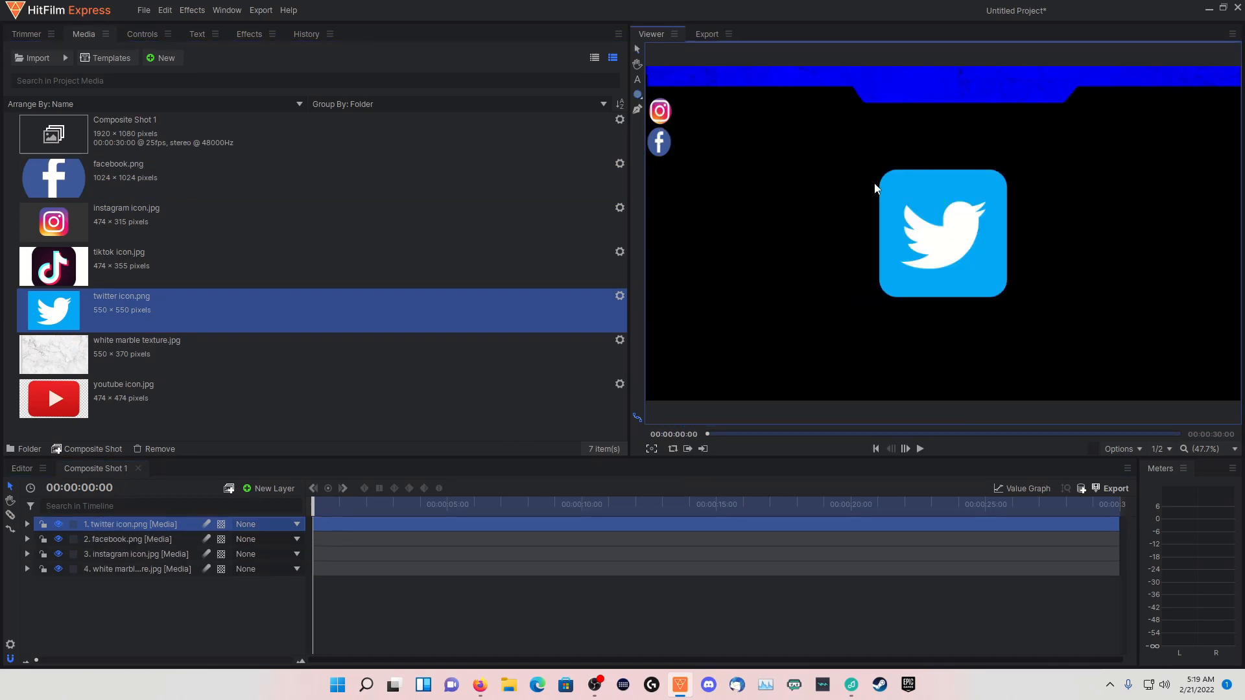
{"action": "left_click_drag", "start_coordinate": [896, 177], "coordinate": [1000, 285]}
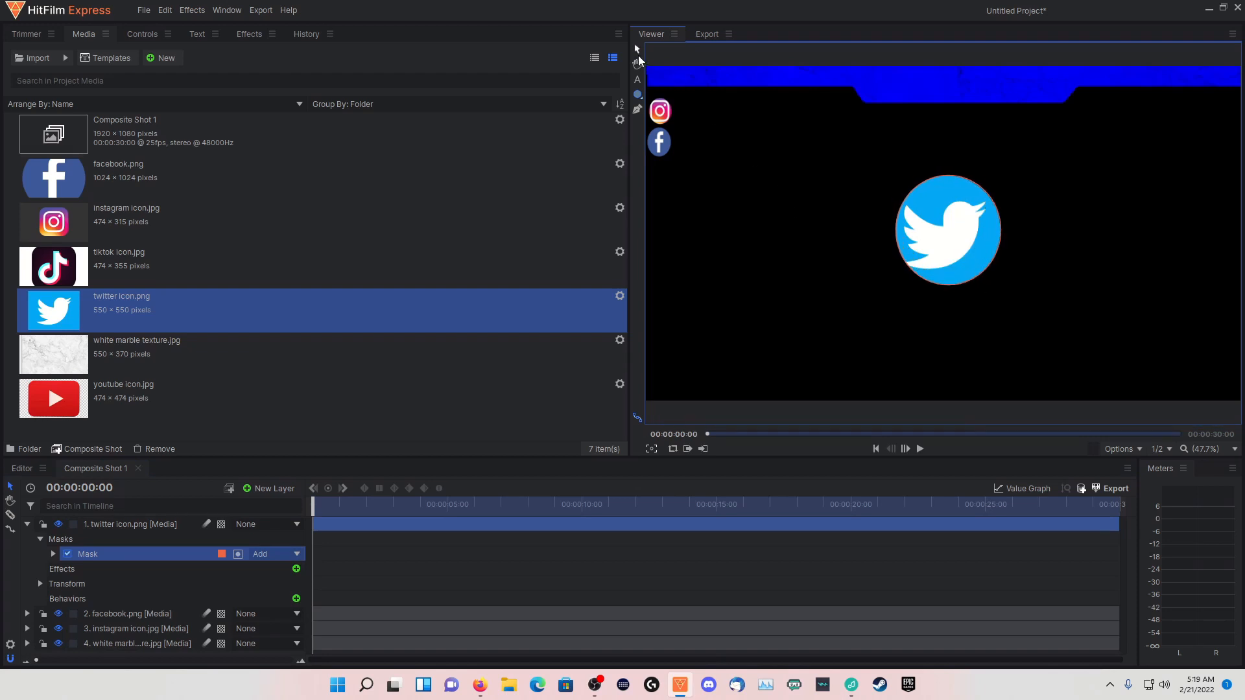
Shrink the masked Twitter icon and align it directly beneath the Facebook icon at the frame's left edge
{"action": "left_click", "coordinate": [139, 527]}
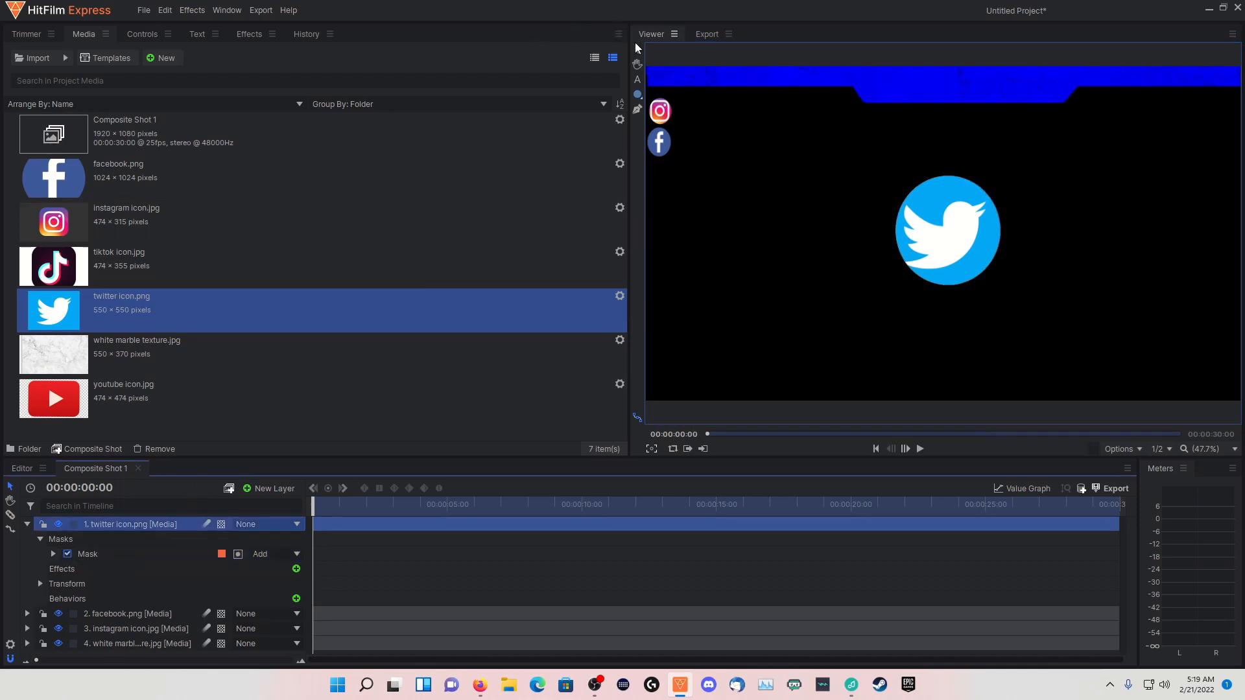
{"action": "left_click", "coordinate": [637, 48]}
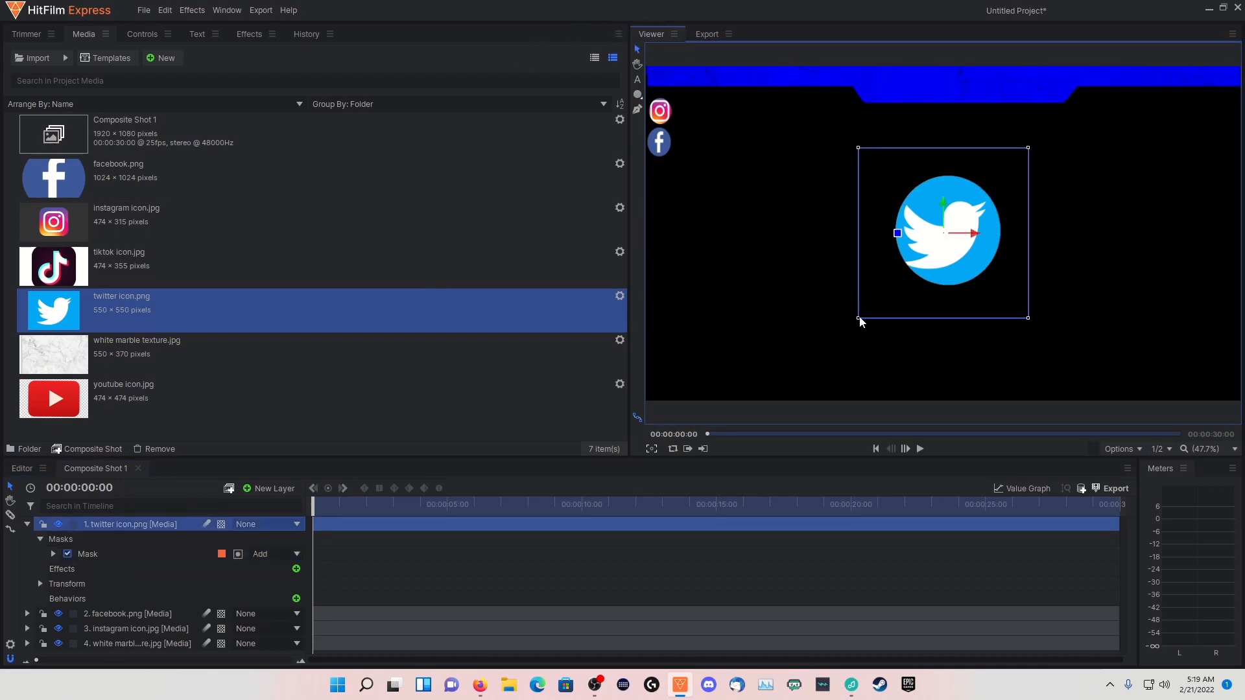
{"action": "left_click_drag", "start_coordinate": [857, 318], "coordinate": [658, 148]}
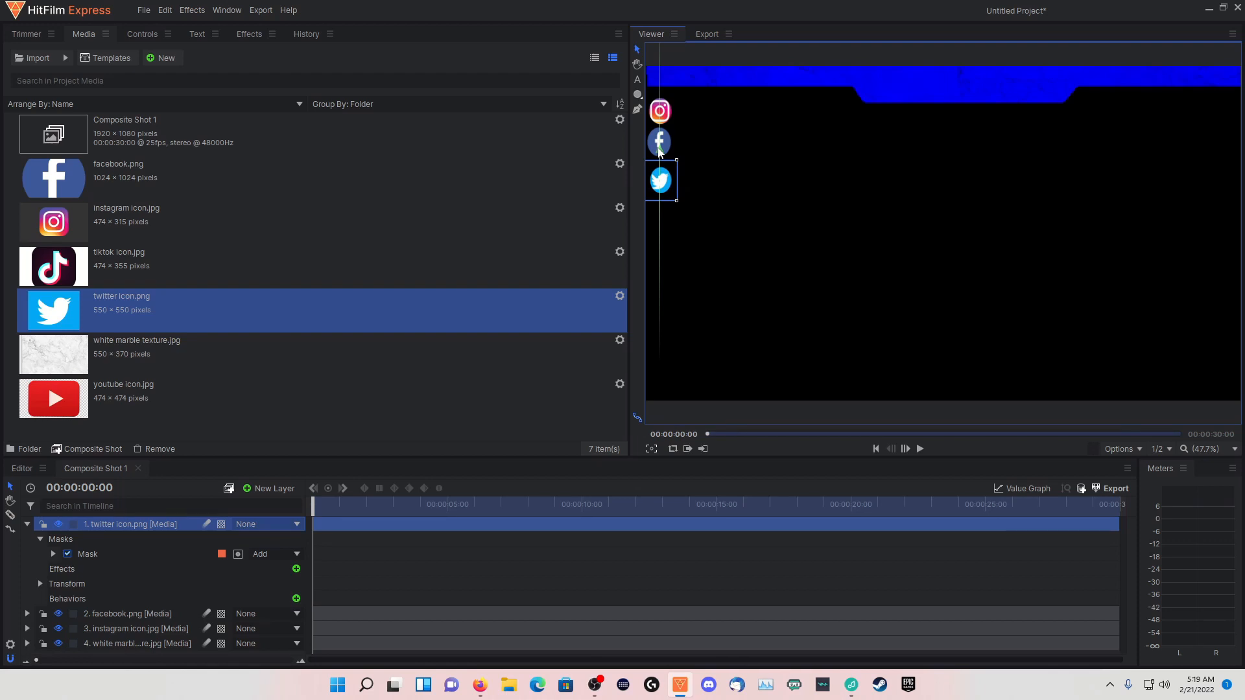
{"action": "left_click", "coordinate": [658, 146]}
{"action": "left_click", "coordinate": [659, 195]}
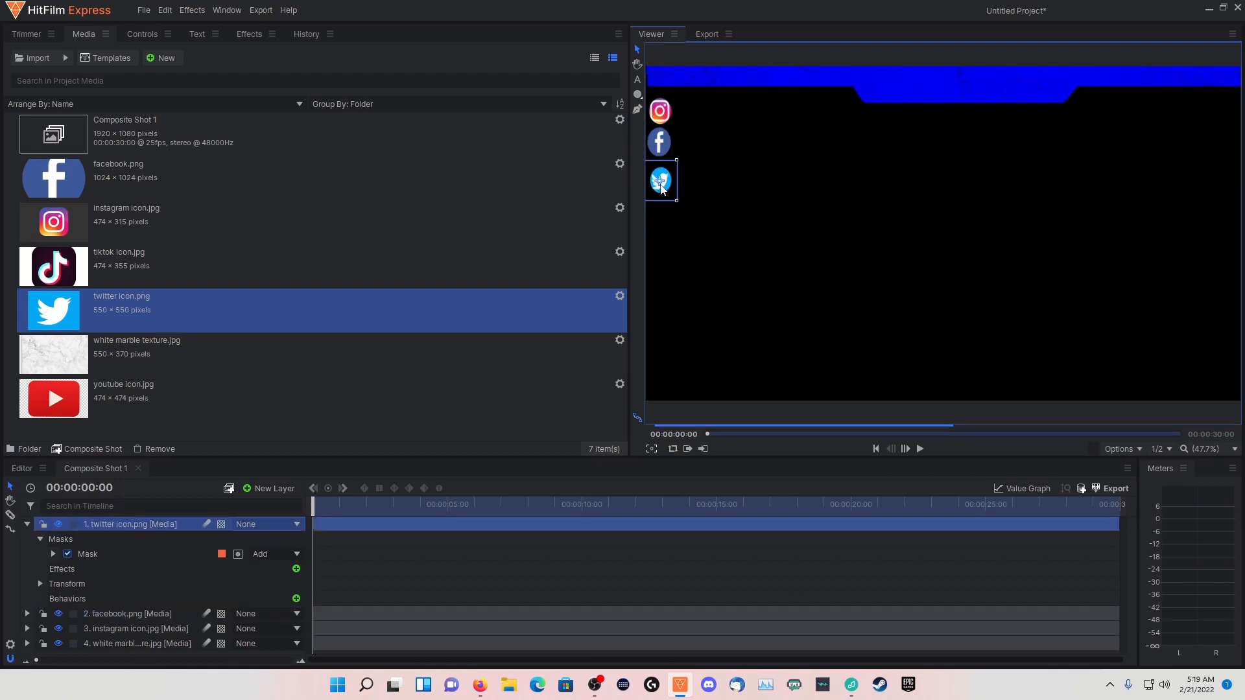
{"action": "left_click_drag", "start_coordinate": [659, 154], "coordinate": [689, 178]}
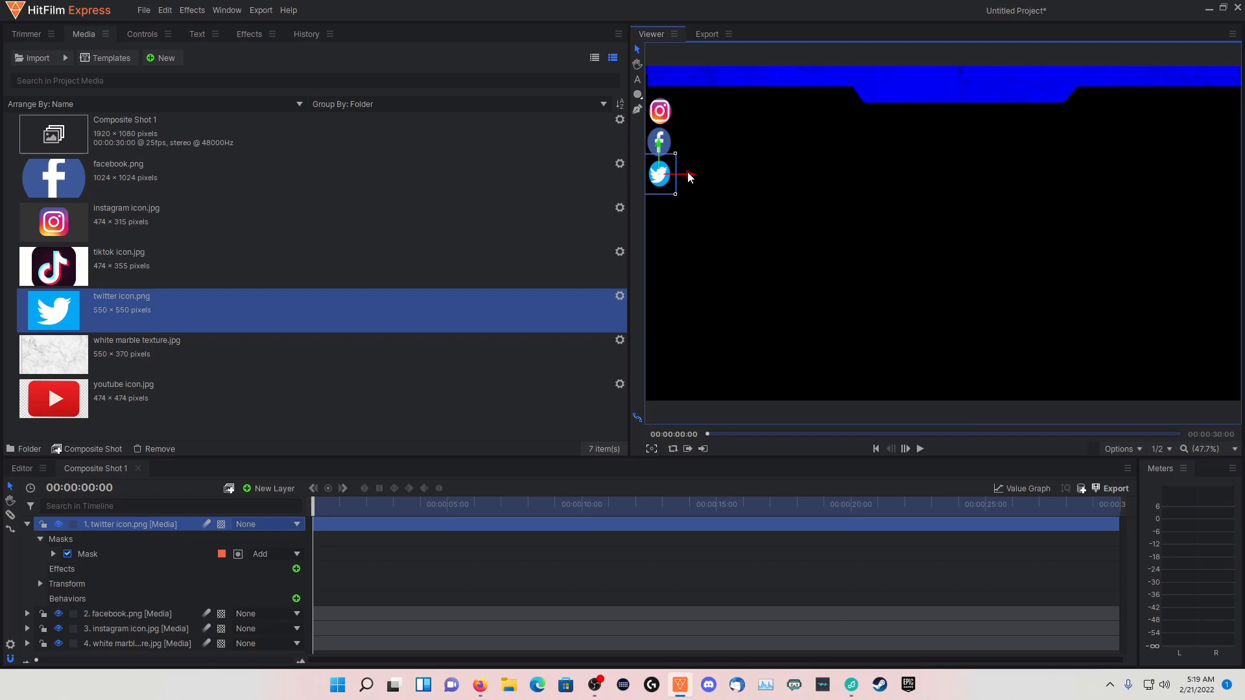
{"action": "left_click", "coordinate": [660, 142]}
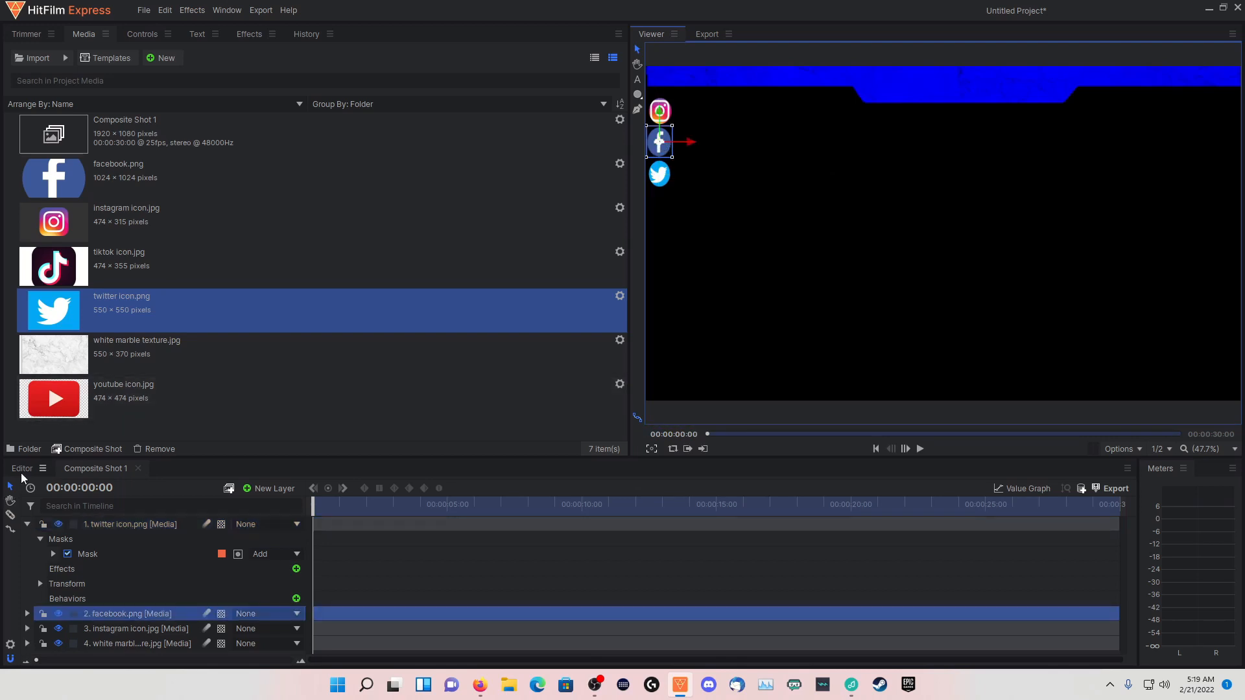
Collapse the Twitter layer, add tiktok icon.jpg as the top layer and draw an ellipse mask around its note logo
{"action": "left_click", "coordinate": [27, 525]}
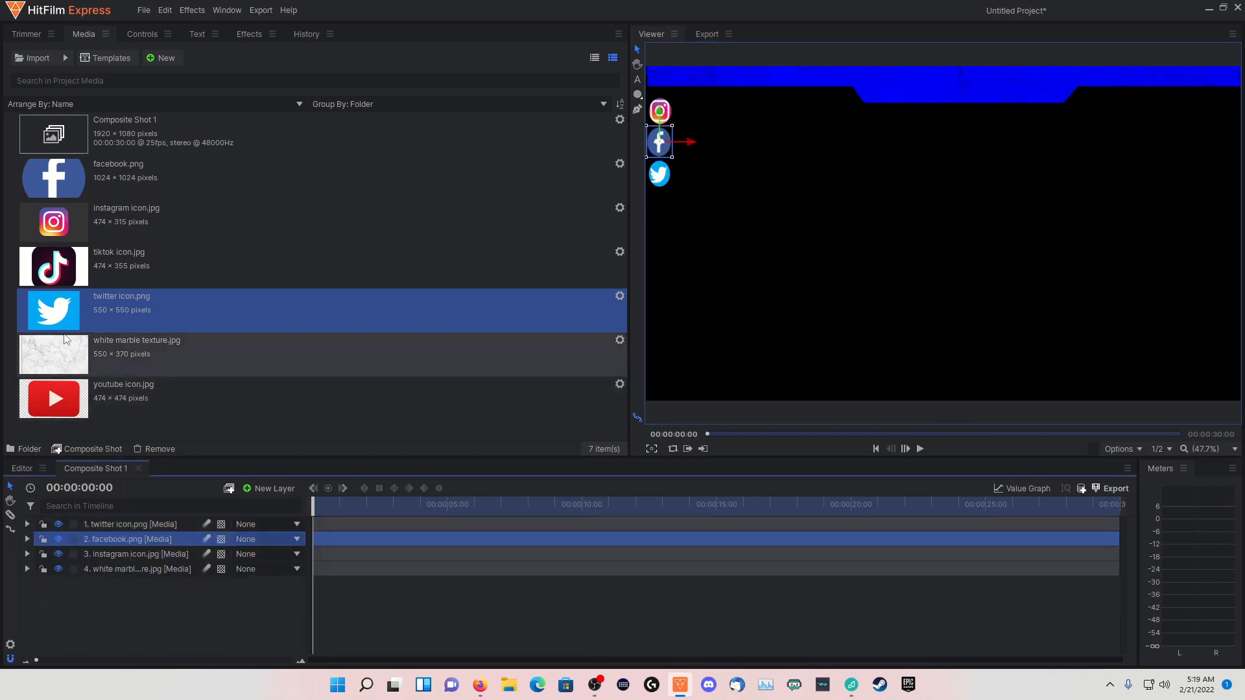
{"action": "left_click_drag", "start_coordinate": [54, 272], "coordinate": [107, 406]}
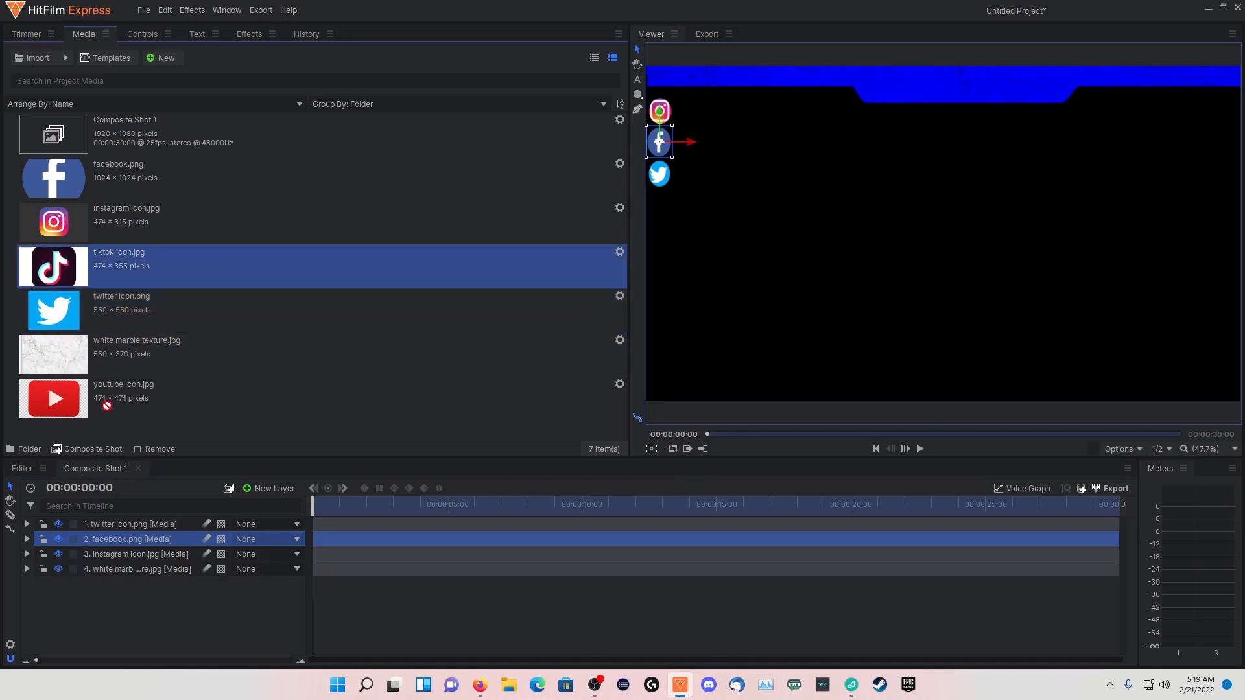
{"action": "left_click_drag", "start_coordinate": [113, 519], "coordinate": [107, 522]}
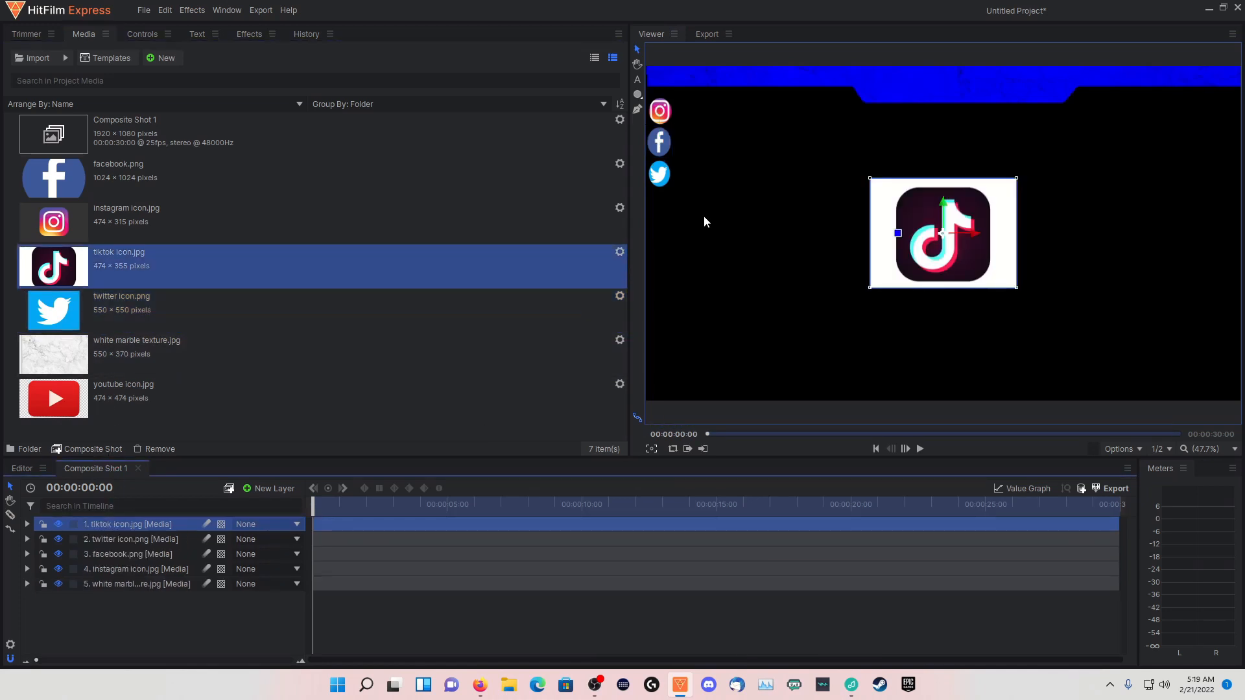
{"action": "left_click", "coordinate": [636, 95]}
{"action": "left_click_drag", "start_coordinate": [912, 191], "coordinate": [978, 275]}
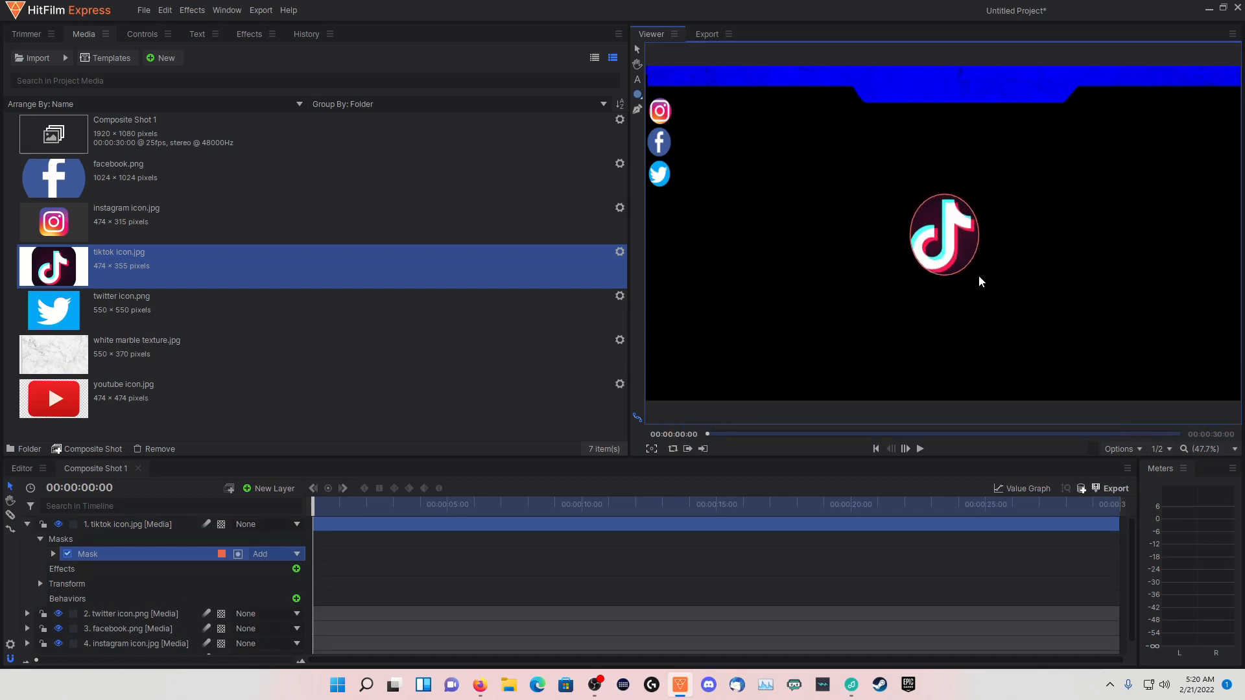
Shrink the masked TikTok icon and align it directly beneath the Twitter icon in the left-edge column
{"action": "left_click", "coordinate": [637, 49]}
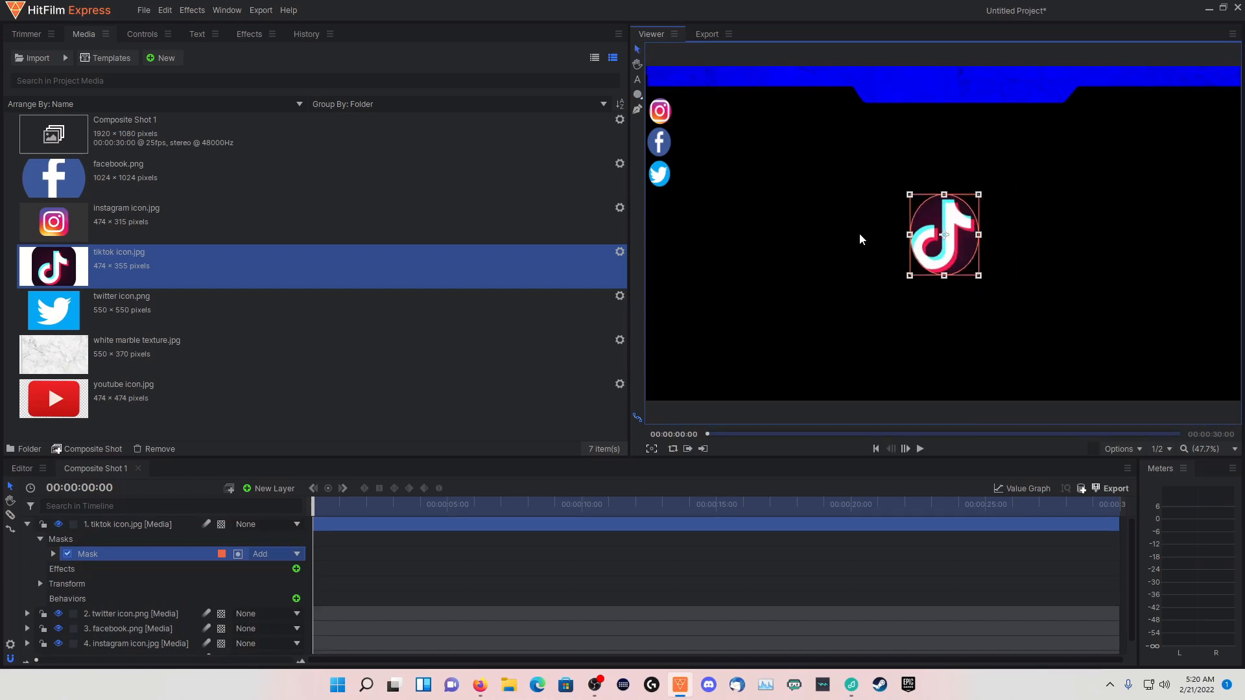
{"action": "left_click", "coordinate": [142, 525]}
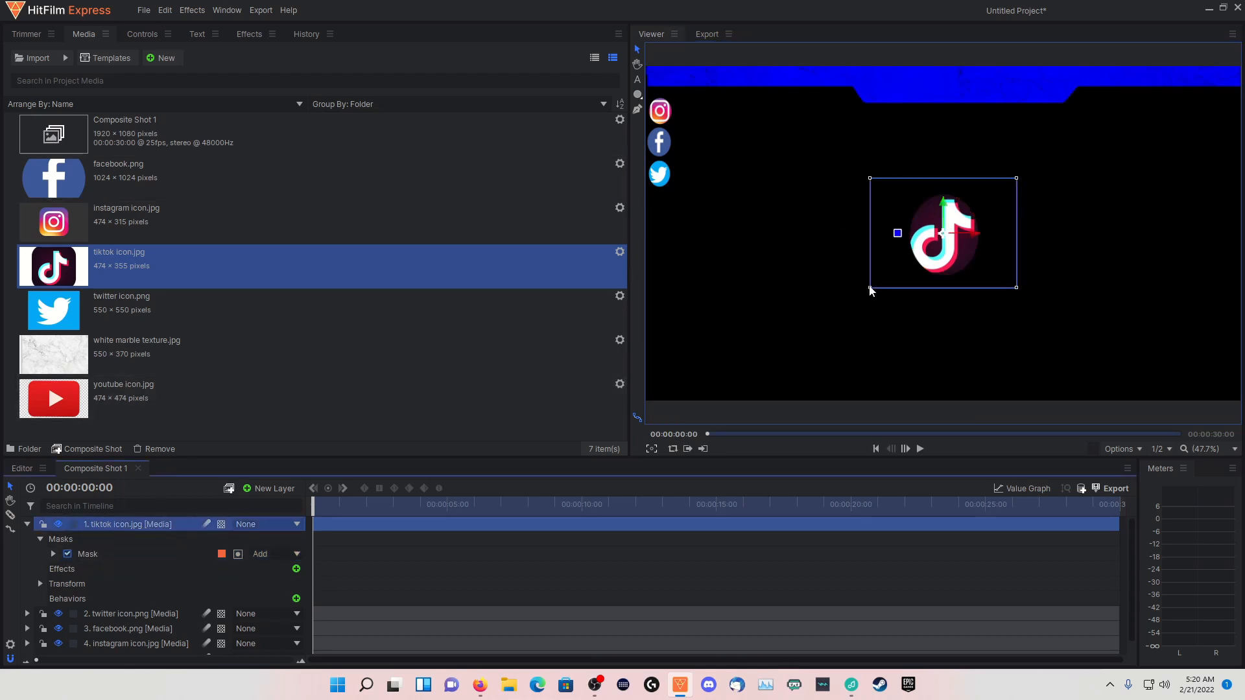
{"action": "left_click_drag", "start_coordinate": [869, 287], "coordinate": [664, 207]}
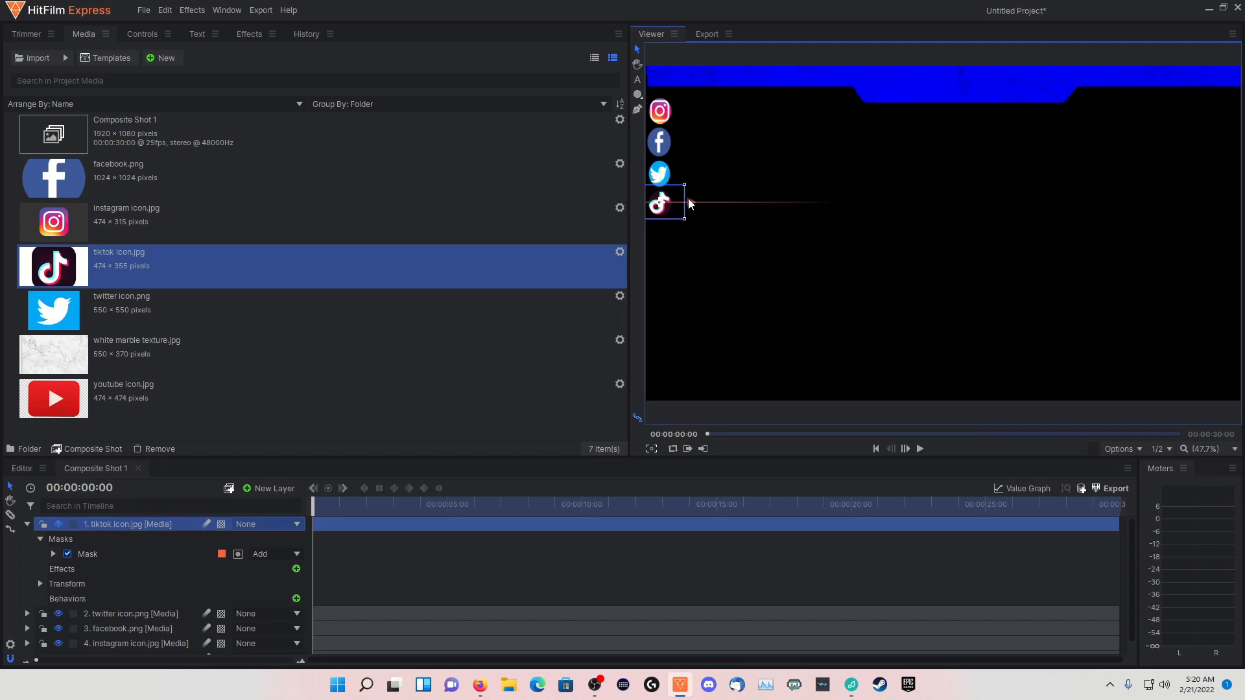
{"action": "left_click", "coordinate": [657, 170]}
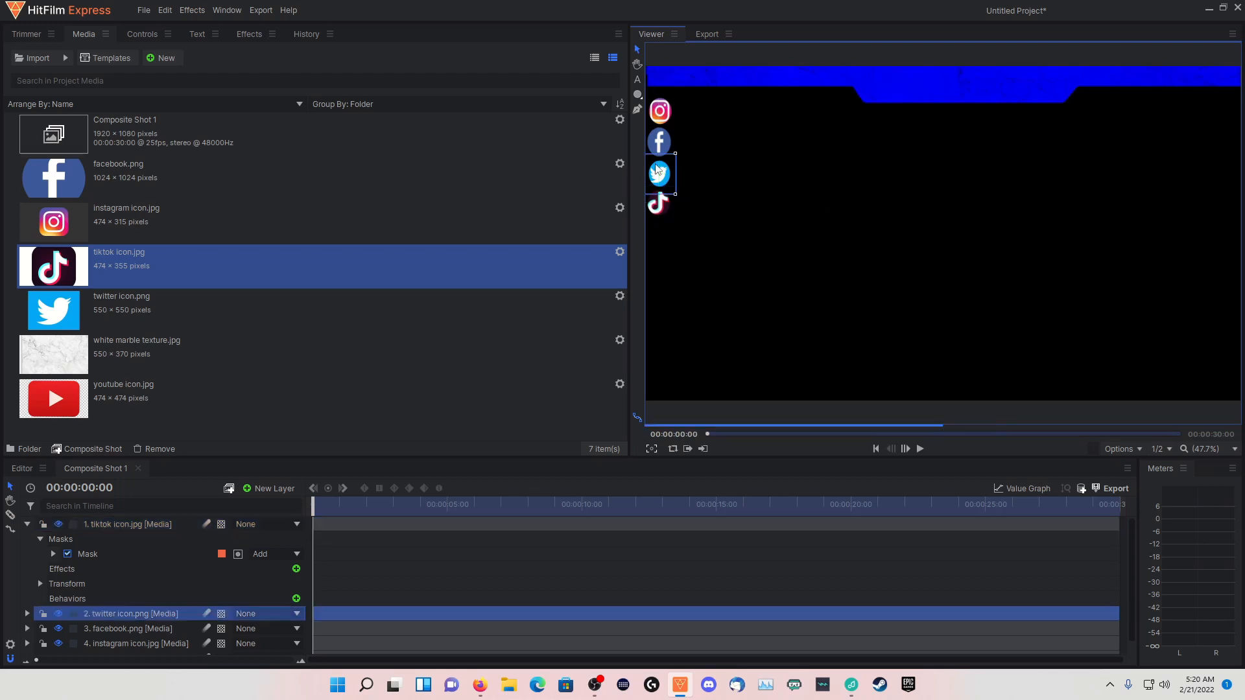
{"action": "left_click", "coordinate": [653, 206]}
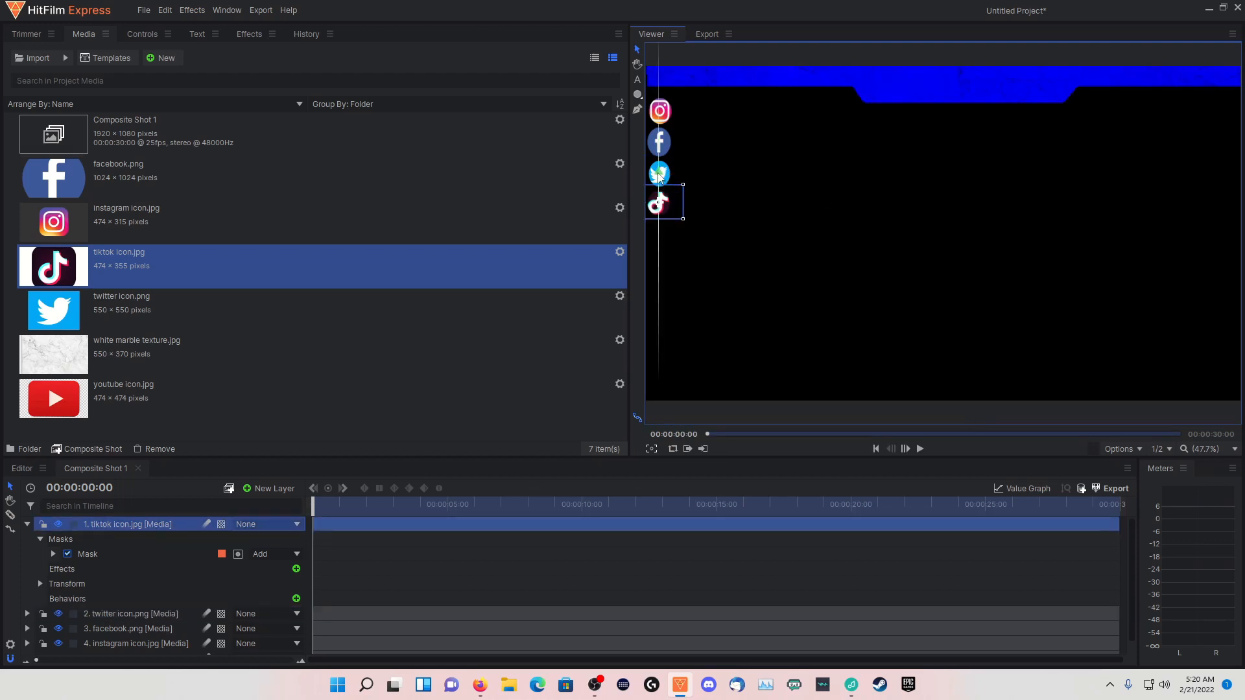
{"action": "left_click", "coordinate": [658, 174]}
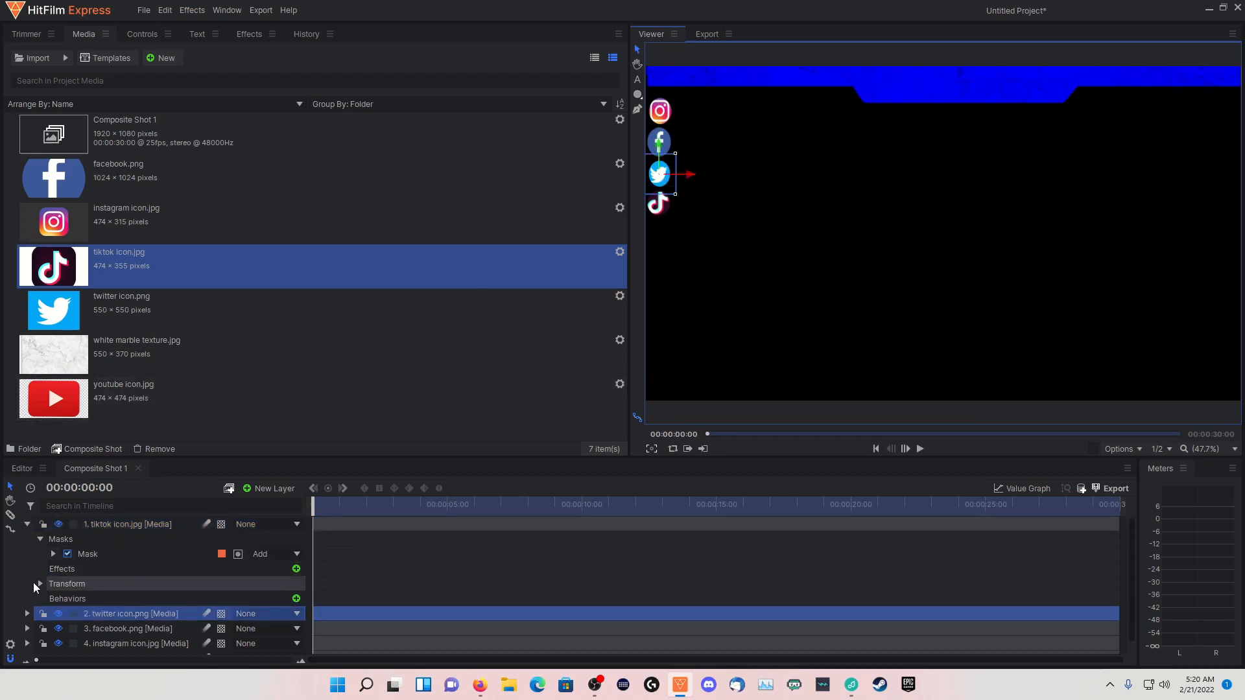
Collapse the TikTok layer, add youtube icon.jpg as the top layer and draw an ellipse mask inside its red button
{"action": "left_click", "coordinate": [27, 524]}
{"action": "left_click_drag", "start_coordinate": [105, 418], "coordinate": [70, 408]}
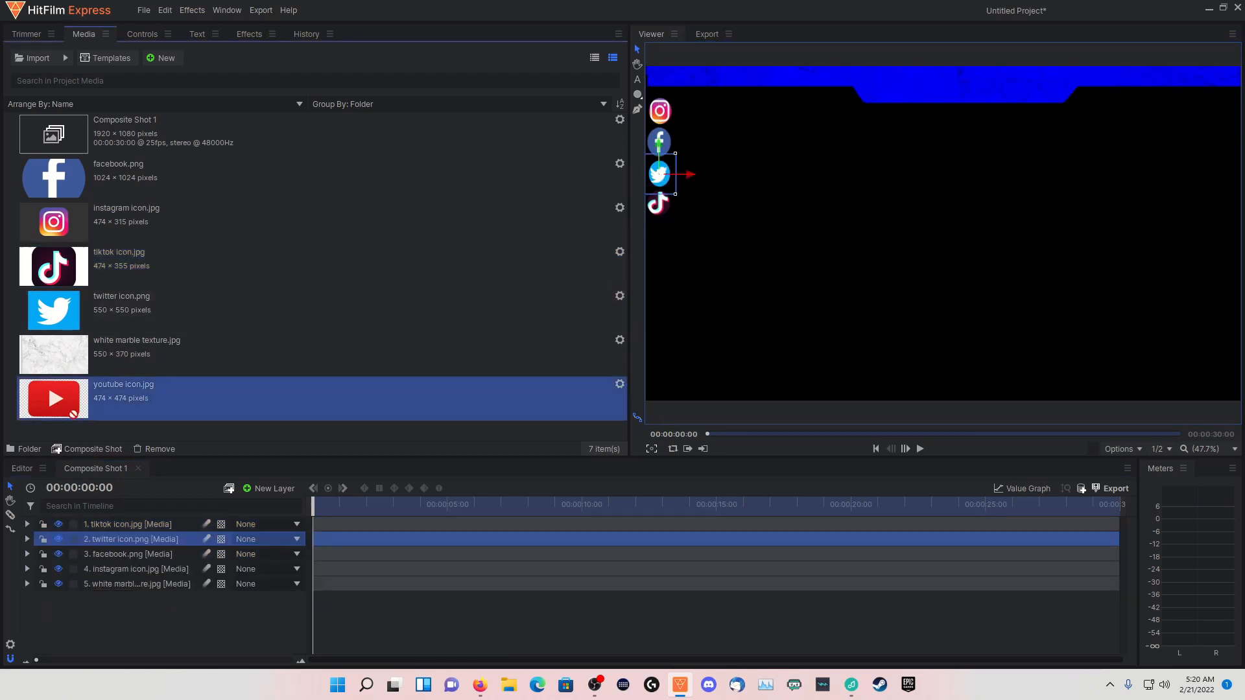
{"action": "left_click_drag", "start_coordinate": [121, 511], "coordinate": [117, 517]}
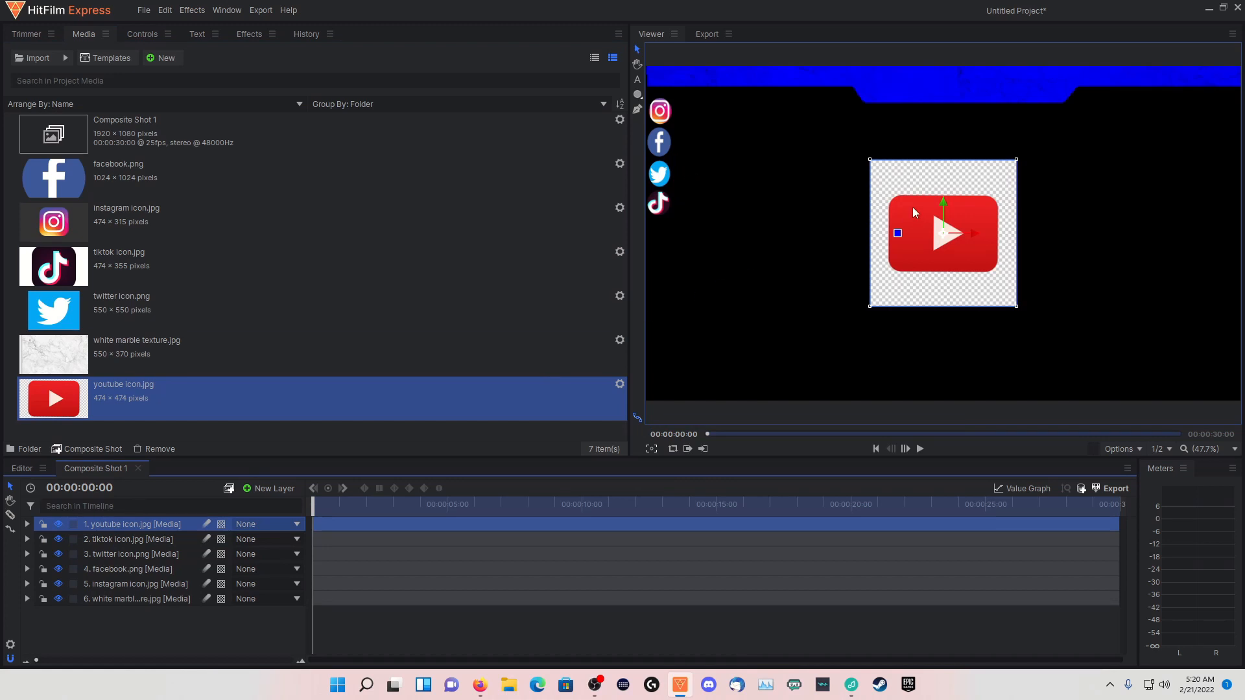
{"action": "left_click", "coordinate": [637, 95]}
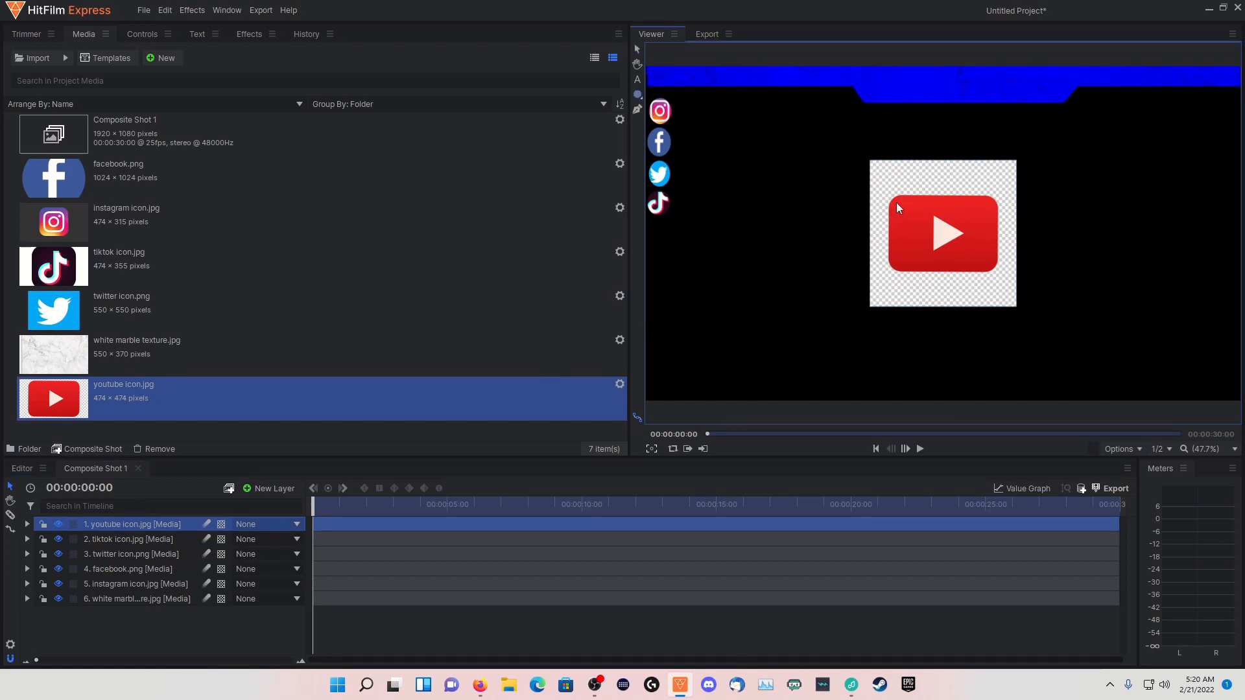
{"action": "left_click_drag", "start_coordinate": [897, 202], "coordinate": [985, 271]}
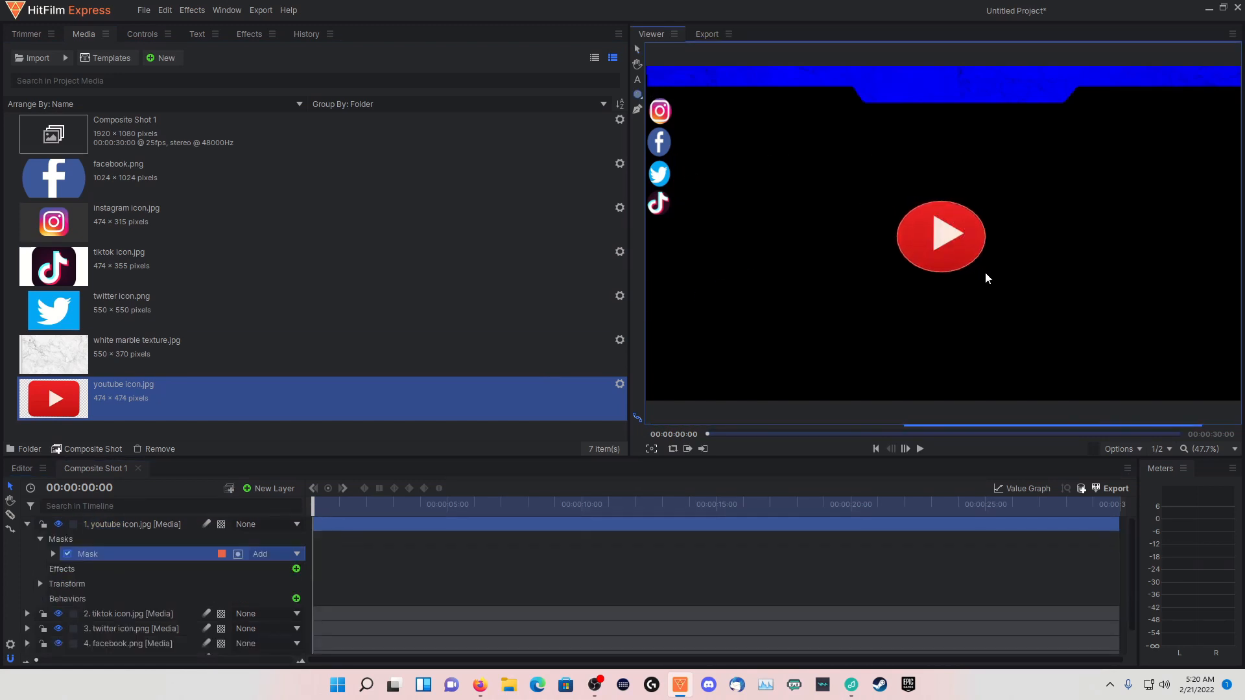
Shrink the masked YouTube icon and place it beneath the TikTok icon at the end of the icon column
{"action": "left_click", "coordinate": [130, 524]}
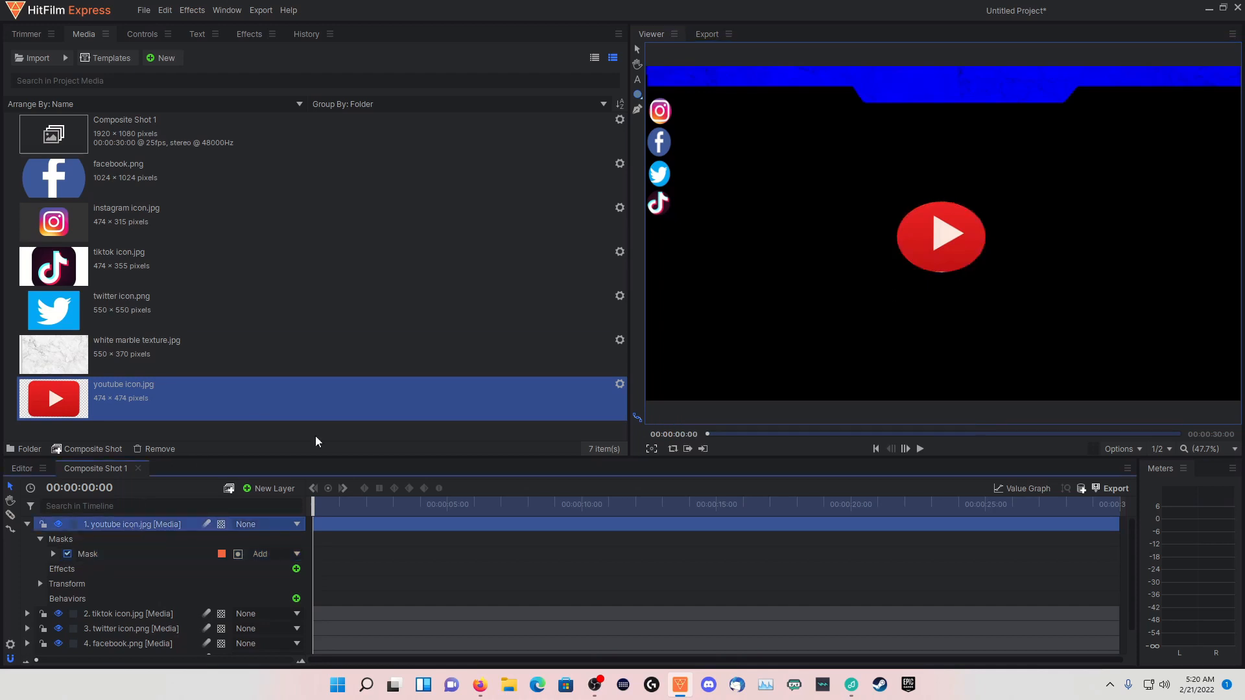
{"action": "left_click", "coordinate": [637, 50]}
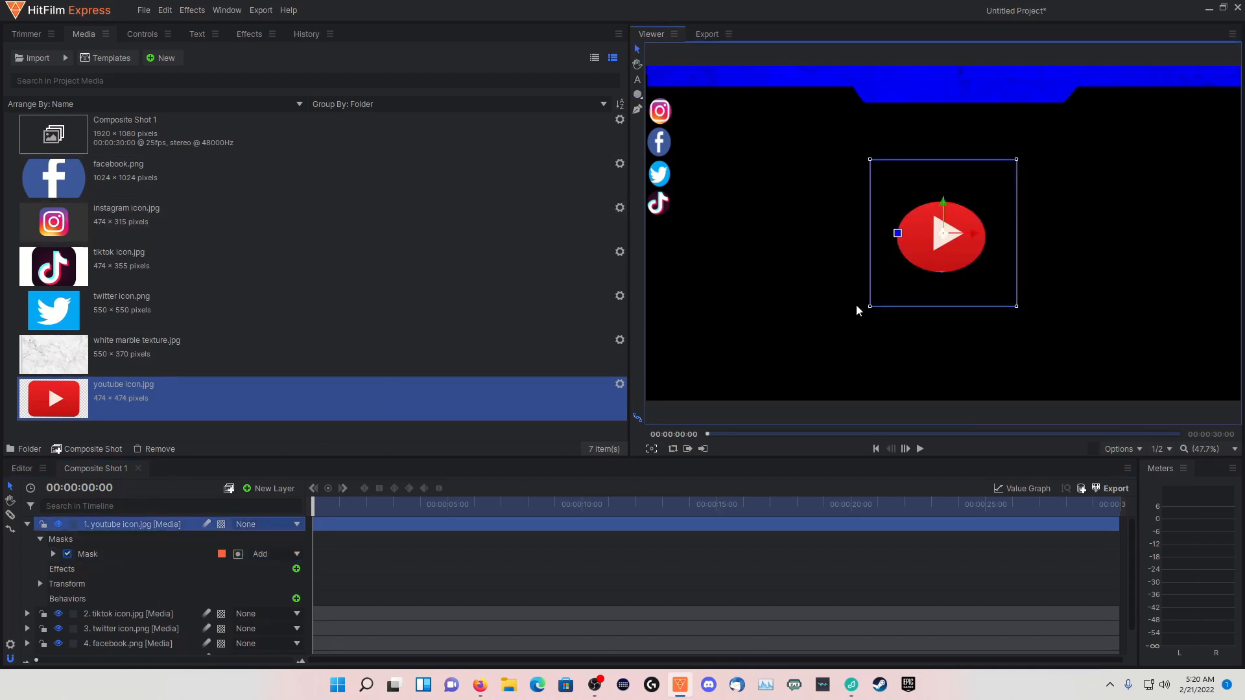
{"action": "left_click_drag", "start_coordinate": [869, 307], "coordinate": [658, 201]}
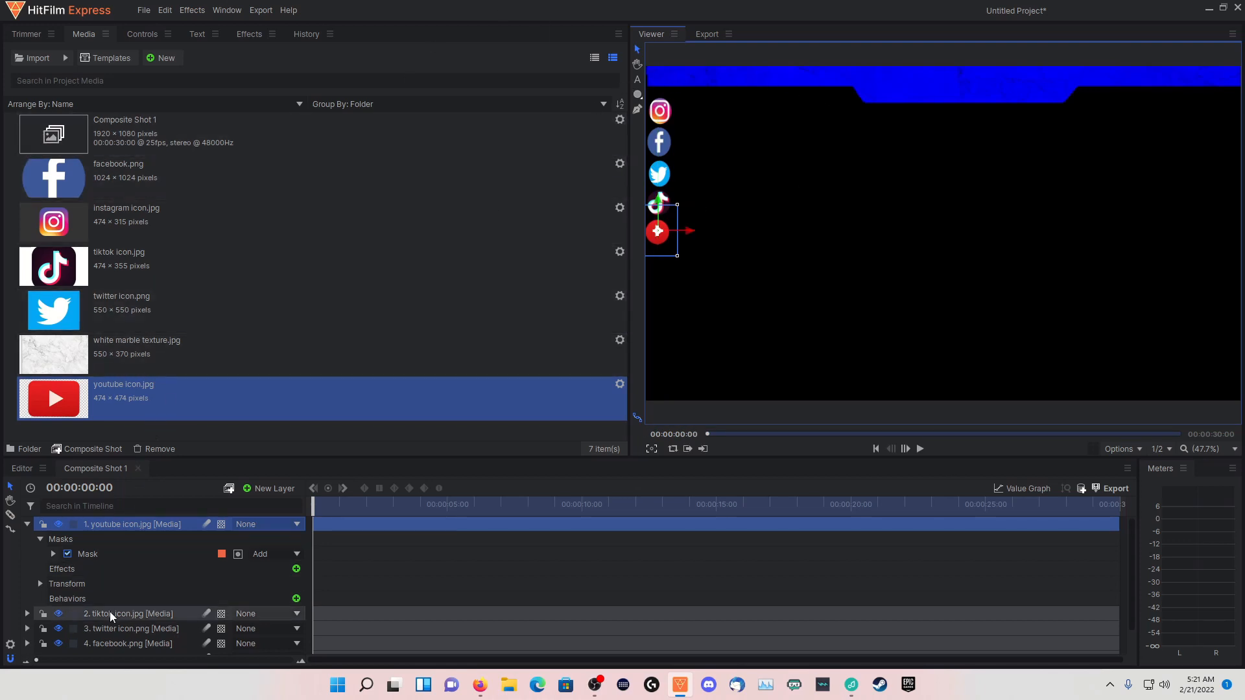
Nudge the white marble layer's mask over the banner's left section slightly left, leaving the YouTube and marble layers collapsed in the timeline
{"action": "left_click", "coordinate": [27, 524]}
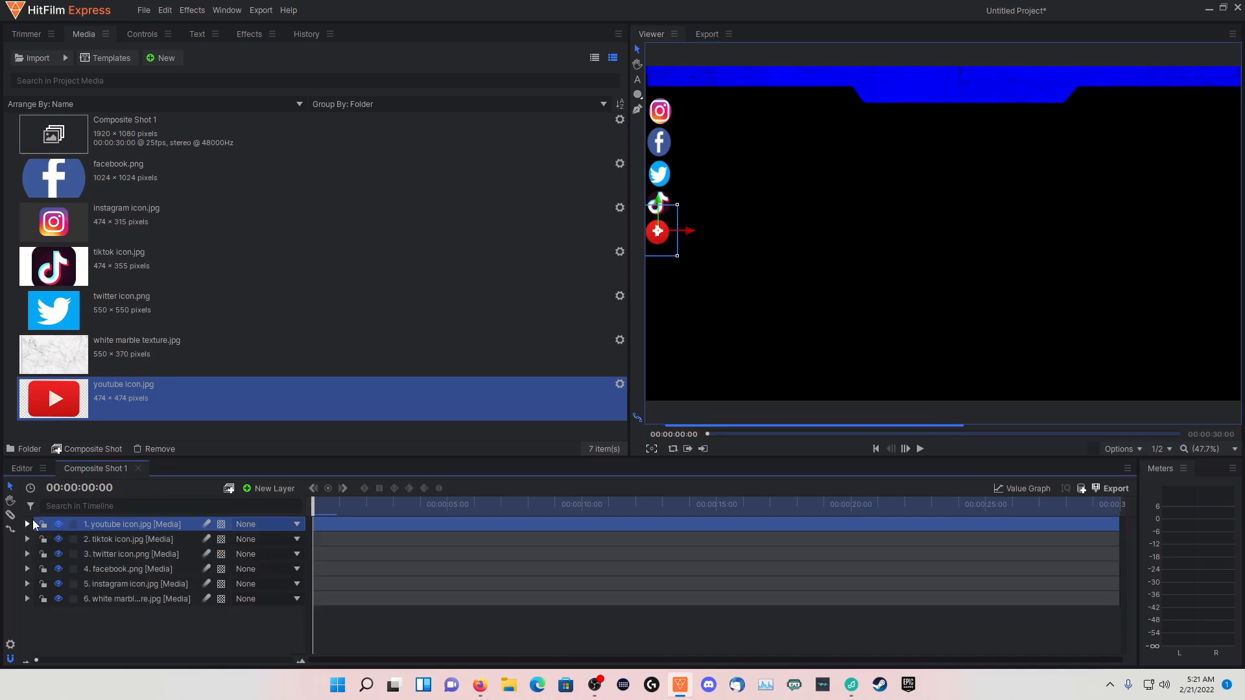
{"action": "left_click", "coordinate": [118, 601]}
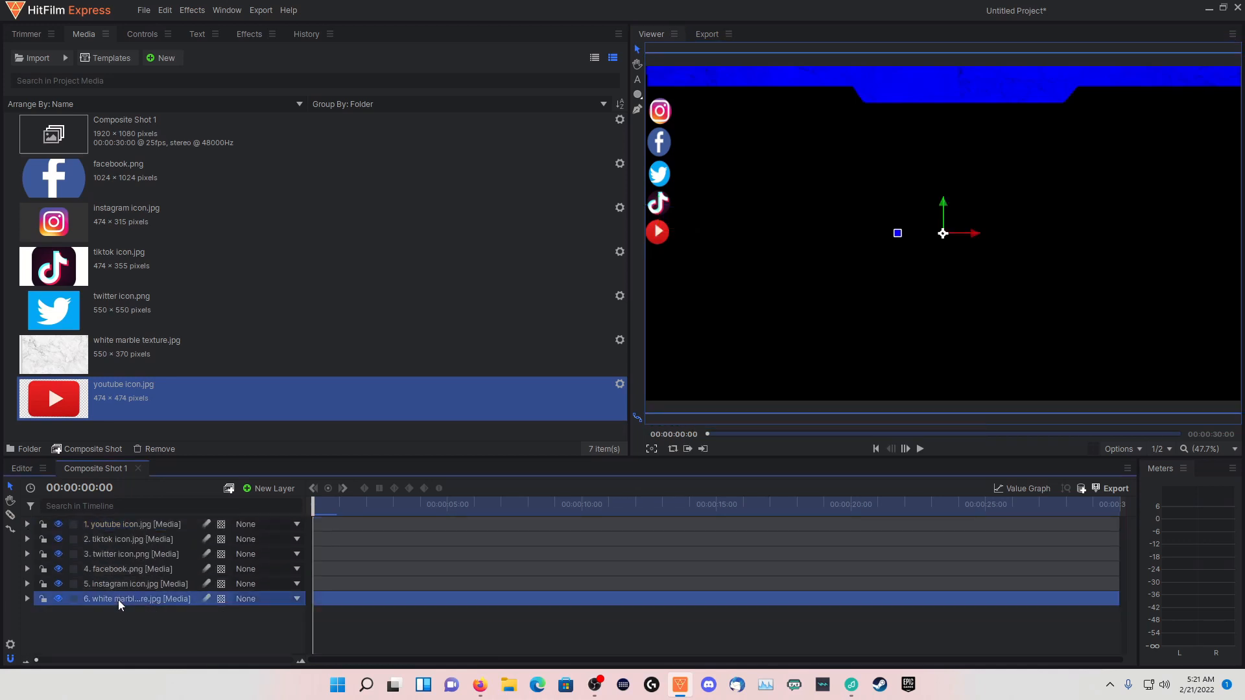
{"action": "left_click", "coordinate": [28, 599]}
{"action": "scroll", "coordinate": [122, 608], "scroll_direction": "down", "scroll_amount": 3}
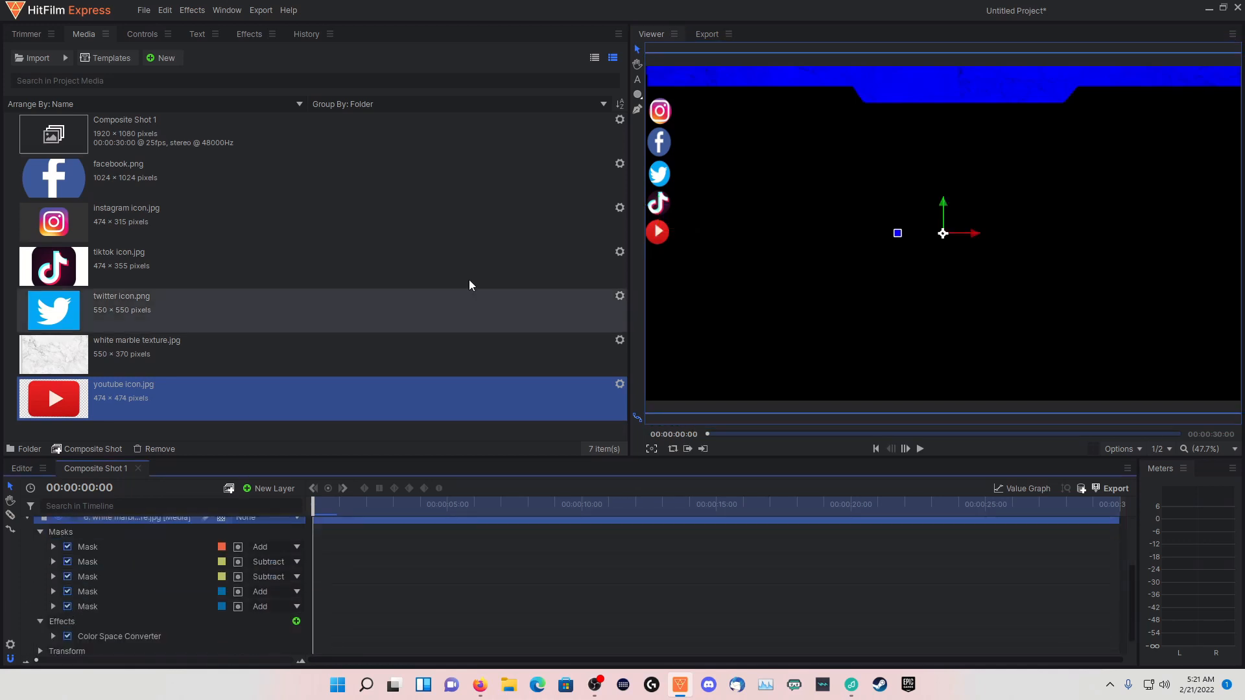
{"action": "left_click", "coordinate": [136, 587]}
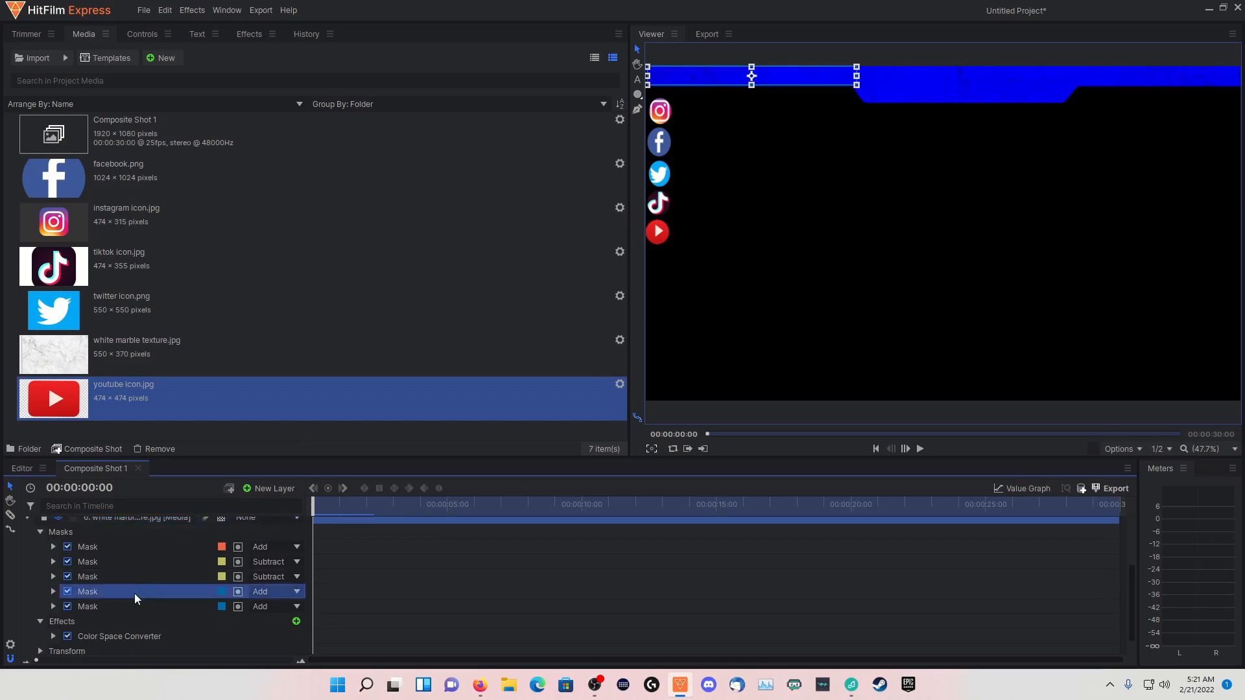
{"action": "left_click_drag", "start_coordinate": [796, 77], "coordinate": [794, 78]}
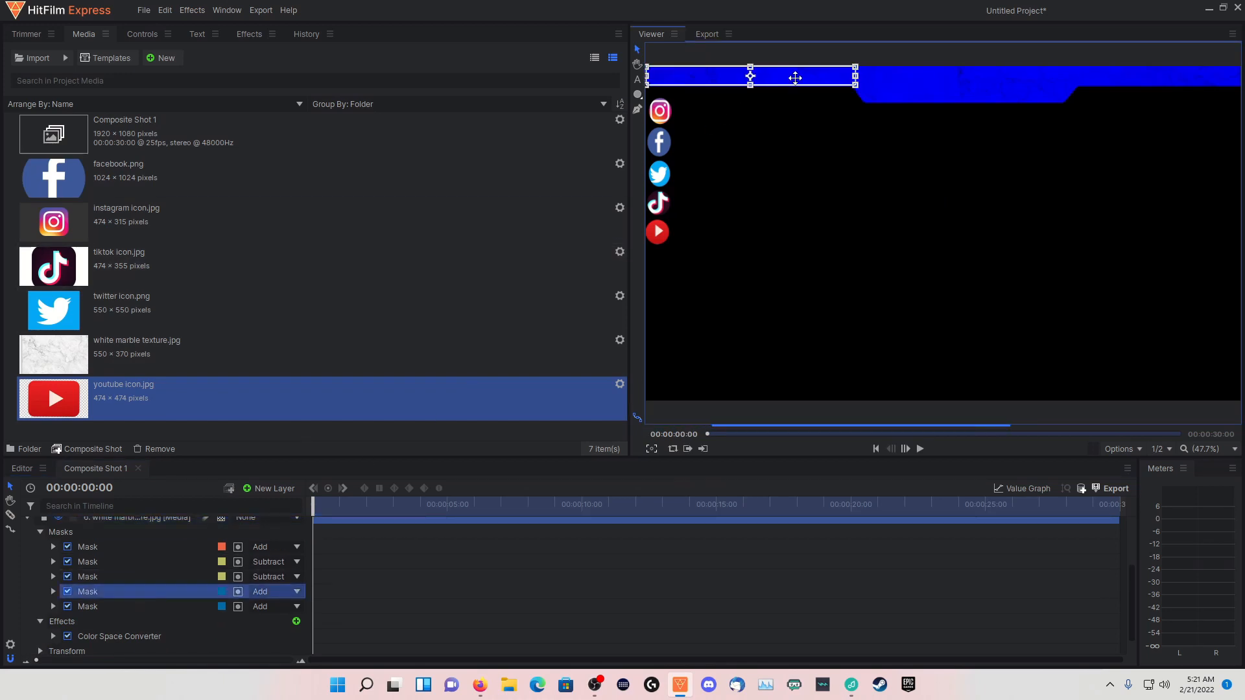
{"action": "scroll", "coordinate": [128, 559], "scroll_direction": "up", "scroll_amount": 3}
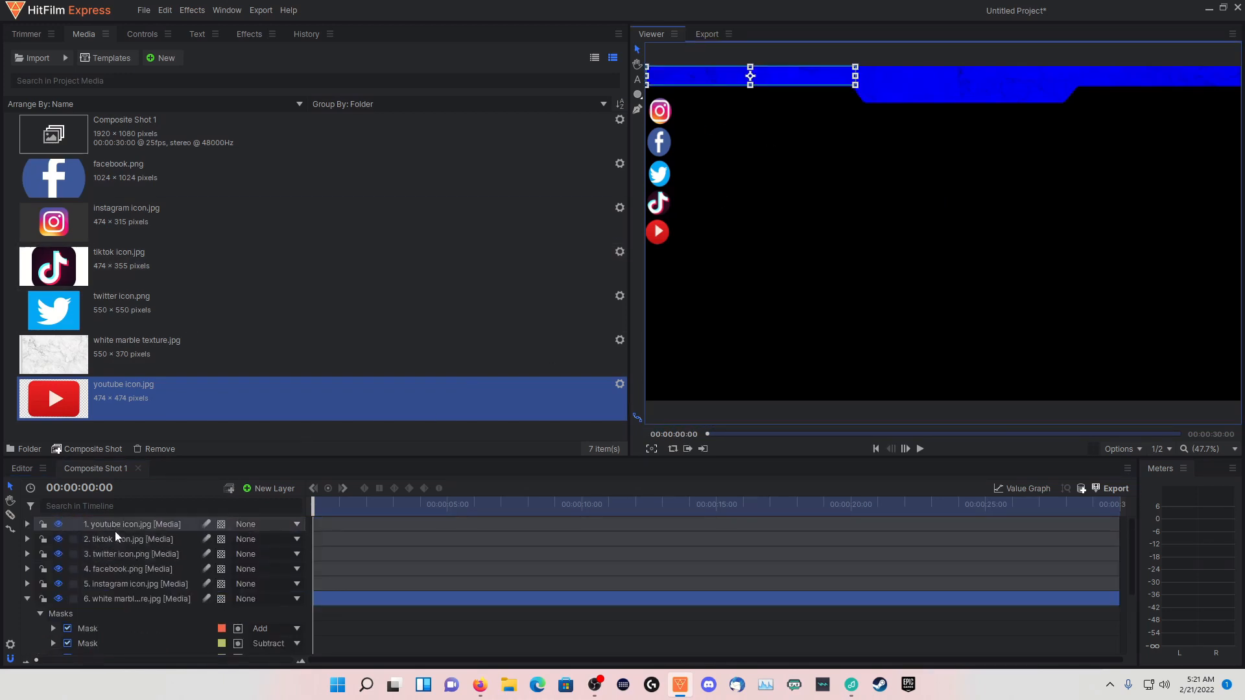
{"action": "left_click", "coordinate": [162, 526]}
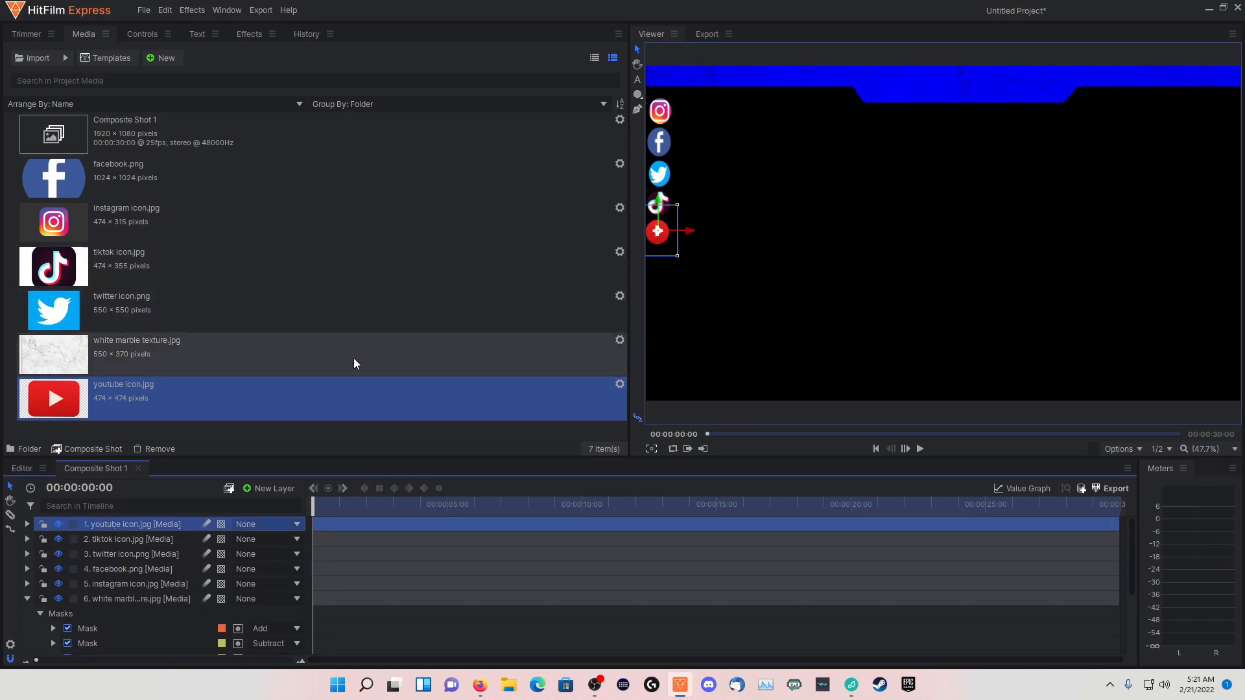
{"action": "left_click", "coordinate": [27, 599]}
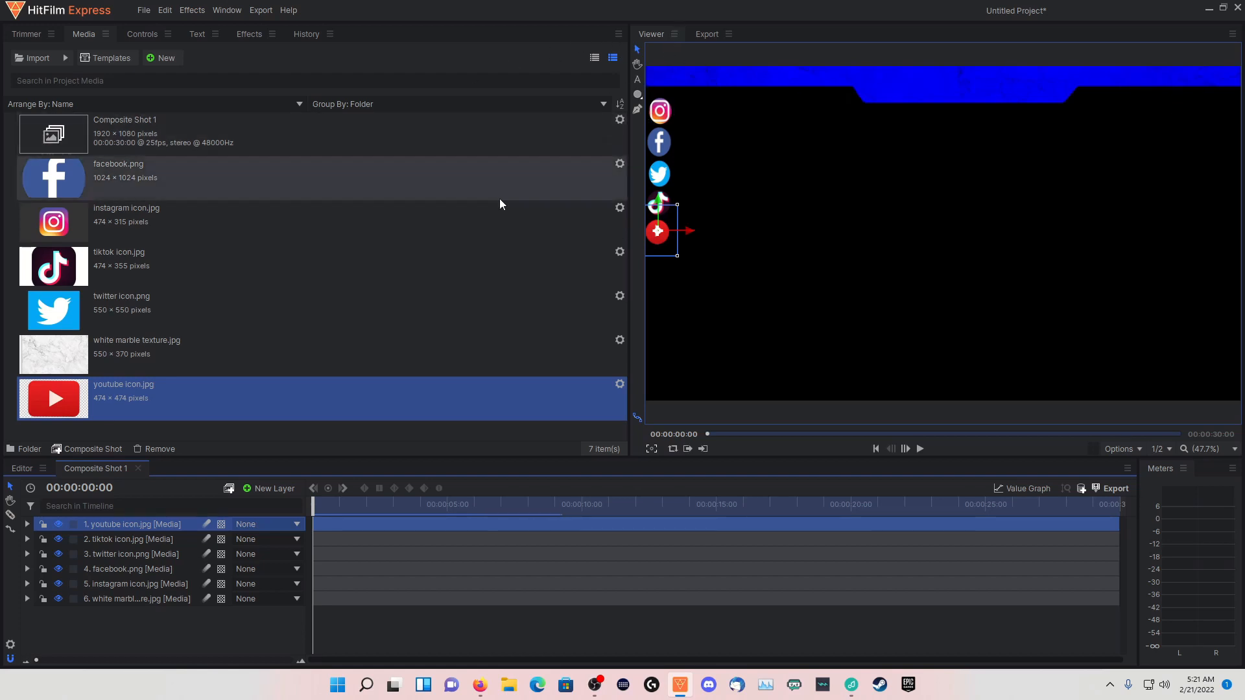
Add a new text layer at the top of the composite shot and name it "recent"
{"action": "left_click", "coordinate": [262, 488]}
{"action": "left_click", "coordinate": [262, 516]}
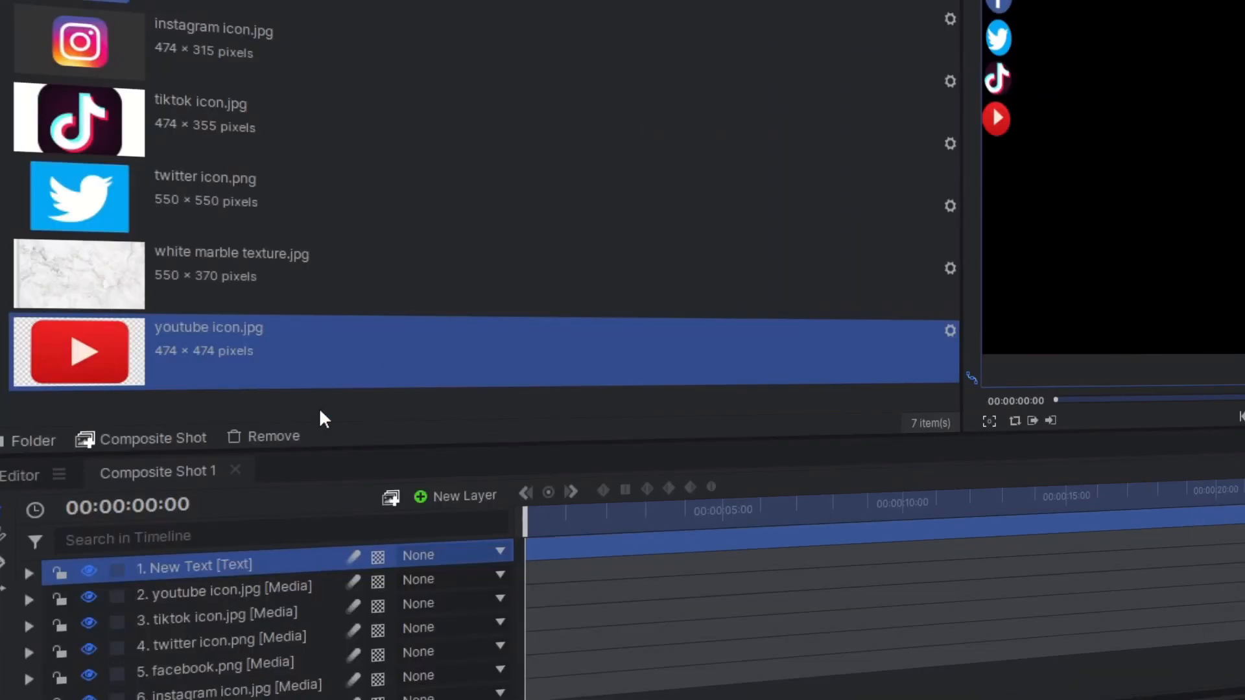
{"action": "left_click", "coordinate": [213, 567]}
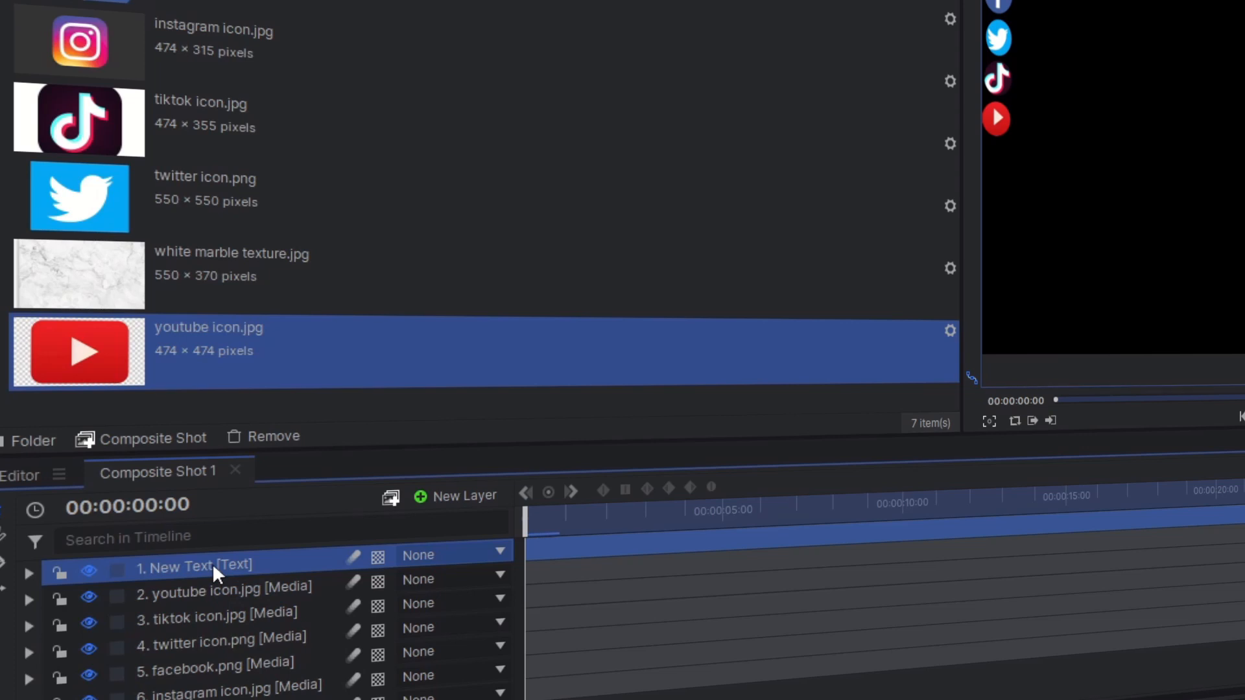
{"action": "double_click", "coordinate": [214, 567]}
{"action": "type", "text": "recemt"}
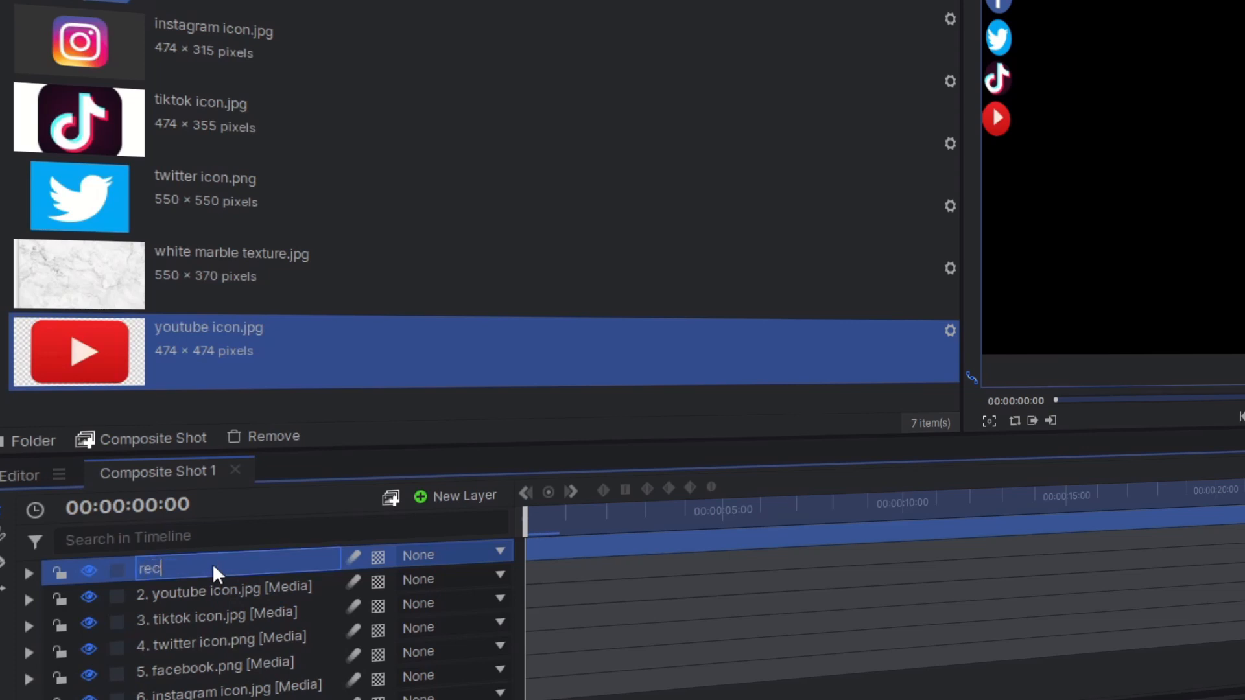
{"action": "key", "text": "BackSpace"}
{"action": "key", "text": "BackSpace"}
{"action": "type", "text": "nt"}
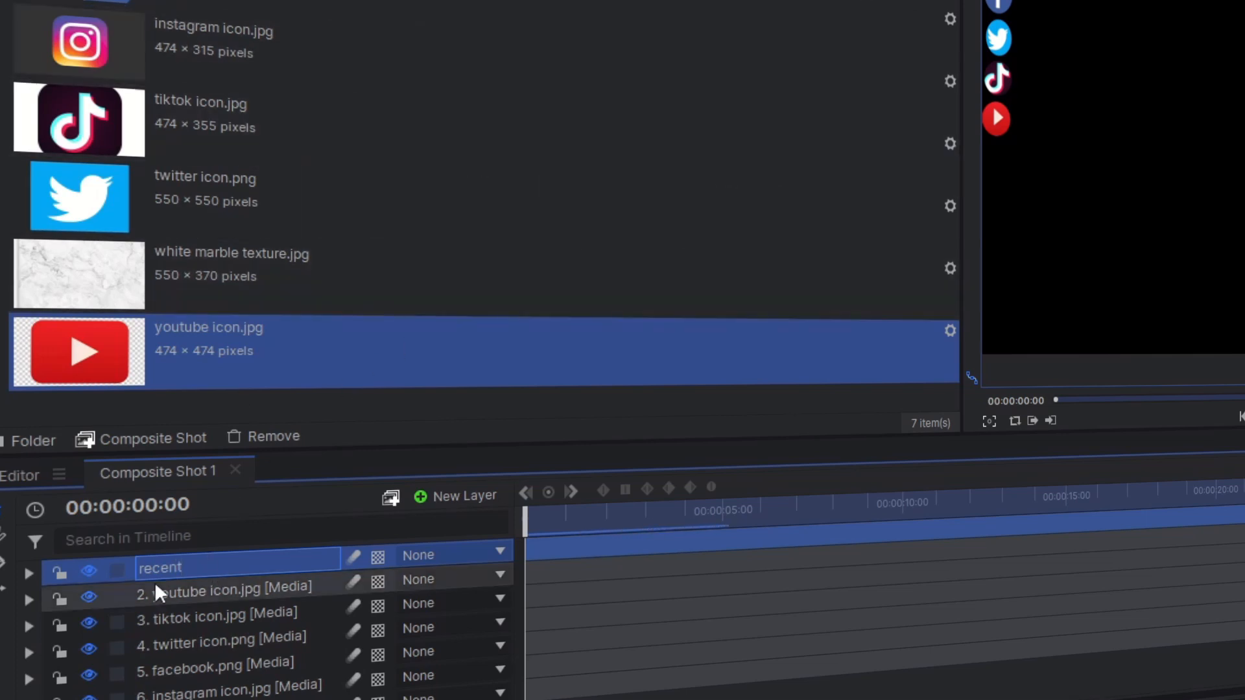
{"action": "key", "text": "Return"}
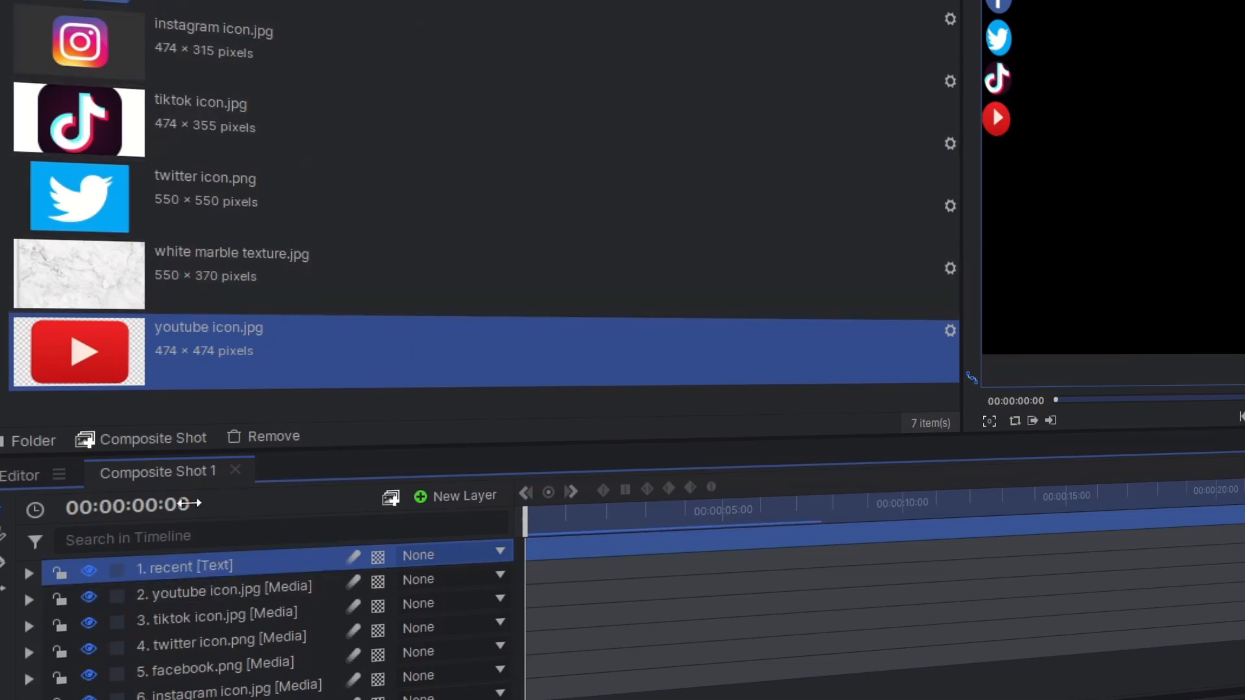
Extend the new text layer's name to "recent follower"
{"action": "double_click", "coordinate": [211, 564]}
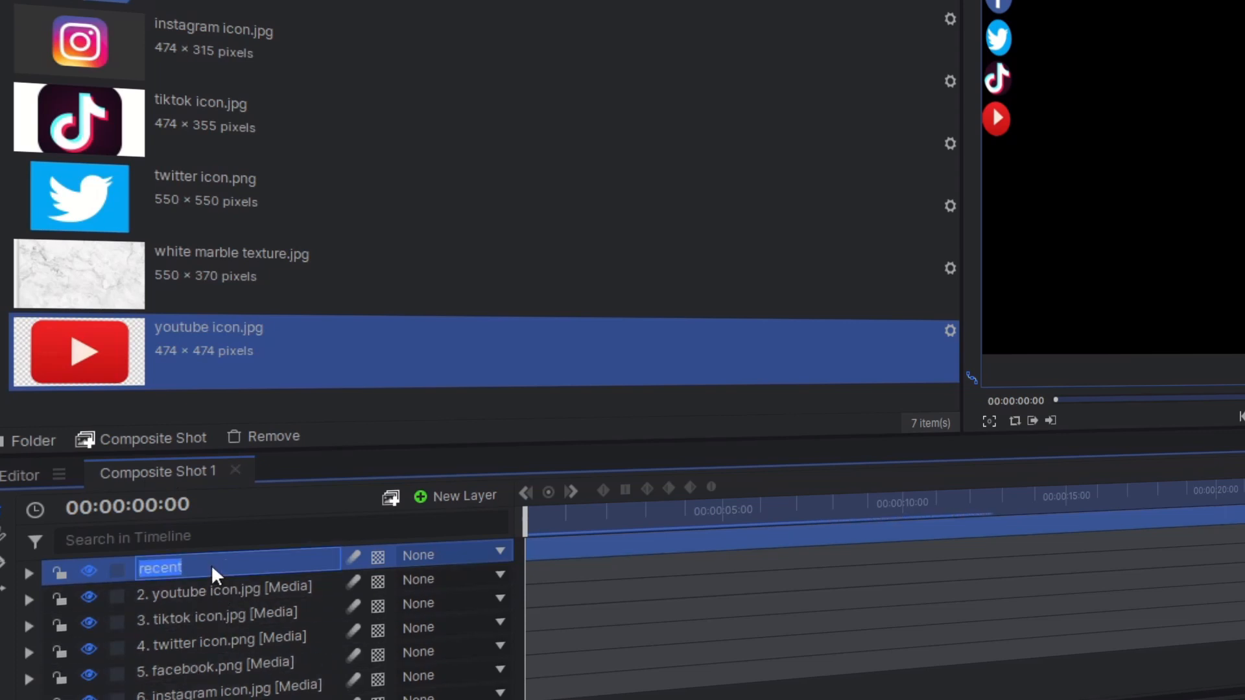
{"action": "left_click", "coordinate": [211, 564]}
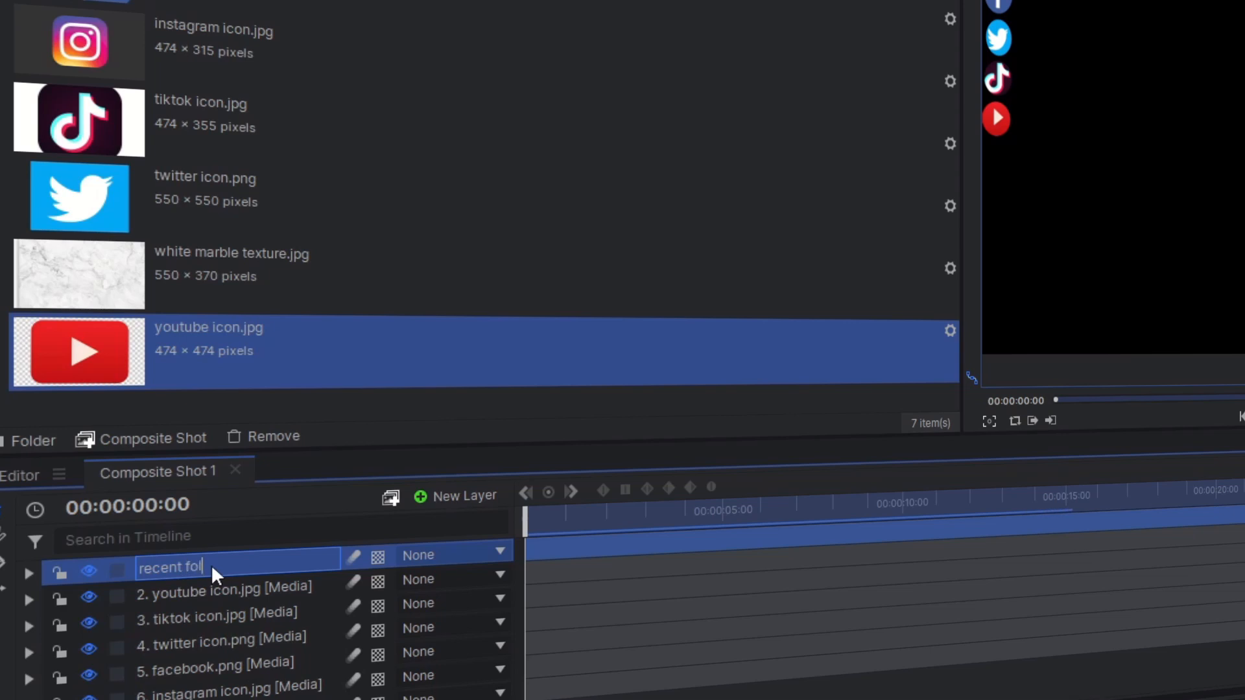
{"action": "type", "text": "follower"}
{"action": "key", "text": "Return"}
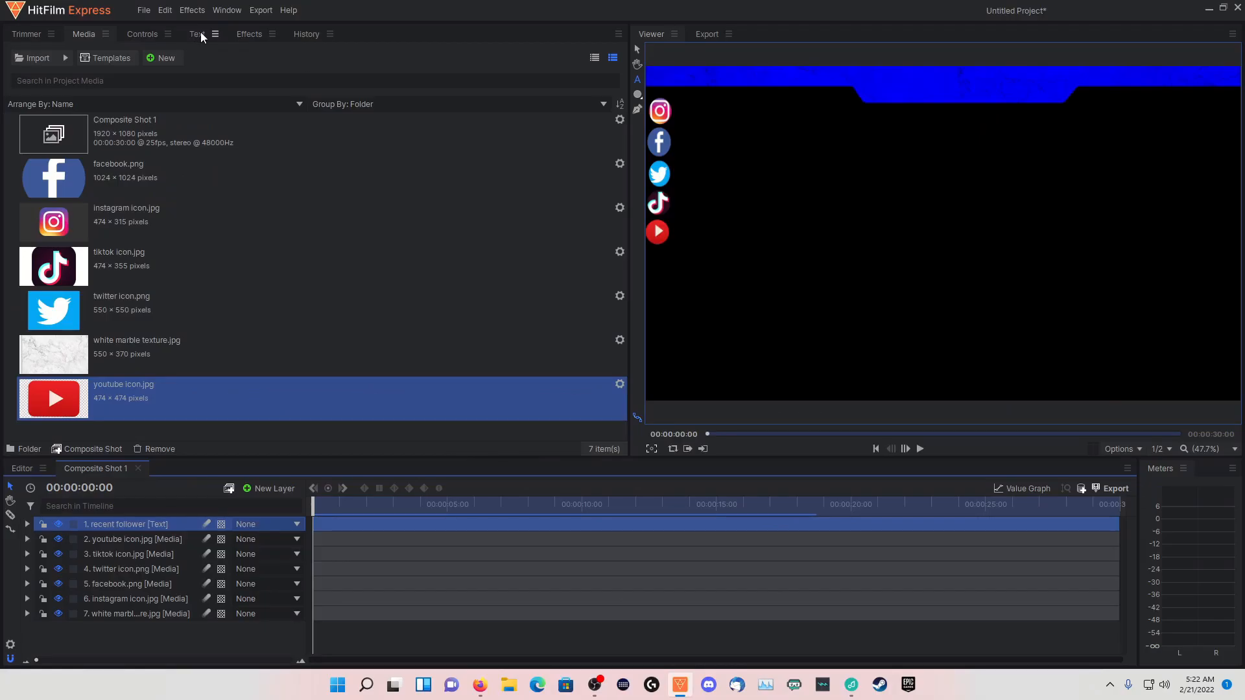
Set the font for the recent follower text layer to Orbitron
{"action": "left_click", "coordinate": [201, 34]}
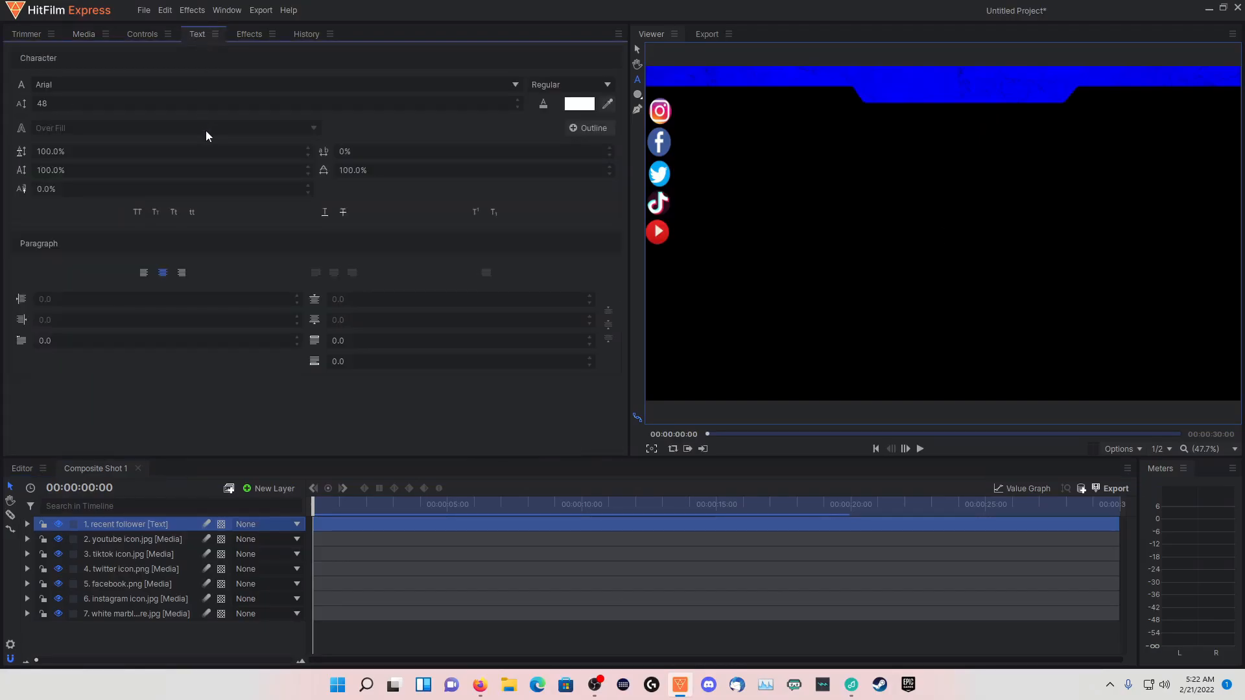
{"action": "left_click", "coordinate": [214, 88]}
{"action": "scroll", "coordinate": [117, 270], "scroll_direction": "down", "scroll_amount": 10}
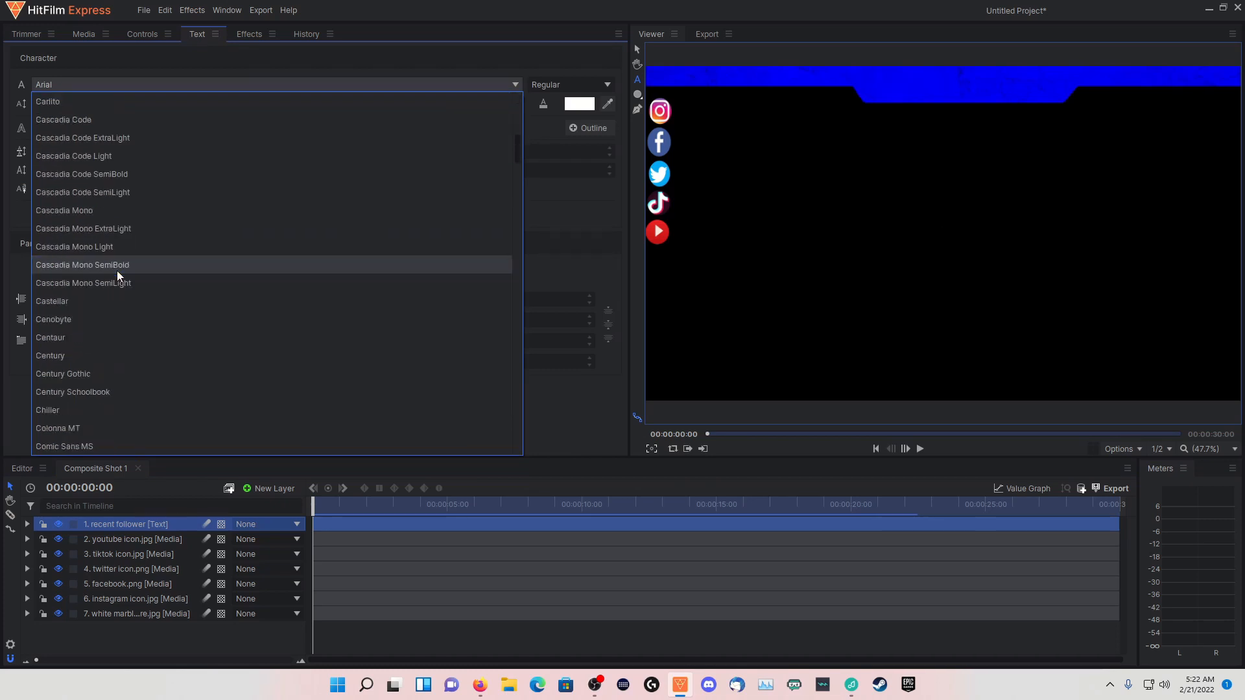
{"action": "scroll", "coordinate": [115, 277], "scroll_direction": "down", "scroll_amount": 15}
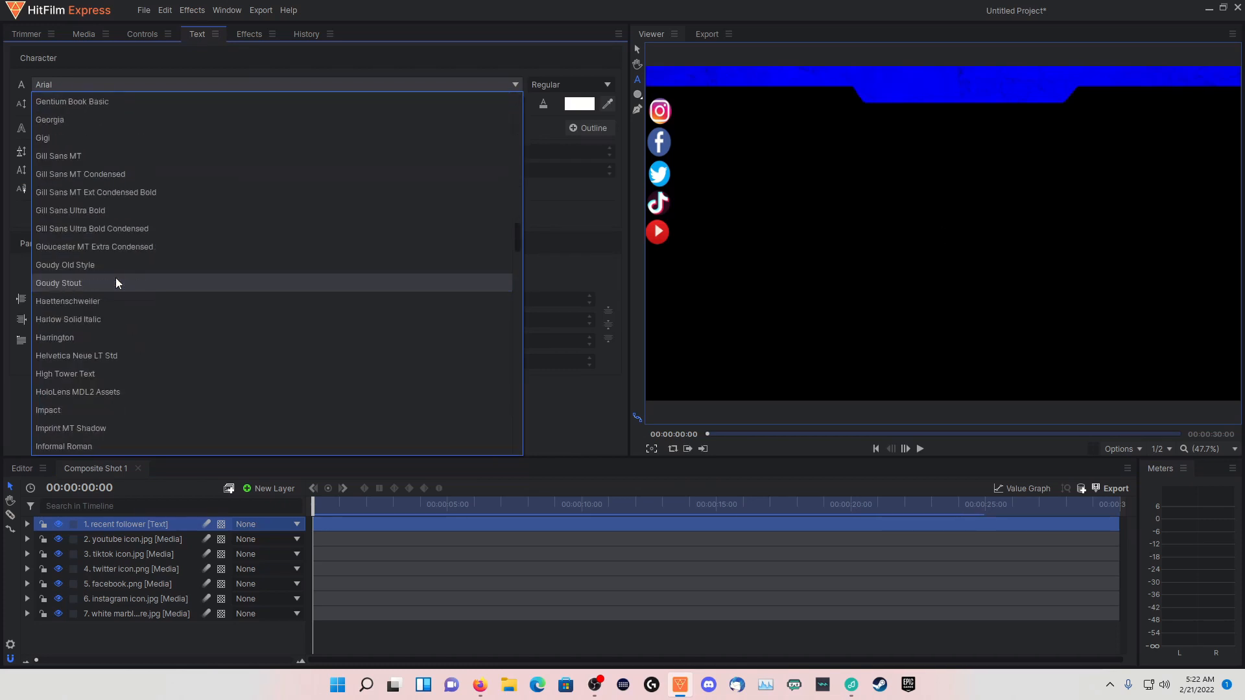
{"action": "scroll", "coordinate": [115, 282], "scroll_direction": "down", "scroll_amount": 8}
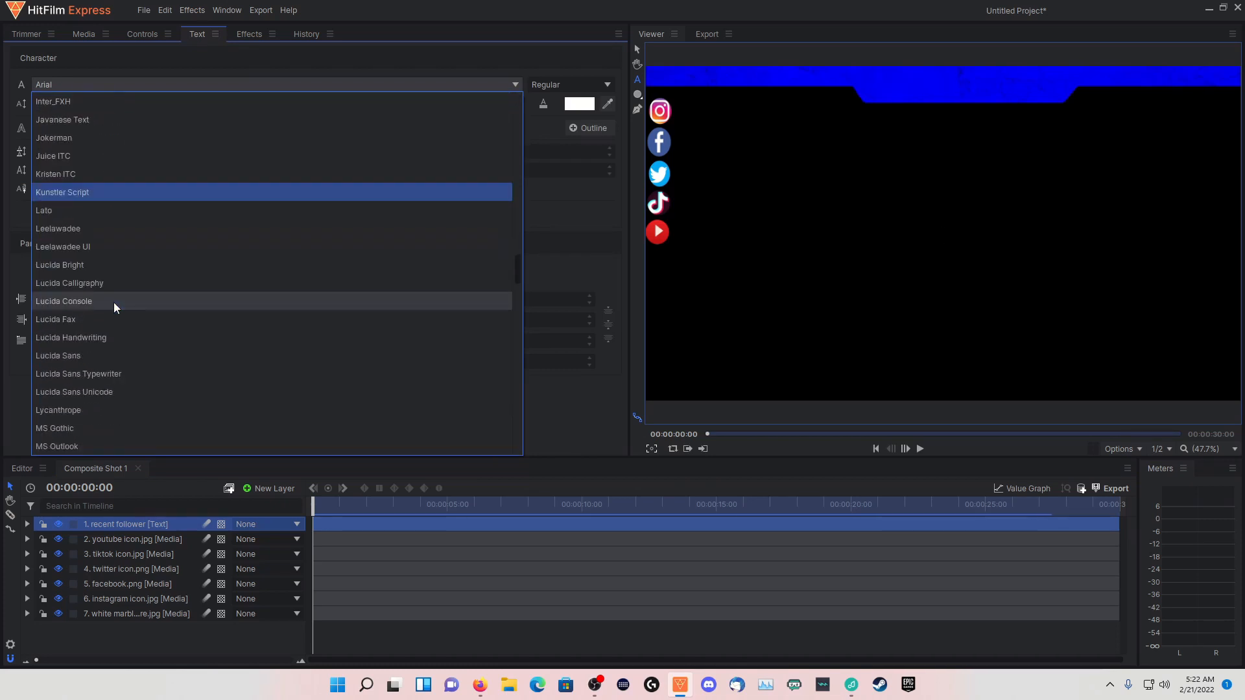
{"action": "scroll", "coordinate": [114, 302], "scroll_direction": "down", "scroll_amount": 10}
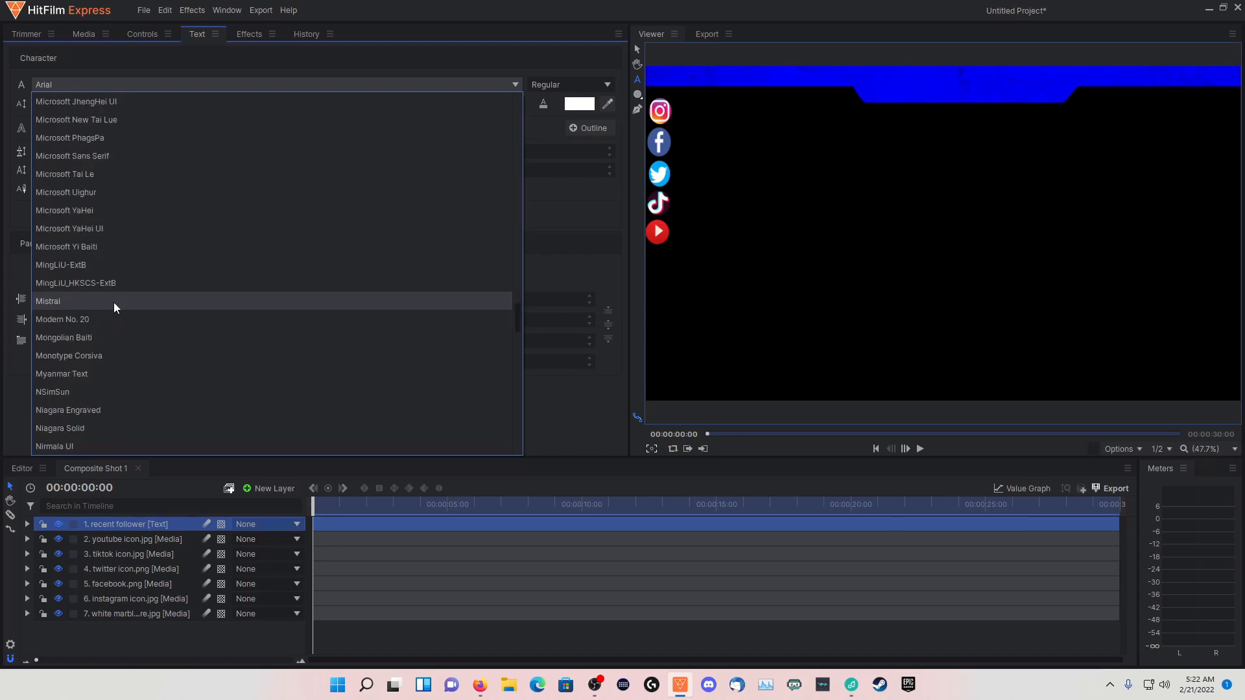
{"action": "scroll", "coordinate": [114, 302], "scroll_direction": "down", "scroll_amount": 4}
{"action": "left_click", "coordinate": [62, 317]}
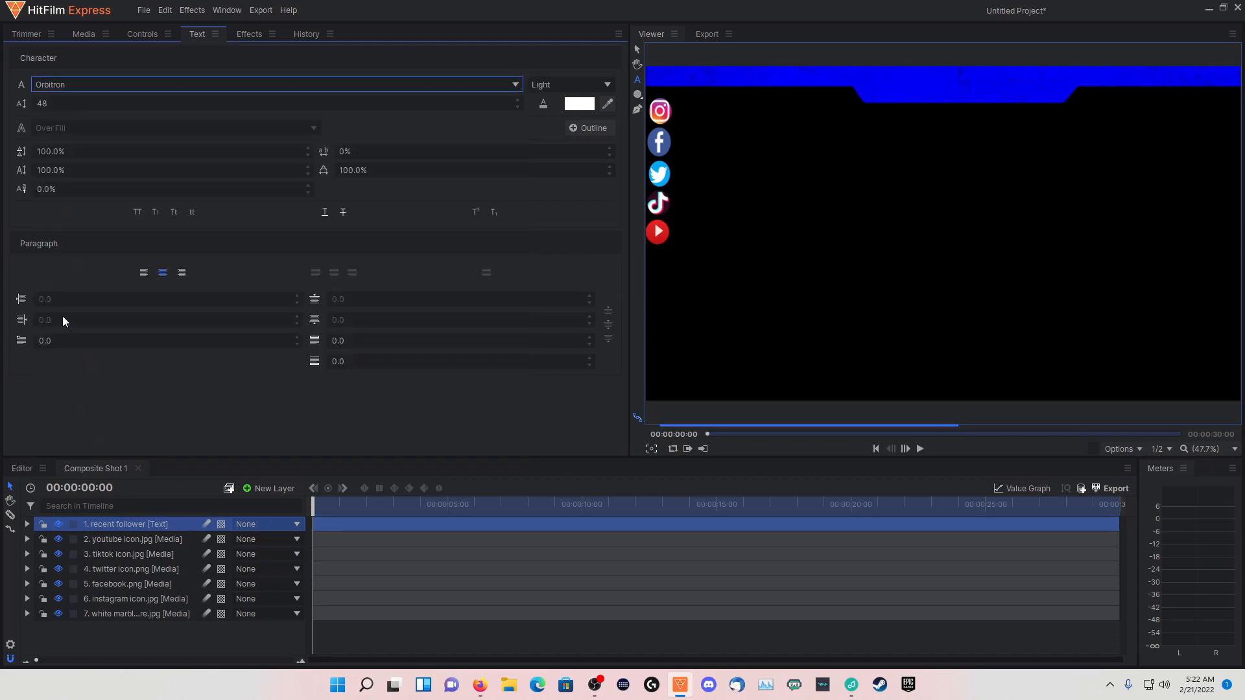
Write "recent follower" in the text layer and move it onto the left end of the blue banner, at about -750, 505
{"action": "left_click", "coordinate": [634, 80]}
{"action": "type", "text": "re"}
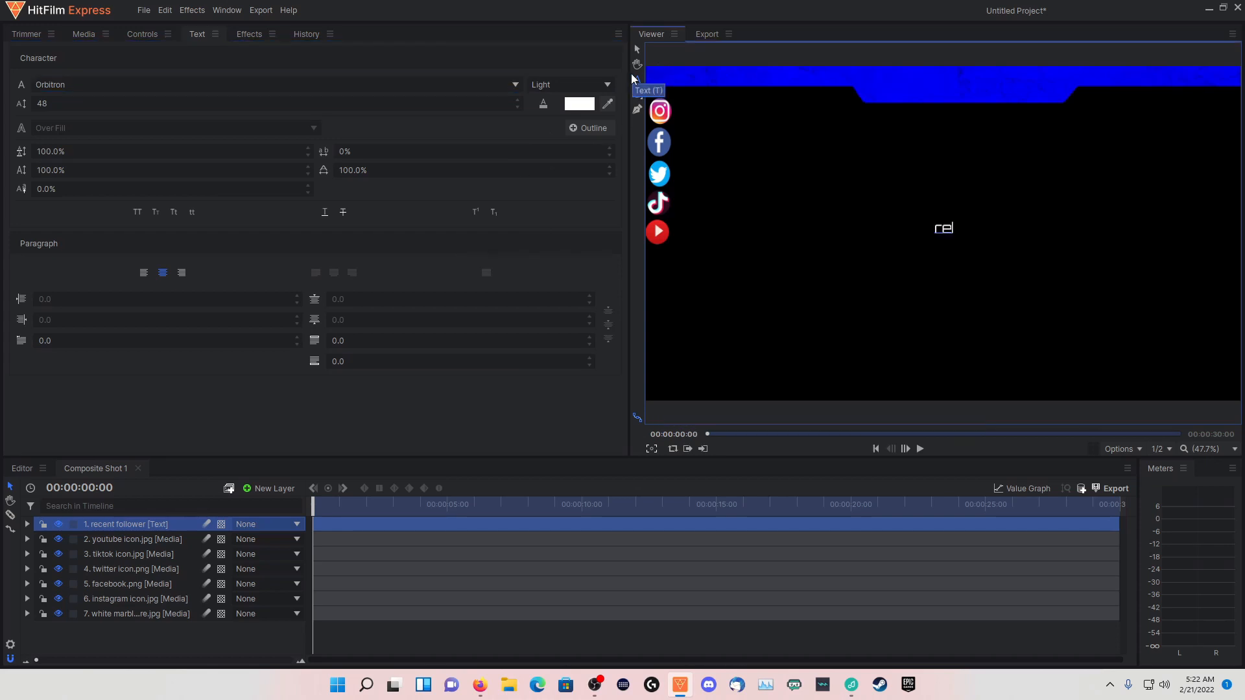
{"action": "type", "text": "cent followerd"}
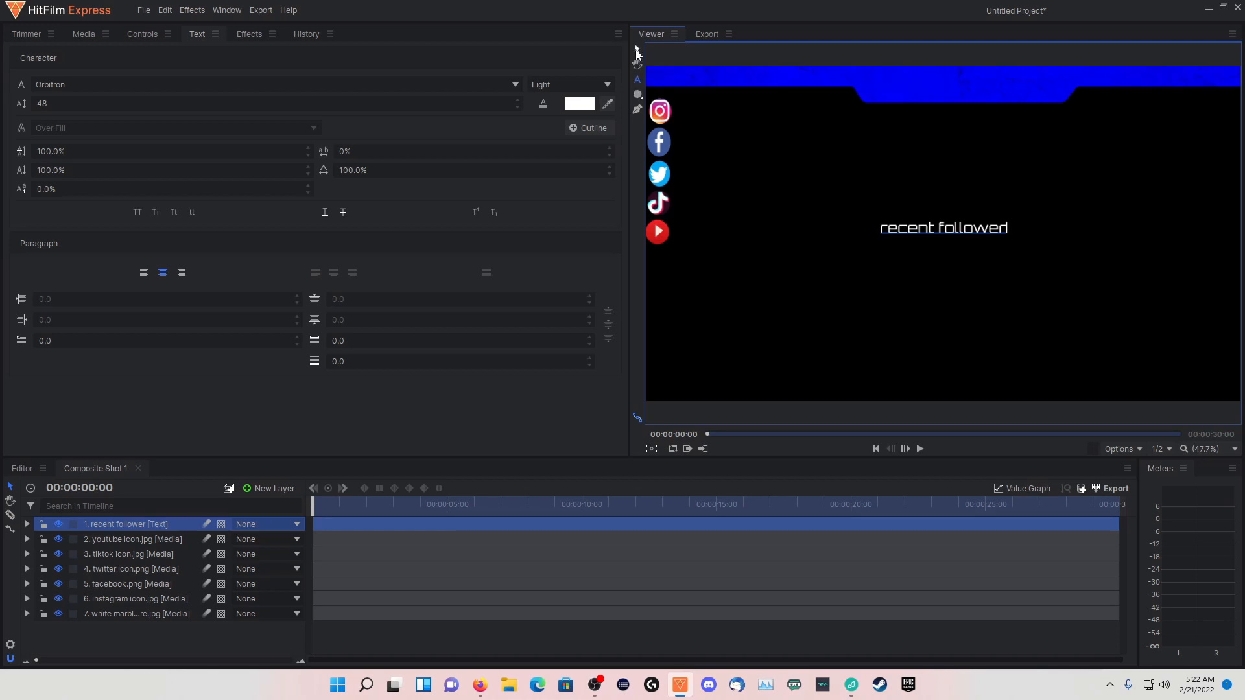
{"action": "left_click", "coordinate": [637, 51]}
{"action": "left_click_drag", "start_coordinate": [942, 240], "coordinate": [711, 81]}
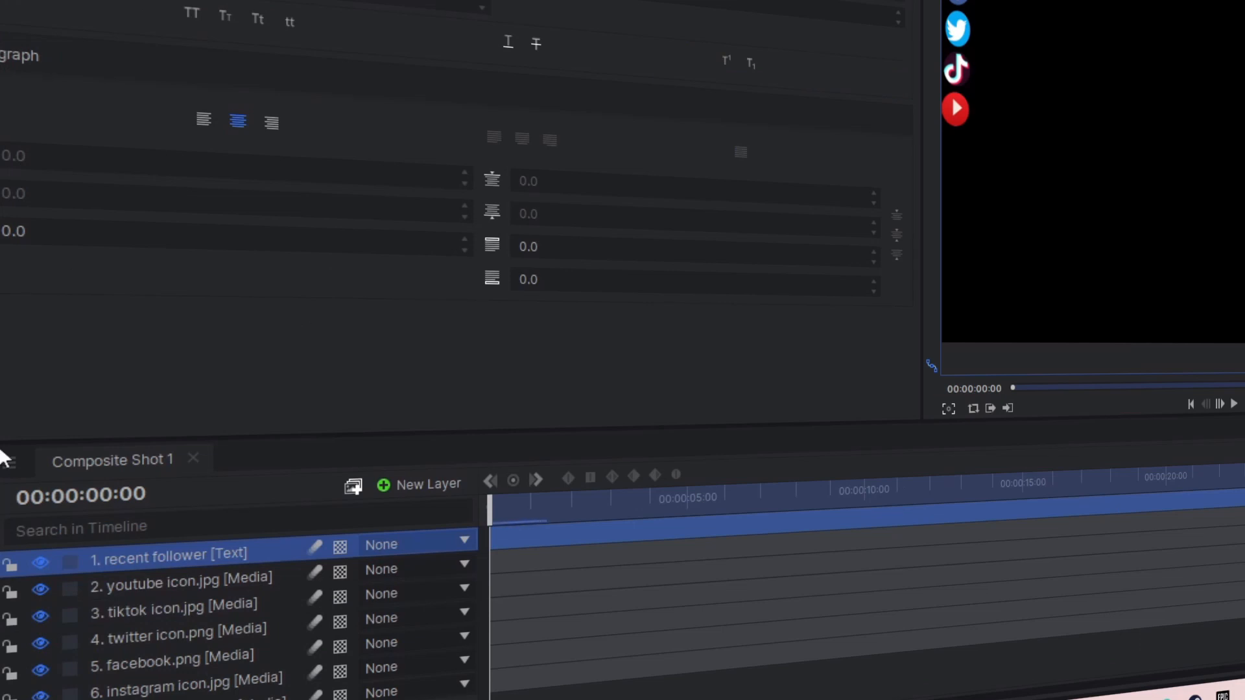
Scale the recent follower text to 74% and shift it to the banner's left edge, at about -811, 511
{"action": "scroll", "coordinate": [389, 195], "scroll_direction": "down", "scroll_amount": 8}
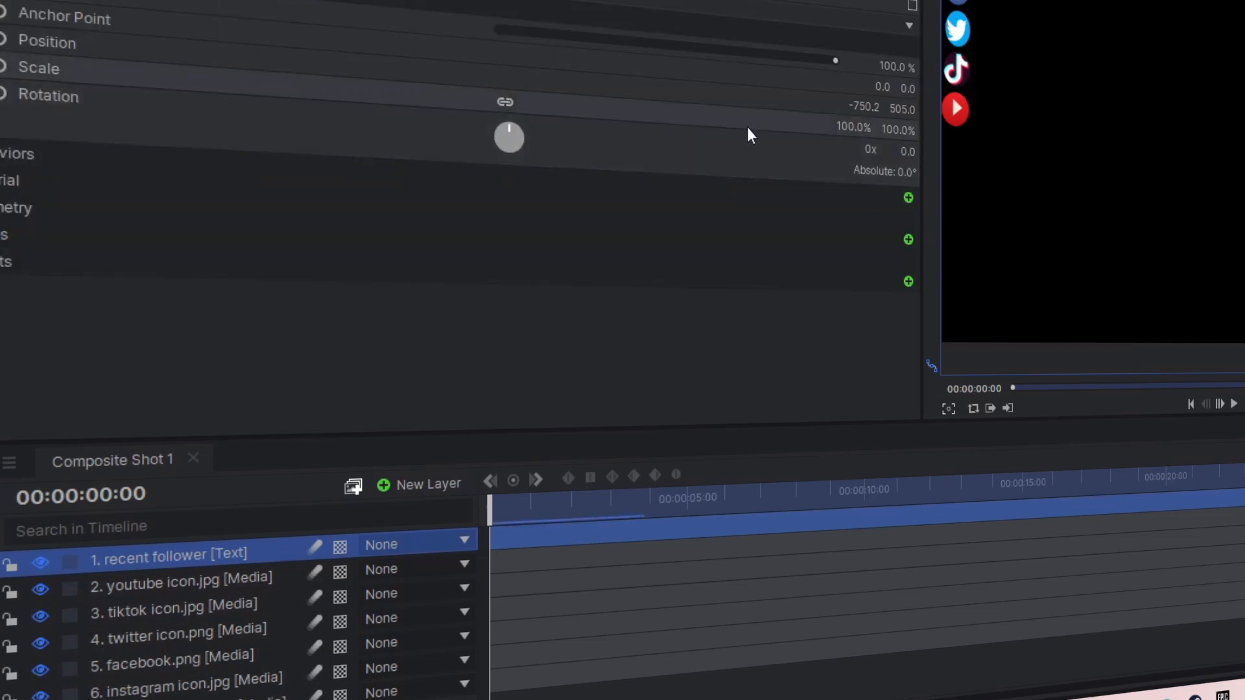
{"action": "left_click_drag", "start_coordinate": [853, 127], "coordinate": [830, 127]}
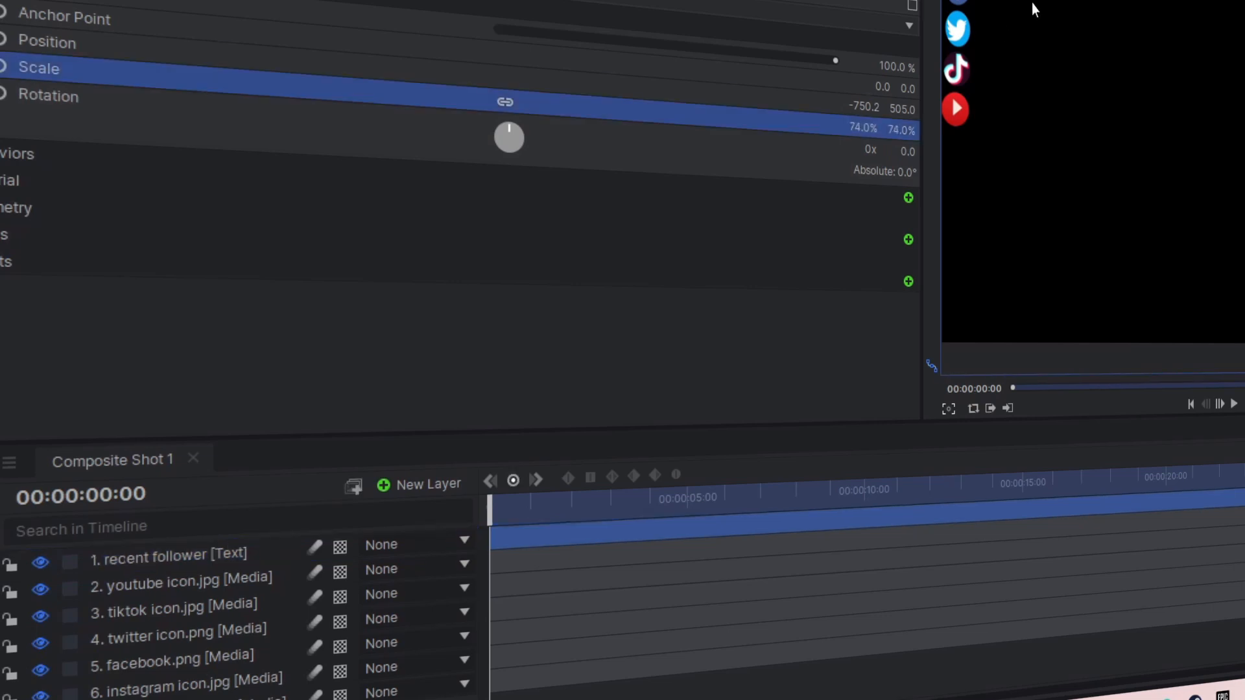
{"action": "left_click_drag", "start_coordinate": [1023, 3], "coordinate": [999, 0]}
Duplicate the recent follower text layer and rename the copy as "recent subcriber"
{"action": "left_click", "coordinate": [184, 564]}
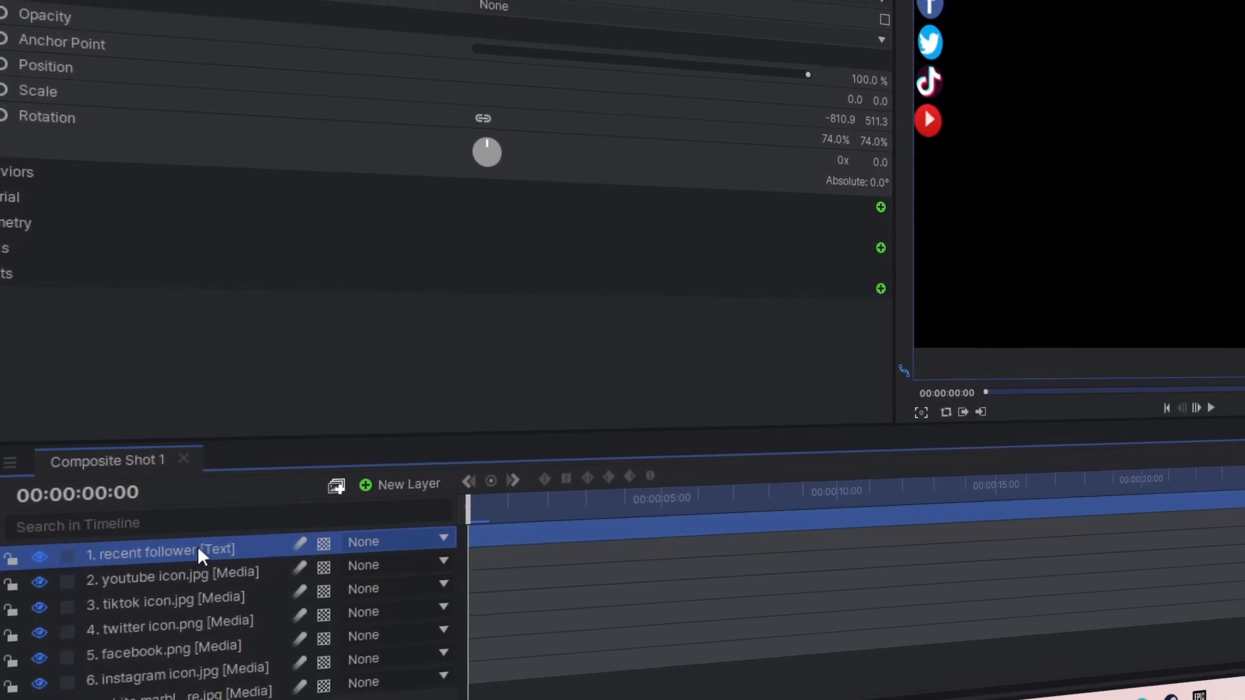
{"action": "key", "text": "ctrl+d"}
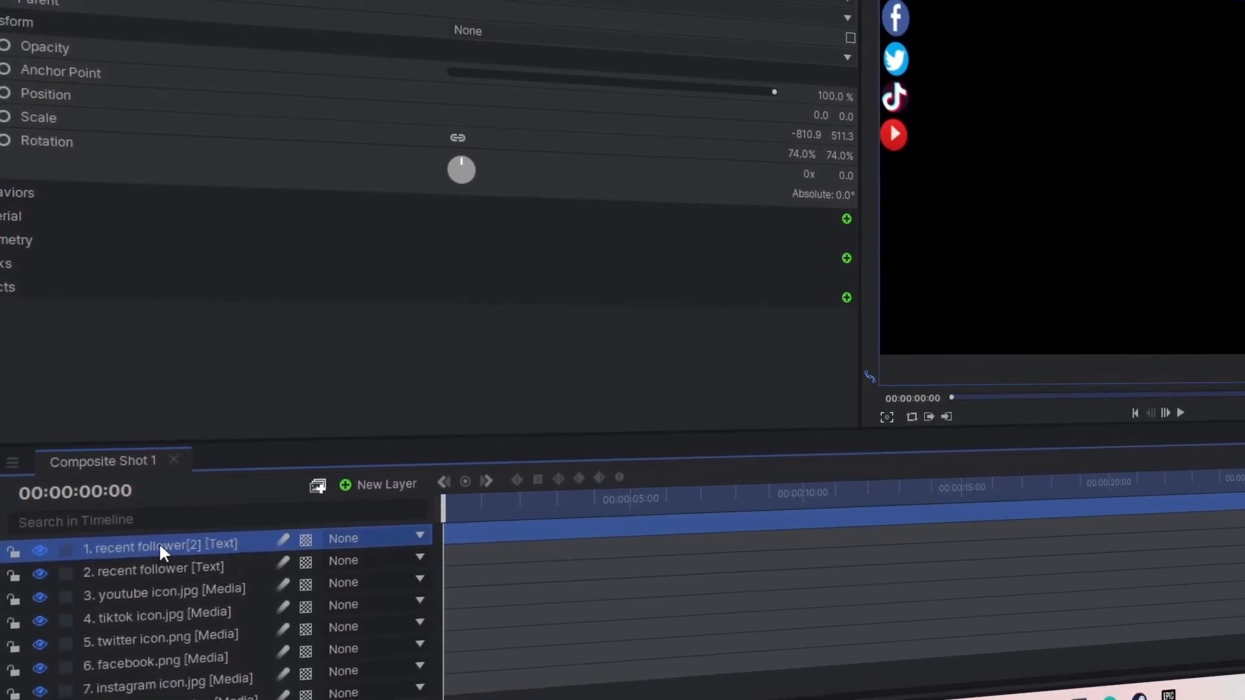
{"action": "double_click", "coordinate": [157, 539]}
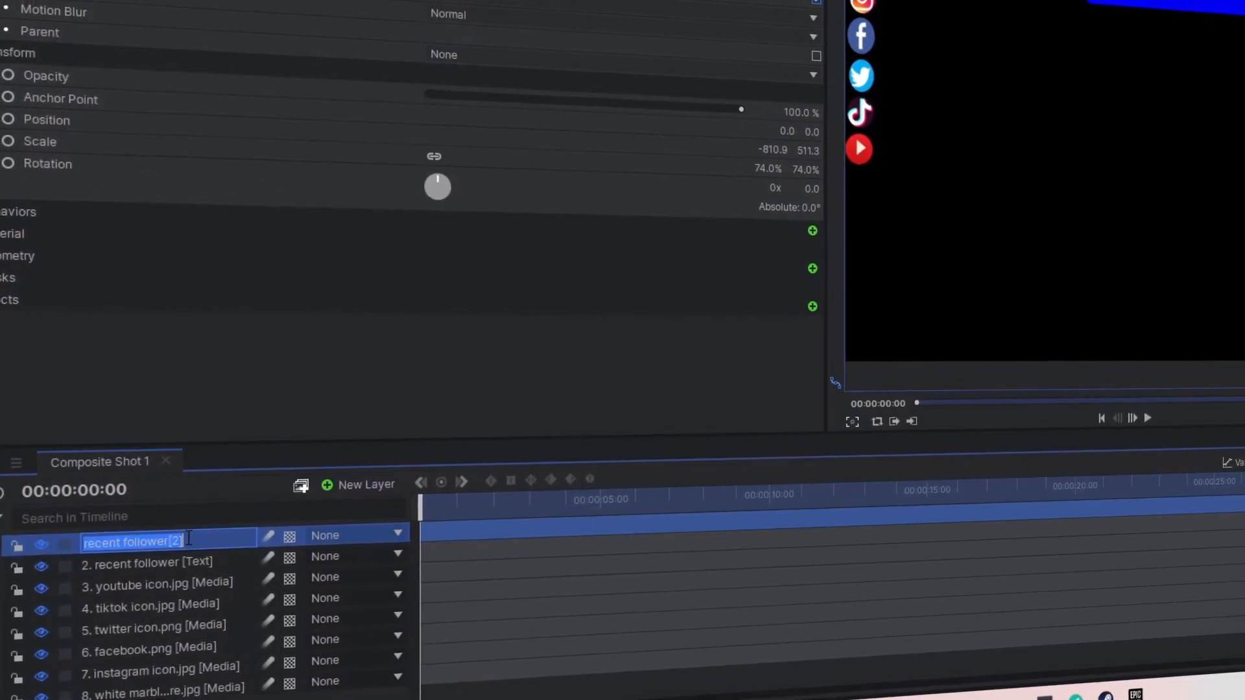
{"action": "left_click_drag", "start_coordinate": [188, 538], "coordinate": [127, 517]}
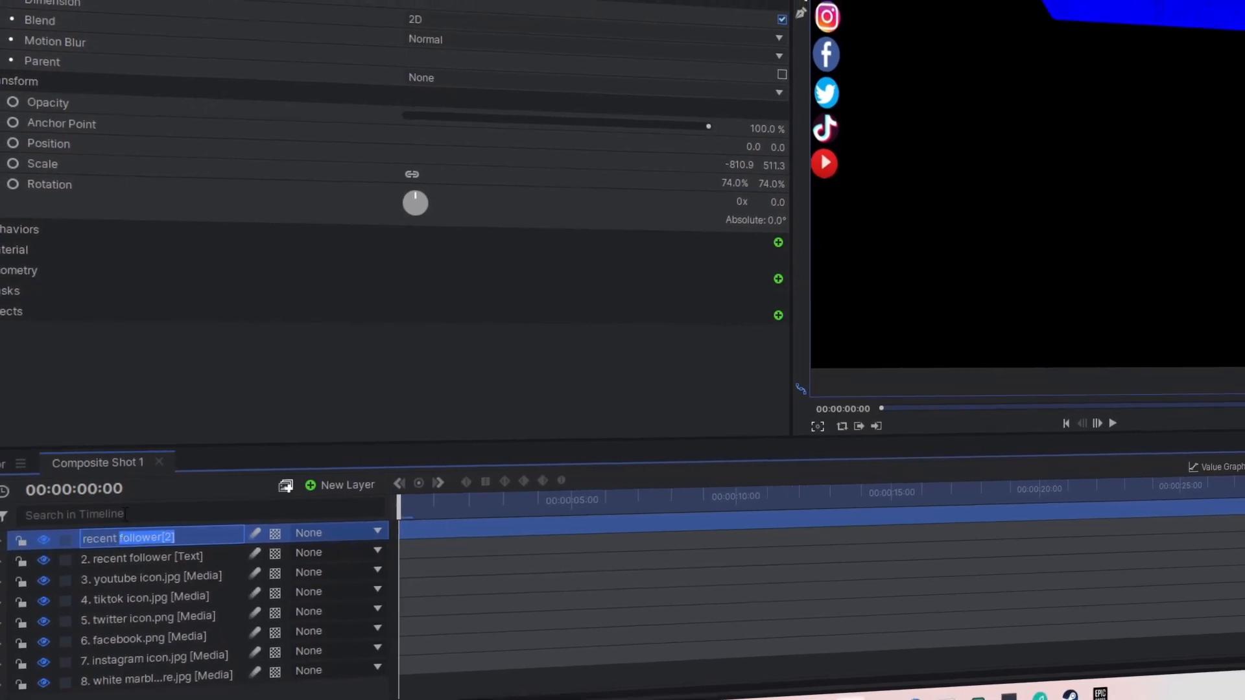
{"action": "type", "text": "s"}
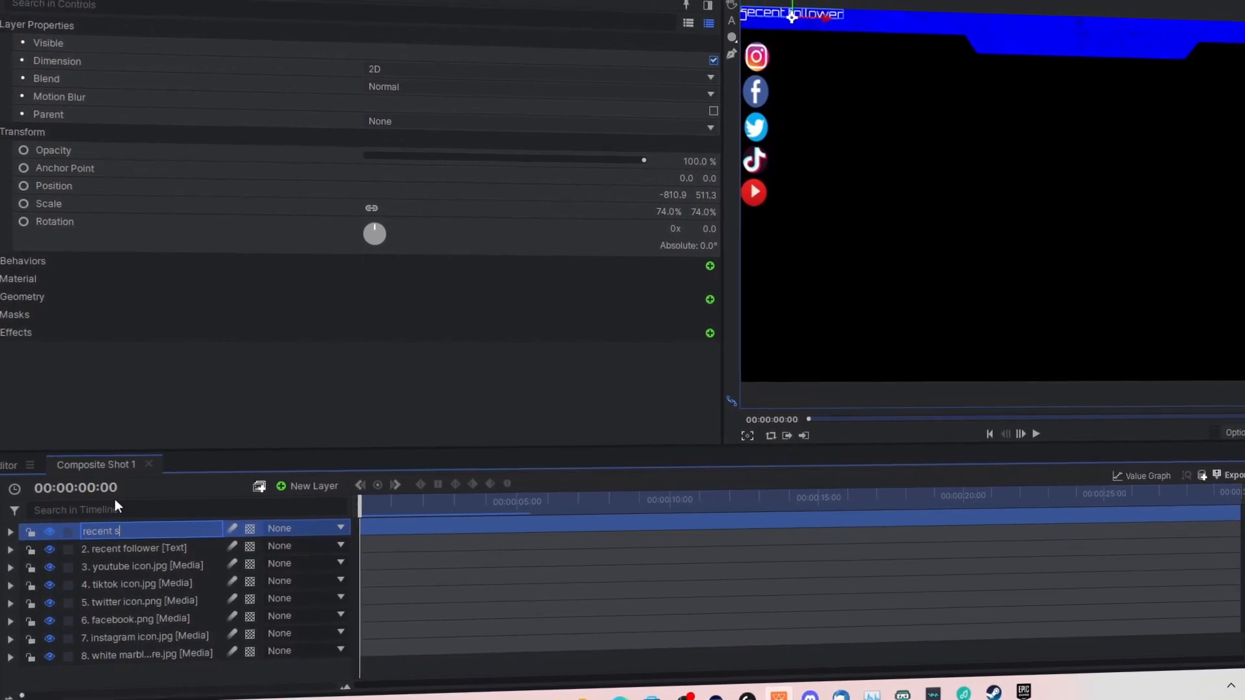
{"action": "type", "text": "ubcriber"}
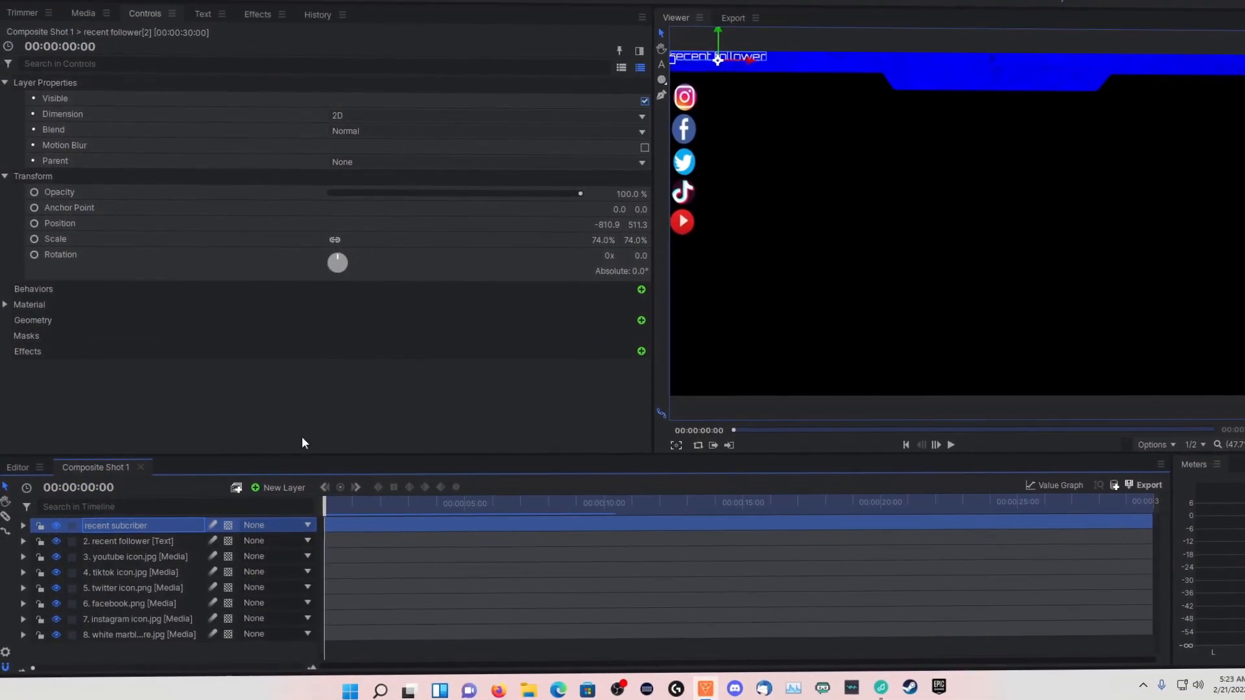
Move the duplicated text beside the recent follower label, to about -480, 511, and change its wording to "recent subcriber"
{"action": "left_click_drag", "start_coordinate": [750, 59], "coordinate": [827, 74]}
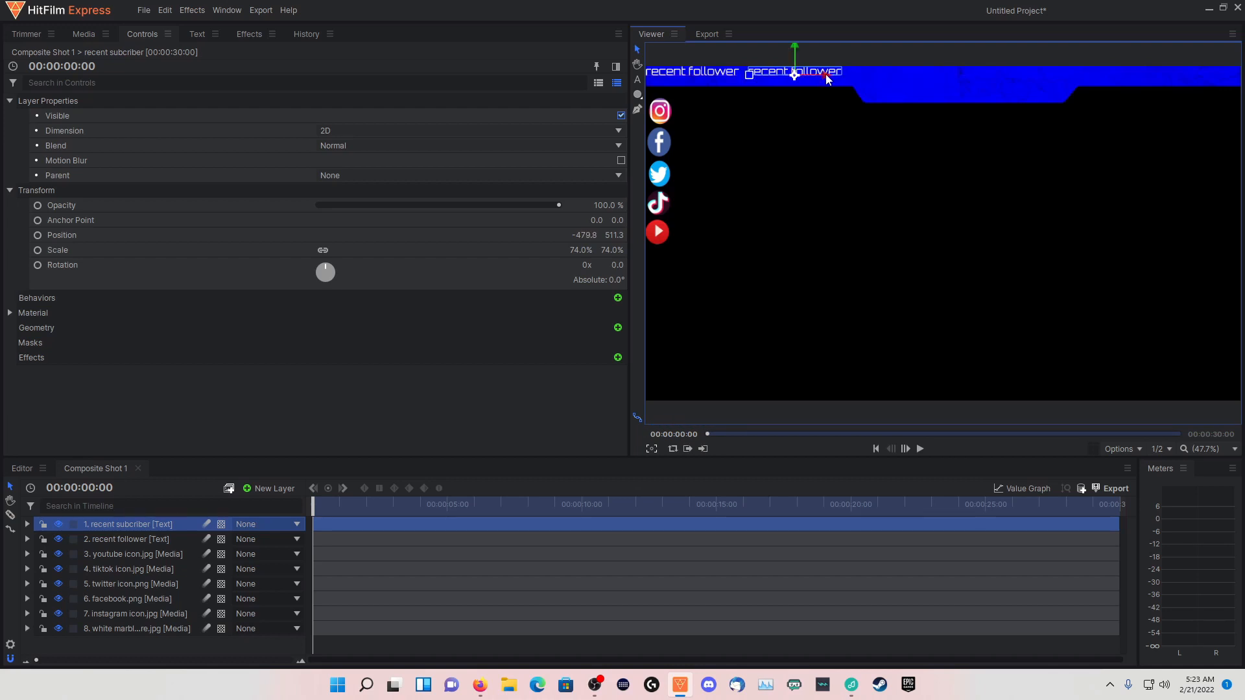
{"action": "left_click", "coordinate": [637, 80]}
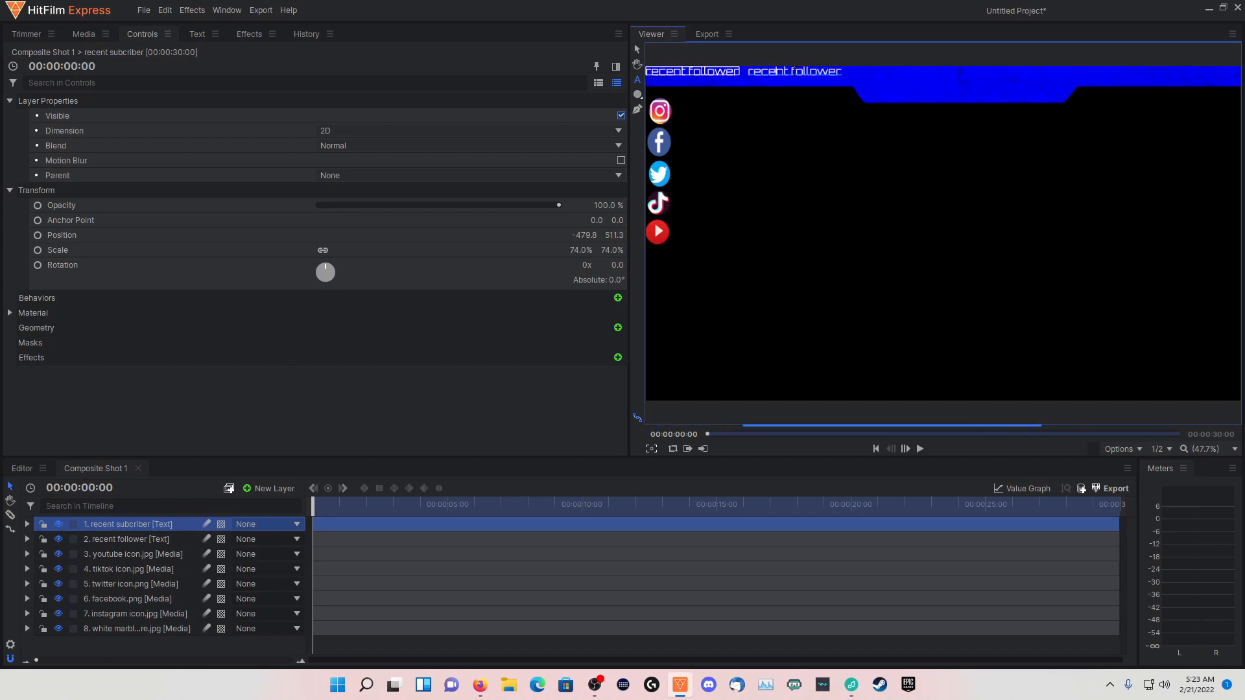
{"action": "left_click_drag", "start_coordinate": [791, 71], "coordinate": [842, 71]}
{"action": "type", "text": "s"}
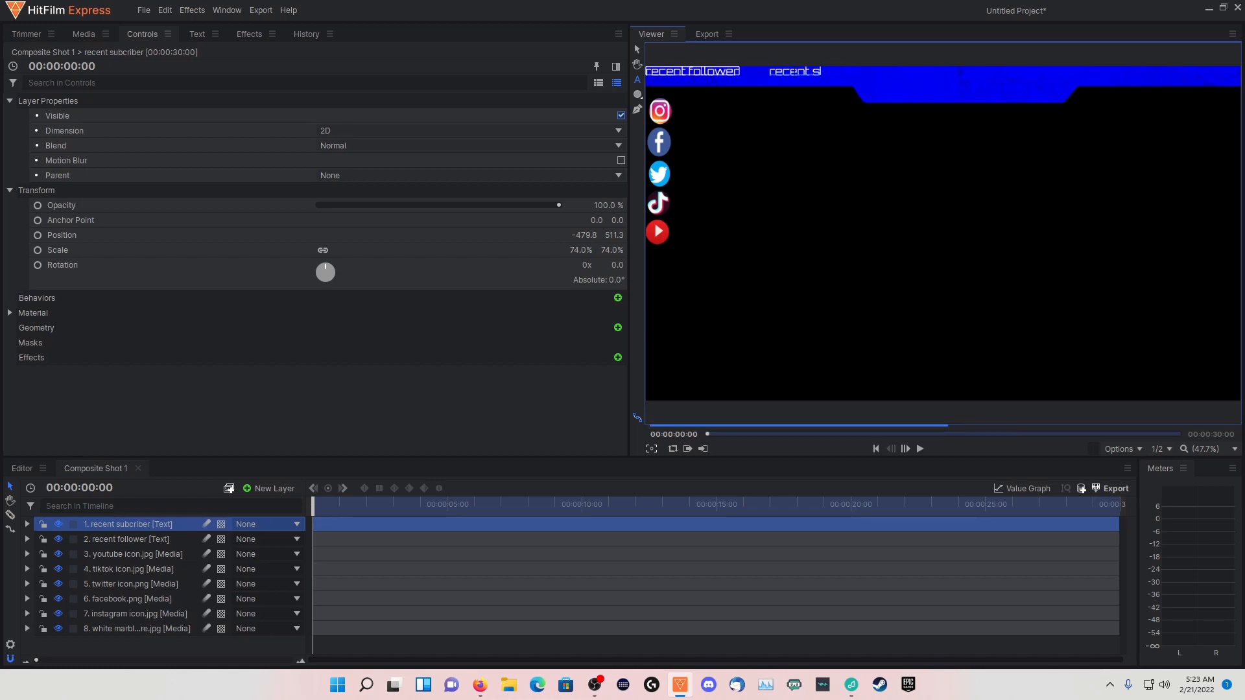
{"action": "type", "text": "ubcribed"}
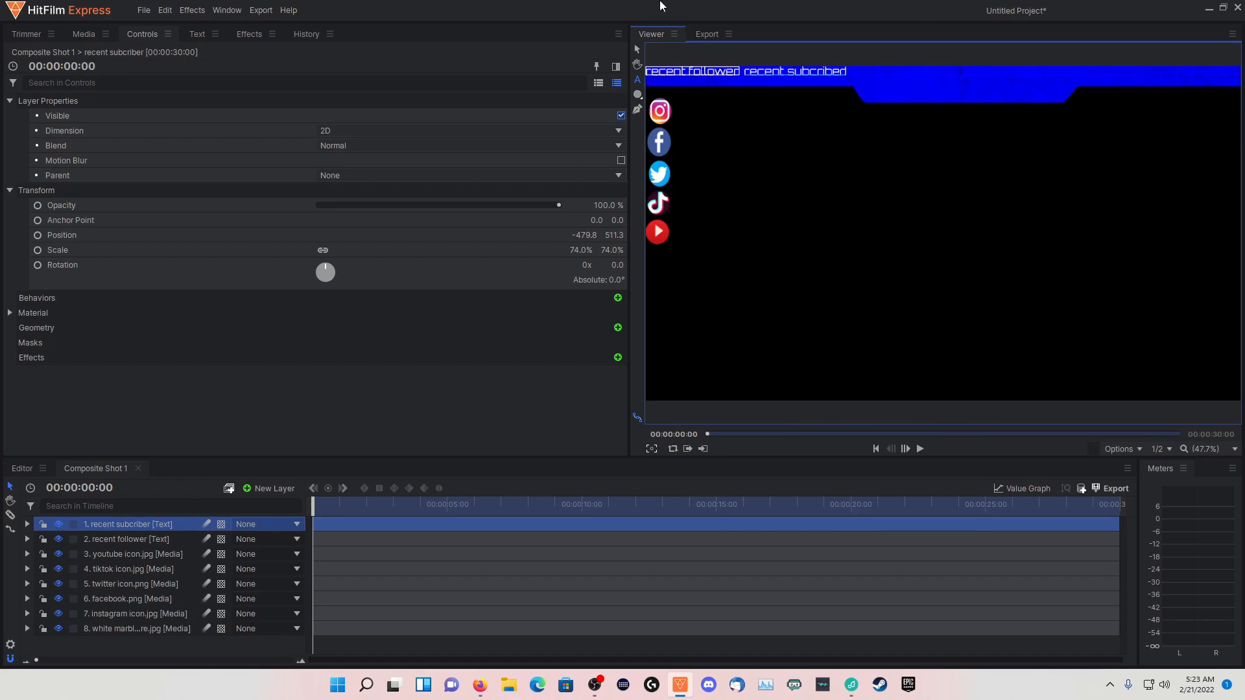
{"action": "key", "text": "BackSpace"}
{"action": "type", "text": "d"}
Duplicate the recent subcriber text layer and rename the copy as "recent cheer"
{"action": "key", "text": "ctrl+d"}
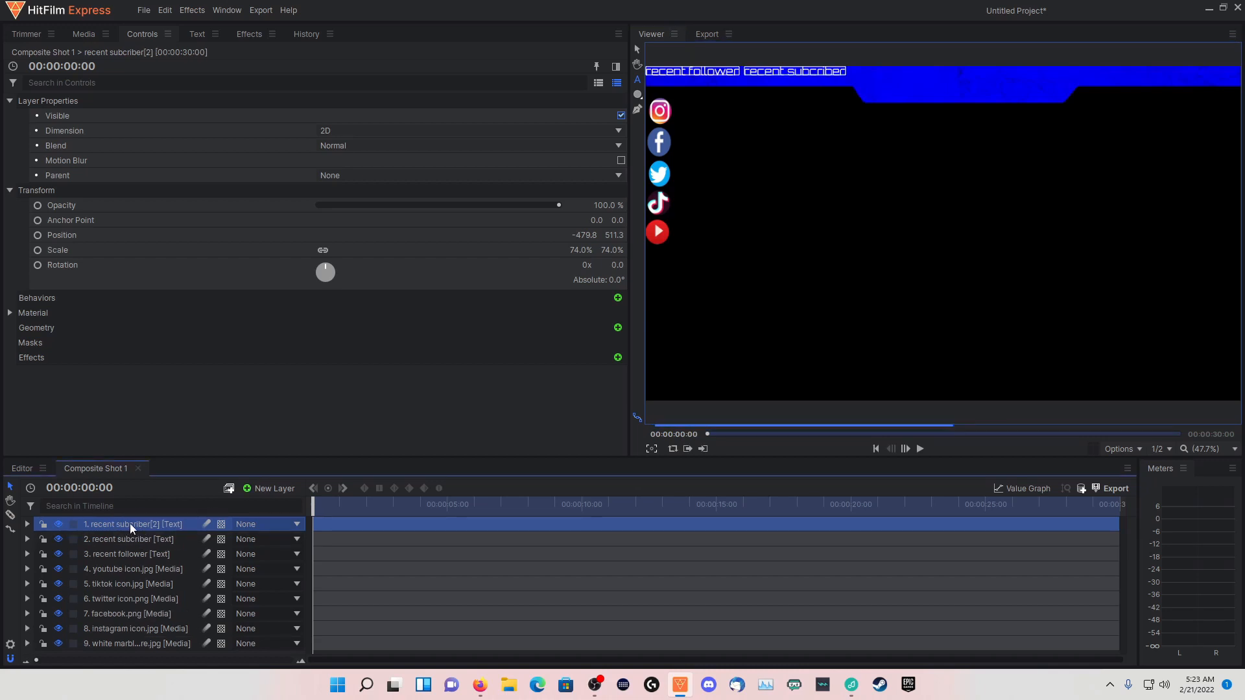
{"action": "double_click", "coordinate": [129, 523]}
{"action": "type", "text": "re"}
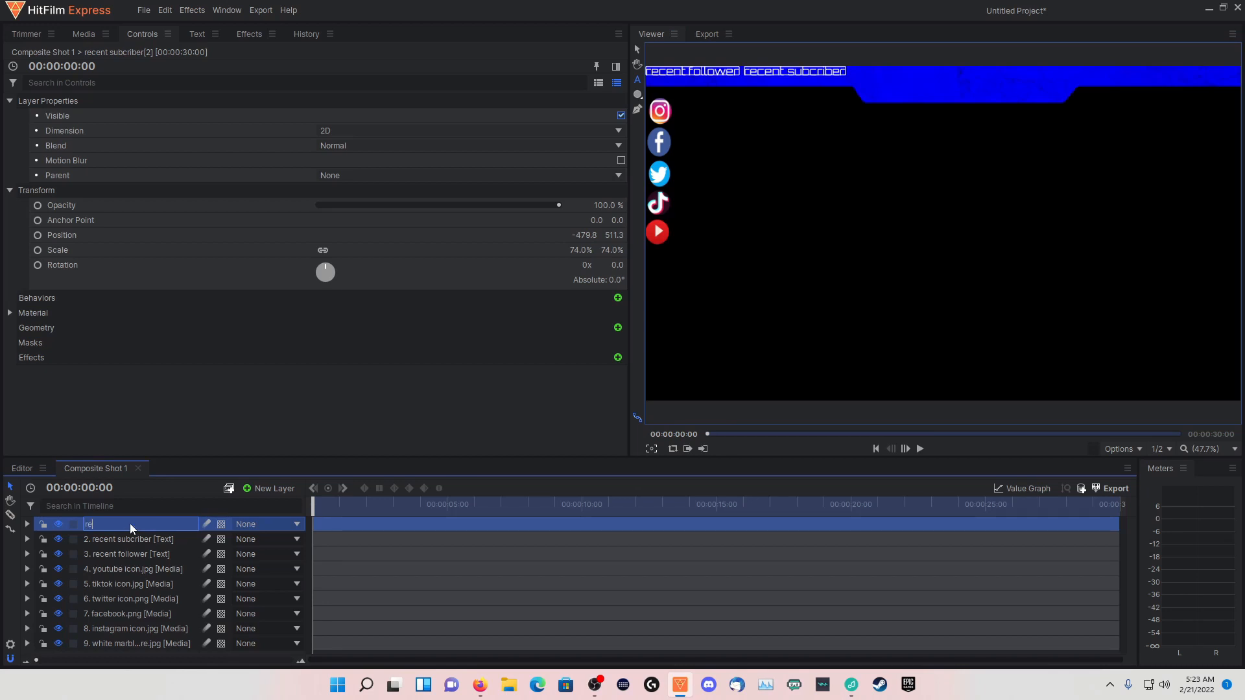
{"action": "type", "text": "cent cheer"}
{"action": "key", "text": "Return"}
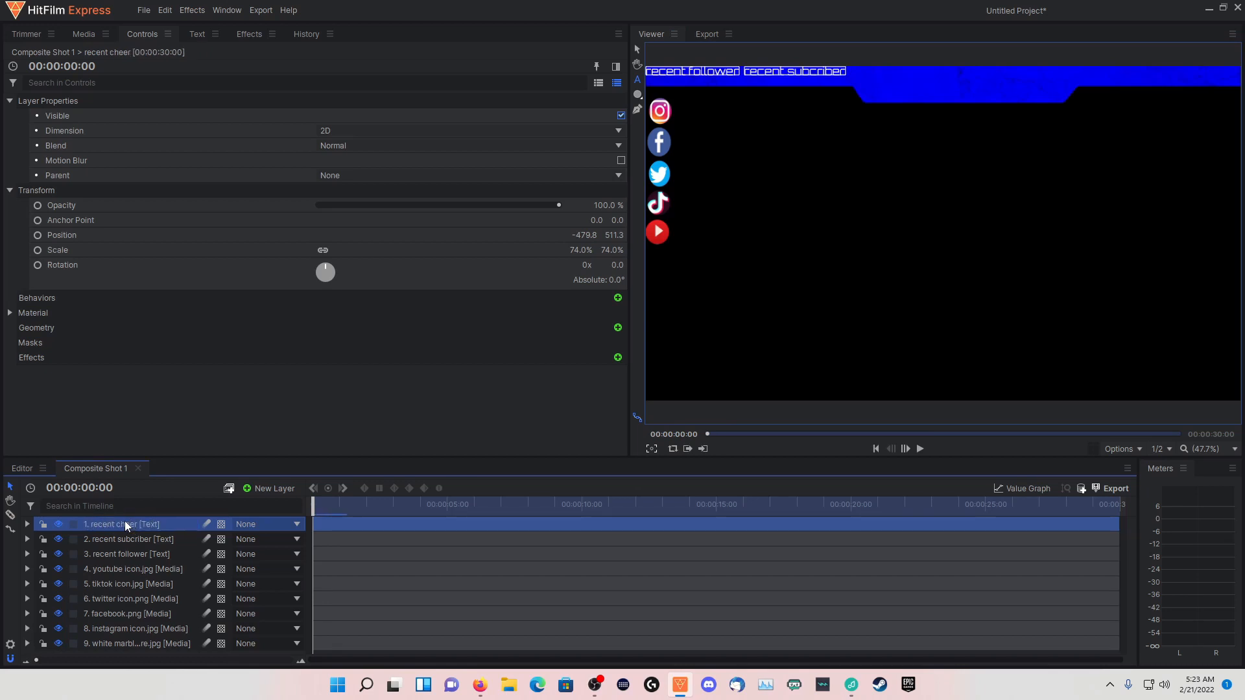
Move the recent cheer text onto the right part of the banner, at about 606, 511, and change its wording to "recent cheer"
{"action": "left_click", "coordinate": [637, 50]}
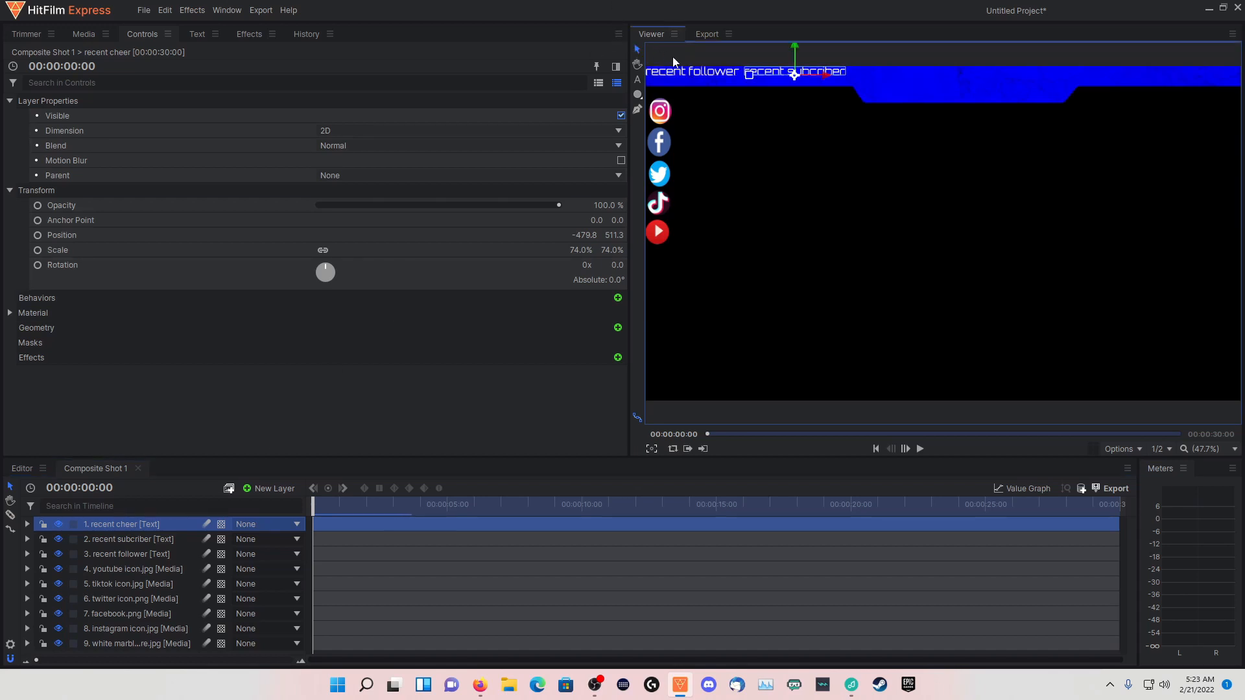
{"action": "left_click_drag", "start_coordinate": [828, 79], "coordinate": [1162, 118]}
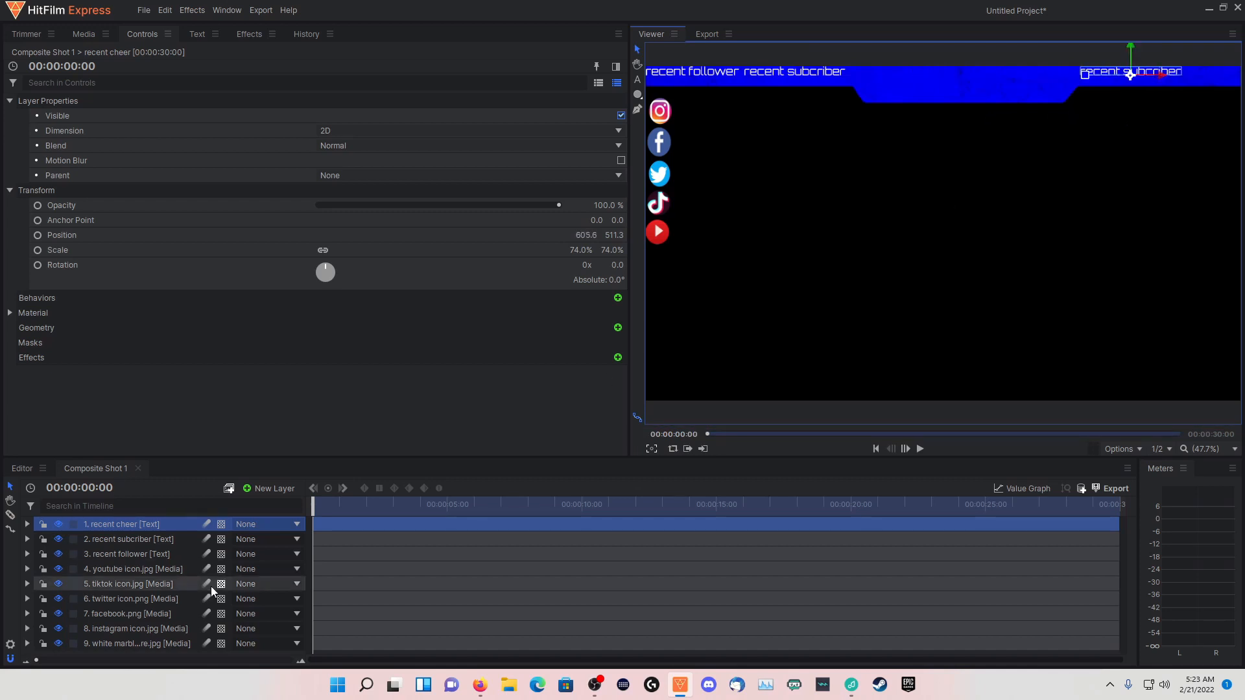
{"action": "left_click", "coordinate": [637, 79]}
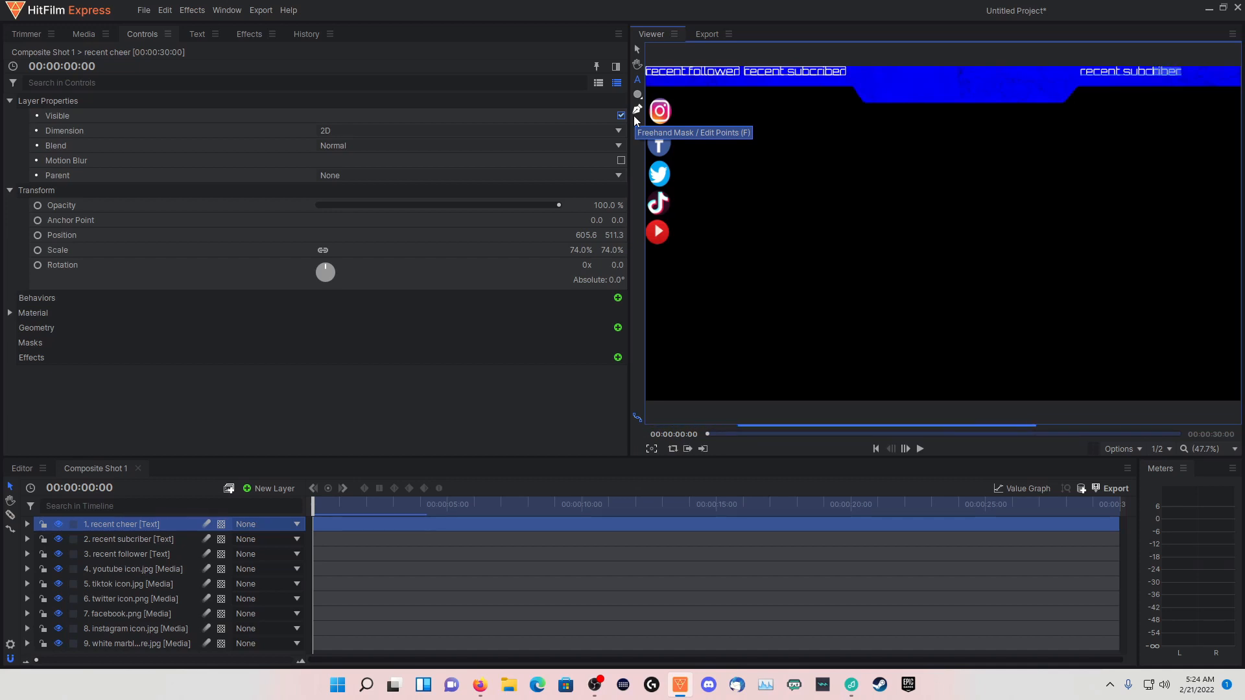
{"action": "type", "text": "cheer"}
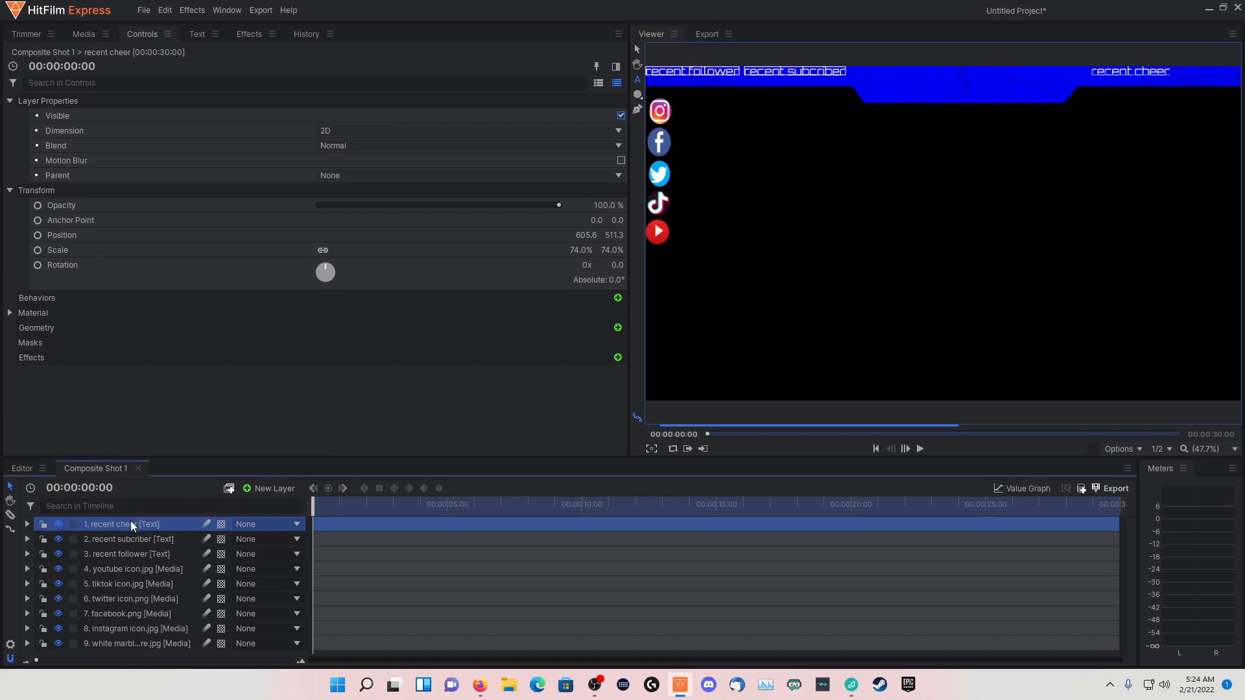
Duplicate the recent cheer text layer and rename the copy as "recent donations"
{"action": "key", "text": "ctrl+d"}
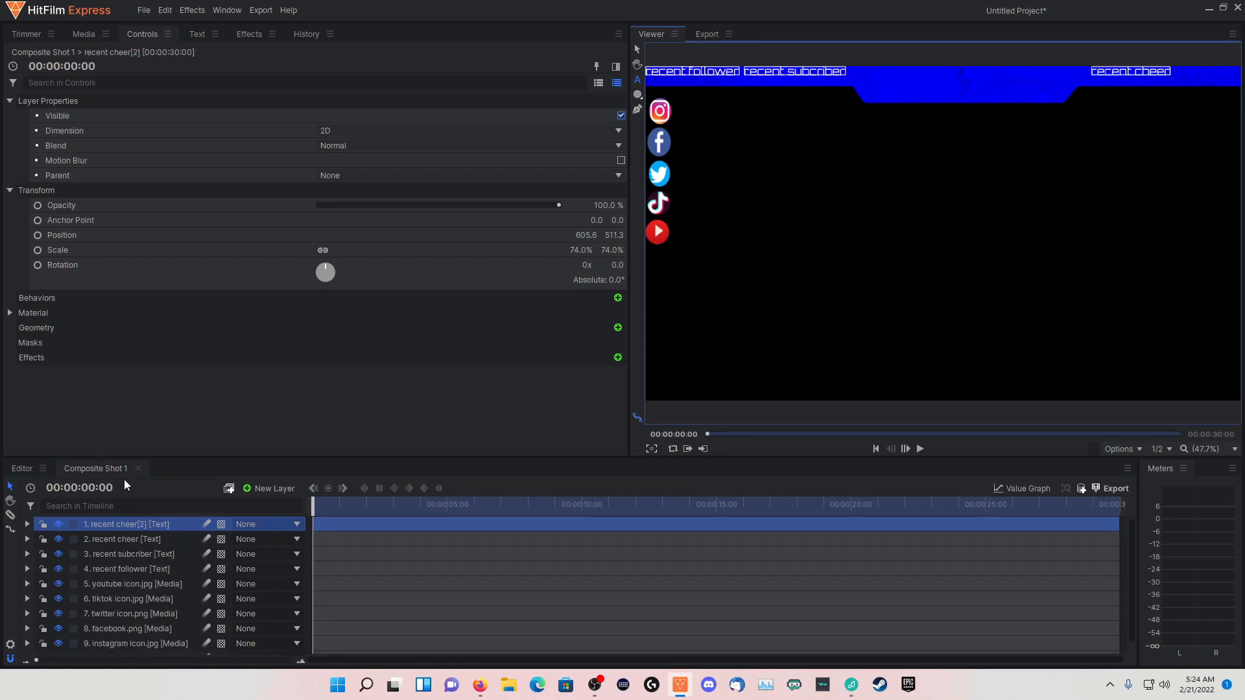
{"action": "double_click", "coordinate": [113, 523]}
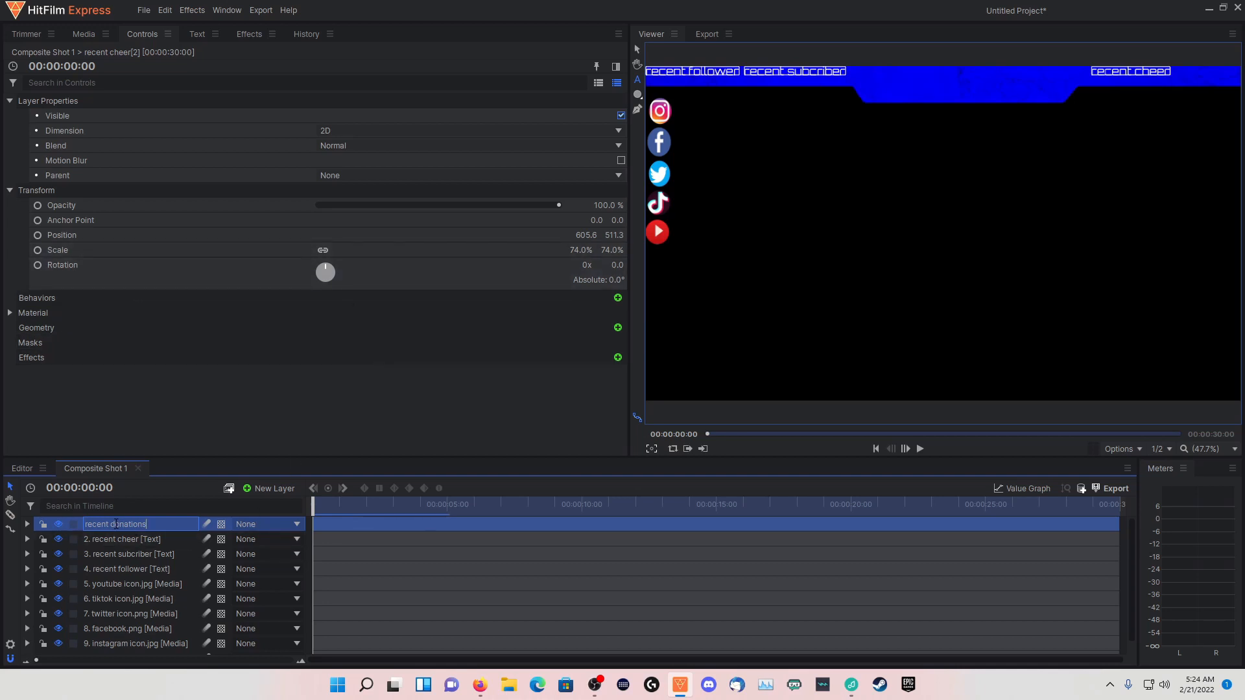
{"action": "key", "text": "Return"}
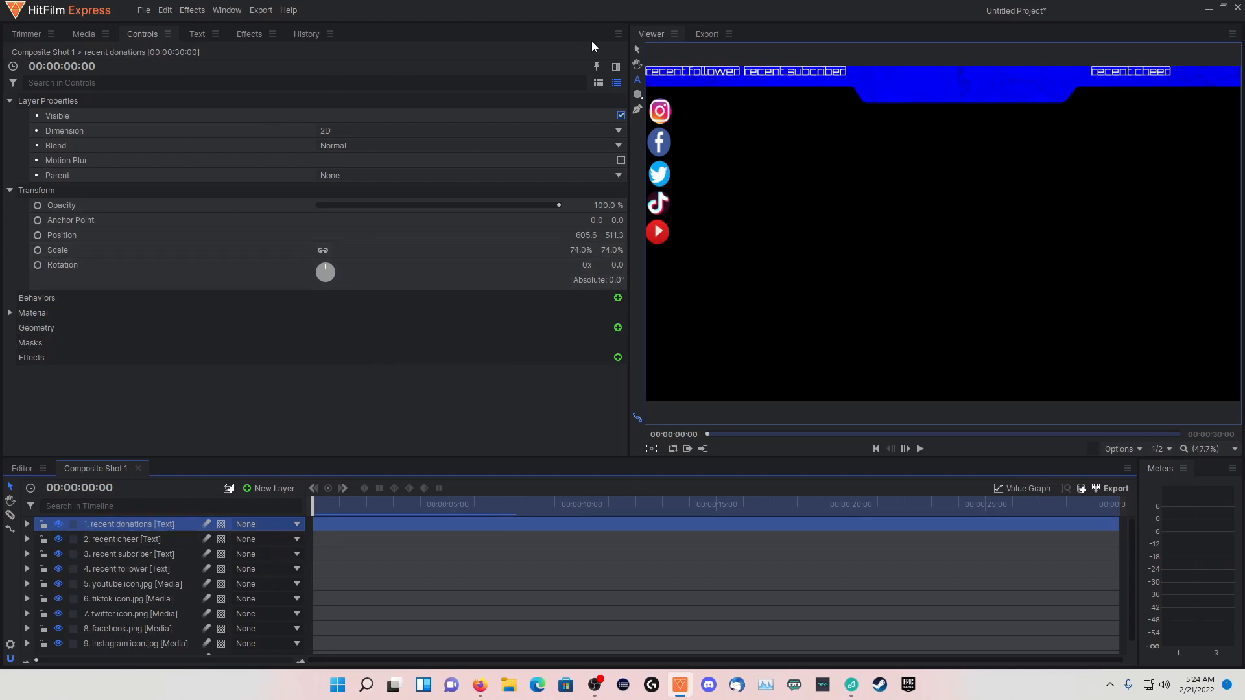
Move the recent donations text to the banner's right end, at about 865, 511, and change its wording to "tips"
{"action": "left_click", "coordinate": [638, 50]}
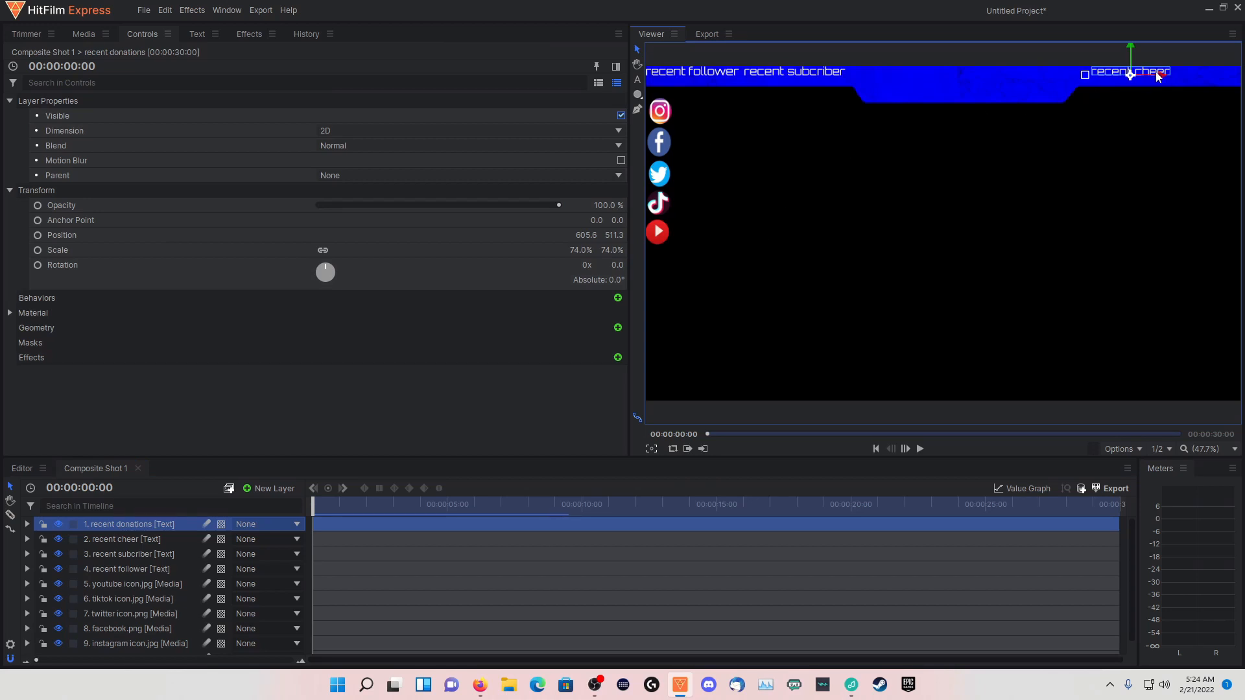
{"action": "left_click_drag", "start_coordinate": [1159, 78], "coordinate": [1240, 81]}
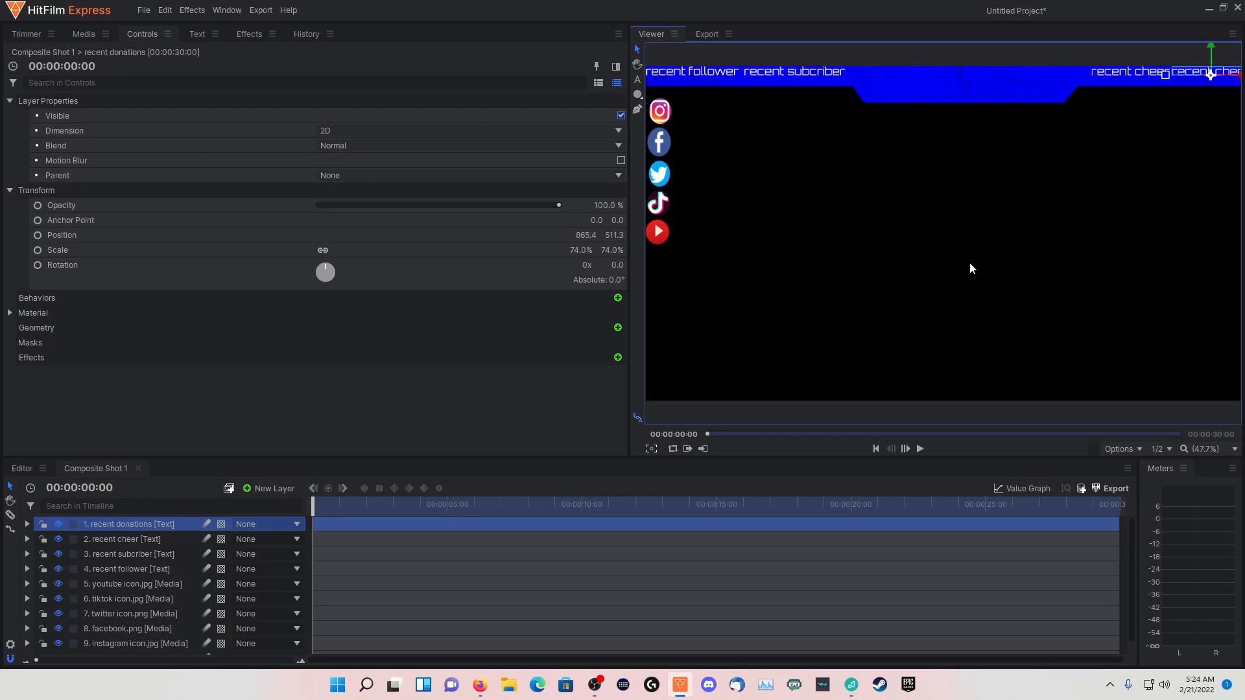
{"action": "left_click", "coordinate": [637, 80]}
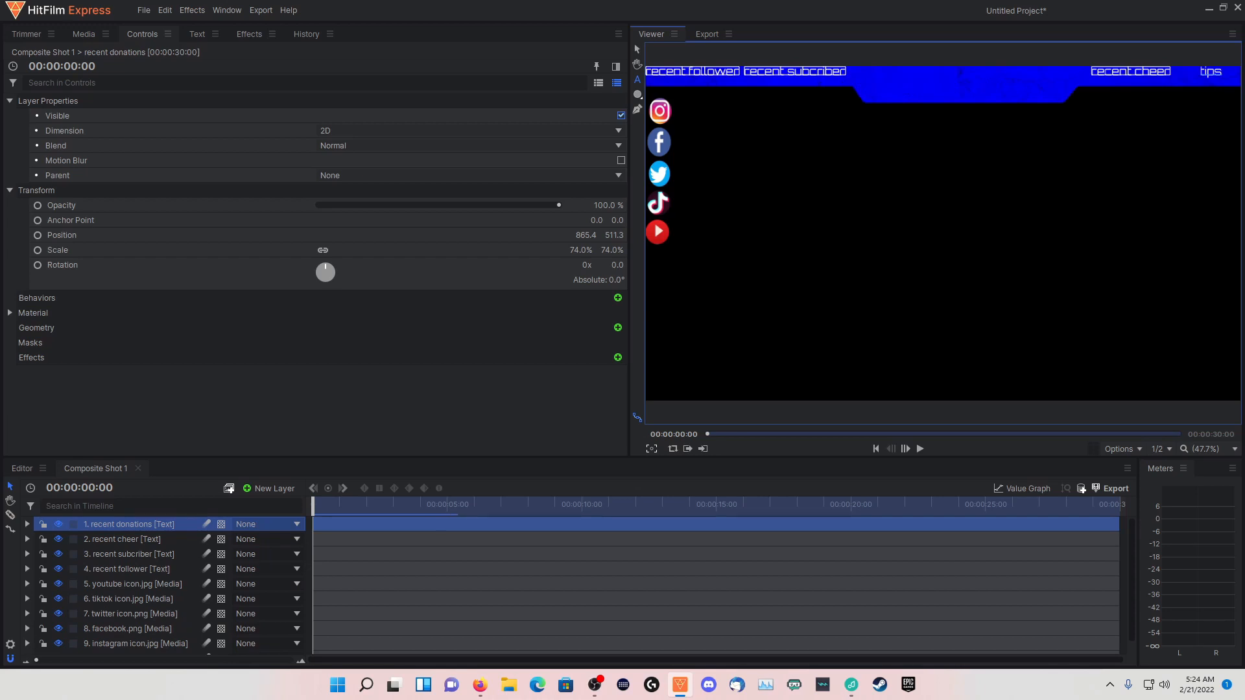
Widen the central rectangular Add mask of the white marble texture layer slightly on both sides and recenter it on the banner
{"action": "scroll", "coordinate": [117, 580], "scroll_direction": "down", "scroll_amount": 1}
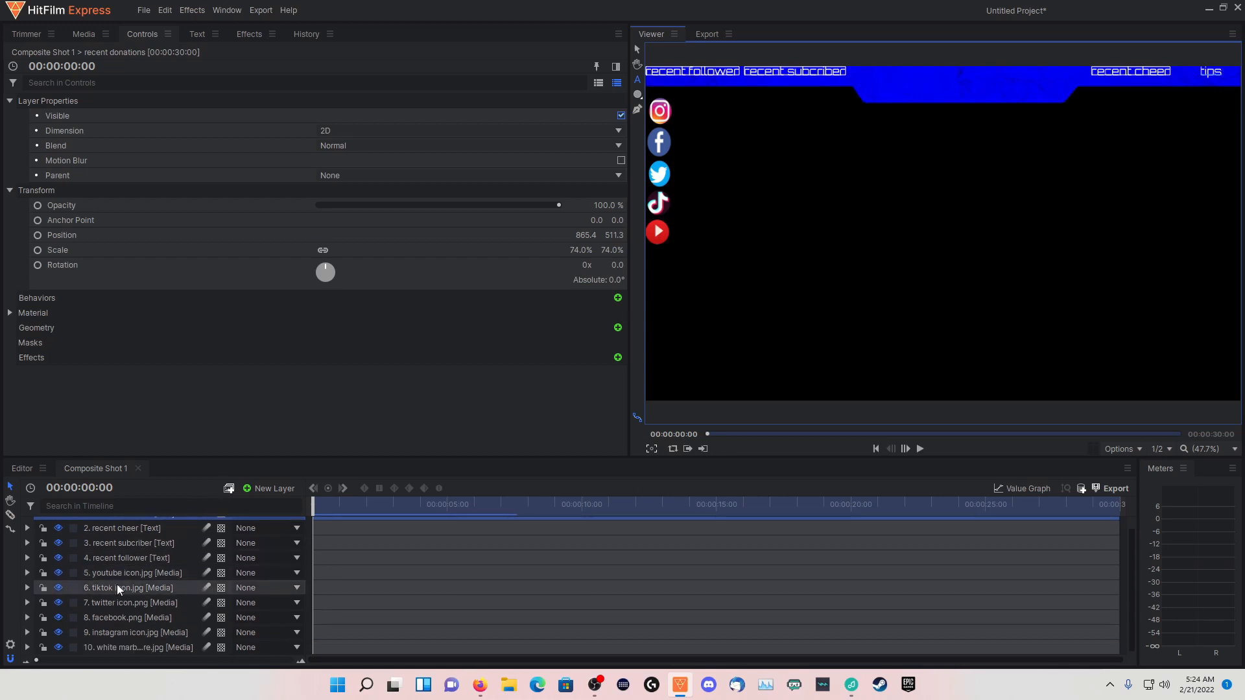
{"action": "left_click", "coordinate": [90, 650]}
{"action": "left_click", "coordinate": [26, 646]}
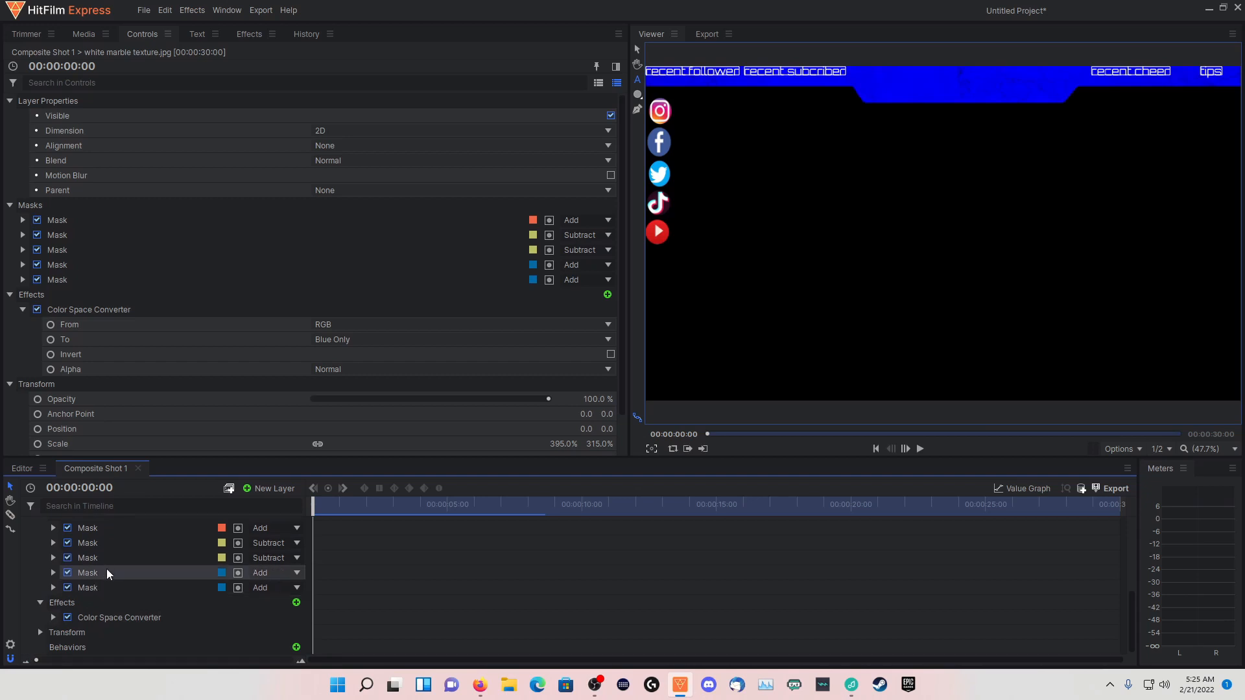
{"action": "left_click", "coordinate": [107, 569]}
{"action": "left_click", "coordinate": [108, 558]}
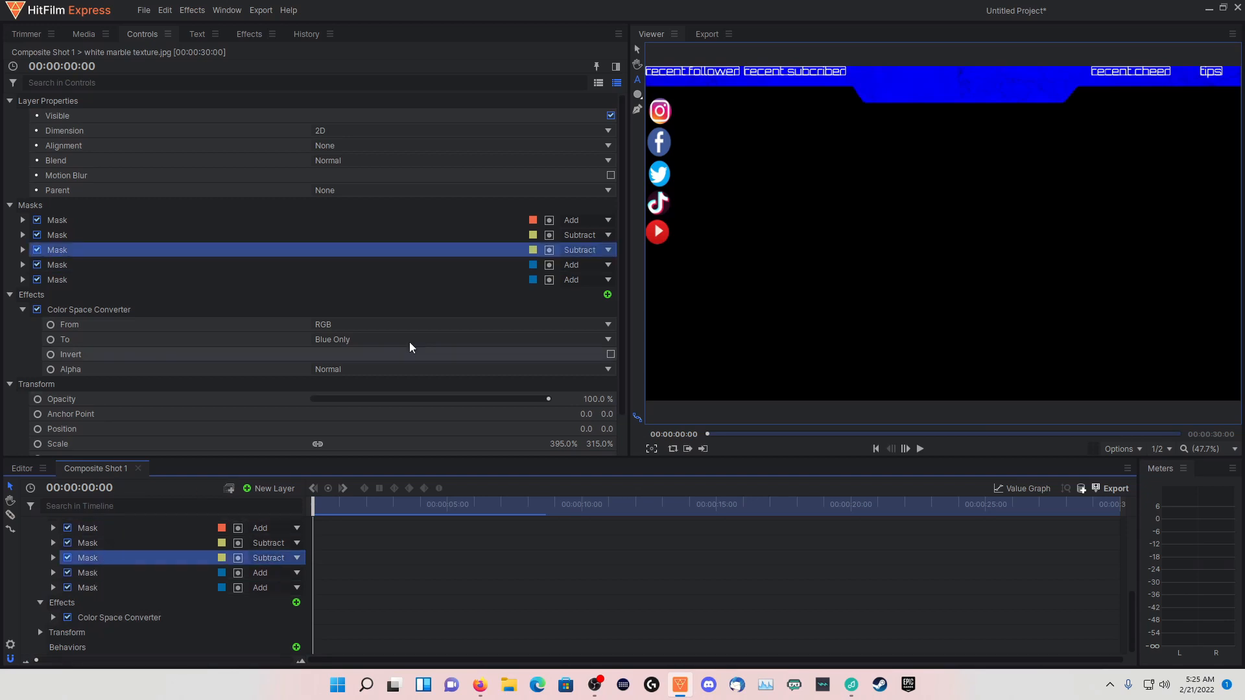
{"action": "left_click", "coordinate": [637, 50]}
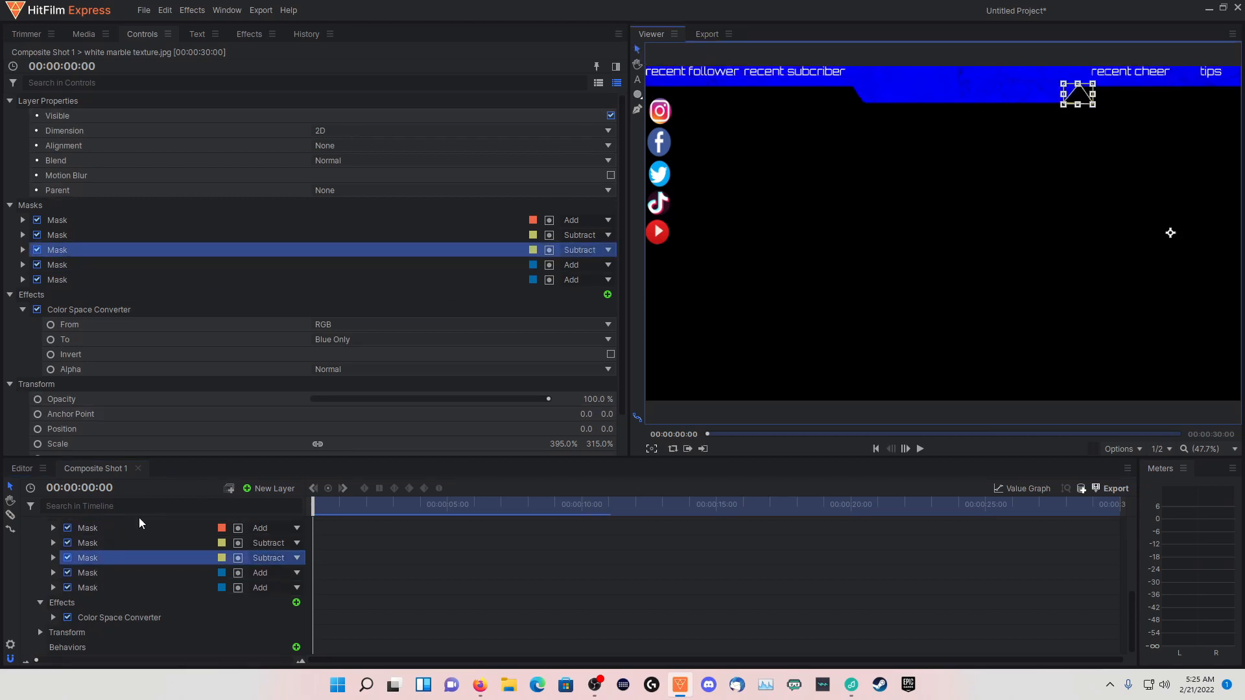
{"action": "left_click", "coordinate": [118, 543]}
{"action": "left_click", "coordinate": [120, 528]}
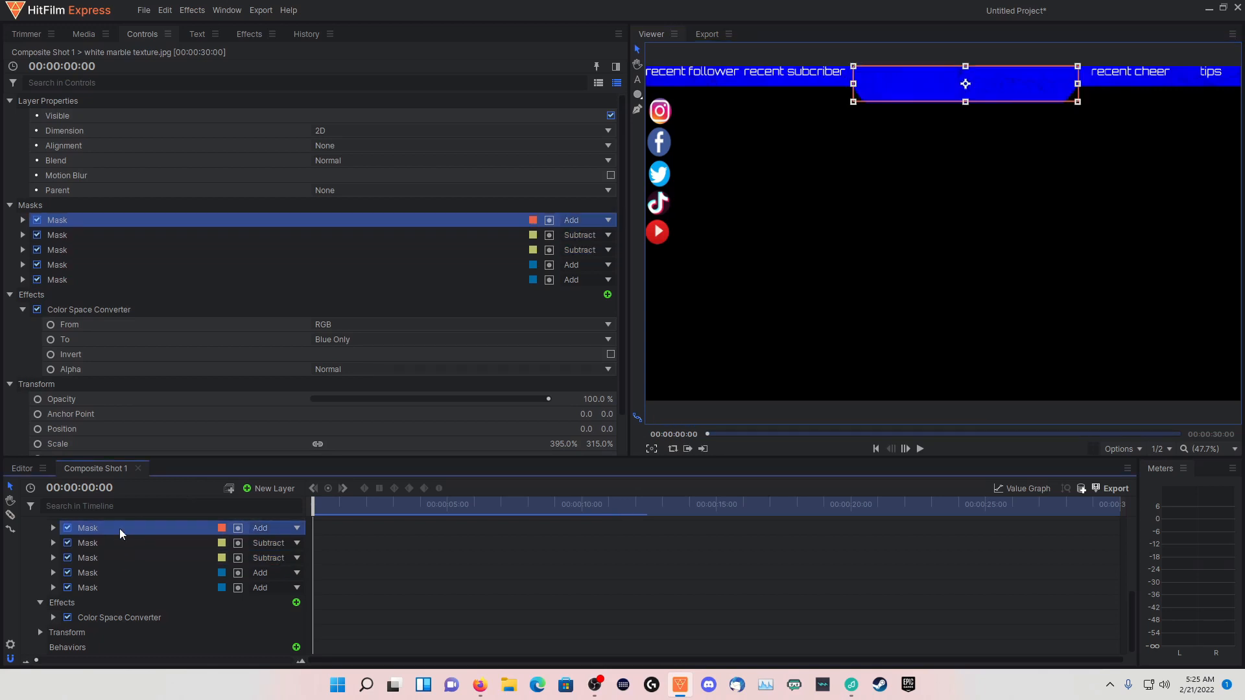
{"action": "left_click_drag", "start_coordinate": [992, 91], "coordinate": [983, 91]}
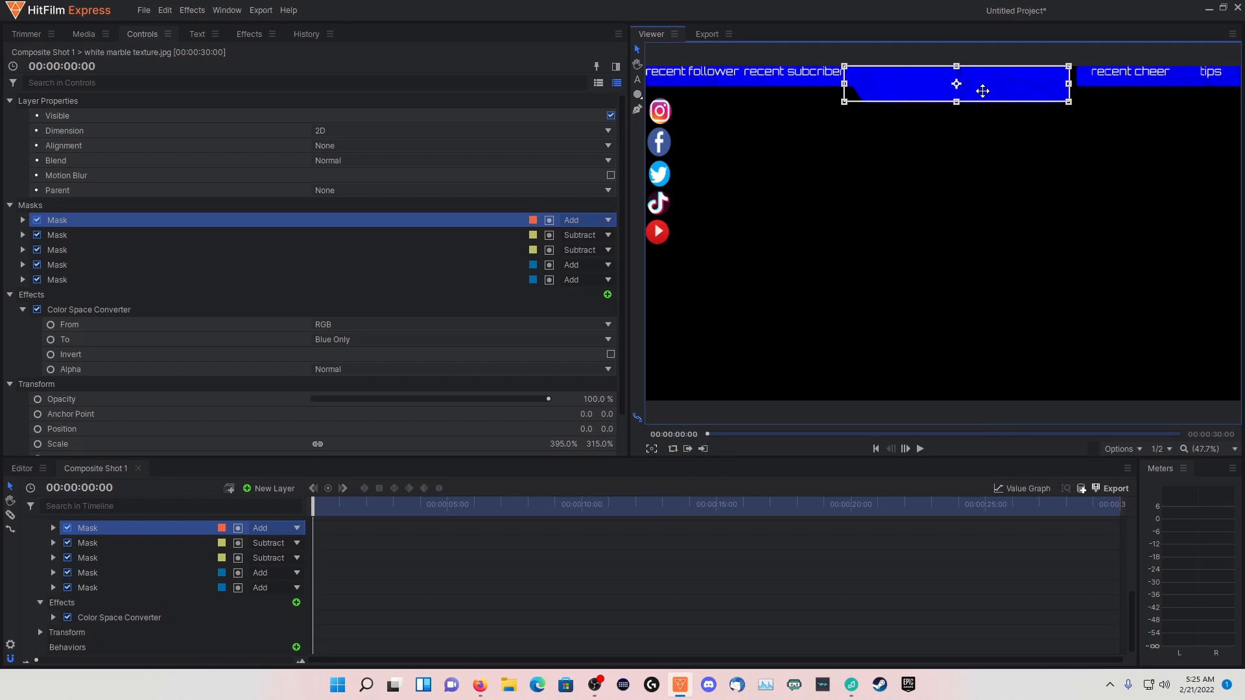
{"action": "left_click_drag", "start_coordinate": [1071, 83], "coordinate": [1081, 83]}
{"action": "left_click_drag", "start_coordinate": [936, 88], "coordinate": [940, 88]}
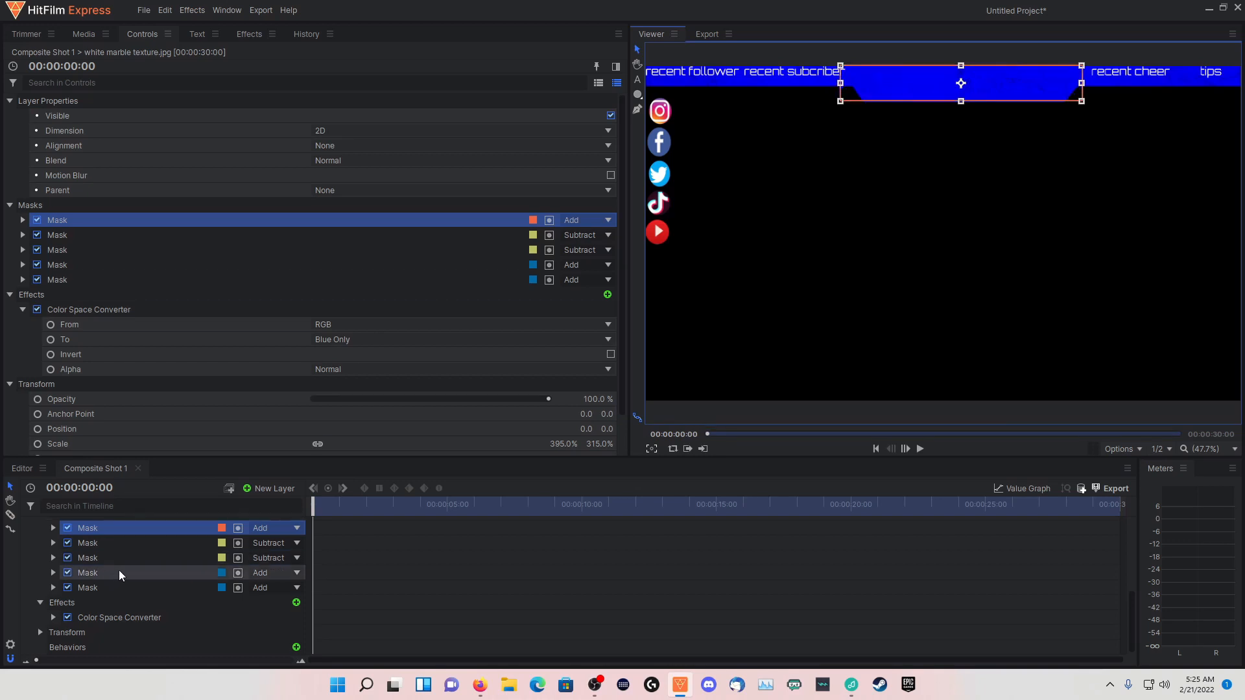
{"action": "scroll", "coordinate": [110, 550], "scroll_direction": "up", "scroll_amount": 5}
{"action": "left_click", "coordinate": [100, 523]}
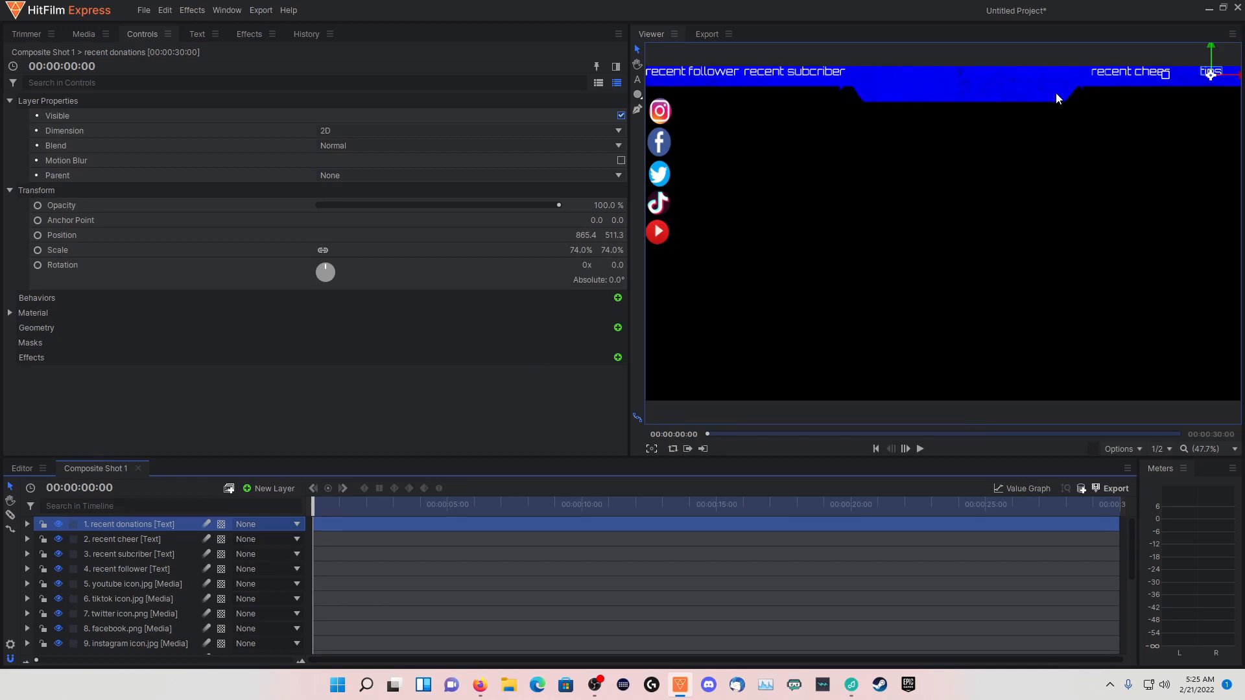
Enlarge the triangular Subtract mask at the right corner of the banner's central section
{"action": "scroll", "coordinate": [39, 583], "scroll_direction": "down", "scroll_amount": 5}
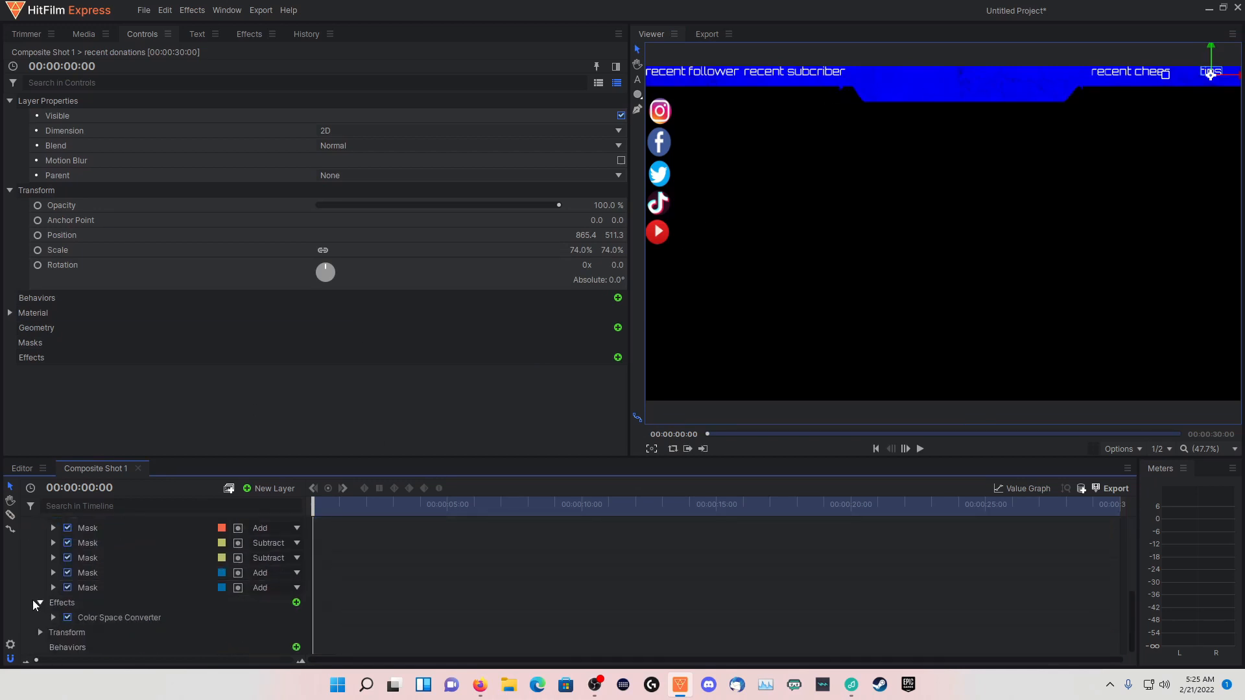
{"action": "left_click", "coordinate": [88, 588]}
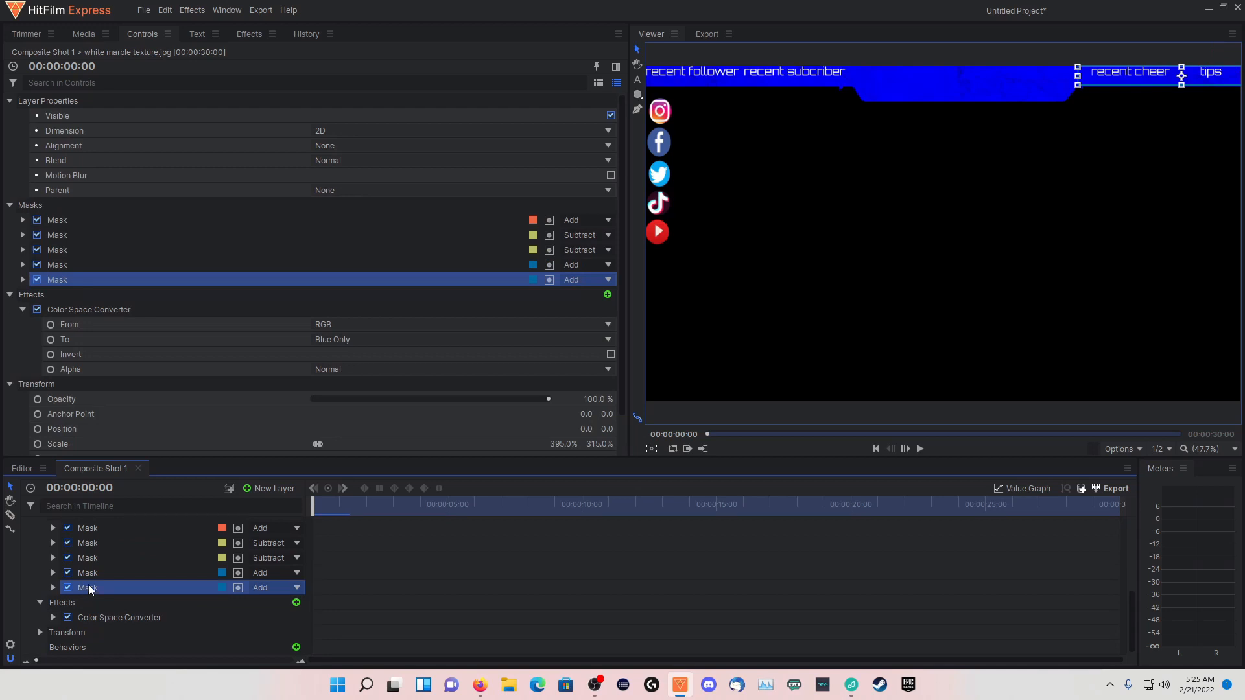
{"action": "left_click", "coordinate": [91, 573]}
{"action": "left_click", "coordinate": [92, 559]}
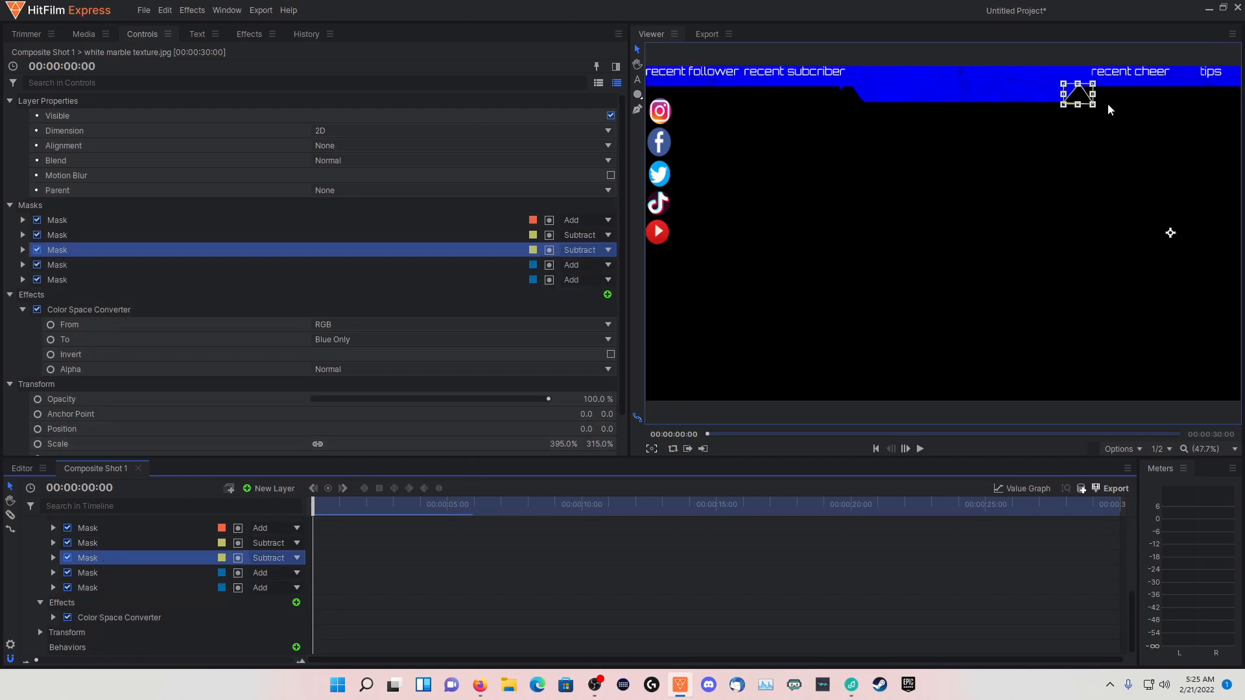
{"action": "left_click_drag", "start_coordinate": [1170, 233], "coordinate": [1191, 268]}
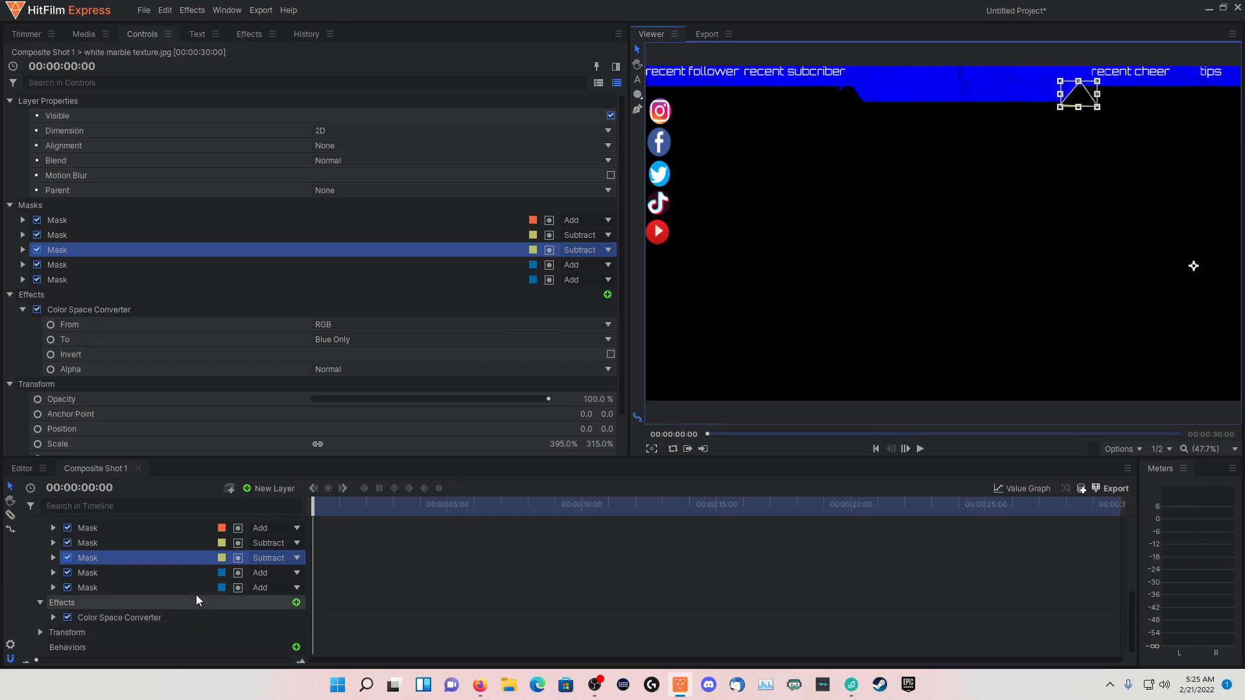
Enlarge the triangular Subtract mask at the left corner of the banner's central section to trim the widened edge
{"action": "left_click", "coordinate": [180, 577]}
{"action": "left_click", "coordinate": [173, 590]}
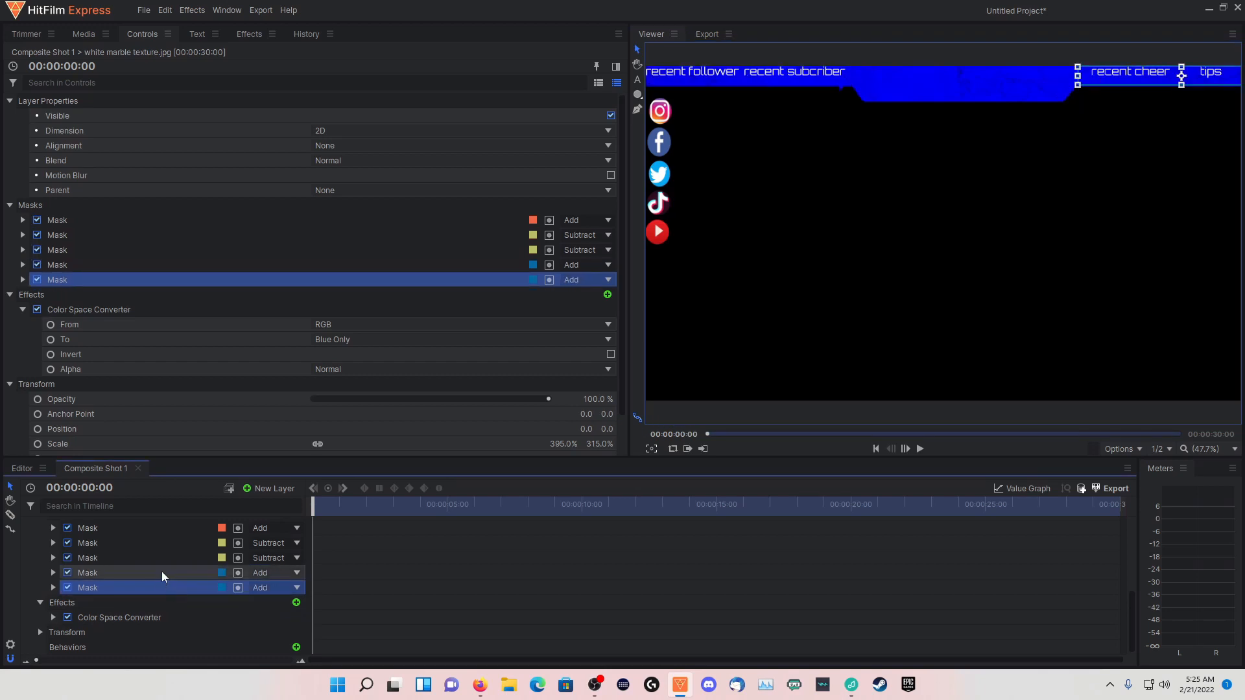
{"action": "left_click", "coordinate": [159, 570]}
{"action": "left_click", "coordinate": [156, 561]}
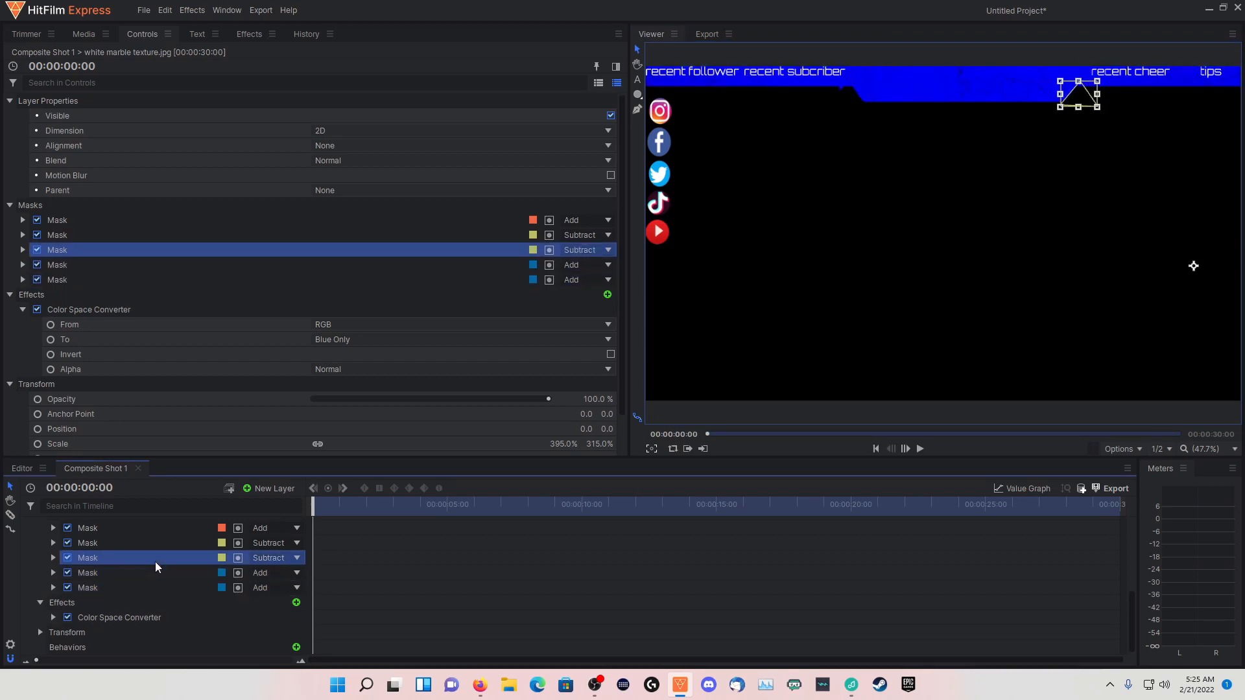
{"action": "left_click", "coordinate": [118, 546]}
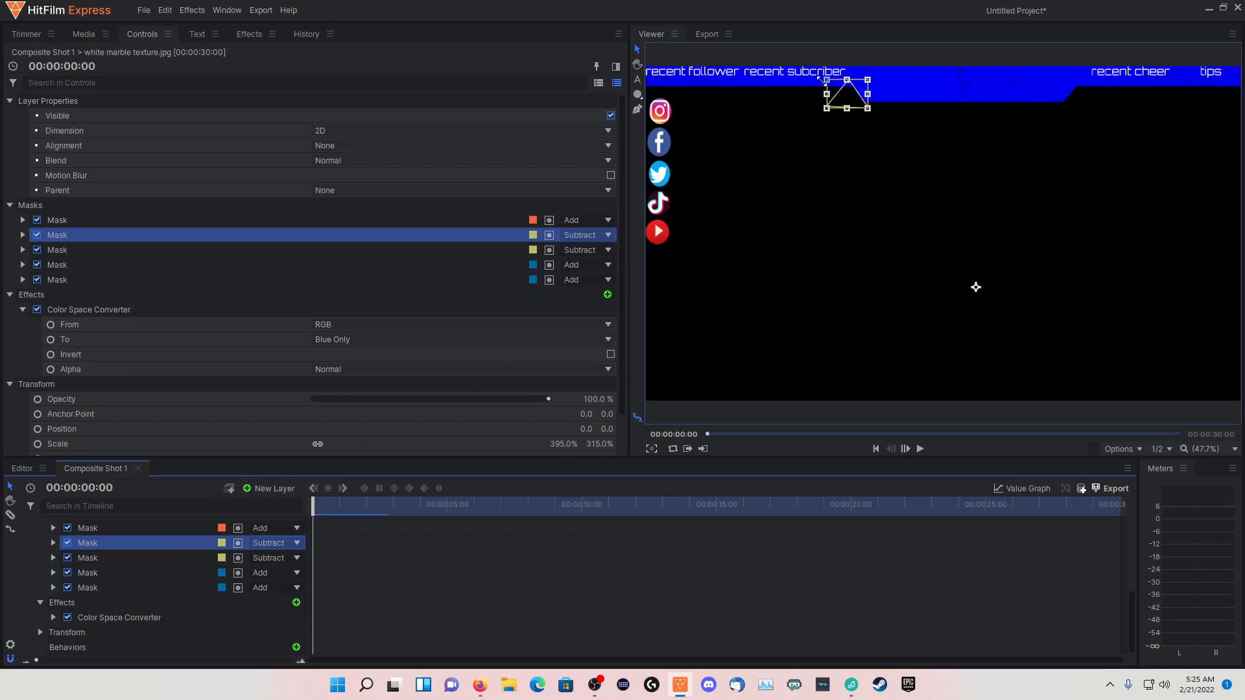
{"action": "left_click_drag", "start_coordinate": [826, 79], "coordinate": [835, 96]}
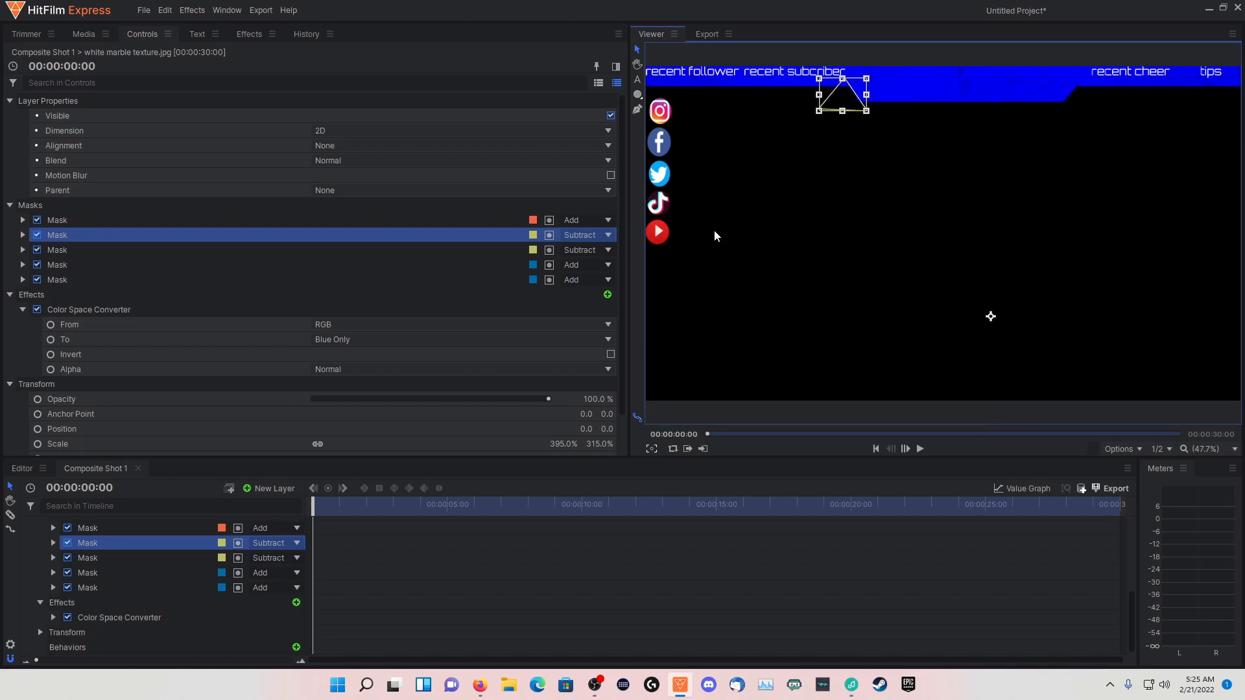
{"action": "scroll", "coordinate": [132, 528], "scroll_direction": "up", "scroll_amount": 5}
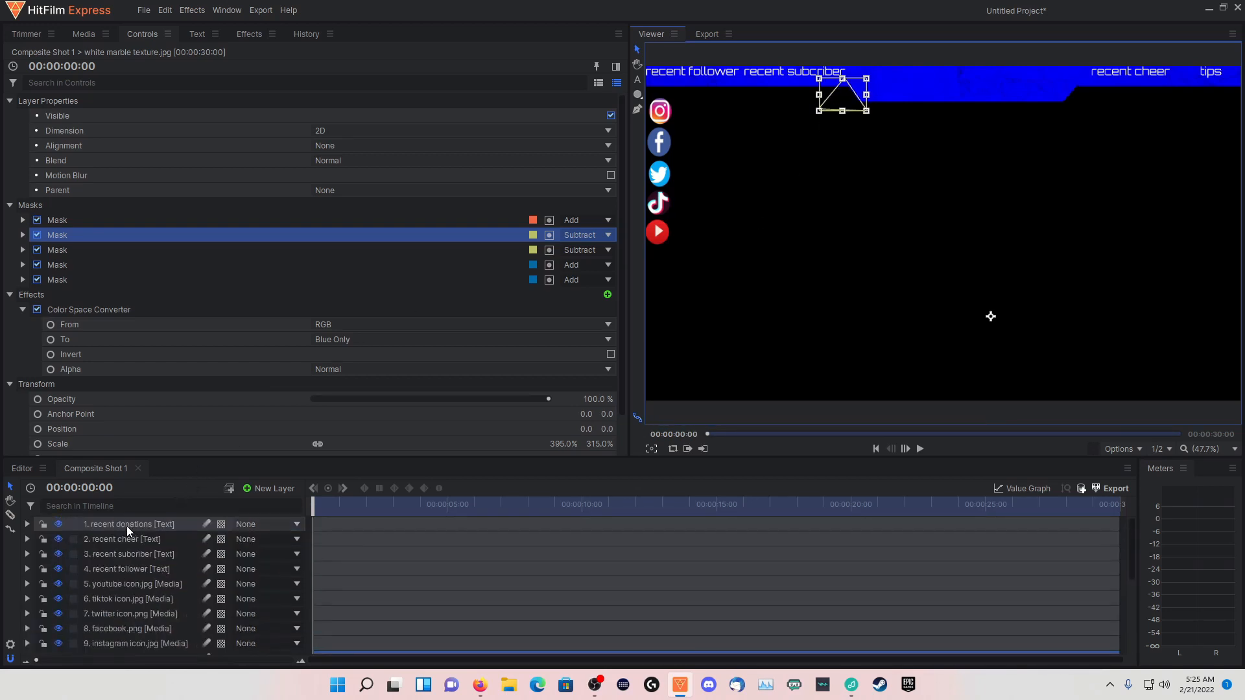
{"action": "left_click", "coordinate": [126, 526]}
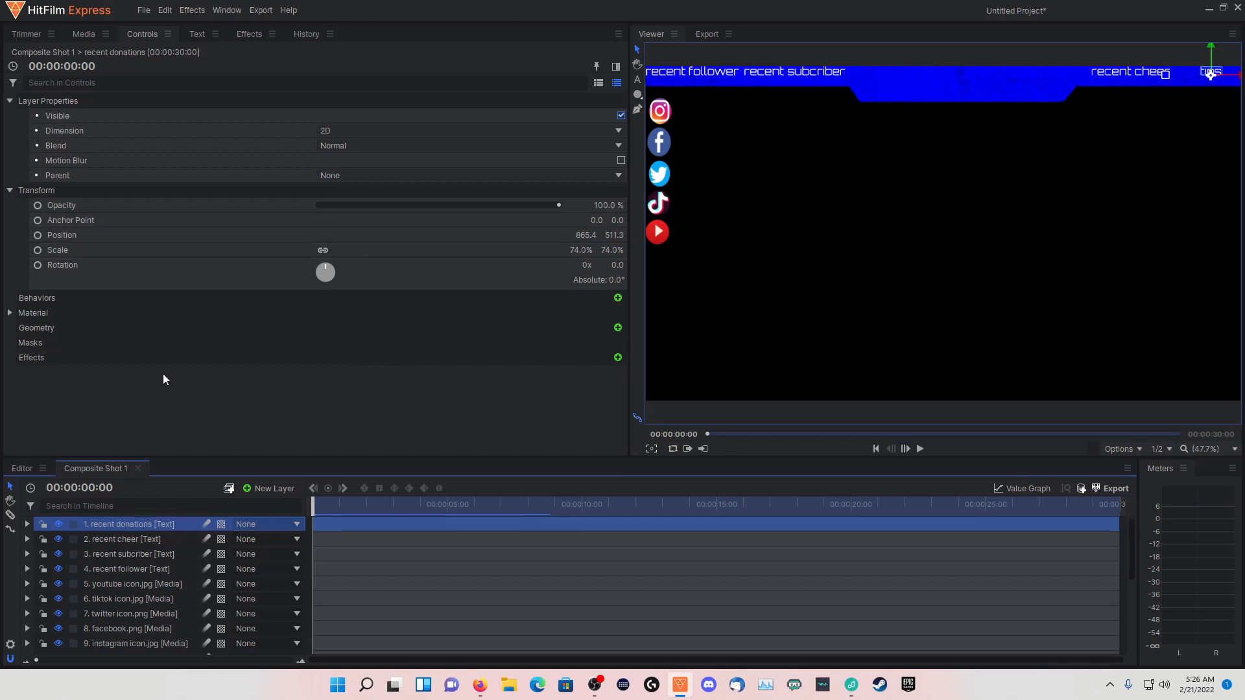
Search the effects for "neon path" and apply Neon Path to the white marble texture layer
{"action": "left_click", "coordinate": [248, 34]}
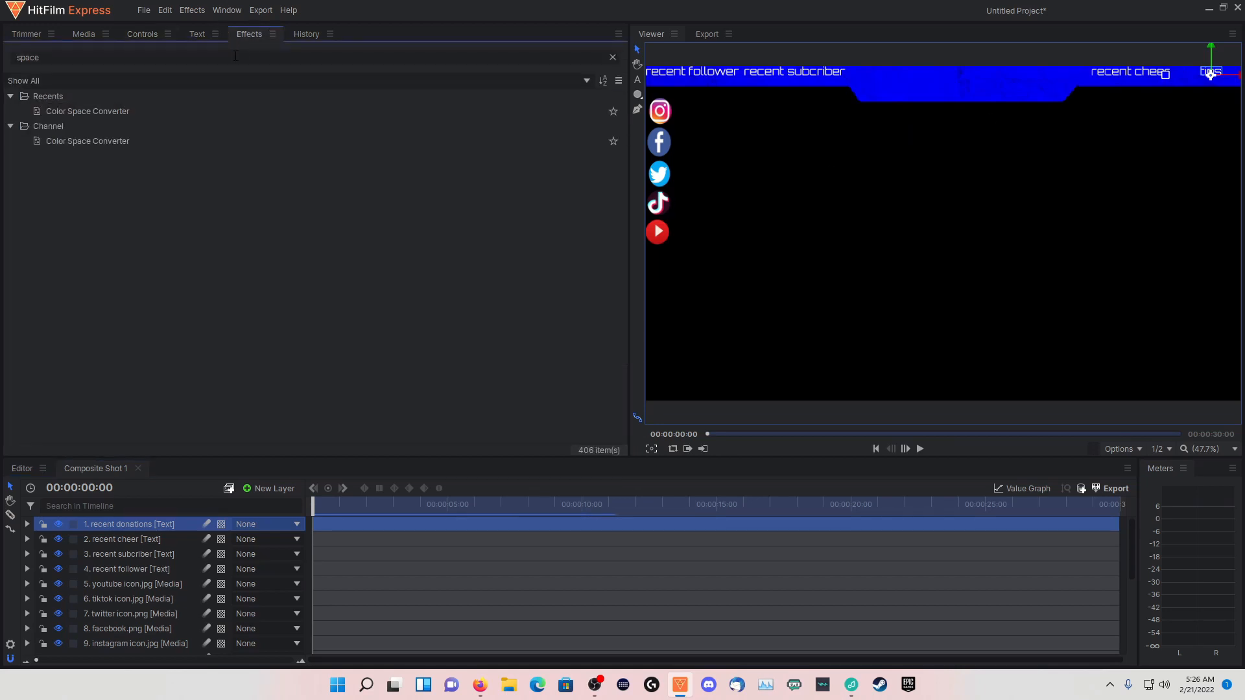
{"action": "left_click", "coordinate": [209, 55]}
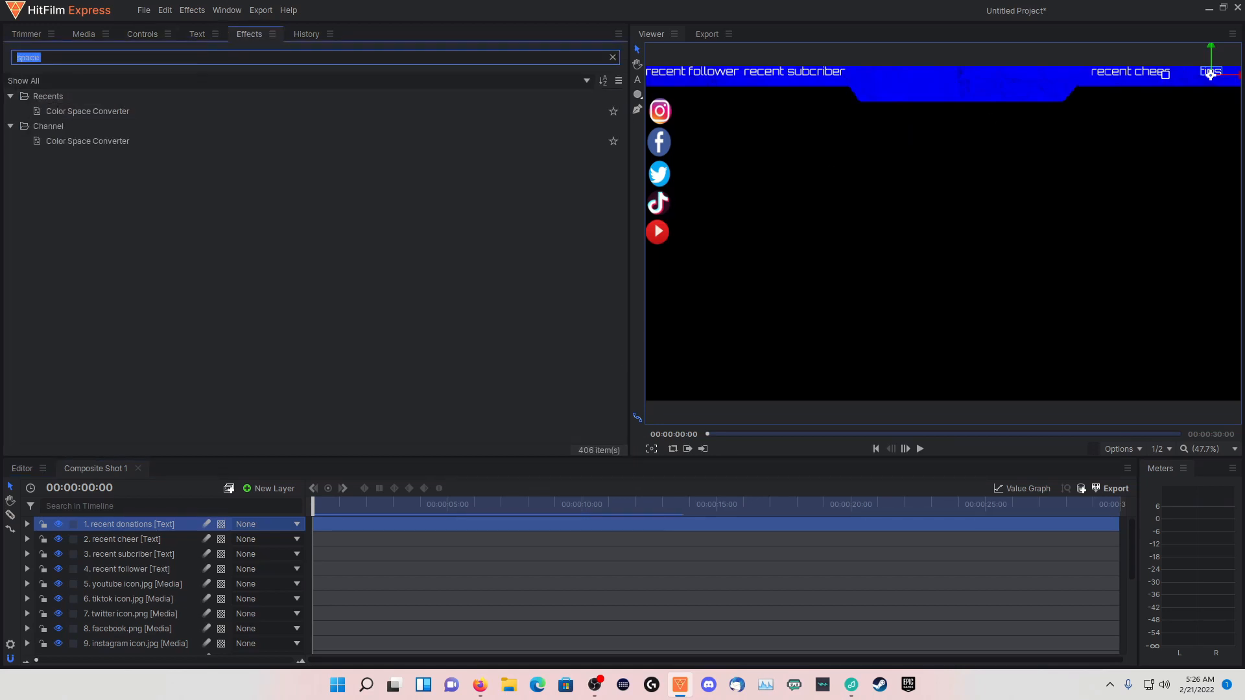
{"action": "type", "text": "neomn"}
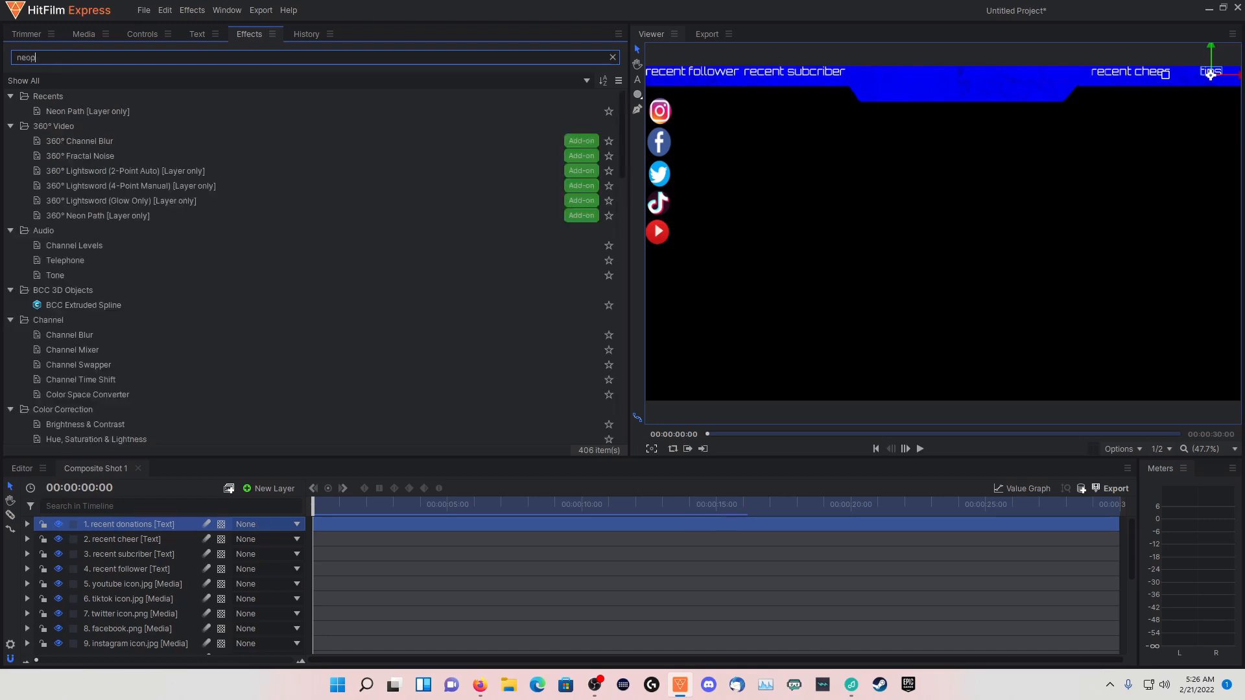
{"action": "key", "text": "BackSpace"}
{"action": "key", "text": "BackSpace"}
{"action": "type", "text": "n path"}
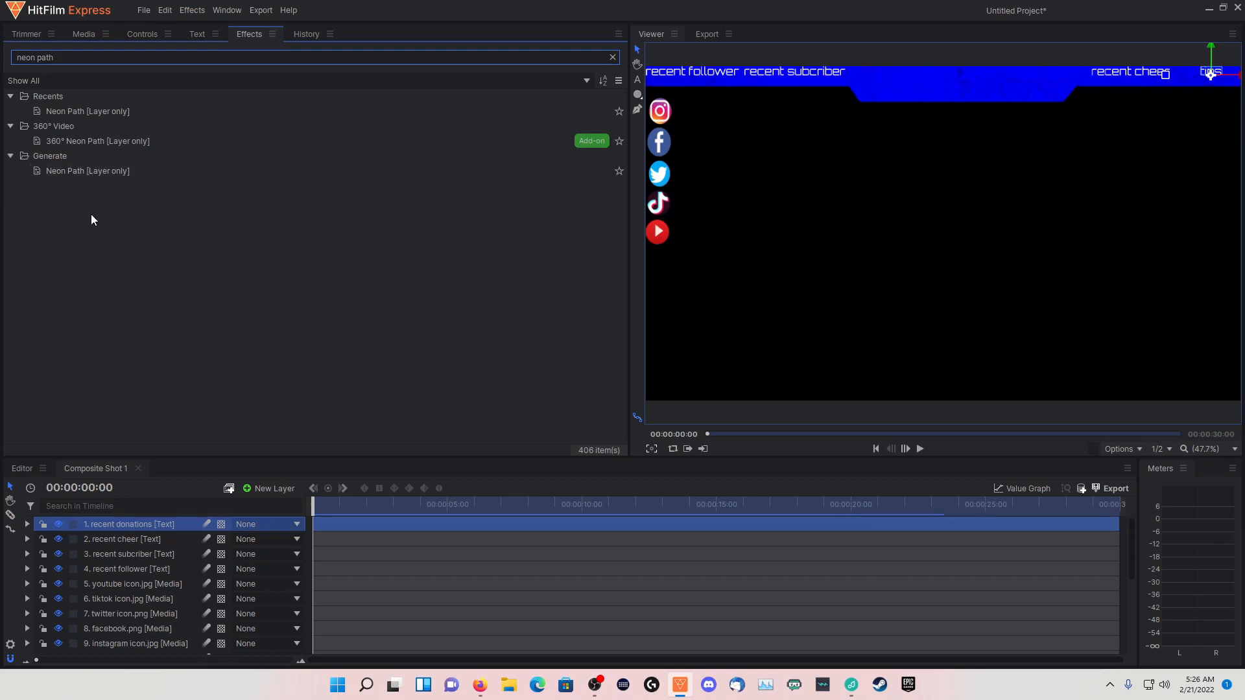
{"action": "left_click_drag", "start_coordinate": [75, 177], "coordinate": [129, 593]}
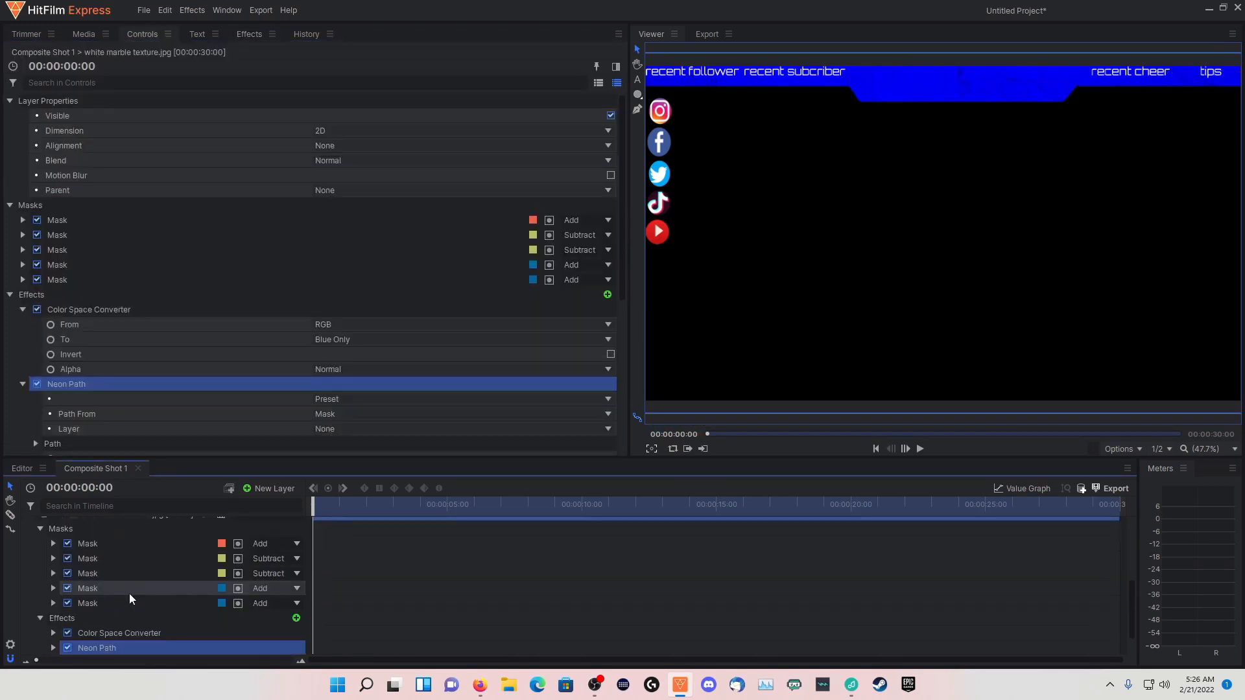
Try the Nightcrawler preset and the Mask path source on the marble layer's Neon Path effect
{"action": "scroll", "coordinate": [123, 619], "scroll_direction": "down", "scroll_amount": 1}
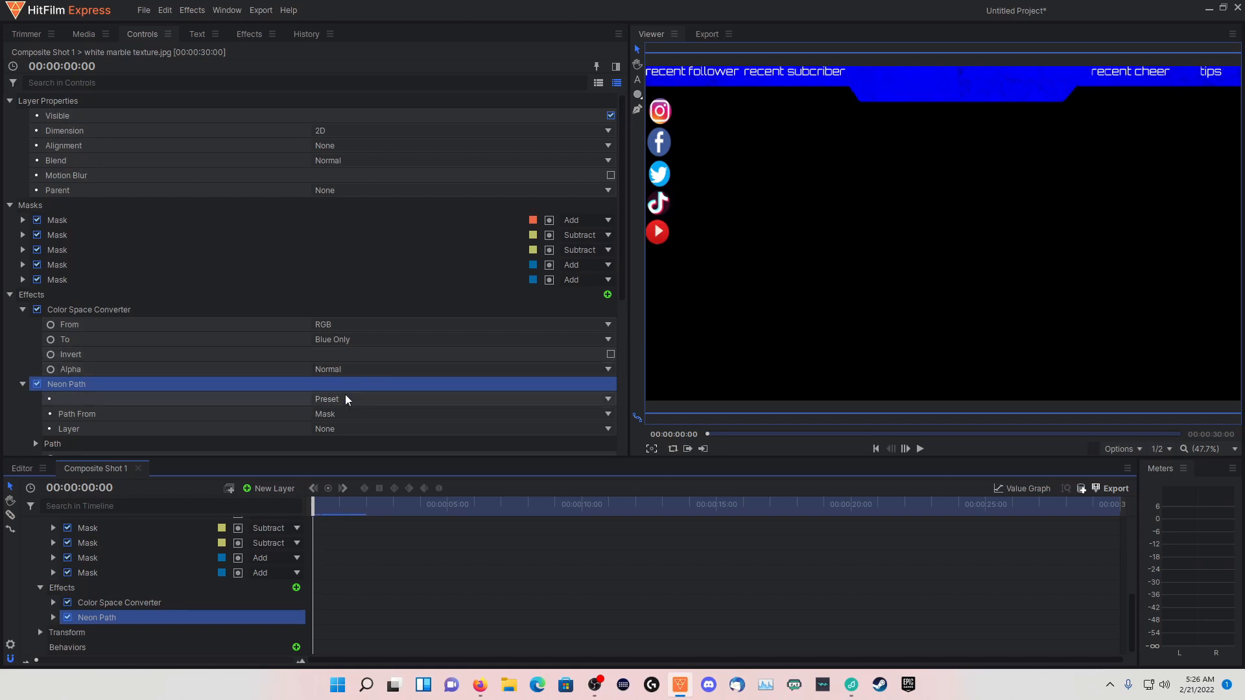
{"action": "scroll", "coordinate": [345, 392], "scroll_direction": "down", "scroll_amount": 3}
{"action": "left_click", "coordinate": [349, 304]}
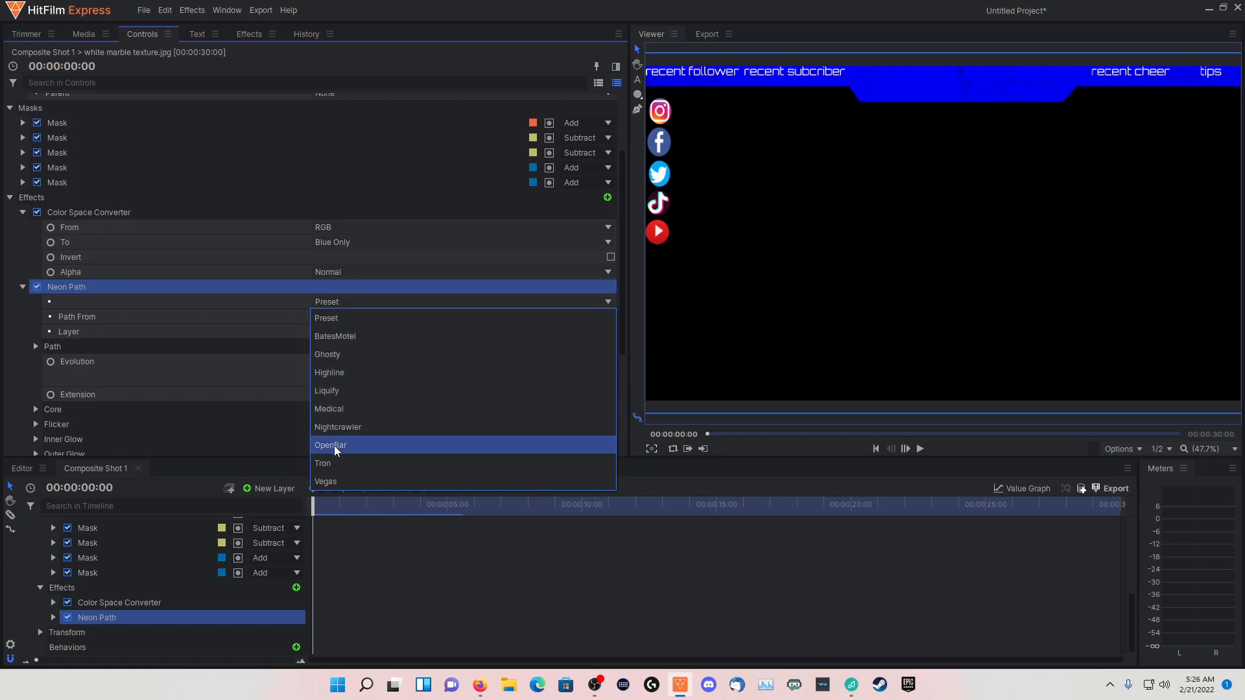
{"action": "left_click", "coordinate": [332, 425]}
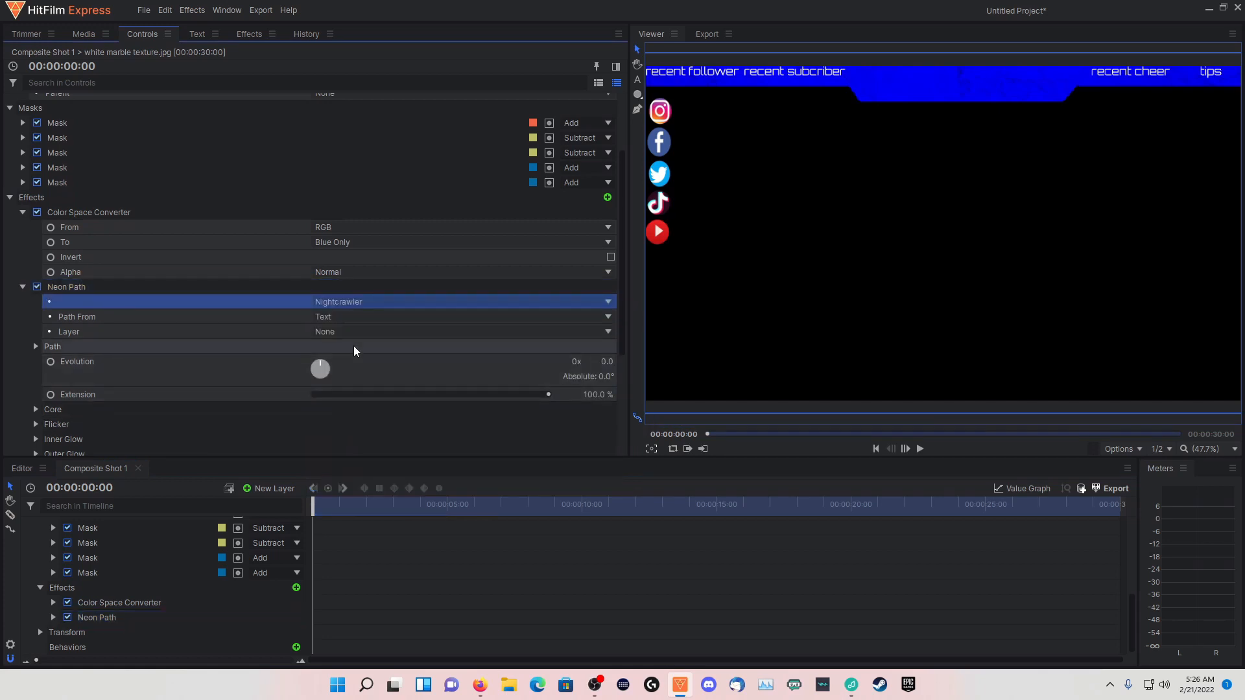
{"action": "left_click", "coordinate": [332, 318]}
{"action": "left_click", "coordinate": [330, 333]}
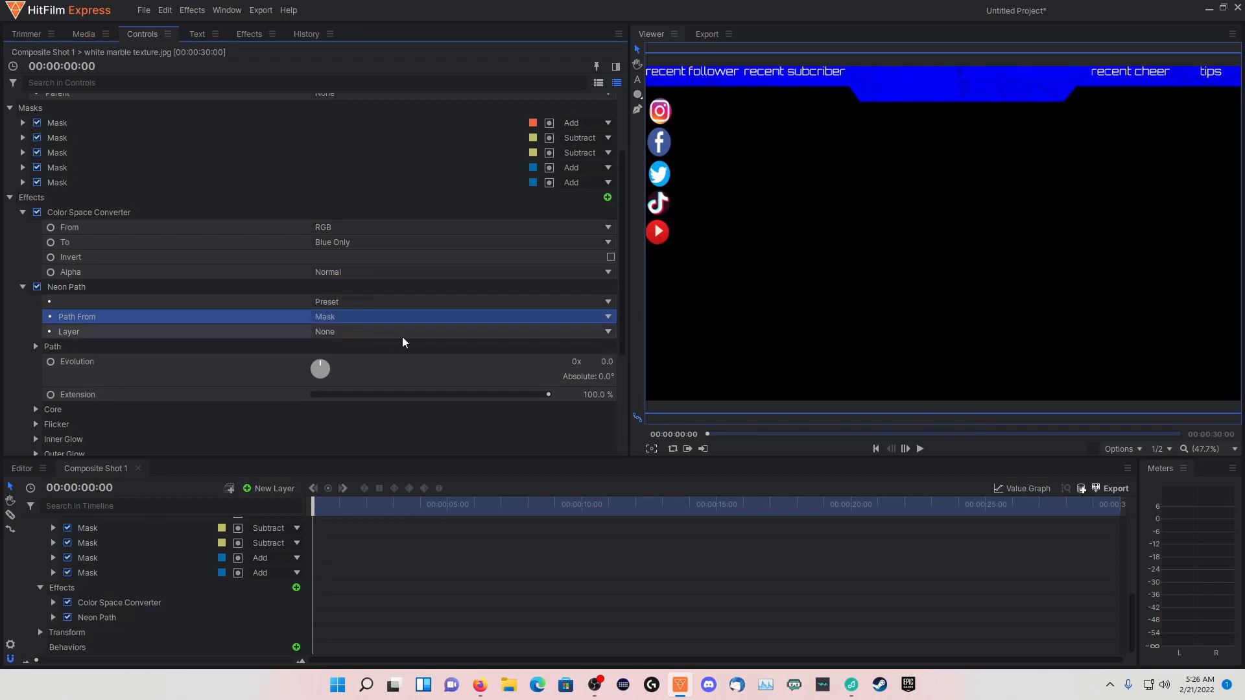
{"action": "left_click", "coordinate": [336, 301]}
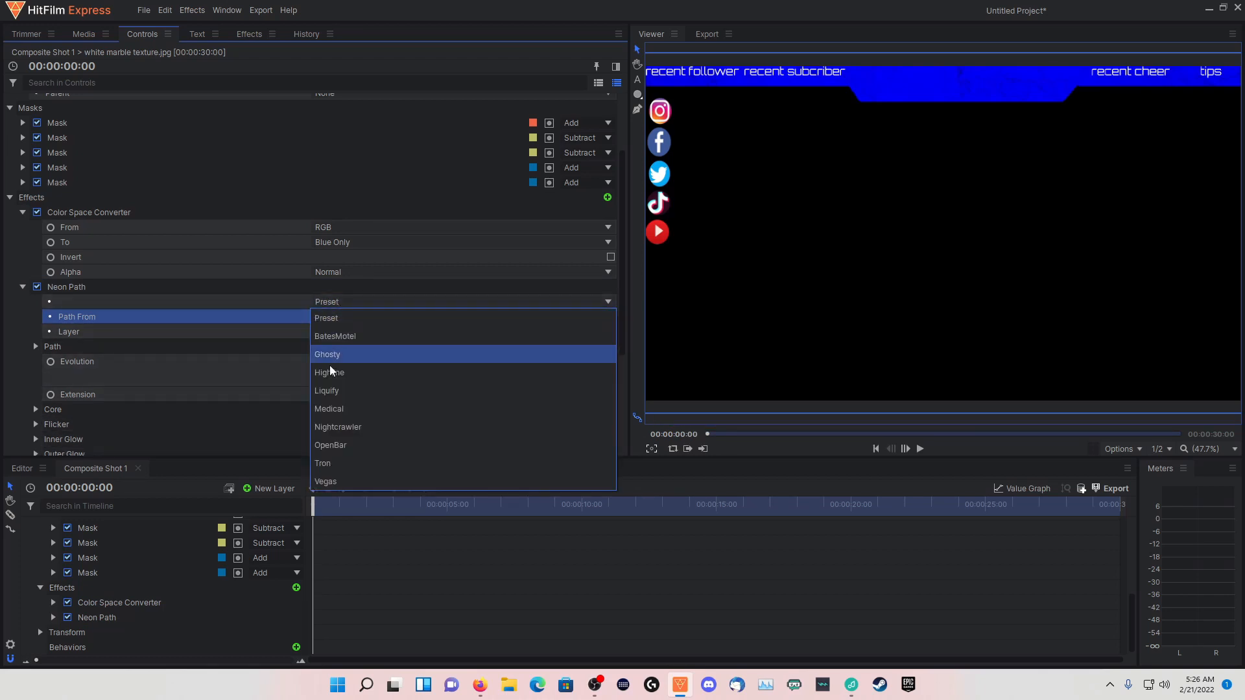
{"action": "left_click", "coordinate": [326, 424]}
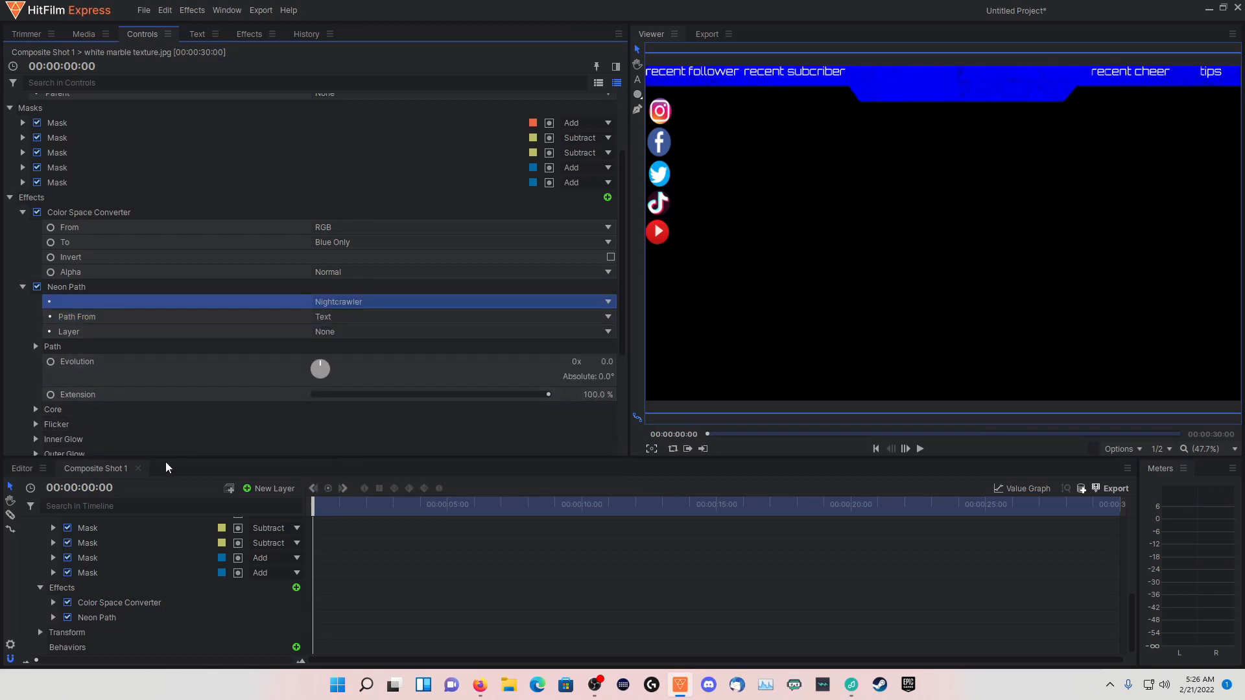
{"action": "scroll", "coordinate": [118, 590], "scroll_direction": "up", "scroll_amount": 2}
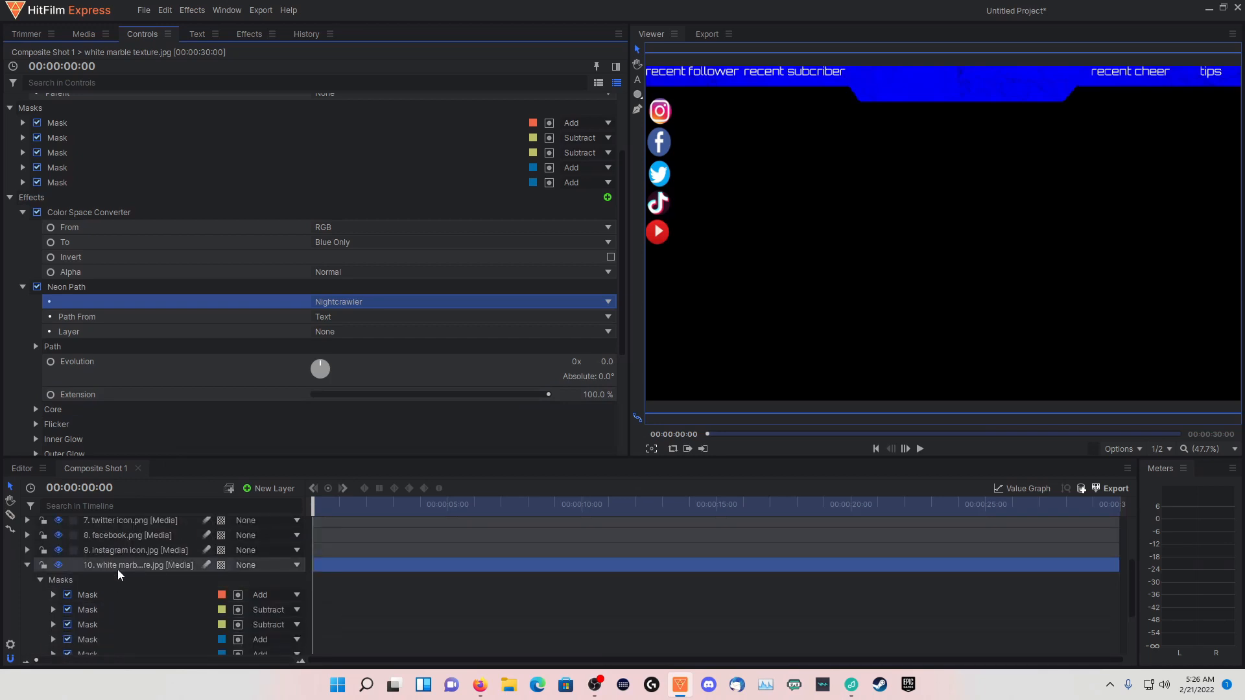
{"action": "scroll", "coordinate": [118, 569], "scroll_direction": "down", "scroll_amount": 2}
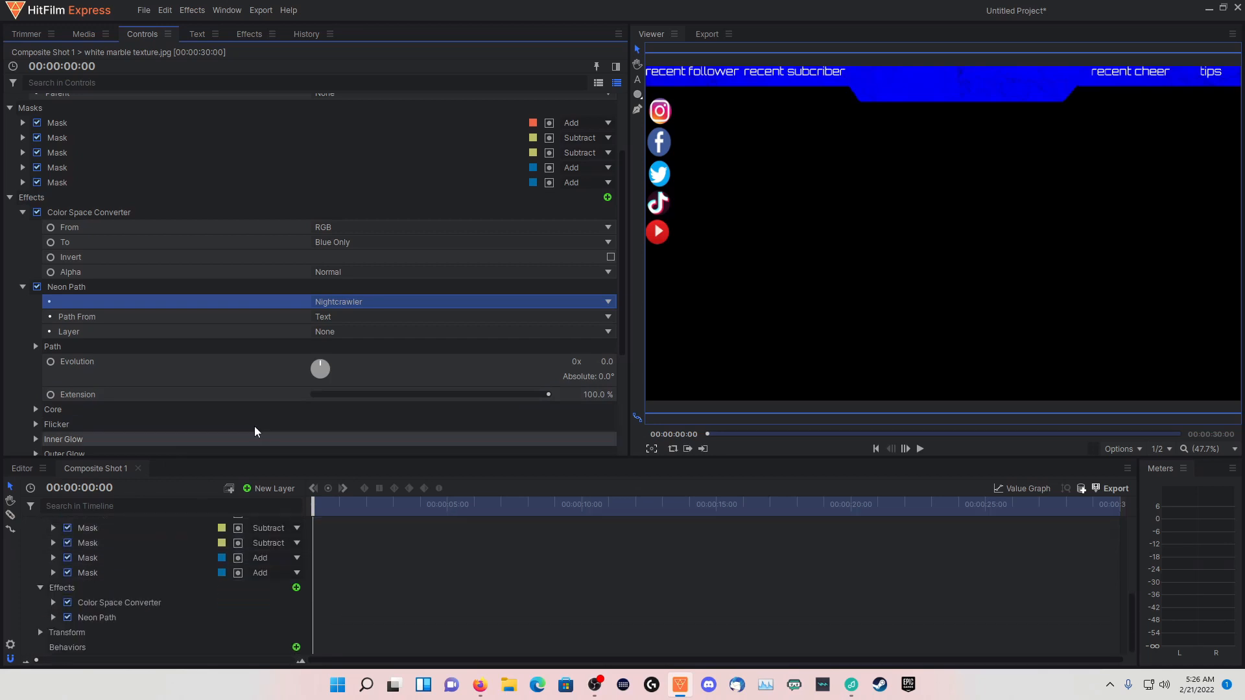
Try the Highline preset on Neon Path with Path From set to Mask
{"action": "left_click", "coordinate": [353, 301]}
{"action": "left_click", "coordinate": [338, 318]}
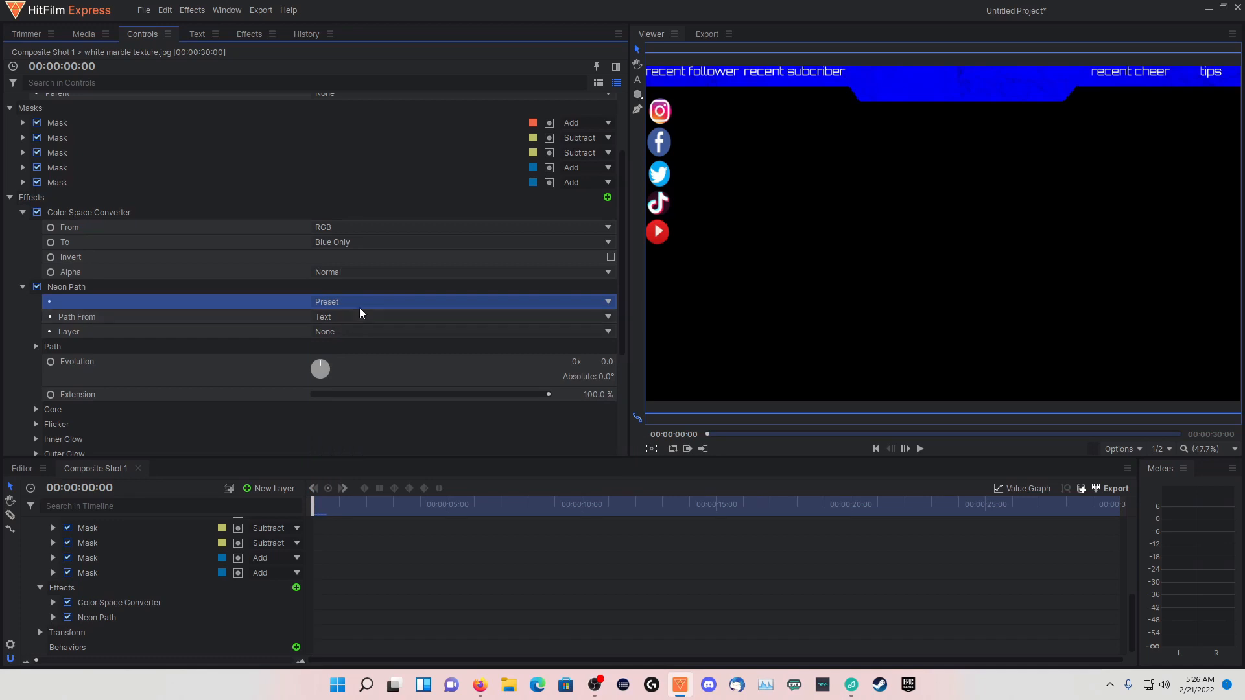
{"action": "left_click", "coordinate": [359, 304]}
{"action": "left_click", "coordinate": [324, 380]}
{"action": "left_click", "coordinate": [398, 318]}
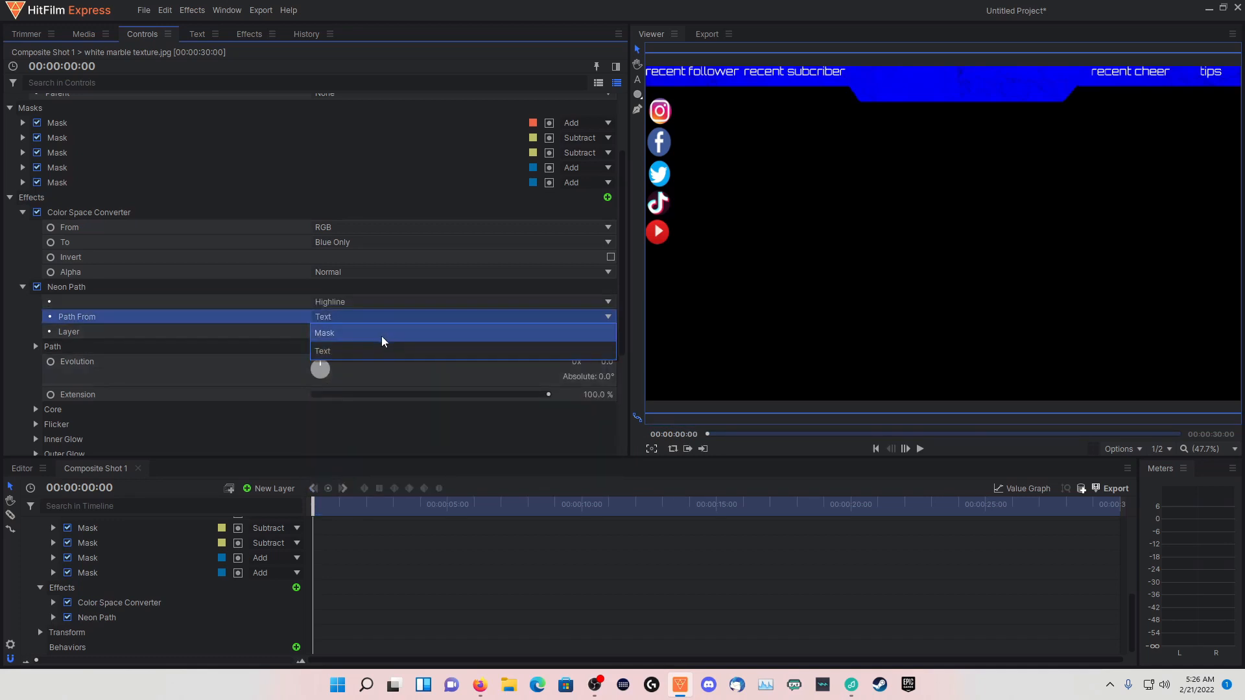
{"action": "left_click", "coordinate": [382, 336]}
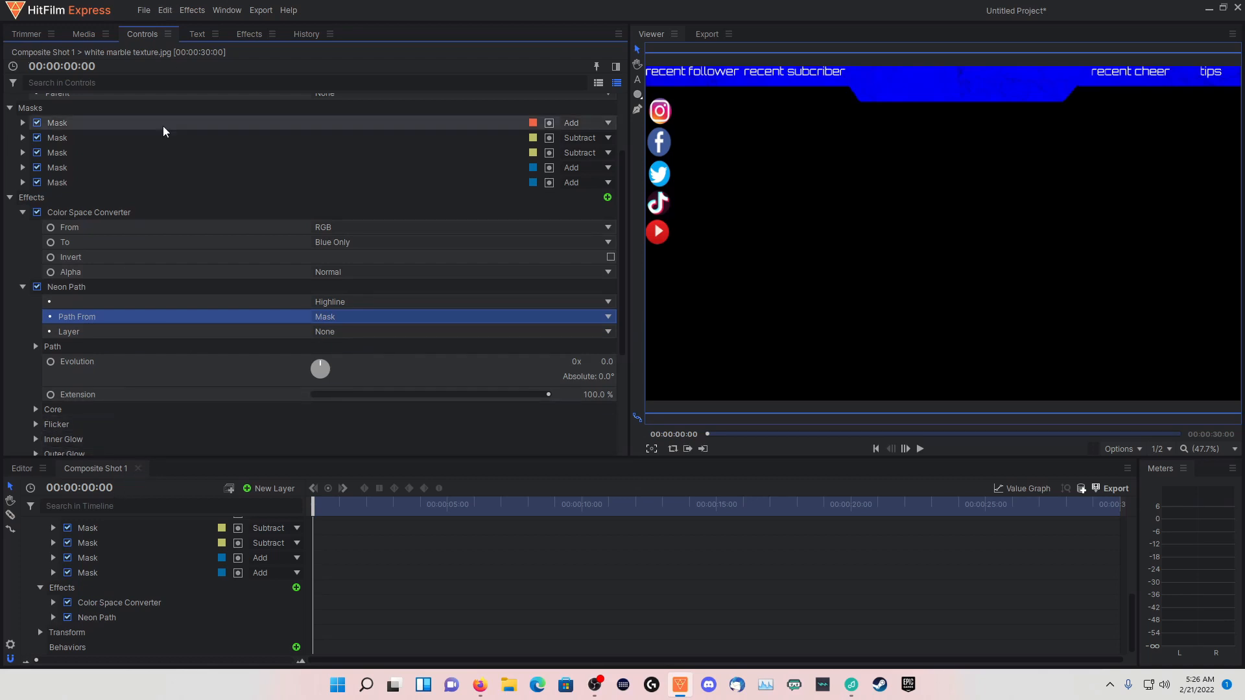
{"action": "left_click", "coordinate": [359, 332]}
{"action": "left_click", "coordinate": [359, 332]}
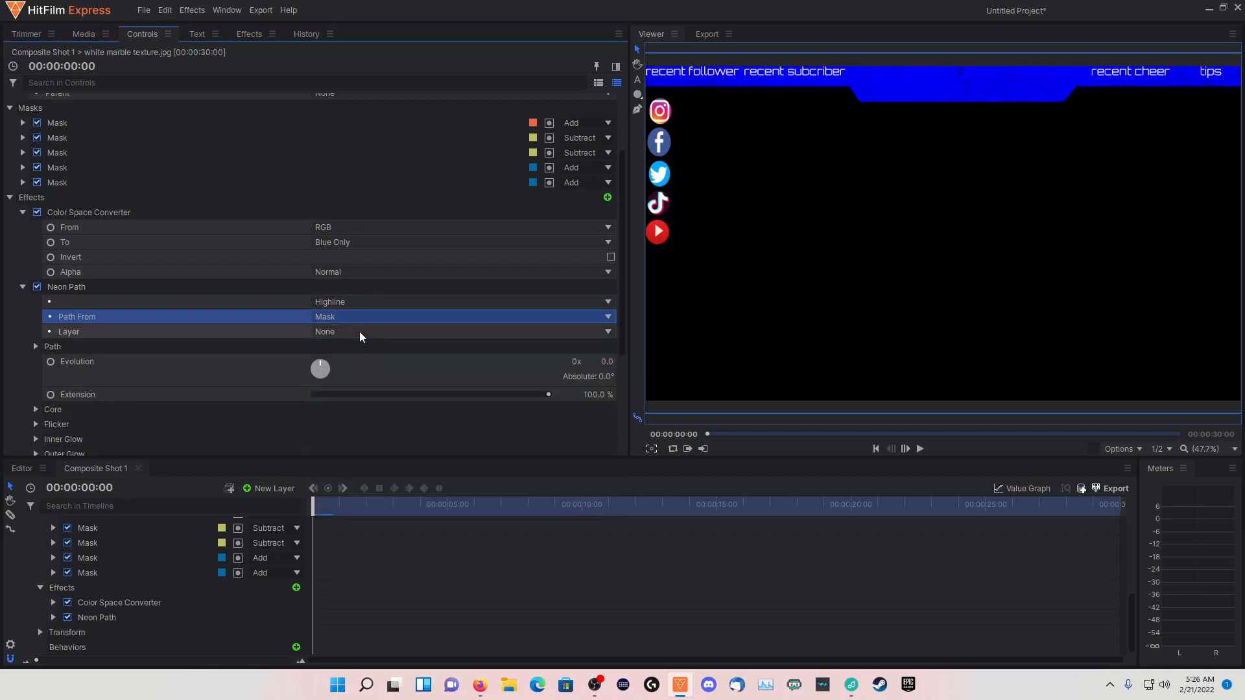
Set Neon Path to the BatesMotel preset with Path From as Mask, and disable the effect
{"action": "left_click", "coordinate": [348, 303]}
{"action": "left_click", "coordinate": [333, 327]}
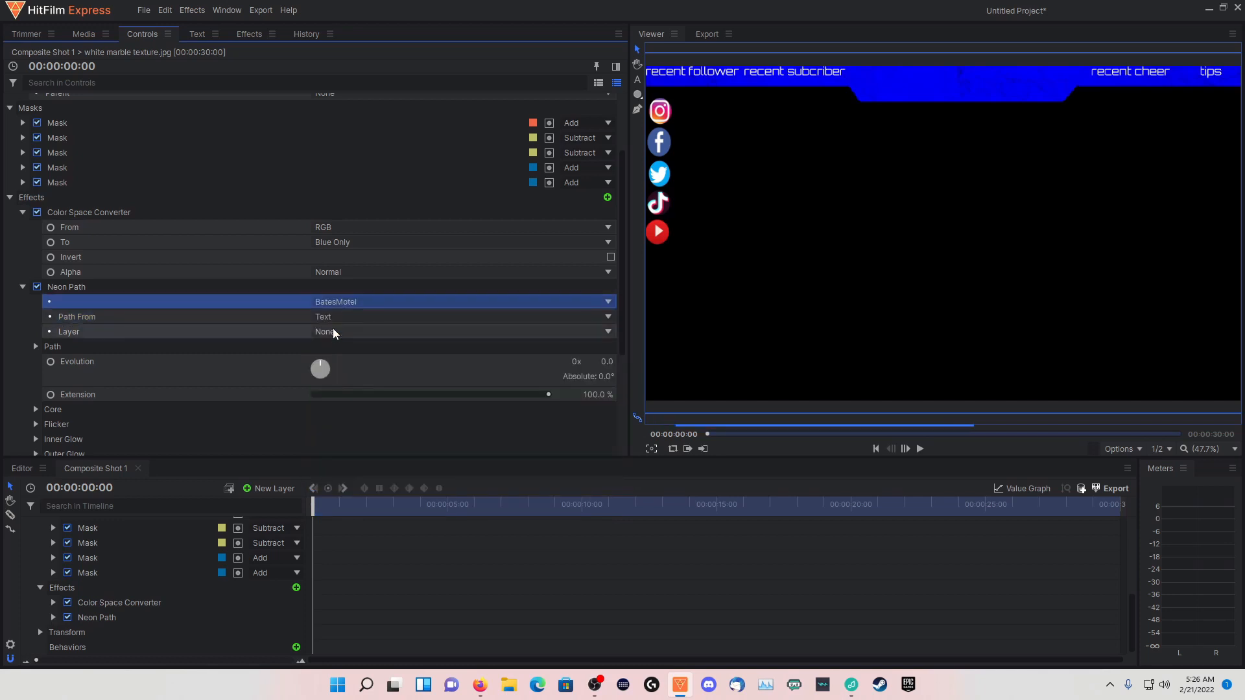
{"action": "left_click", "coordinate": [334, 317]}
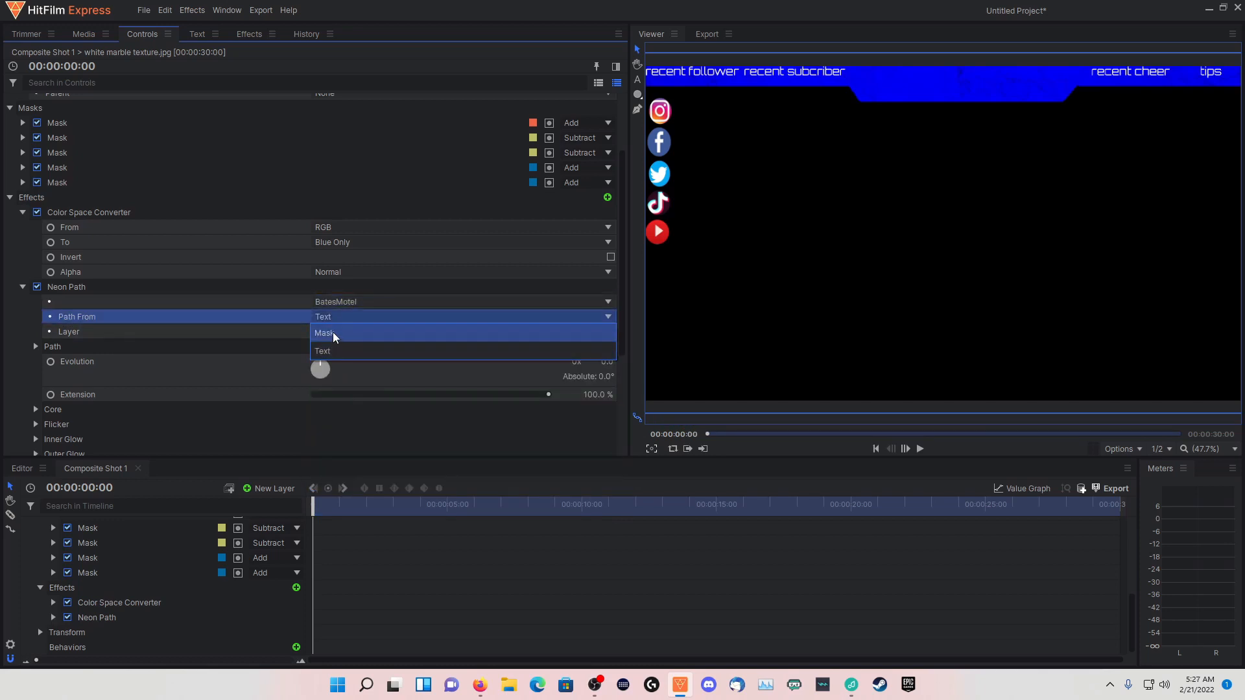
{"action": "left_click", "coordinate": [332, 332]}
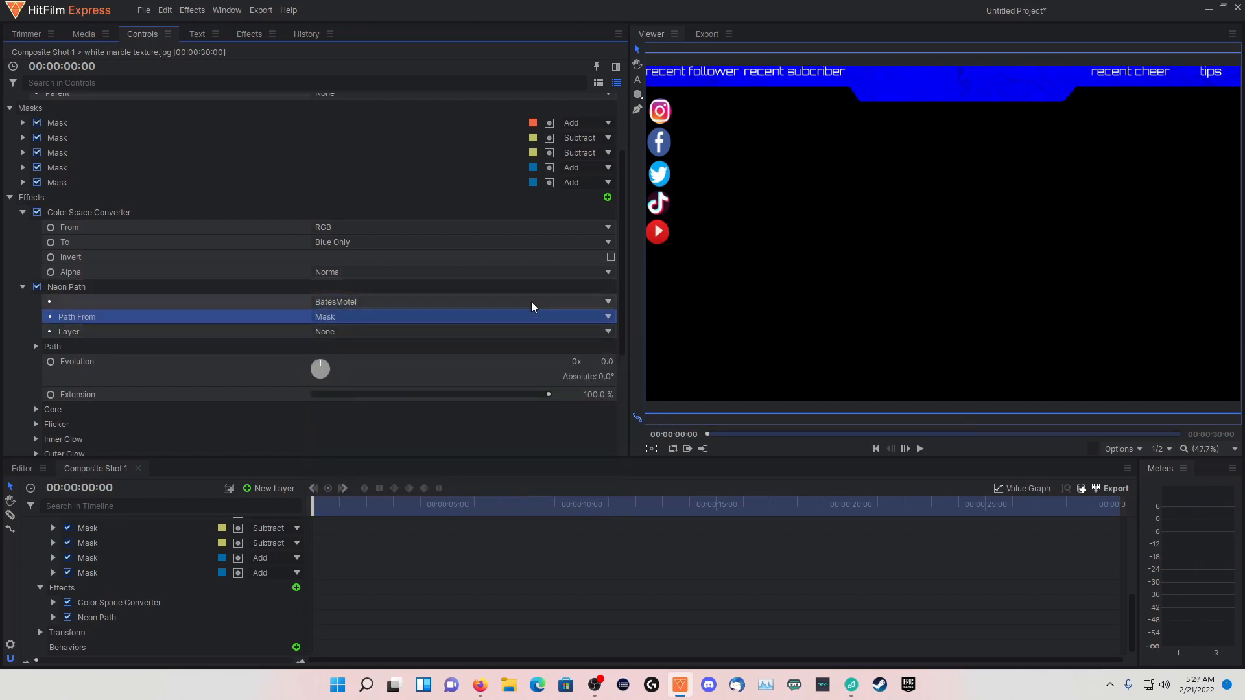
{"action": "left_click", "coordinate": [35, 287]}
Search the effects for "neon" and apply Neon Glow to the white marble texture layer
{"action": "left_click", "coordinate": [242, 36]}
{"action": "left_click", "coordinate": [222, 58]}
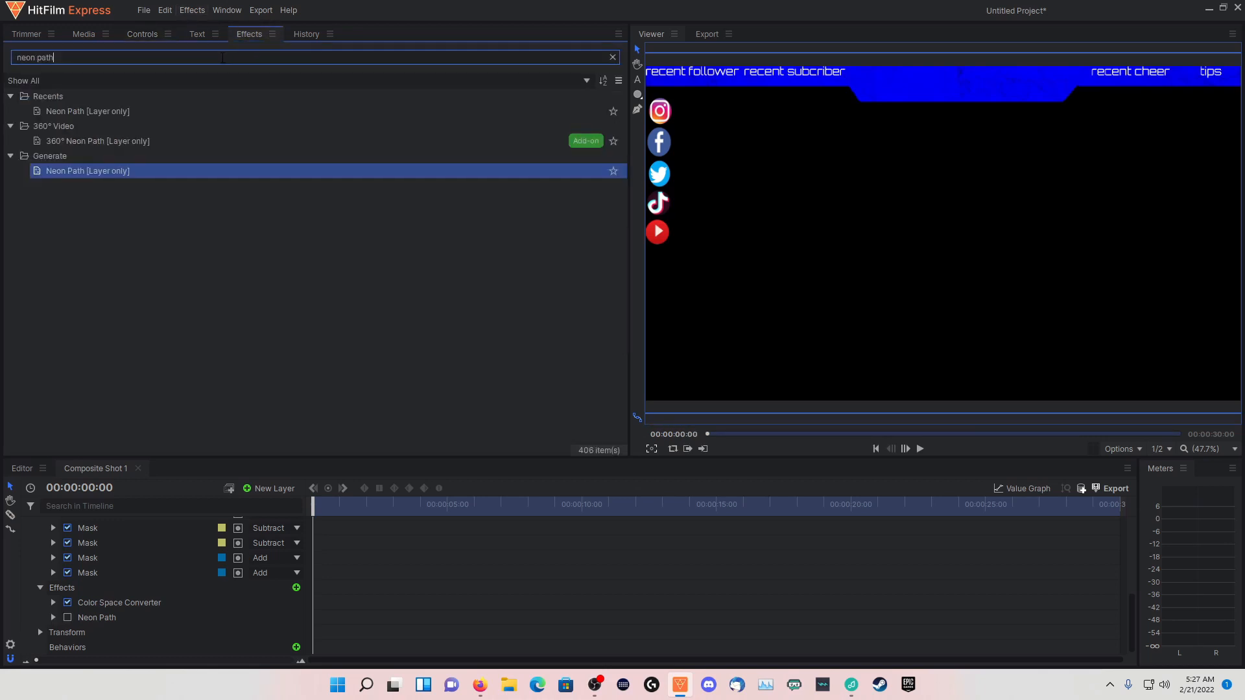
{"action": "key", "text": "ctrl+a"}
{"action": "type", "text": "n"}
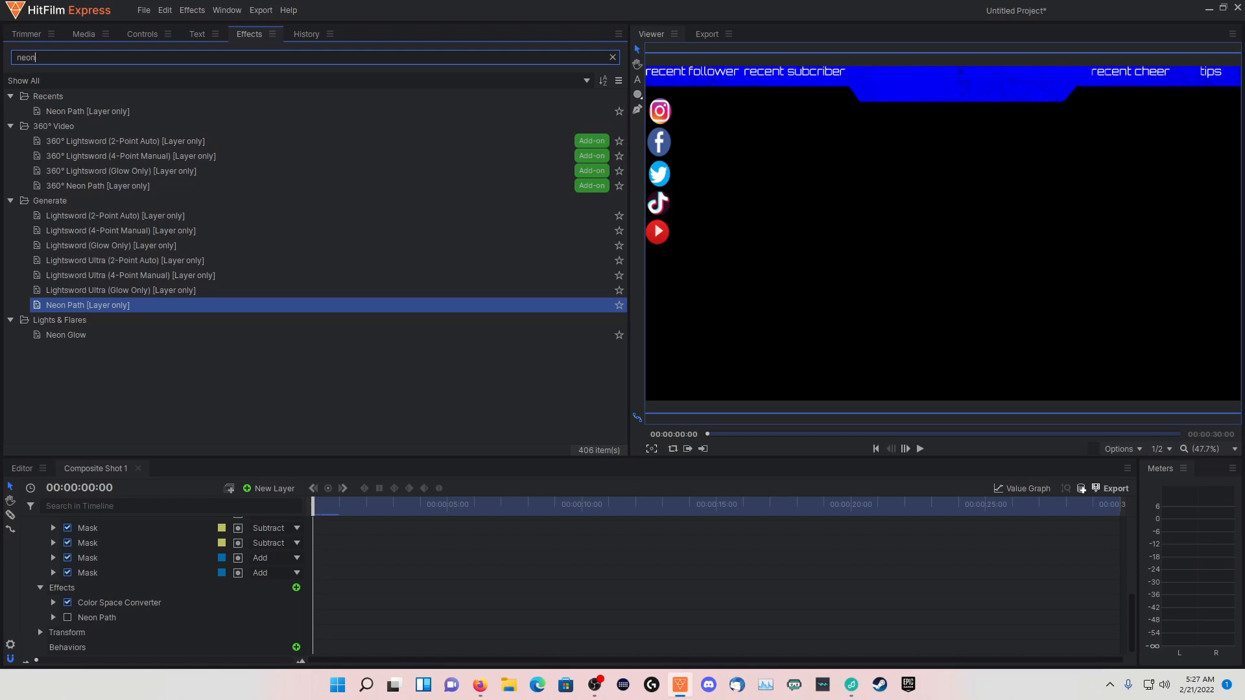
{"action": "left_click_drag", "start_coordinate": [59, 334], "coordinate": [107, 555]}
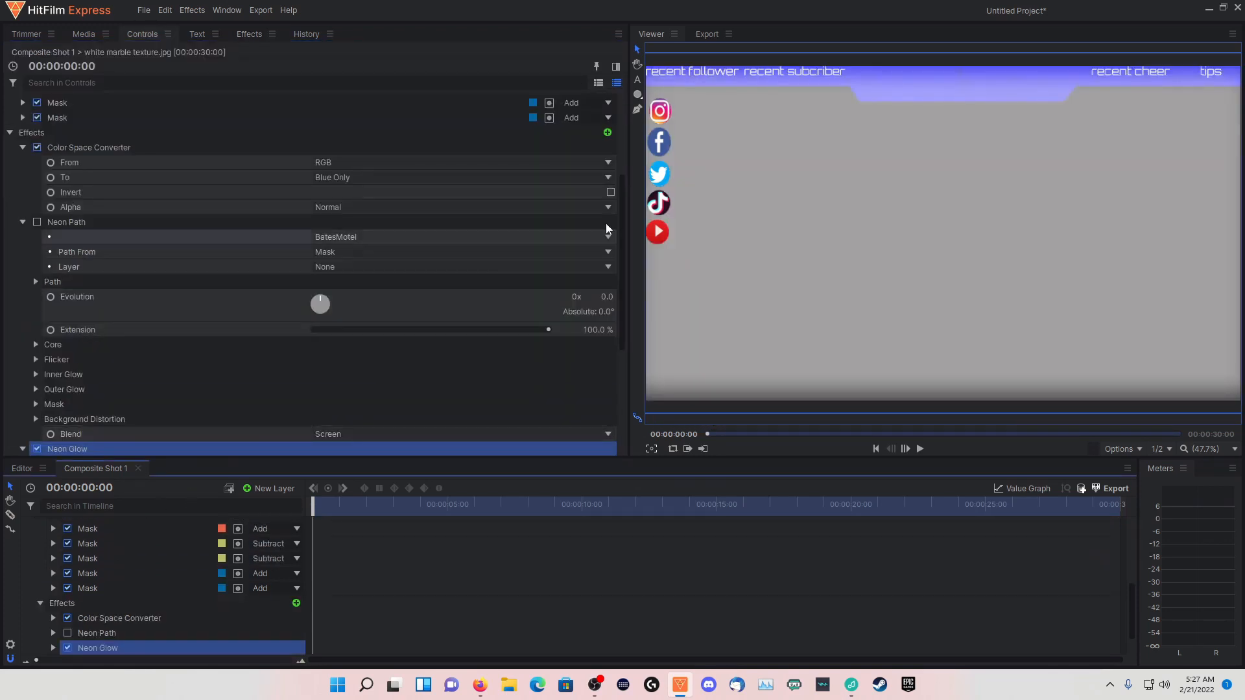
Try the Nightcrawler preset on the disabled Neon Path effect, and set Path From to Mask with Layer as None
{"action": "left_click", "coordinate": [345, 240]}
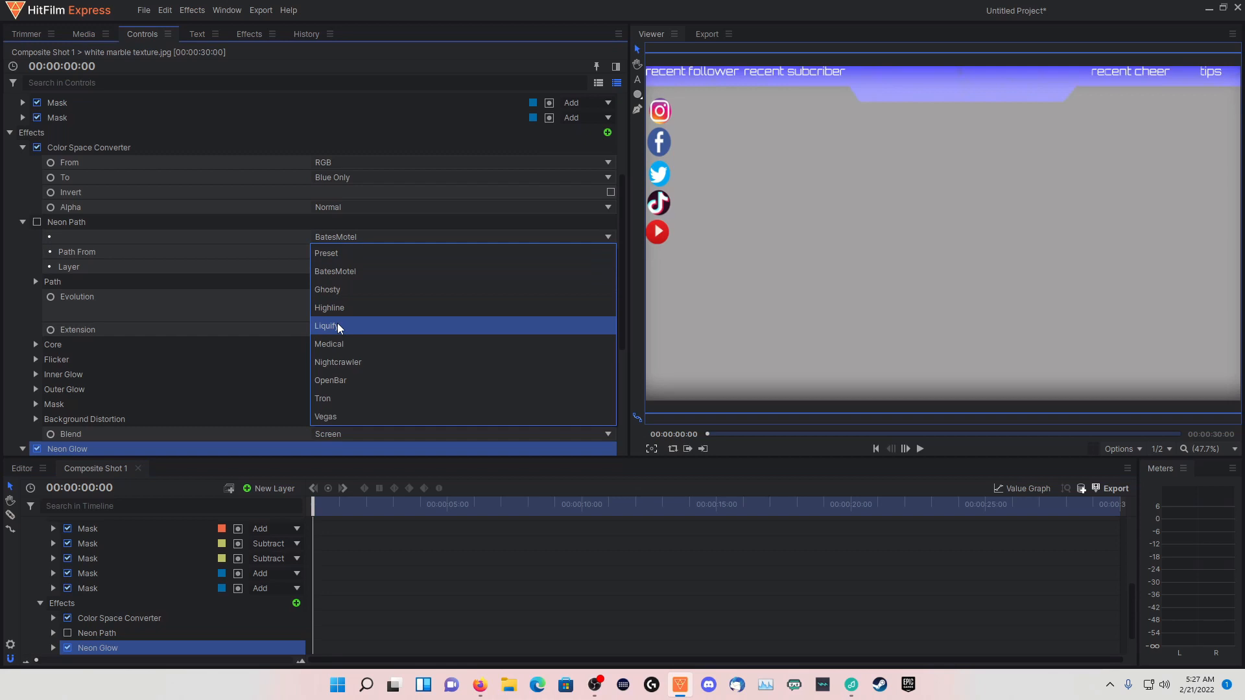
{"action": "left_click", "coordinate": [333, 357]}
{"action": "left_click", "coordinate": [364, 239]}
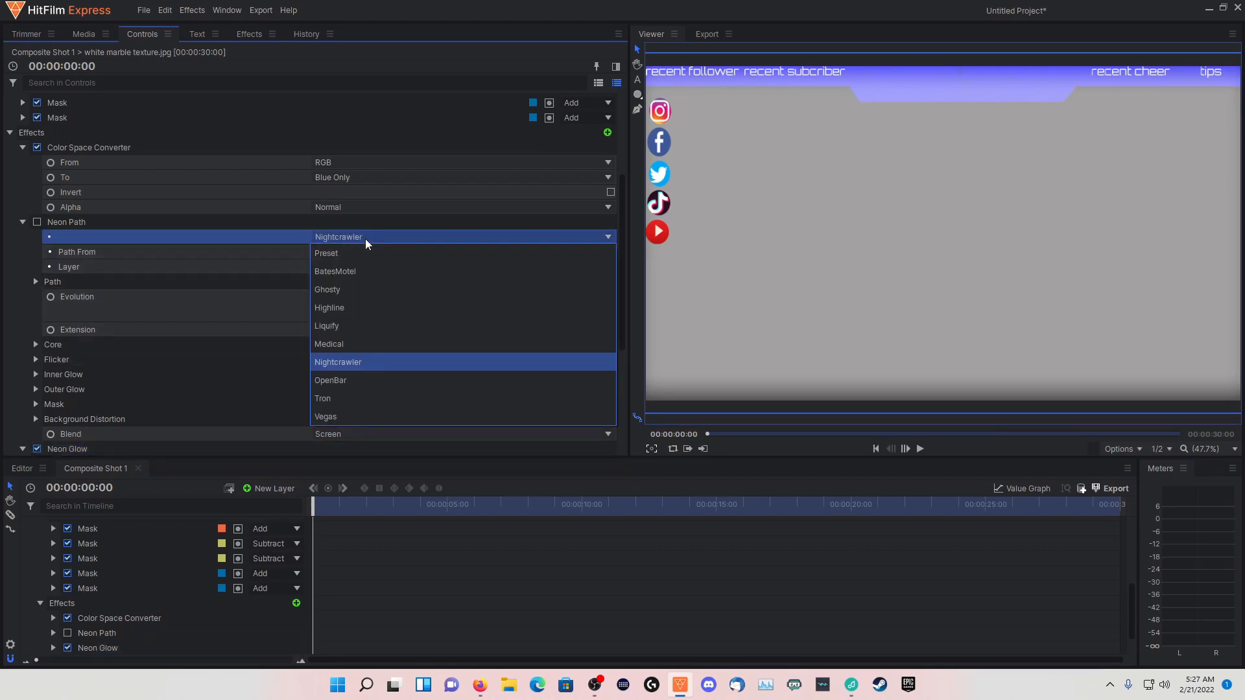
{"action": "left_click", "coordinate": [364, 238]}
{"action": "left_click", "coordinate": [355, 252]}
{"action": "left_click", "coordinate": [346, 267]}
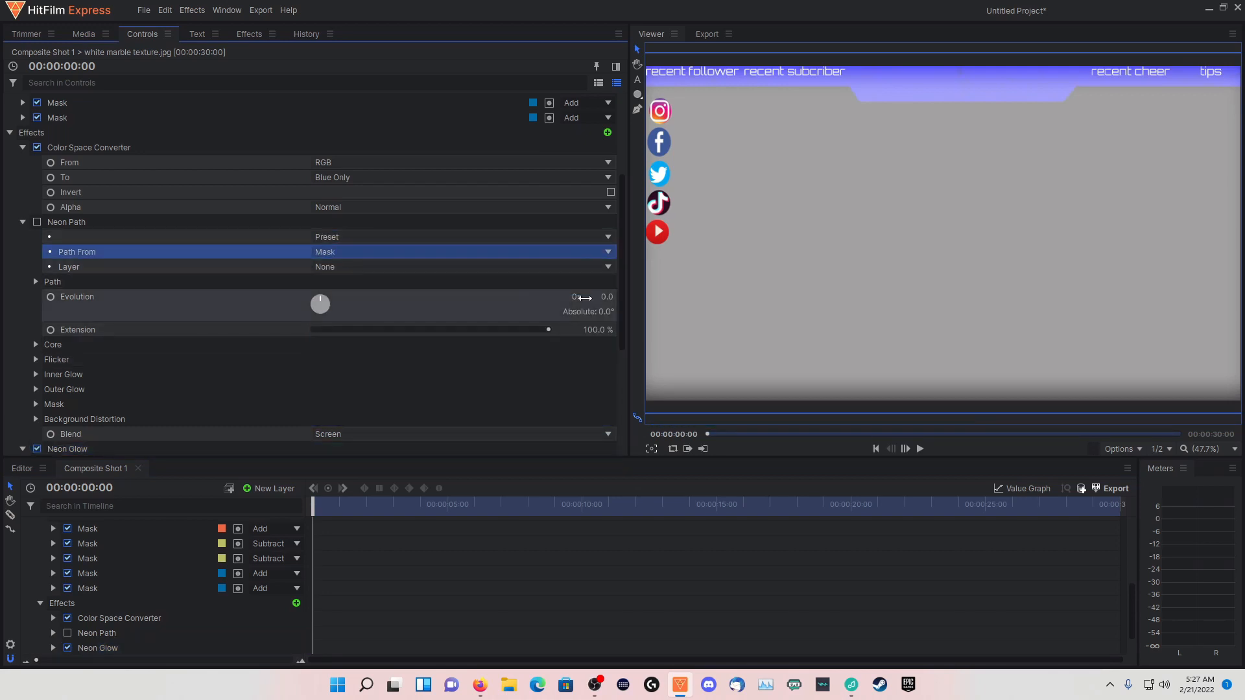
{"action": "left_click", "coordinate": [438, 270]}
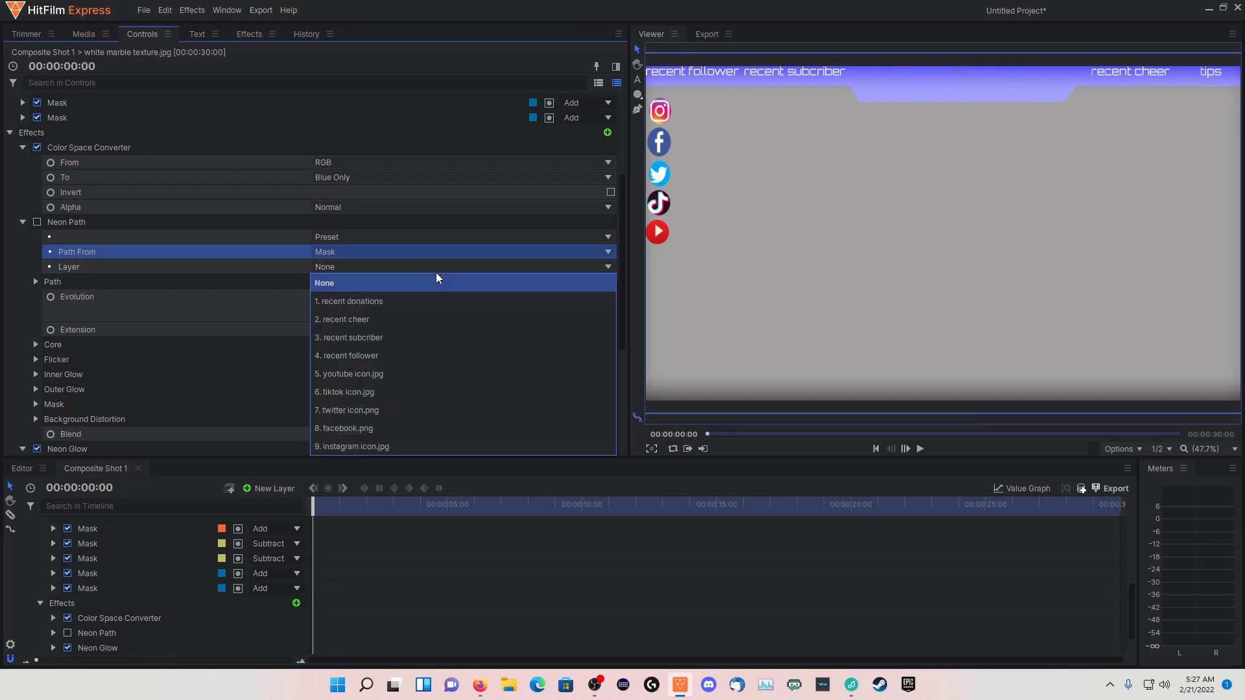
{"action": "left_click", "coordinate": [356, 283]}
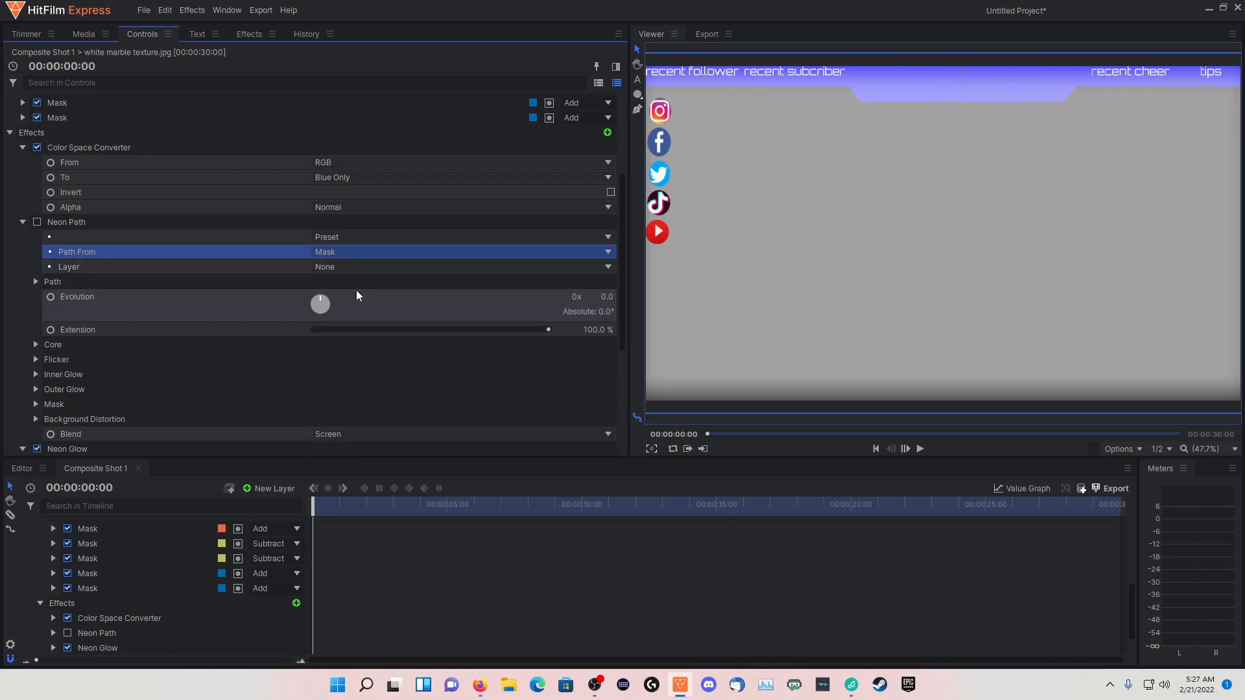
Review the Neon Path layer and path source options, and set its preset to BatesMotel
{"action": "left_click", "coordinate": [352, 238]}
{"action": "left_click", "coordinate": [338, 252]}
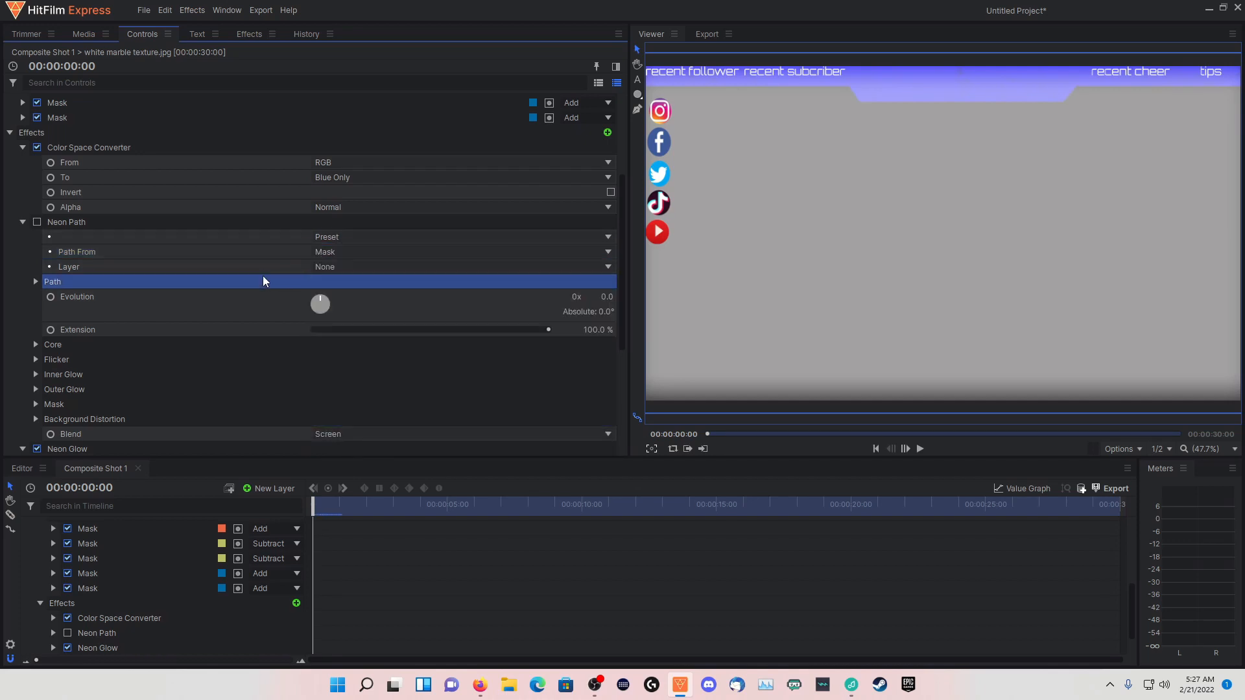
{"action": "left_click", "coordinate": [337, 268]}
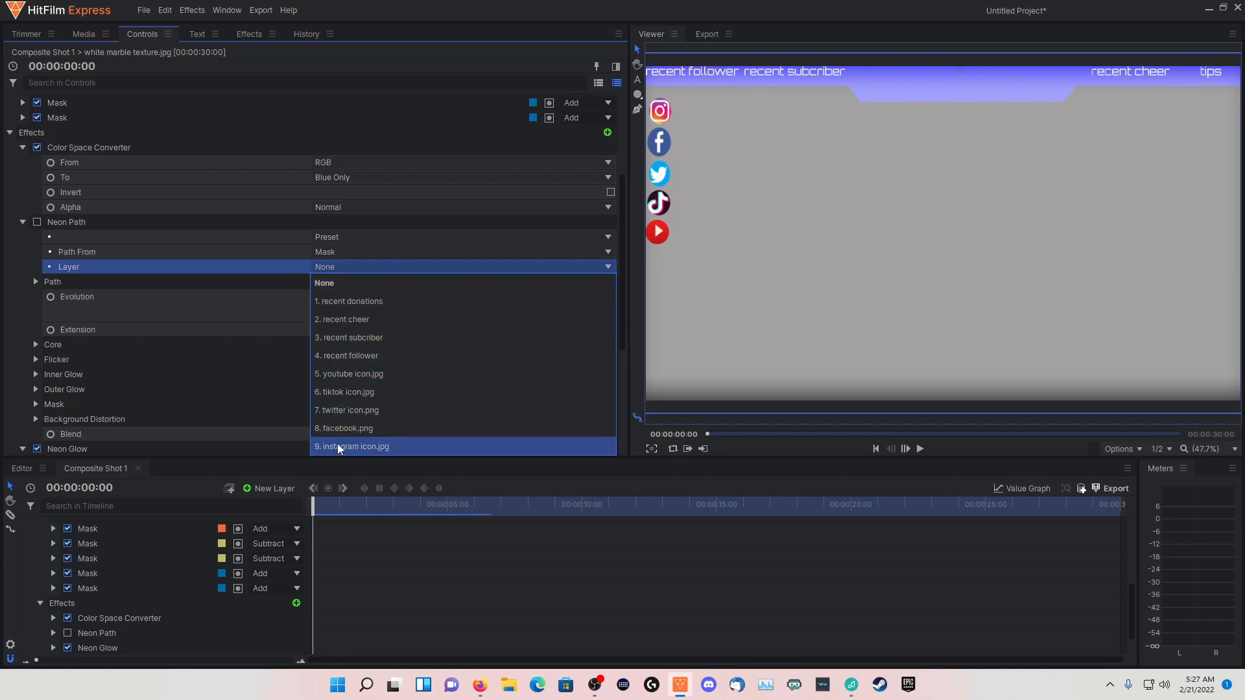
{"action": "left_click", "coordinate": [321, 267]}
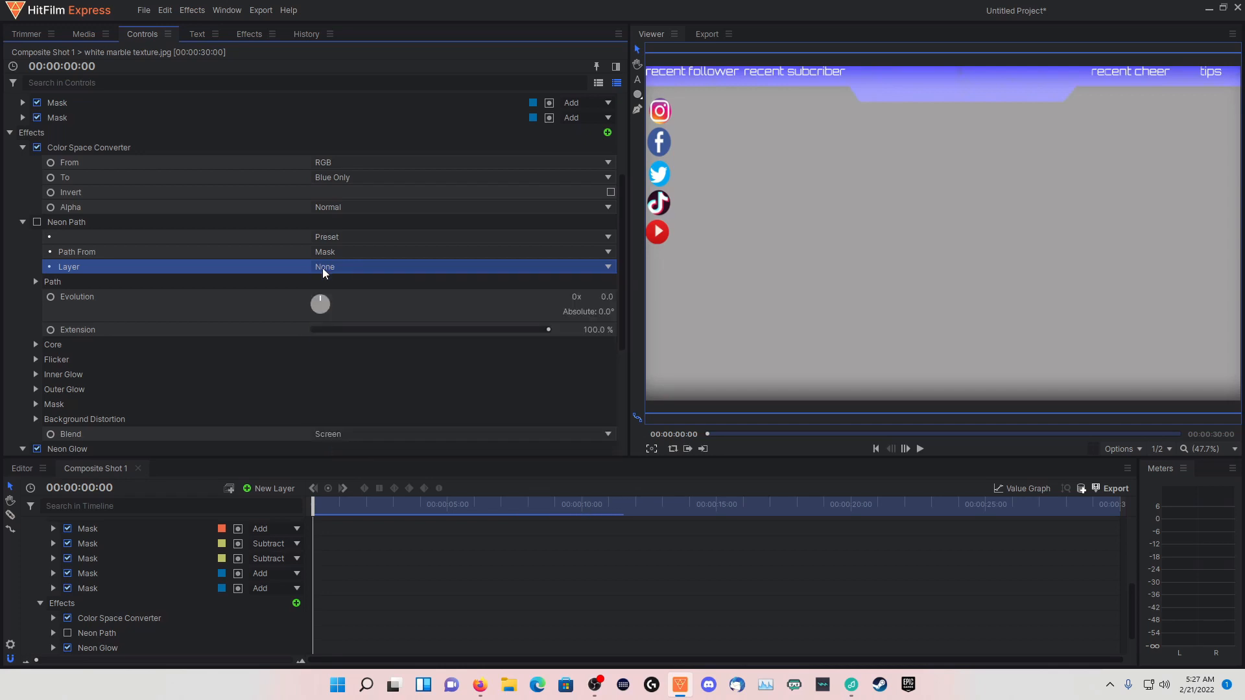
{"action": "left_click", "coordinate": [332, 253]}
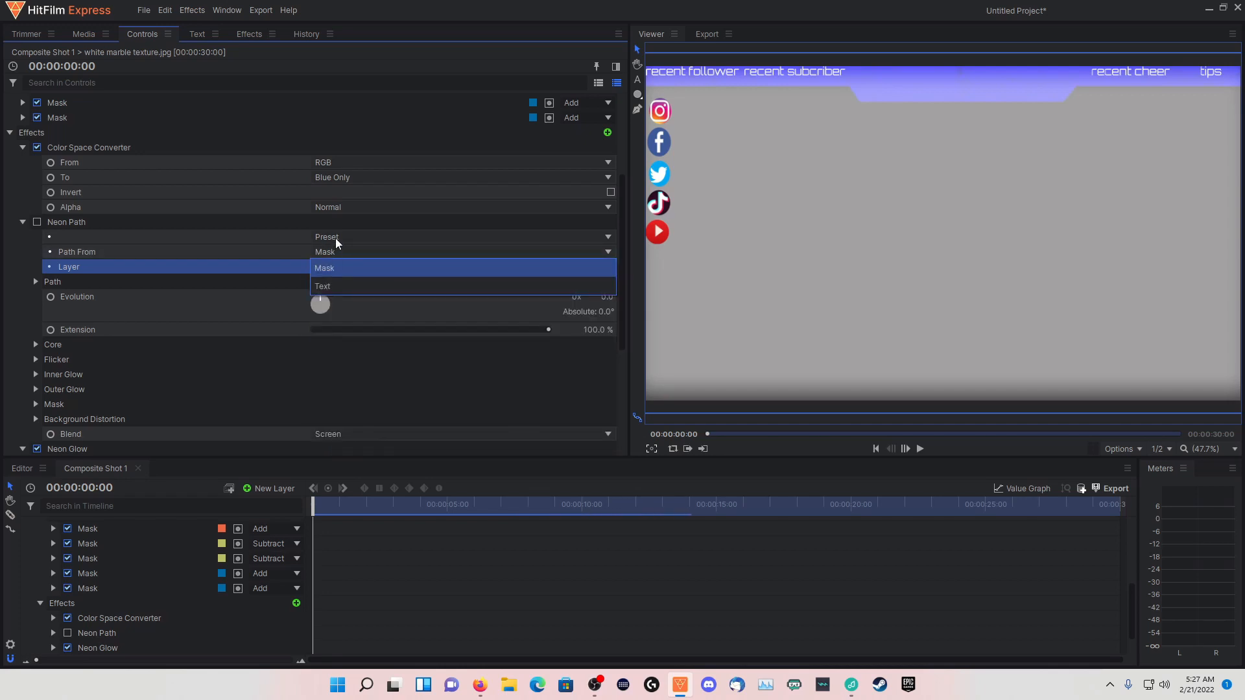
{"action": "left_click", "coordinate": [329, 253]}
{"action": "left_click", "coordinate": [327, 237]}
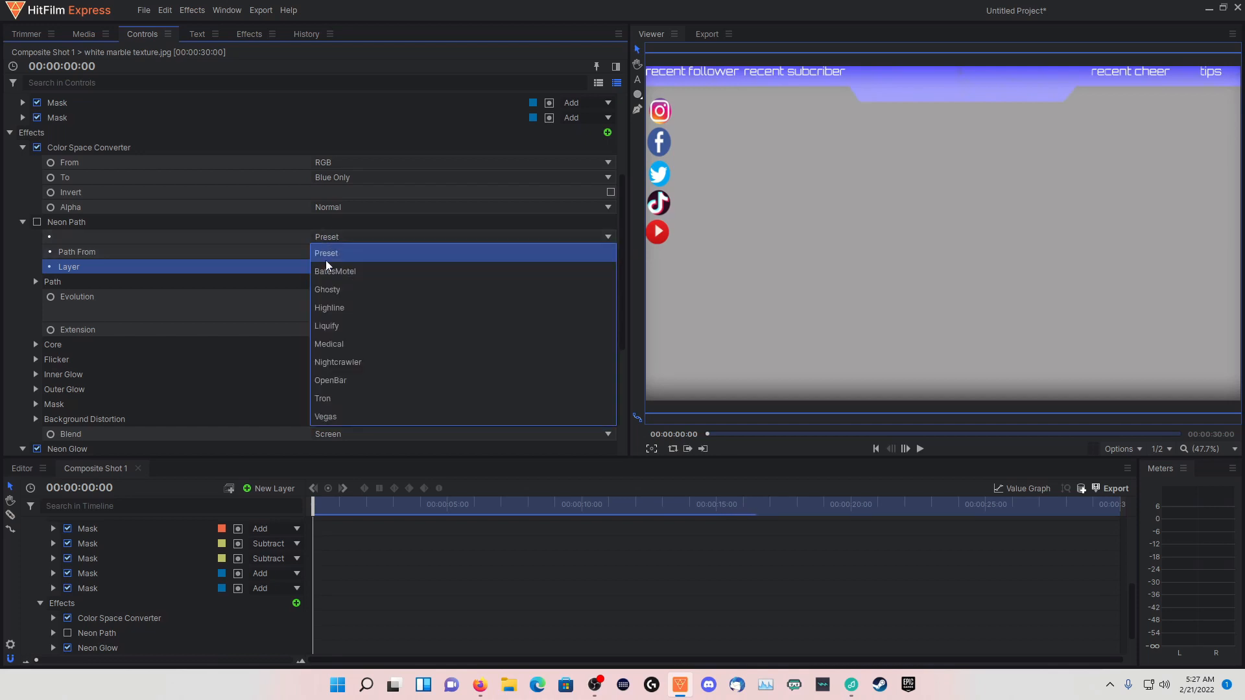
{"action": "left_click", "coordinate": [326, 272]}
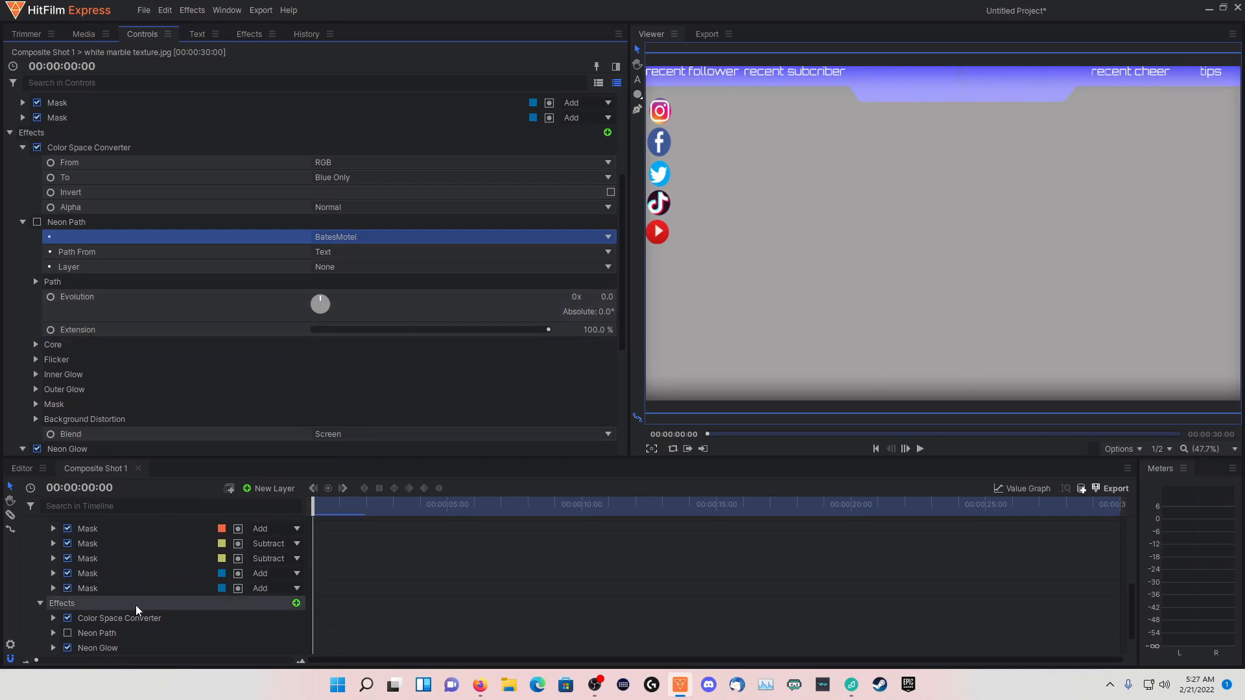
Disable the Neon Glow effect on the white marble texture layer
{"action": "left_click", "coordinate": [67, 648]}
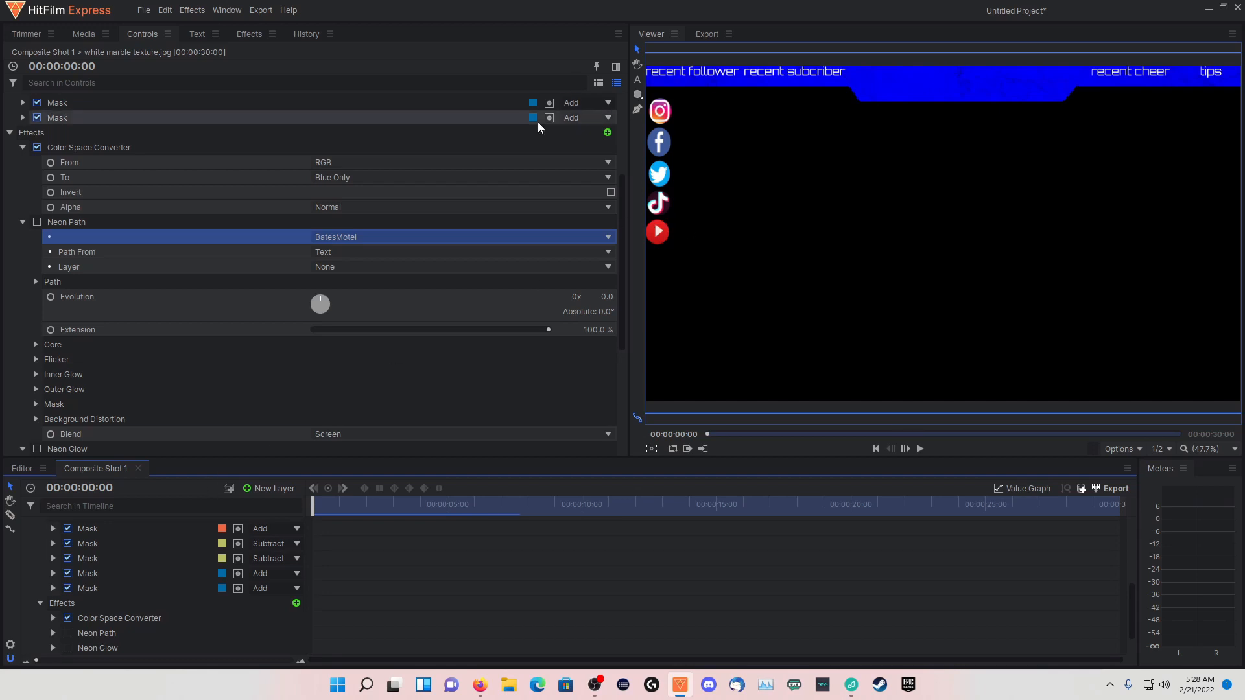
{"action": "scroll", "coordinate": [130, 551], "scroll_direction": "up", "scroll_amount": 10}
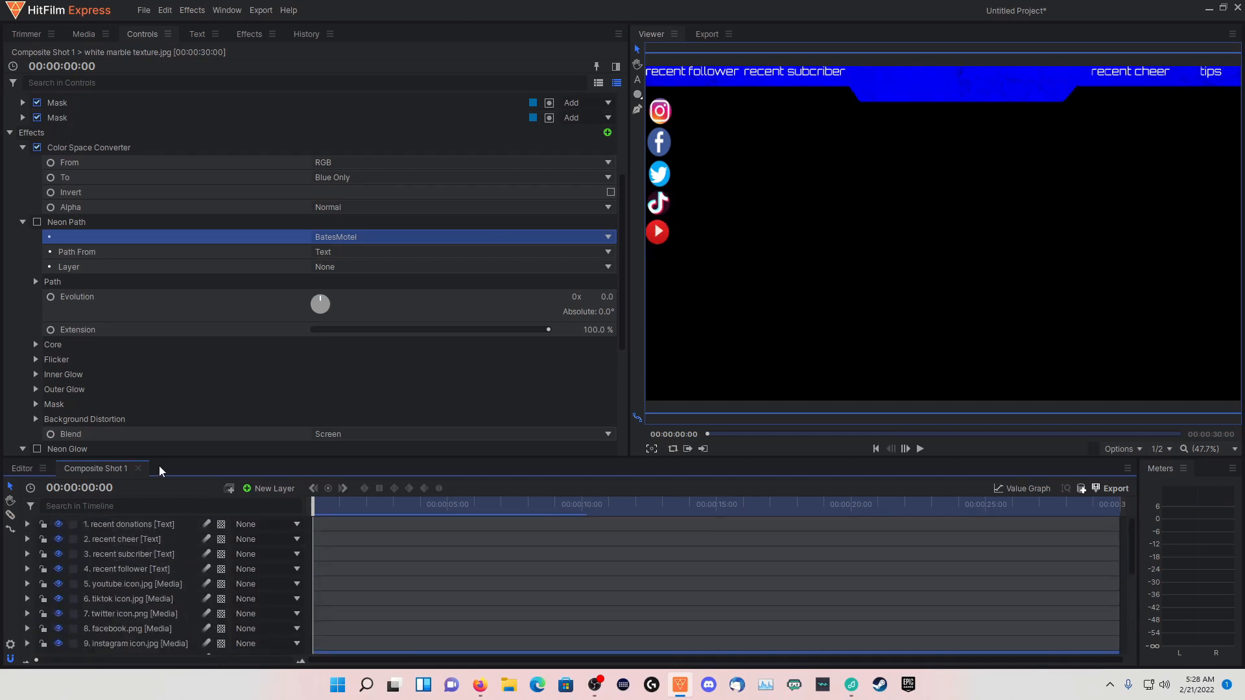
Create a second composite shot at 1920 x 1080, 25 fps, with a 30-second duration
{"action": "left_click", "coordinate": [84, 38]}
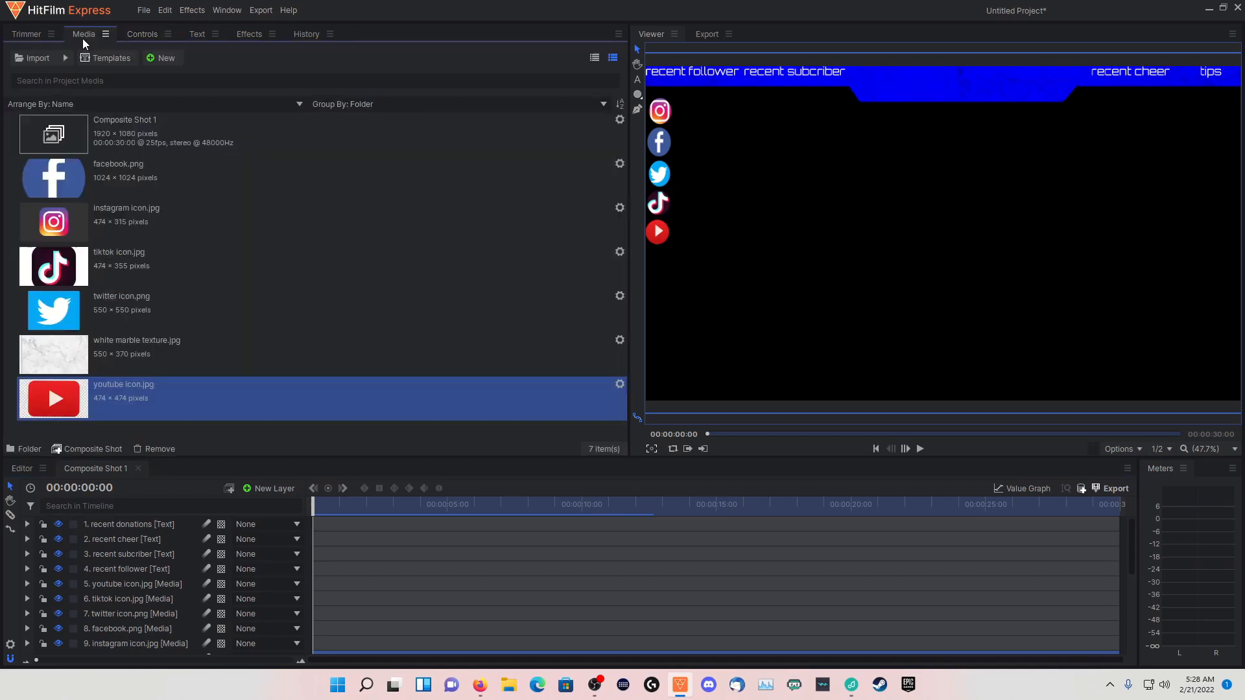
{"action": "left_click", "coordinate": [158, 59]}
{"action": "left_click", "coordinate": [172, 74]}
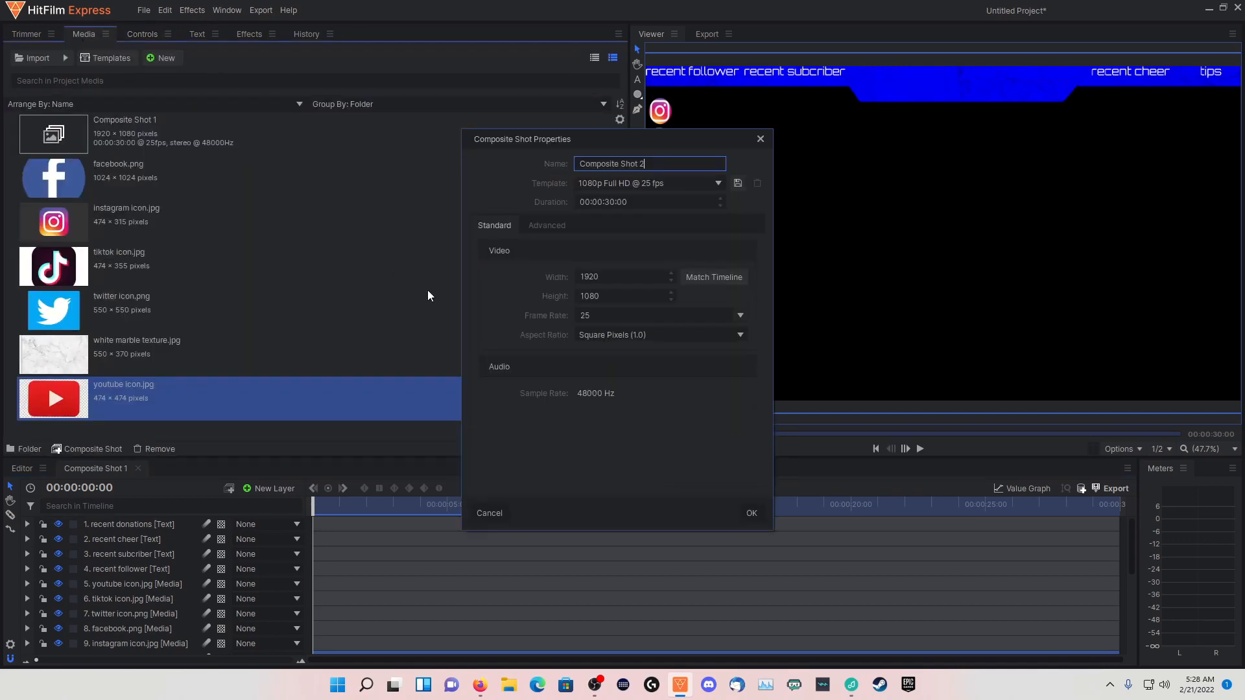
{"action": "left_click", "coordinate": [747, 513]}
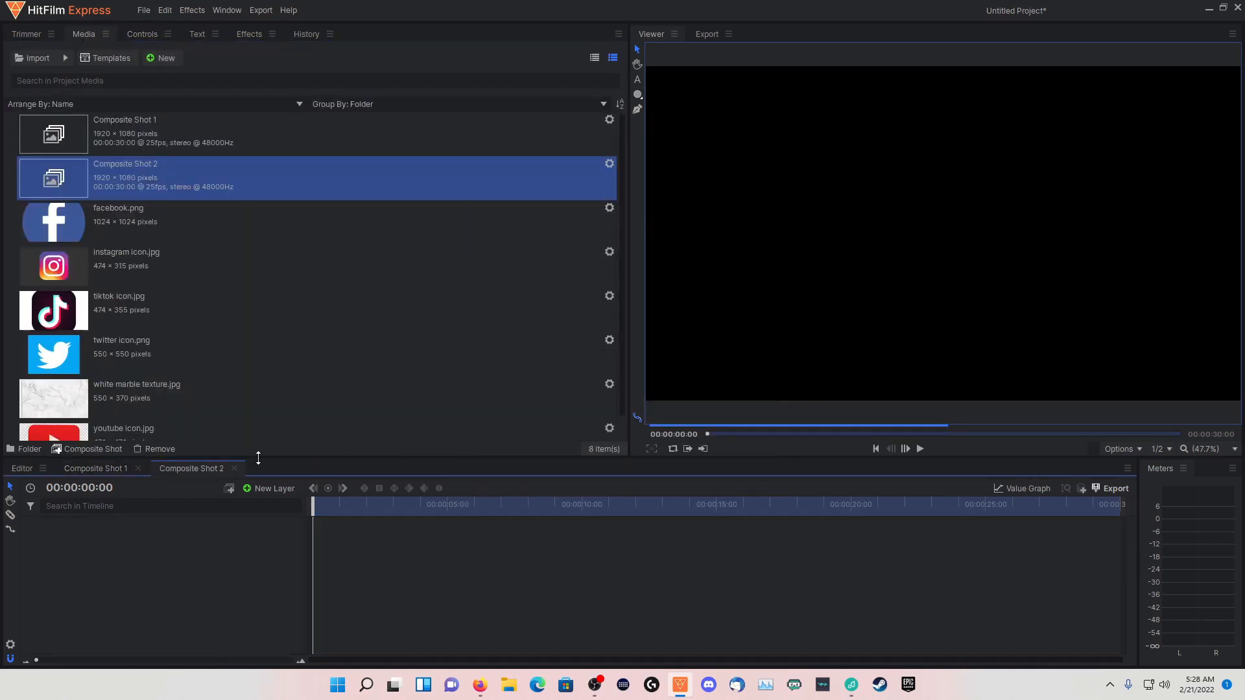
Turn on the viewer's checkerboard background and add Composite Shot 1 as a layer in Composite Shot 2
{"action": "left_click", "coordinate": [1126, 450]}
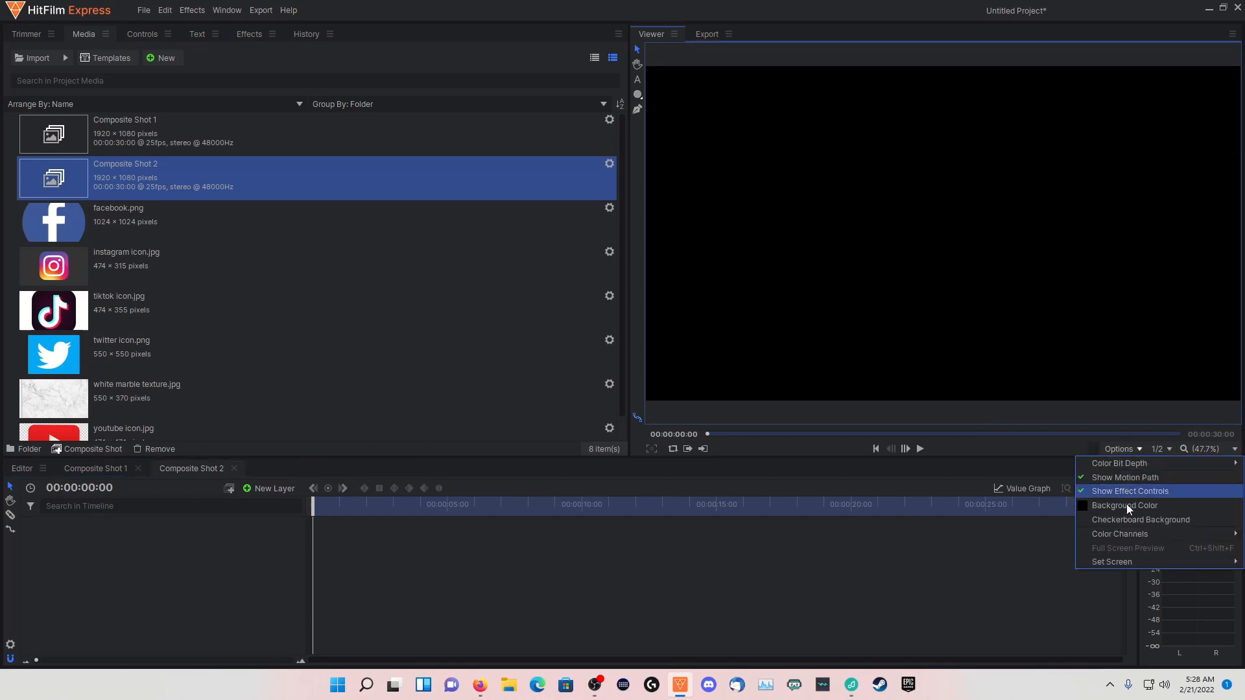
{"action": "left_click", "coordinate": [1123, 518]}
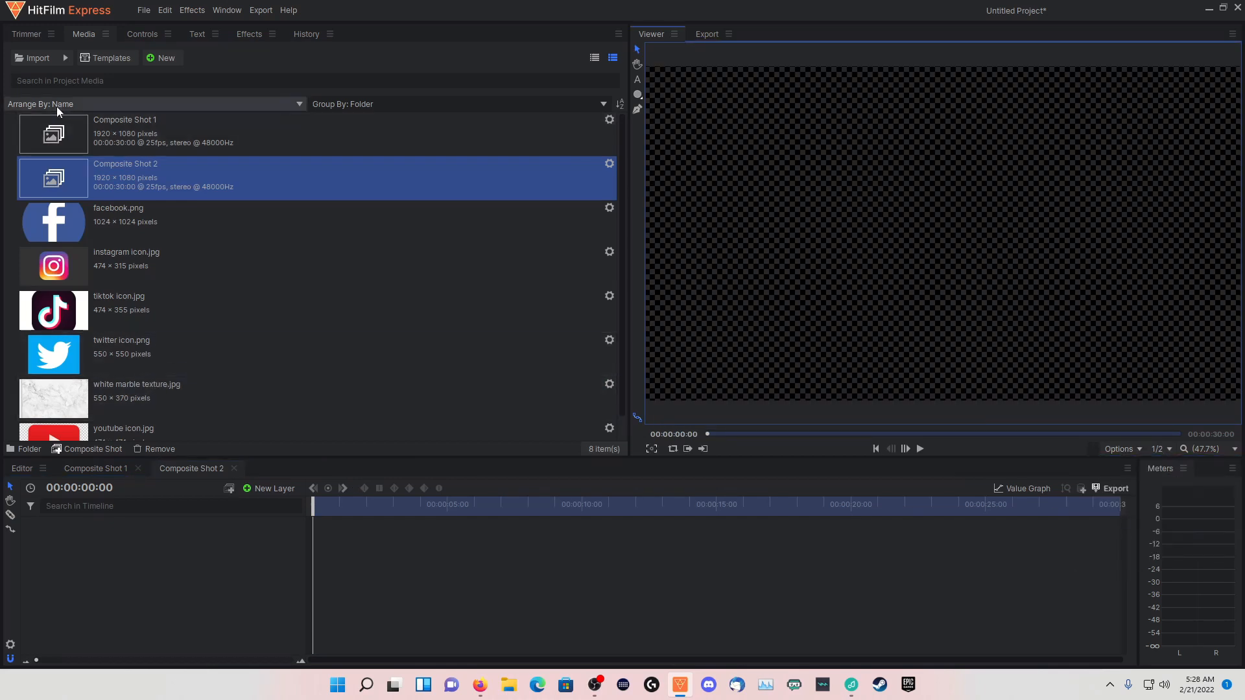
{"action": "left_click_drag", "start_coordinate": [56, 123], "coordinate": [145, 527]}
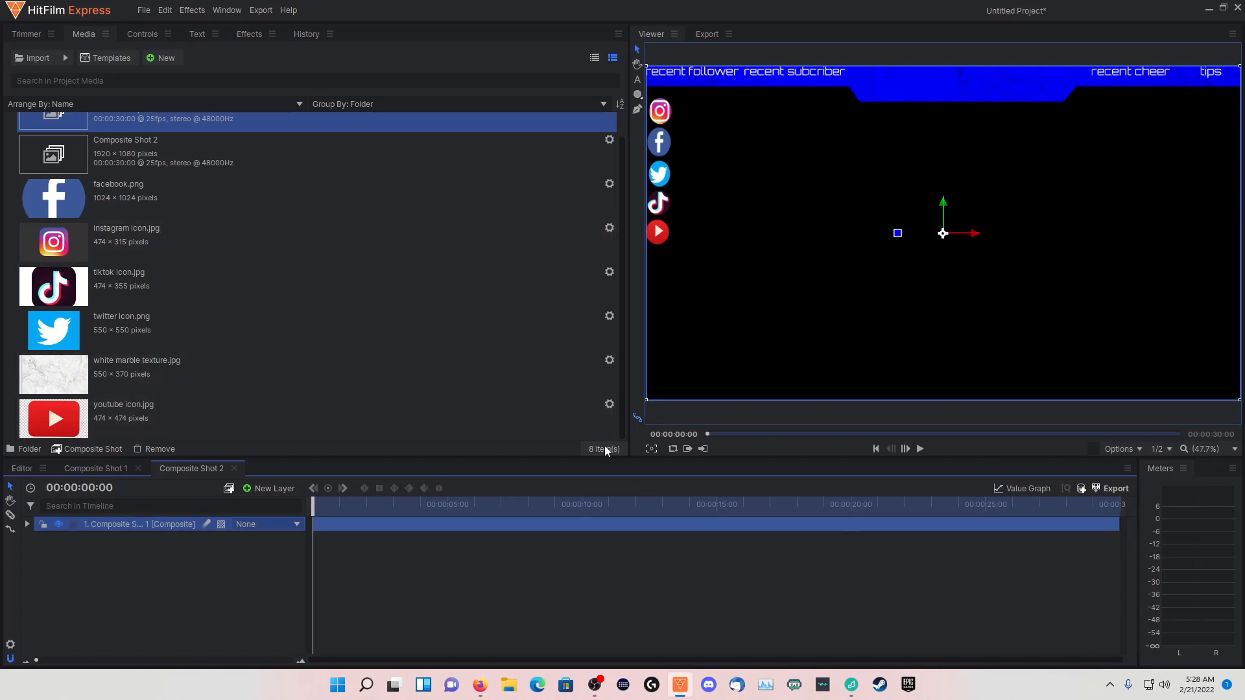
{"action": "left_click_drag", "start_coordinate": [322, 507], "coordinate": [290, 518]}
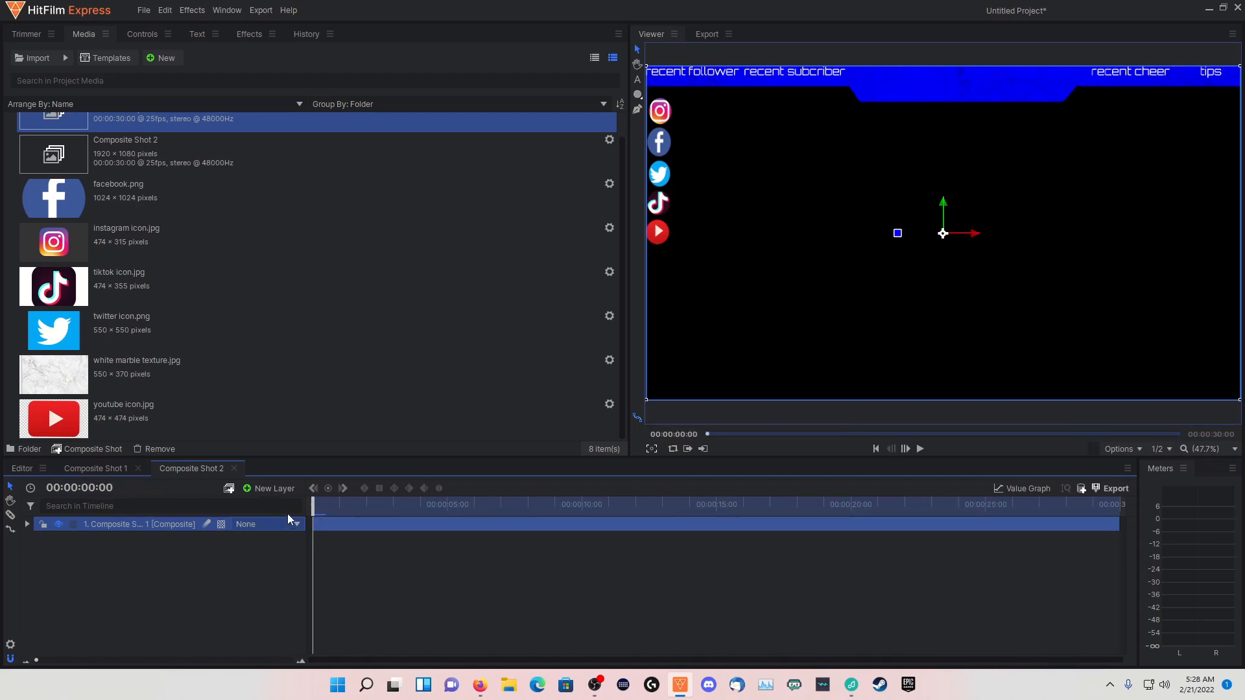
Search the effects for "demu" and apply Demult to the Composite Shot 1 layer
{"action": "left_click", "coordinate": [250, 35]}
{"action": "left_click", "coordinate": [246, 57]}
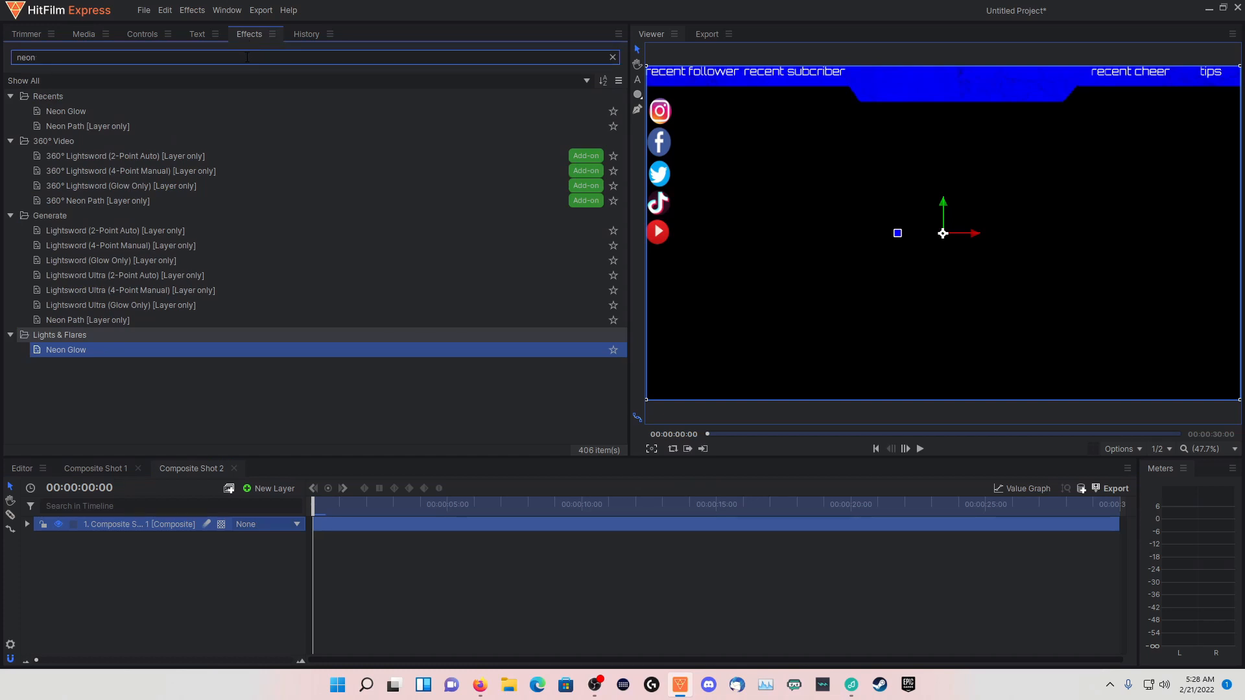
{"action": "left_click_drag", "start_coordinate": [246, 57], "coordinate": [7, 59]}
{"action": "type", "text": "demuylt"}
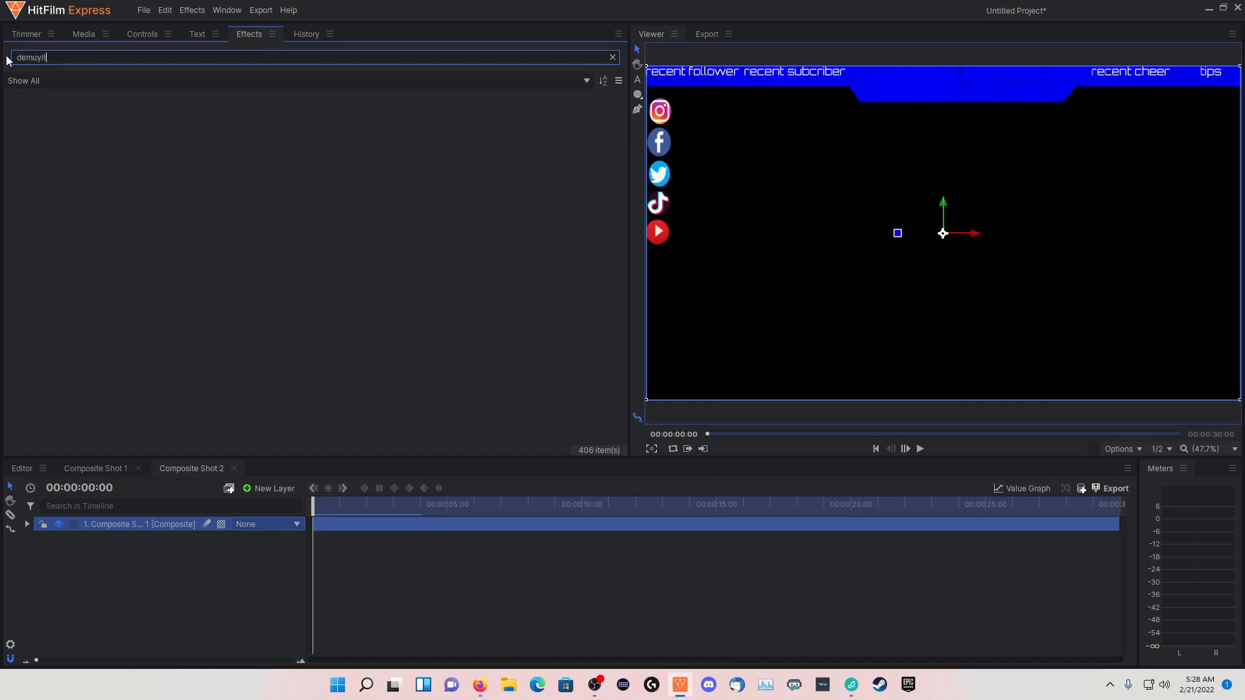
{"action": "key", "text": "BackSpace"}
{"action": "left_click_drag", "start_coordinate": [42, 106], "coordinate": [99, 518]}
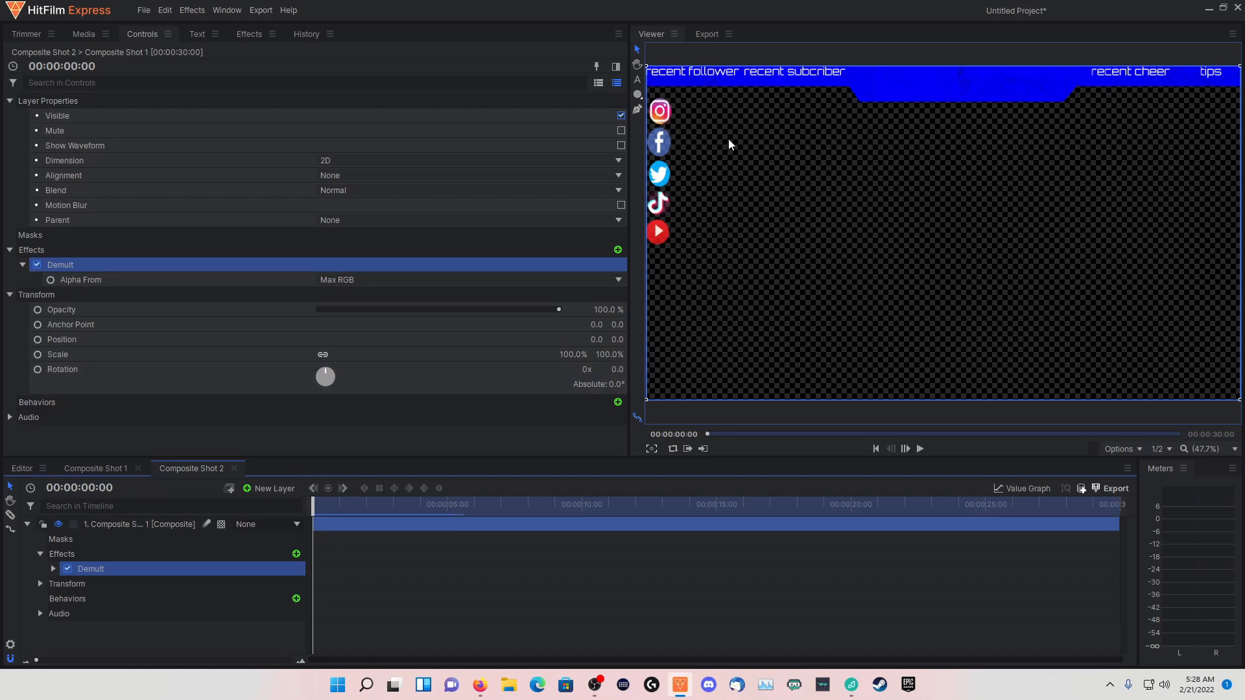
{"action": "left_click", "coordinate": [27, 524]}
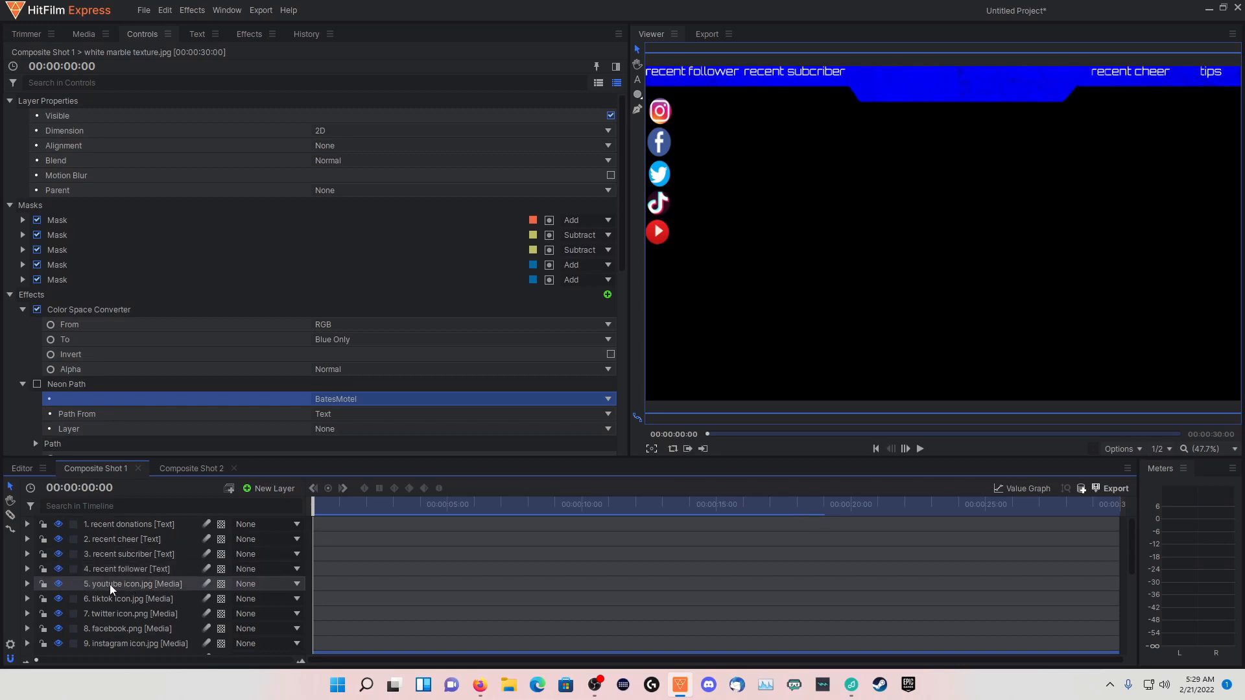
In Composite Shot 1, nudge the YouTube icon horizontally to about -915.7, and return to Composite Shot 2
{"action": "scroll", "coordinate": [110, 585], "scroll_direction": "down", "scroll_amount": 1}
{"action": "left_click", "coordinate": [107, 546]}
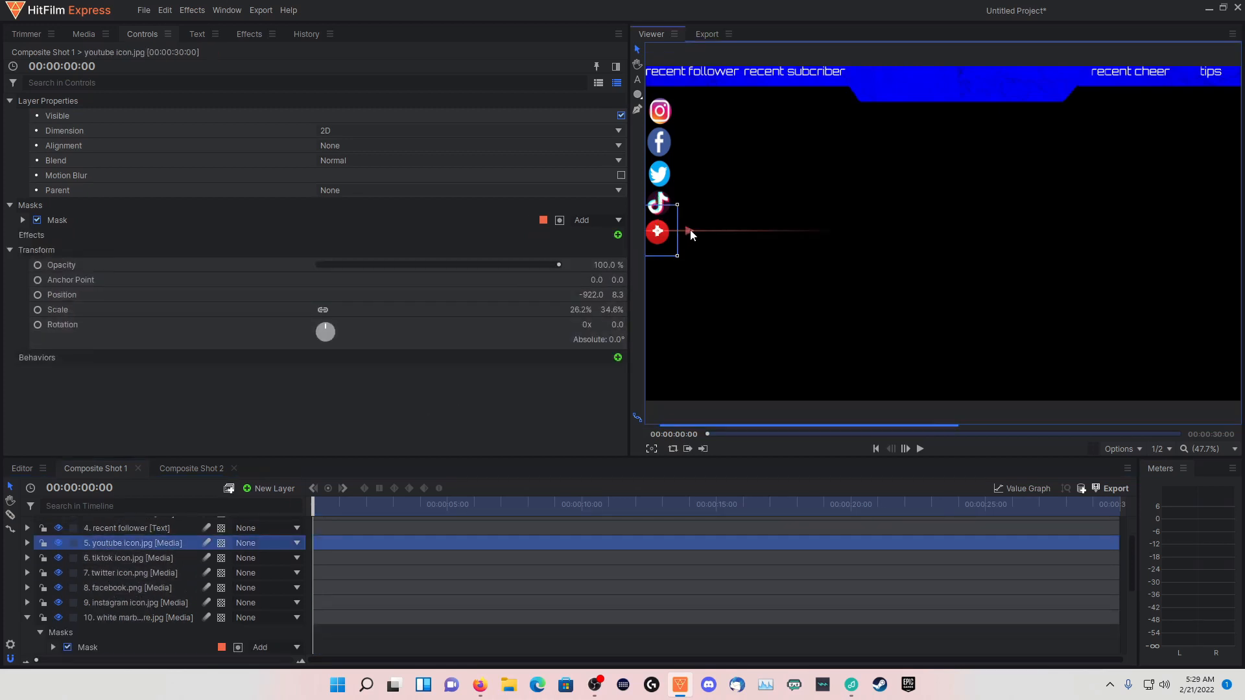
{"action": "left_click_drag", "start_coordinate": [689, 232], "coordinate": [691, 234]}
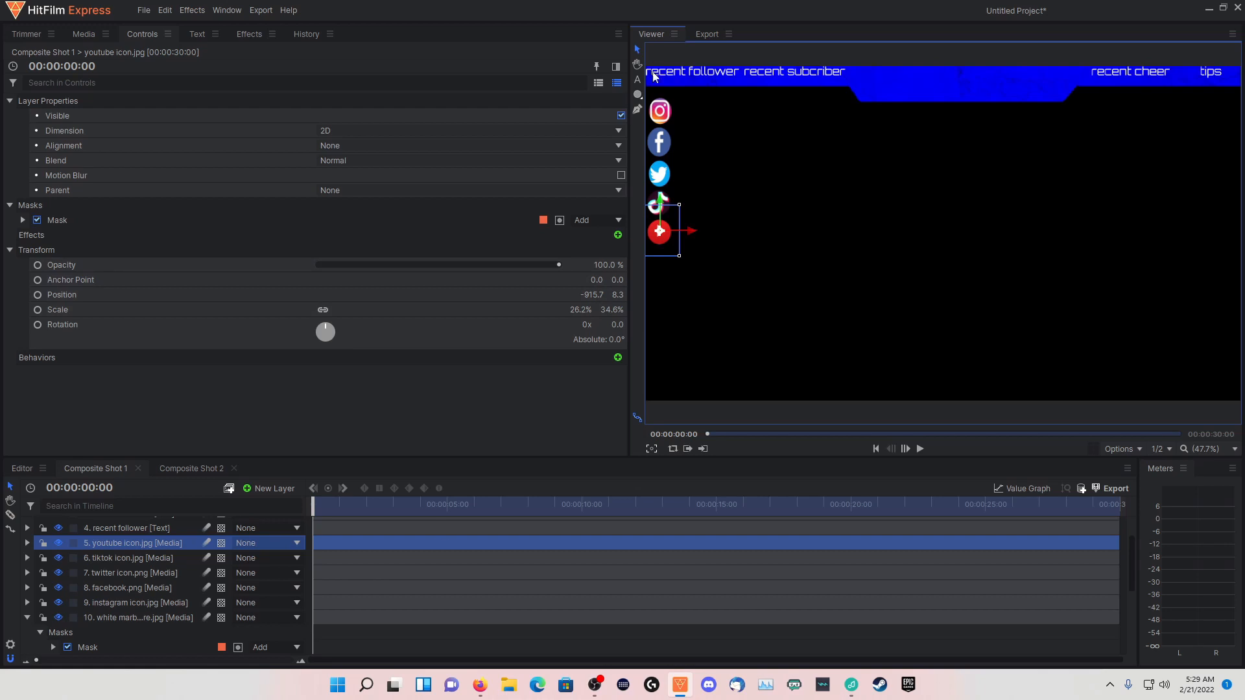
{"action": "scroll", "coordinate": [130, 570], "scroll_direction": "down", "scroll_amount": 1}
{"action": "left_click", "coordinate": [188, 468]}
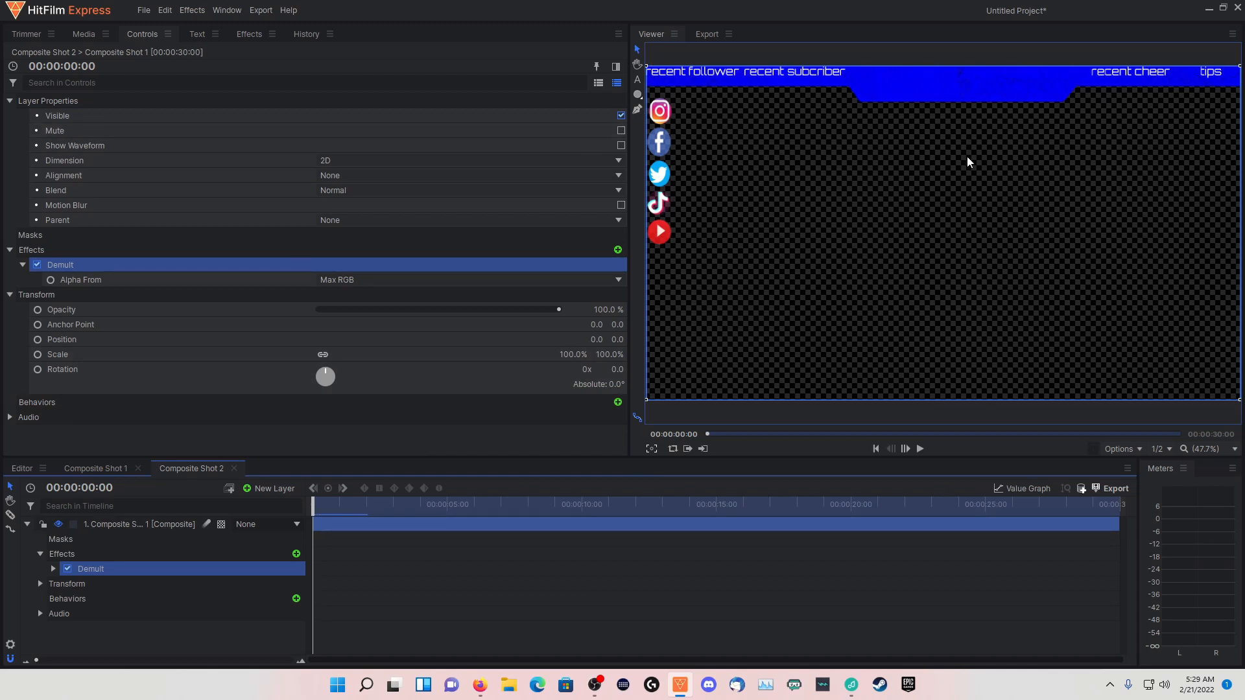
Search the effects for "neon path" and apply Neon Path to the Composite Shot 1 layer
{"action": "left_click", "coordinate": [249, 34]}
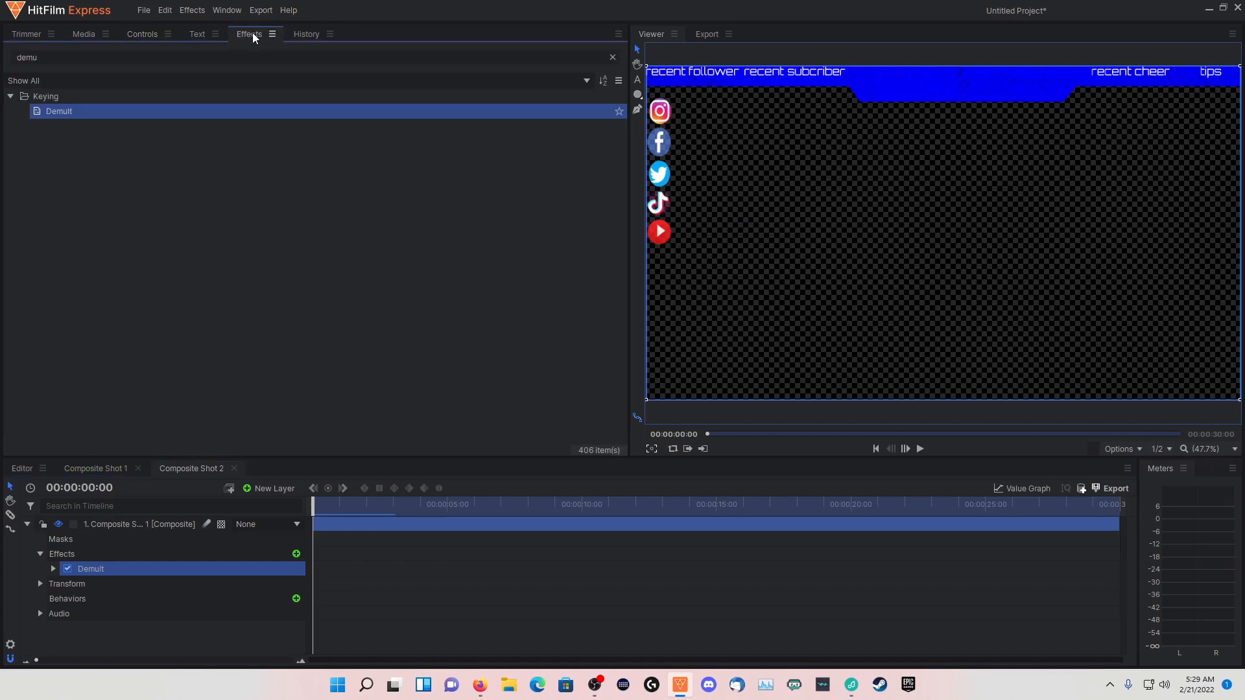
{"action": "left_click", "coordinate": [167, 60]}
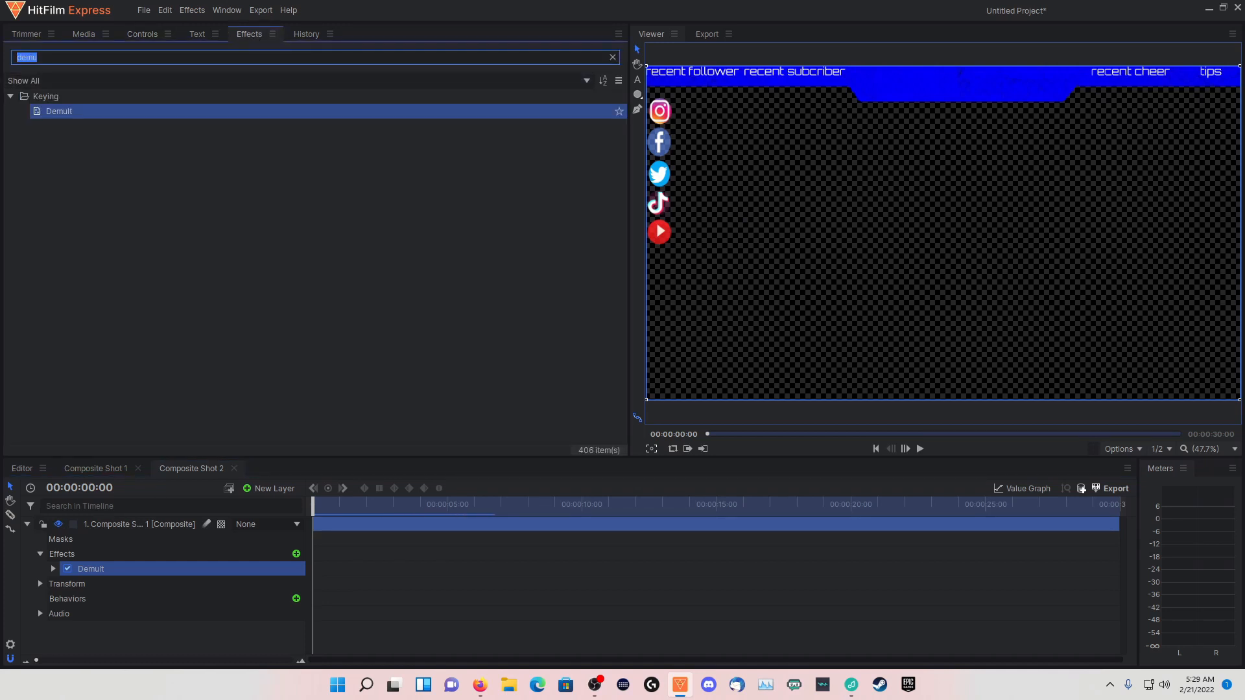
{"action": "type", "text": "ne"}
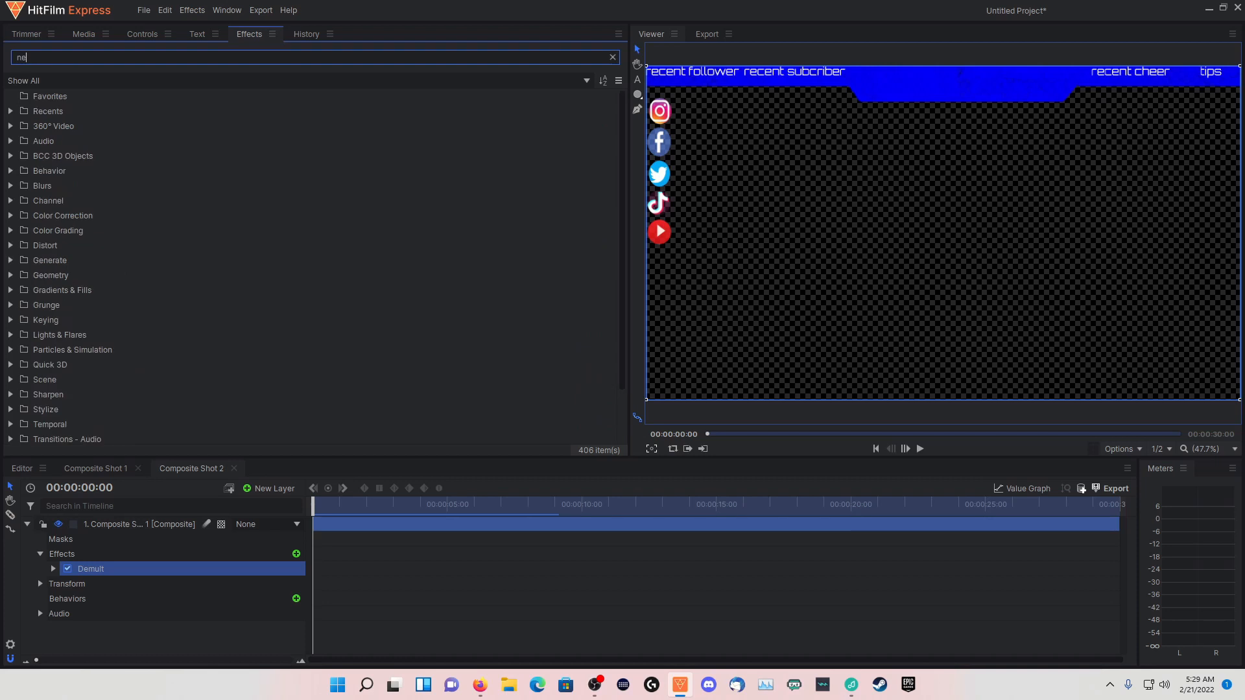
{"action": "type", "text": "opn"}
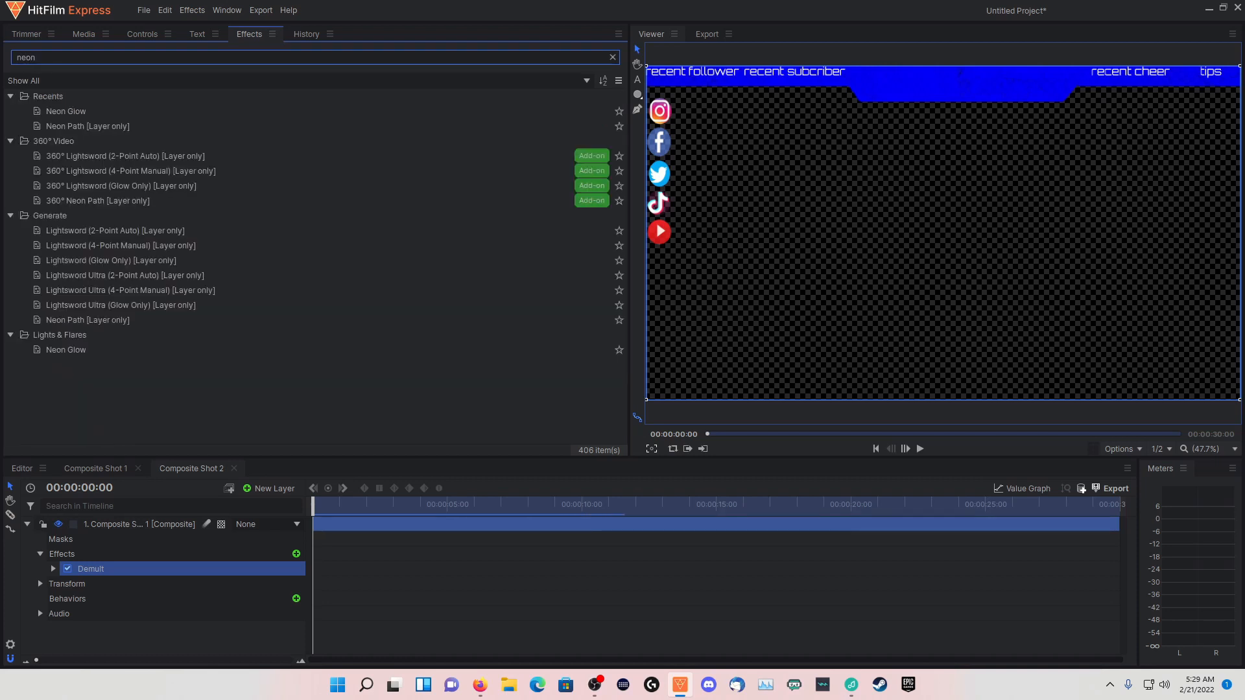
{"action": "type", "text": "pat"}
{"action": "key", "text": "BackSpace"}
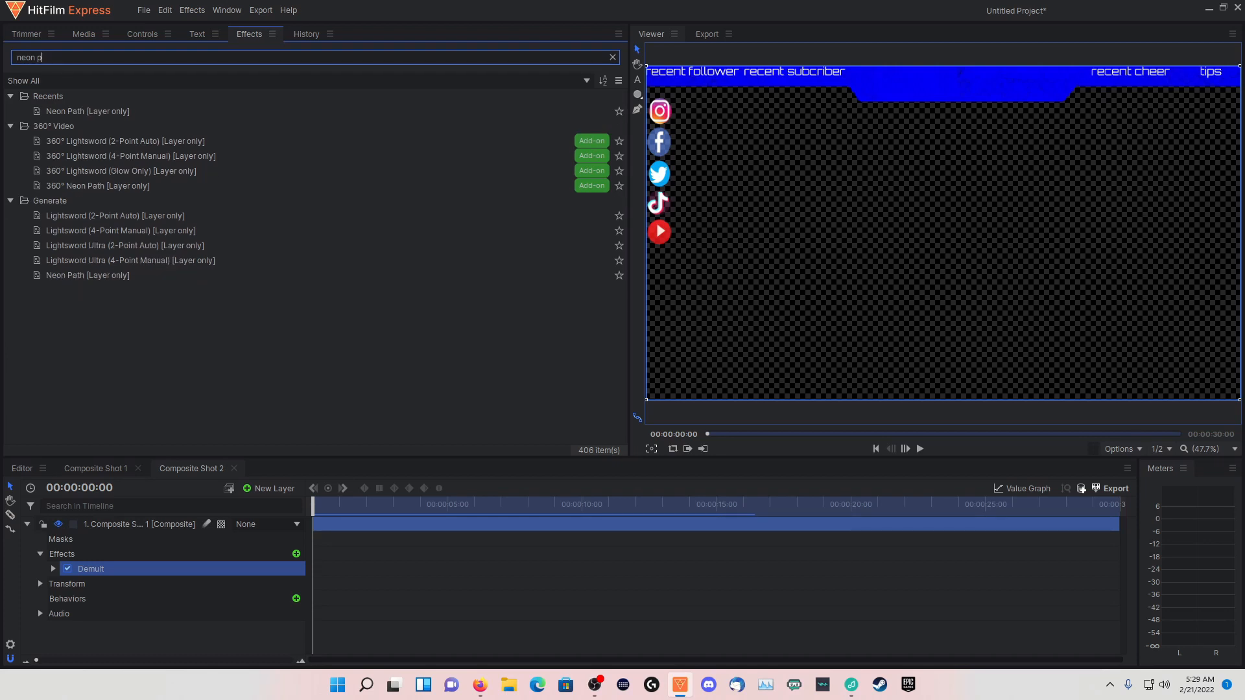
{"action": "key", "text": "BackSpace"}
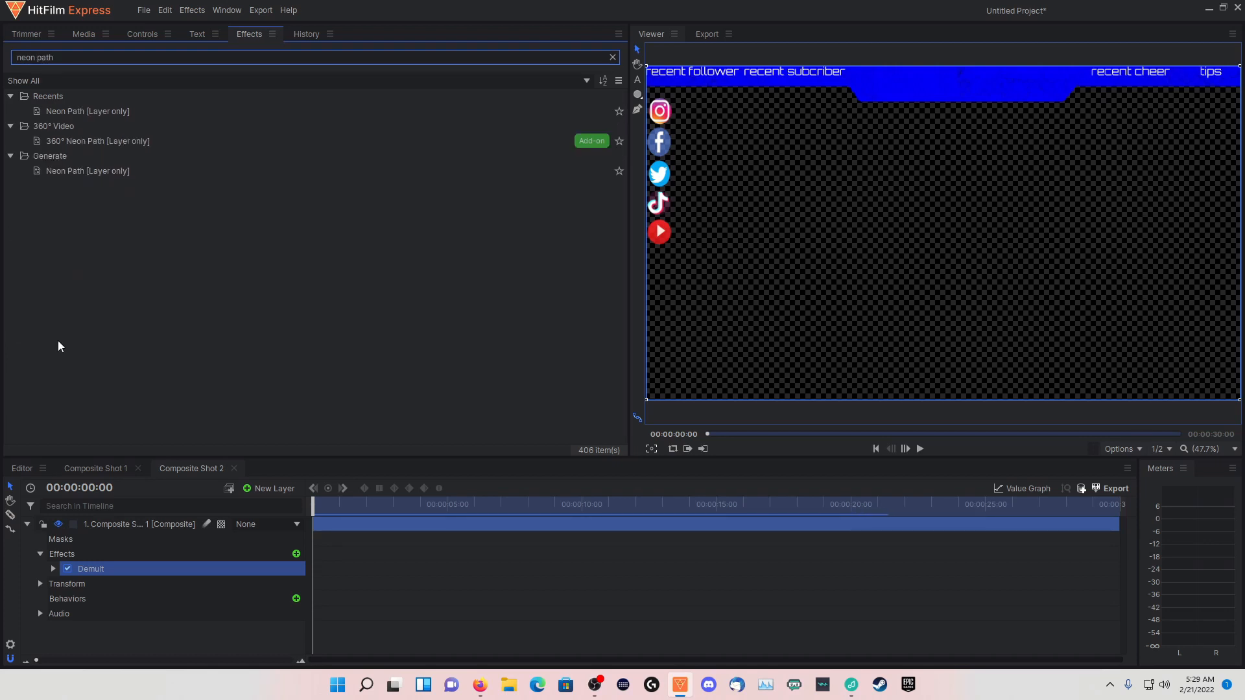
{"action": "left_click_drag", "start_coordinate": [90, 172], "coordinate": [127, 524]}
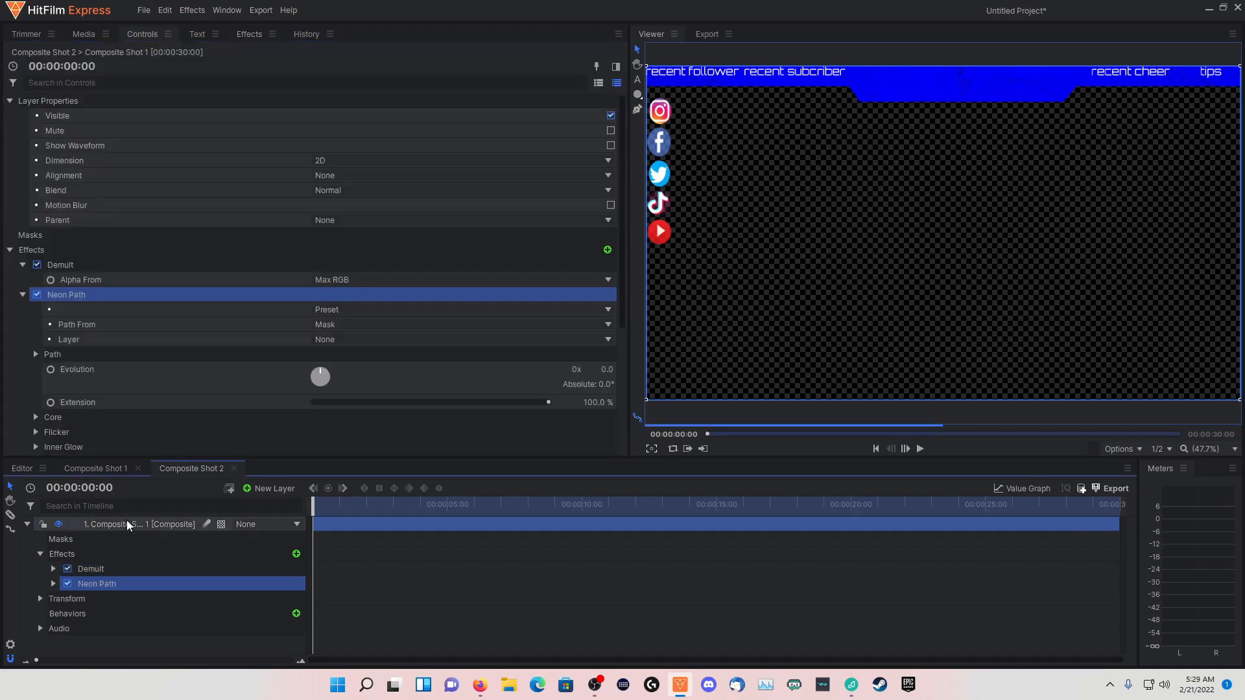
Try the BatesMotel preset on Neon Path with Path From set to Mask, and disable the effect
{"action": "left_click", "coordinate": [344, 314]}
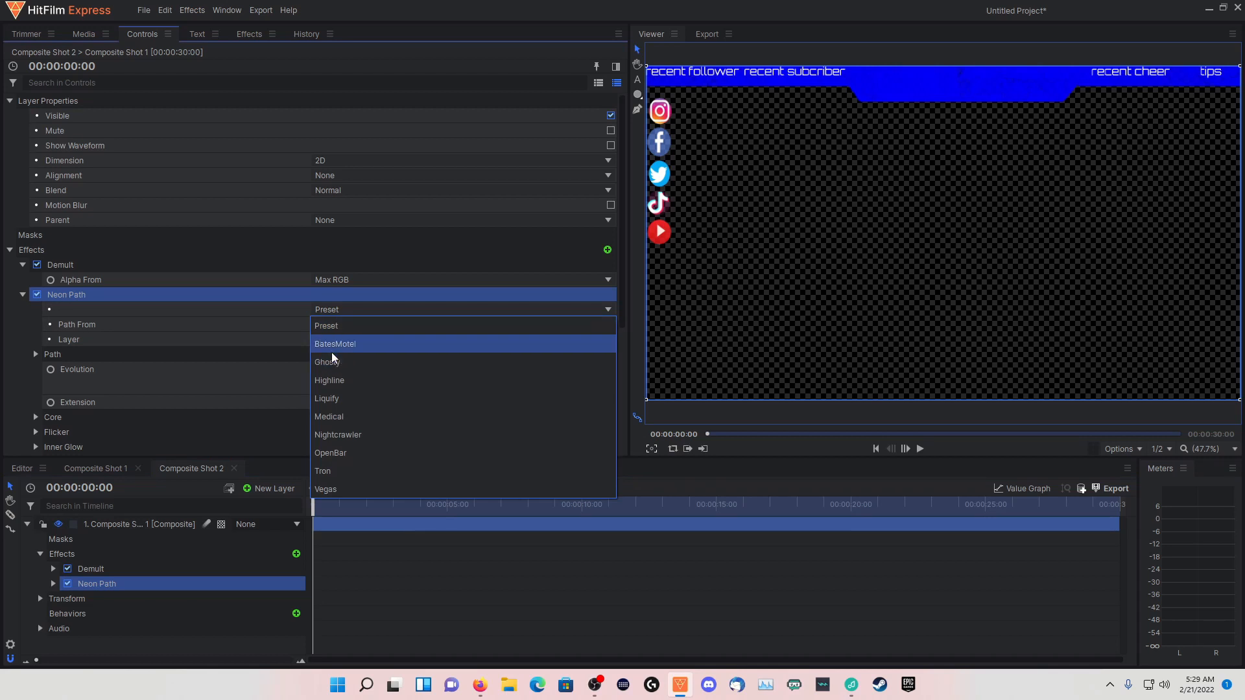
{"action": "left_click", "coordinate": [333, 349]}
{"action": "left_click", "coordinate": [349, 325]}
{"action": "left_click", "coordinate": [343, 338]}
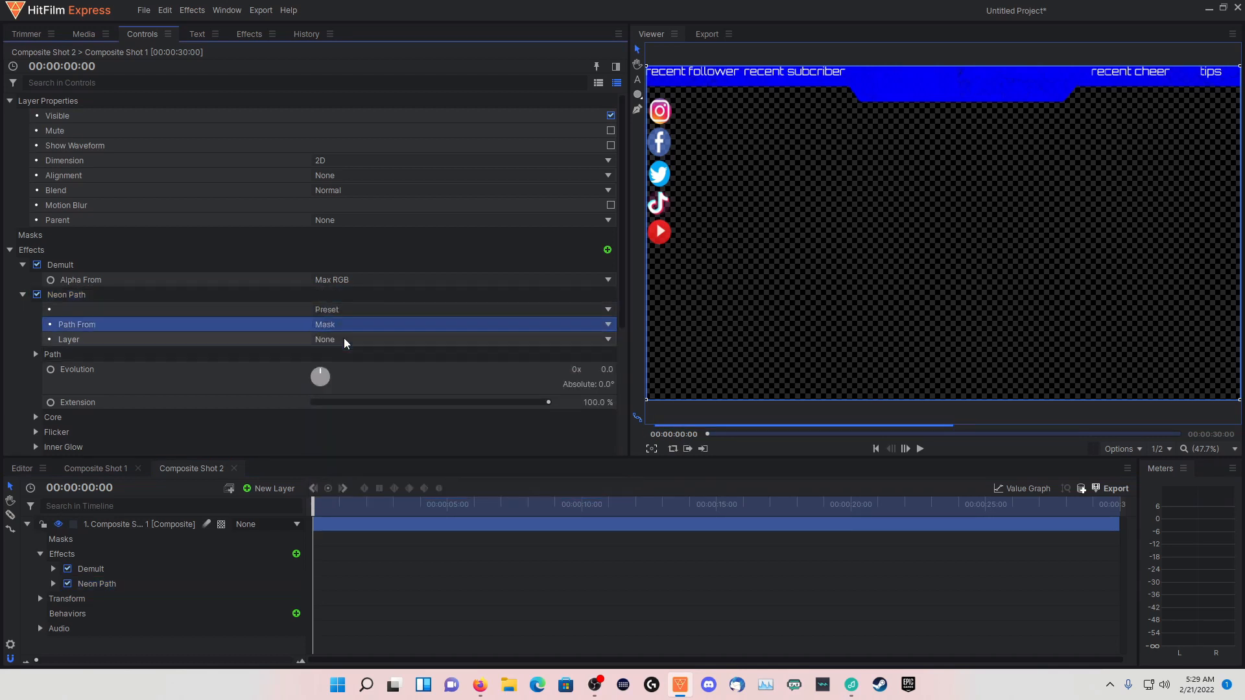
{"action": "left_click", "coordinate": [341, 343]}
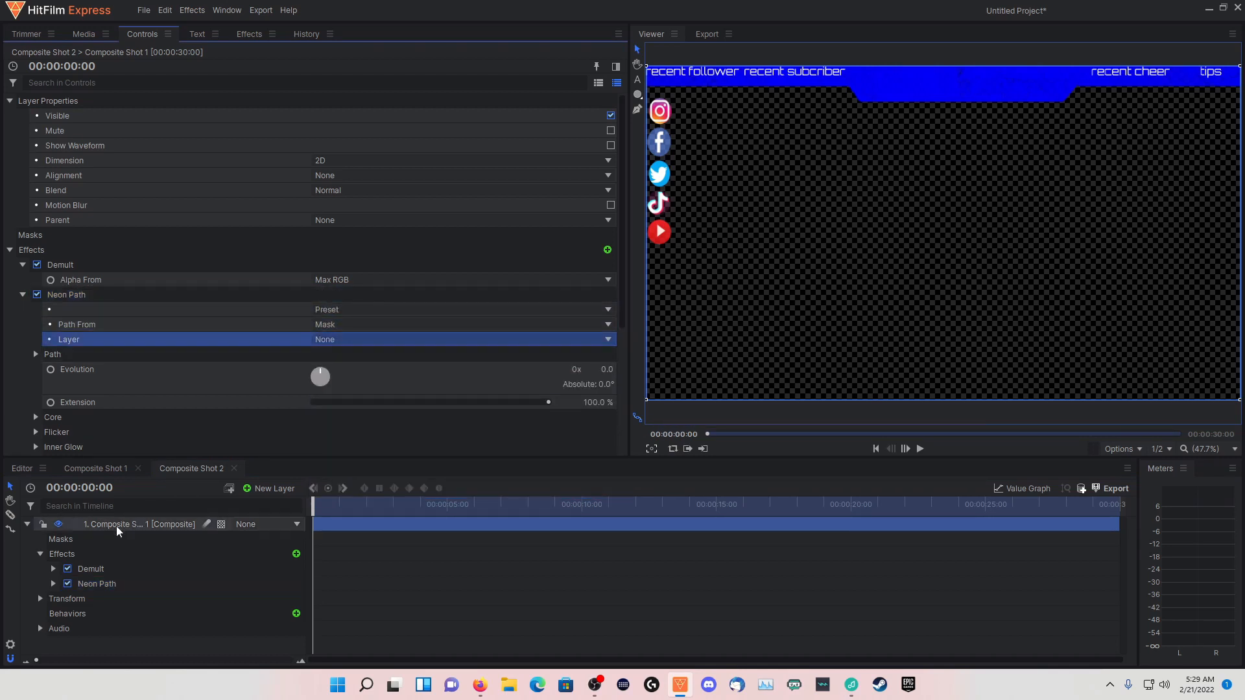
{"action": "left_click", "coordinate": [68, 583]}
Search the effects for "neon" and apply Neon Glow to the Composite Shot 1 layer
{"action": "left_click", "coordinate": [248, 33]}
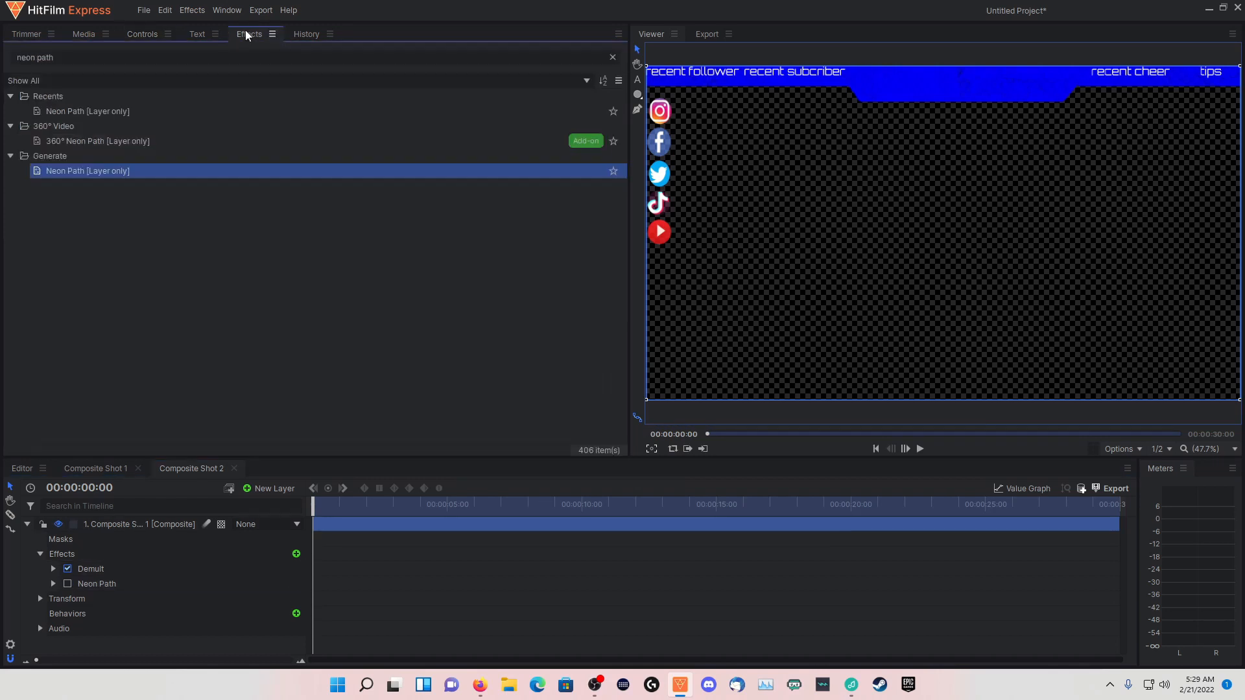
{"action": "triple_click", "coordinate": [227, 57]}
{"action": "type", "text": "neon"}
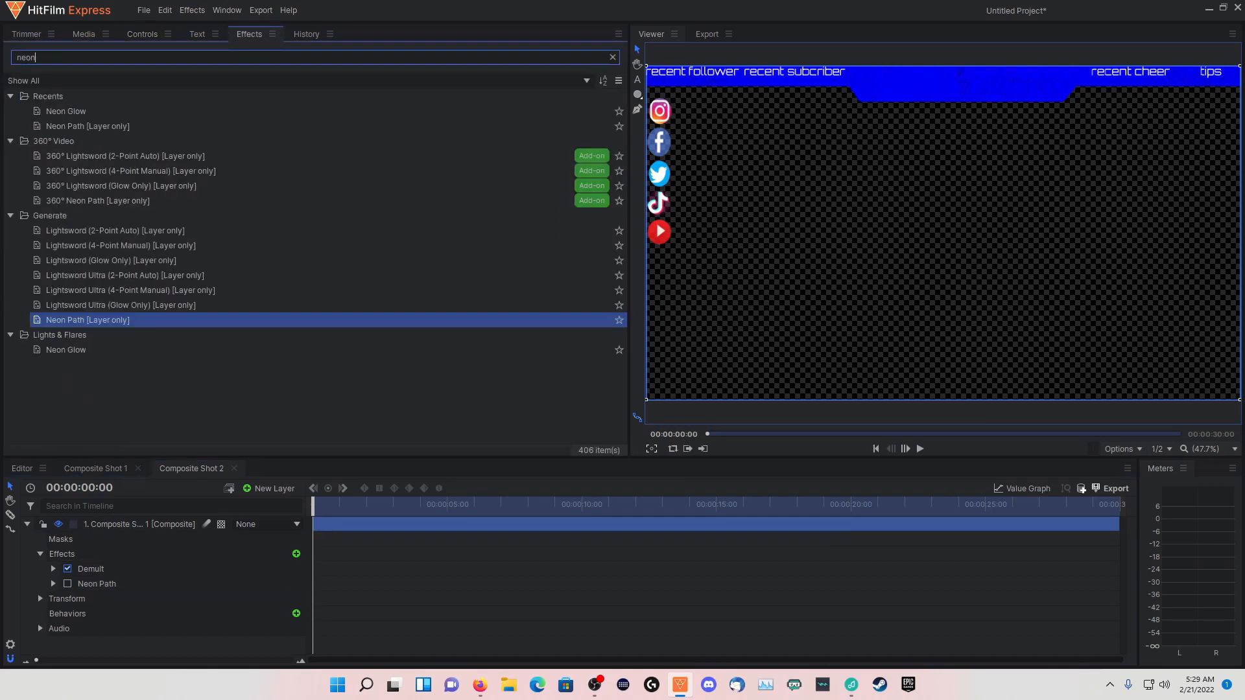
{"action": "left_click_drag", "start_coordinate": [52, 353], "coordinate": [107, 523]}
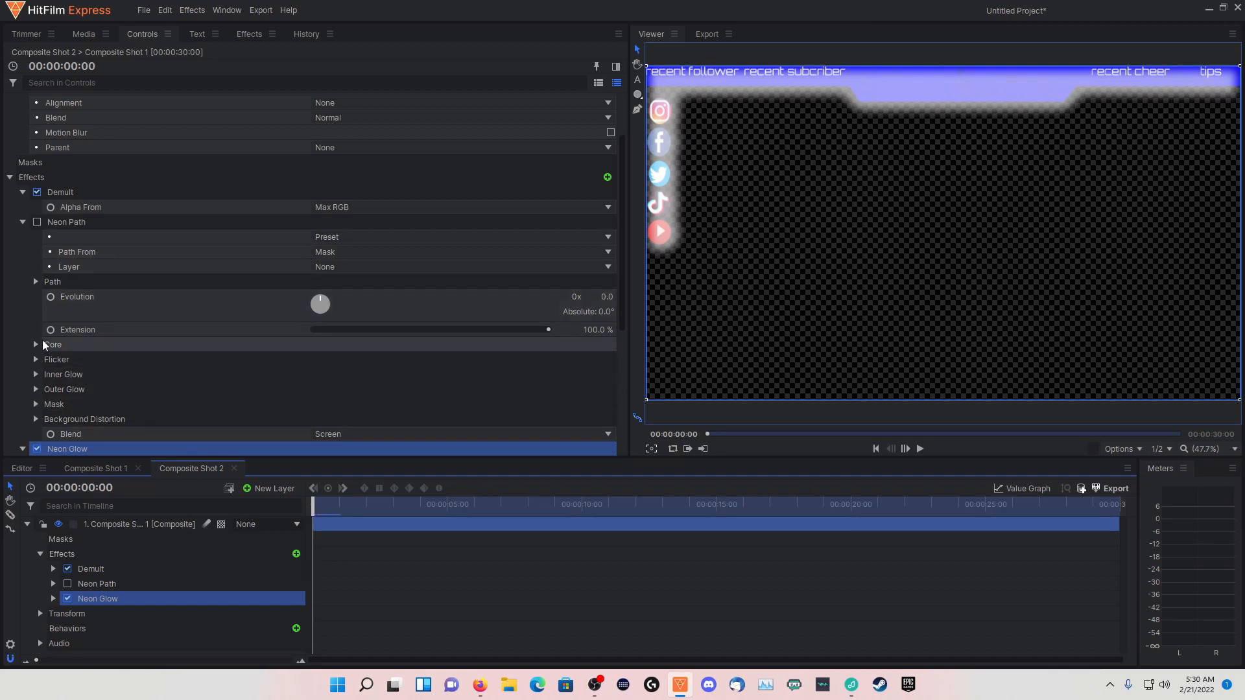
Choose the Nightcrawler preset for the disabled Neon Path effect and set Path From to Mask
{"action": "left_click", "coordinate": [346, 237]}
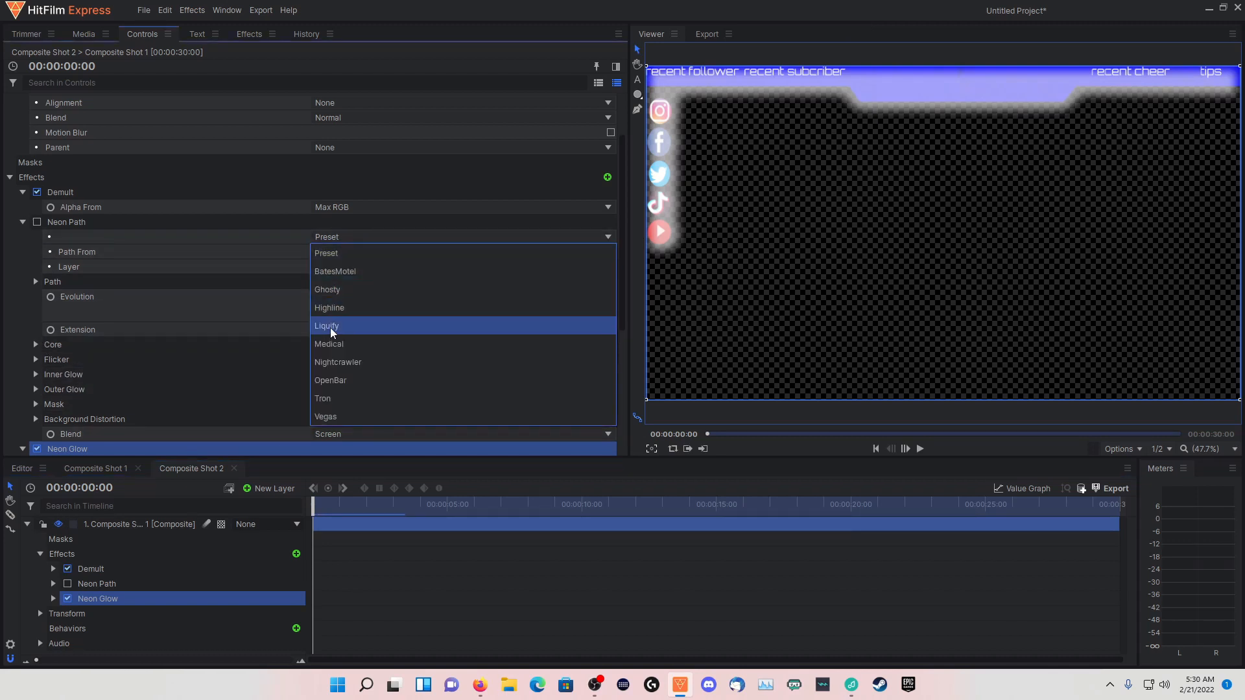
{"action": "left_click", "coordinate": [332, 361]}
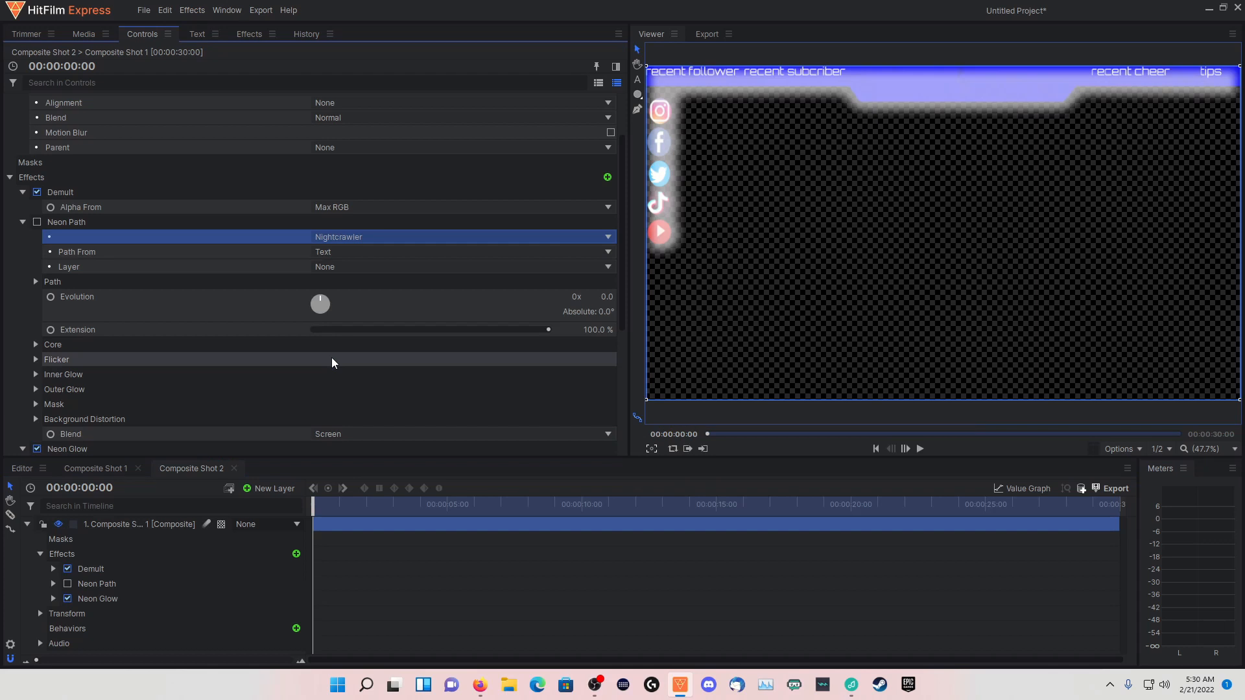
{"action": "left_click", "coordinate": [338, 253]}
{"action": "left_click", "coordinate": [332, 269]}
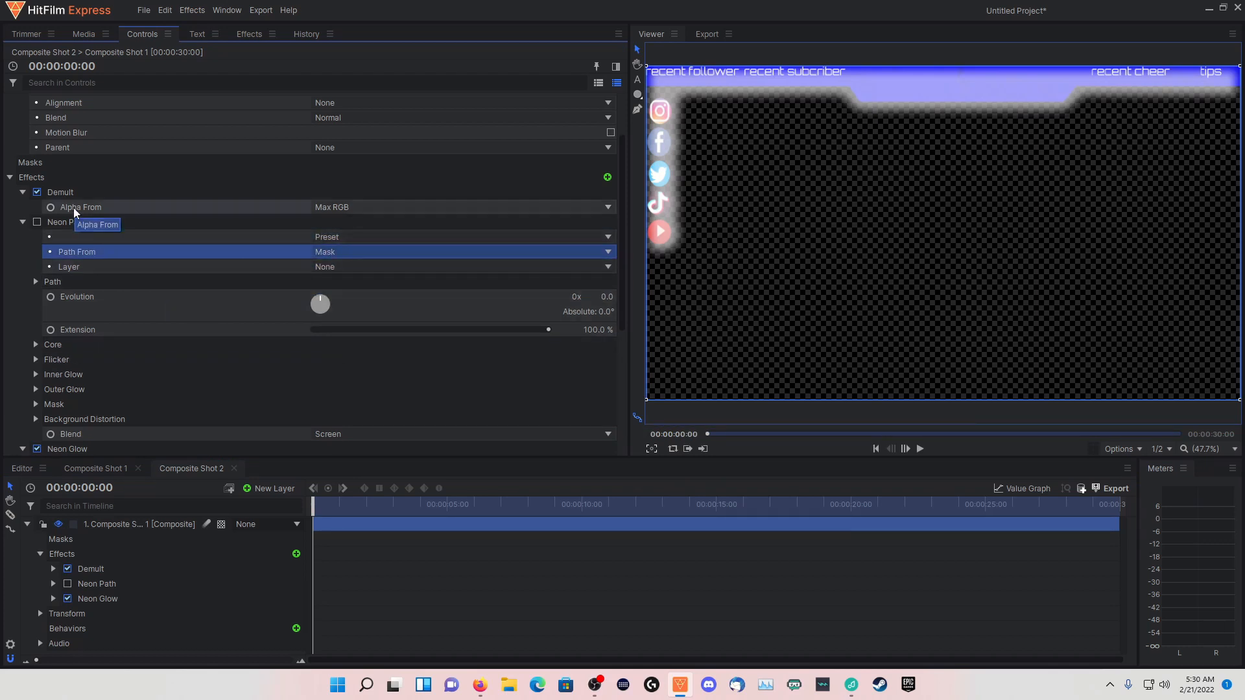
Try the Multiply and Add blend modes on the Neon Glow effect
{"action": "scroll", "coordinate": [153, 326], "scroll_direction": "down", "scroll_amount": 4}
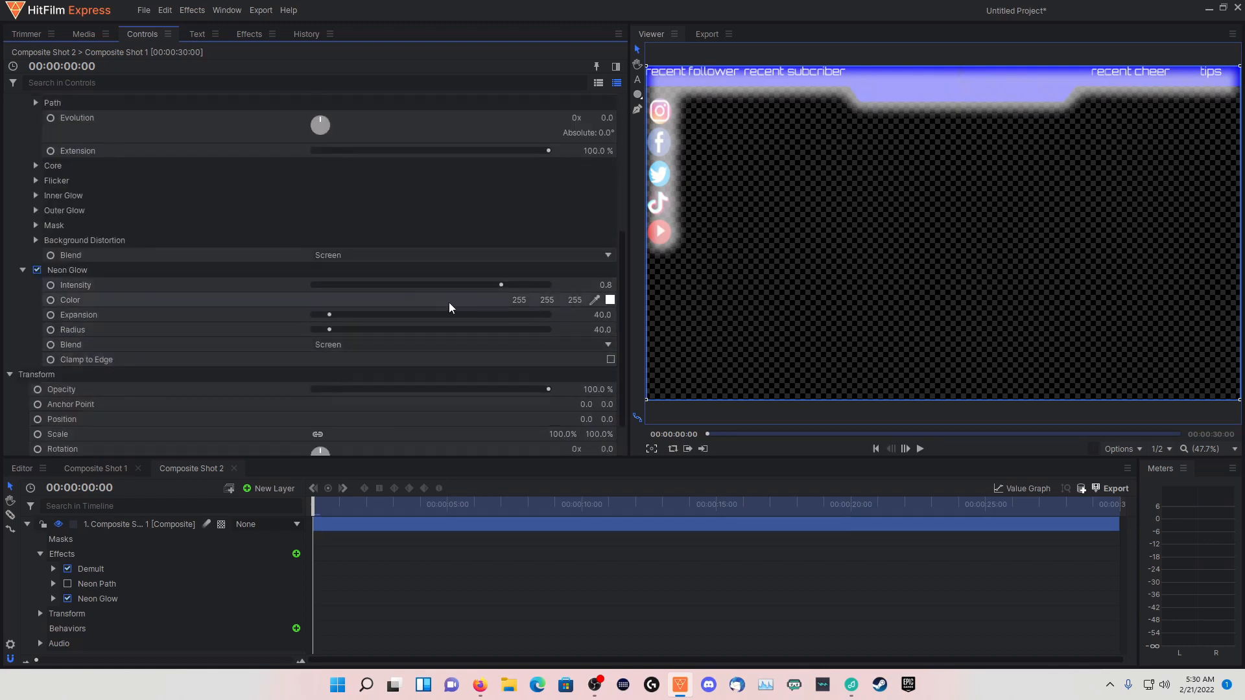
{"action": "left_click", "coordinate": [378, 345]}
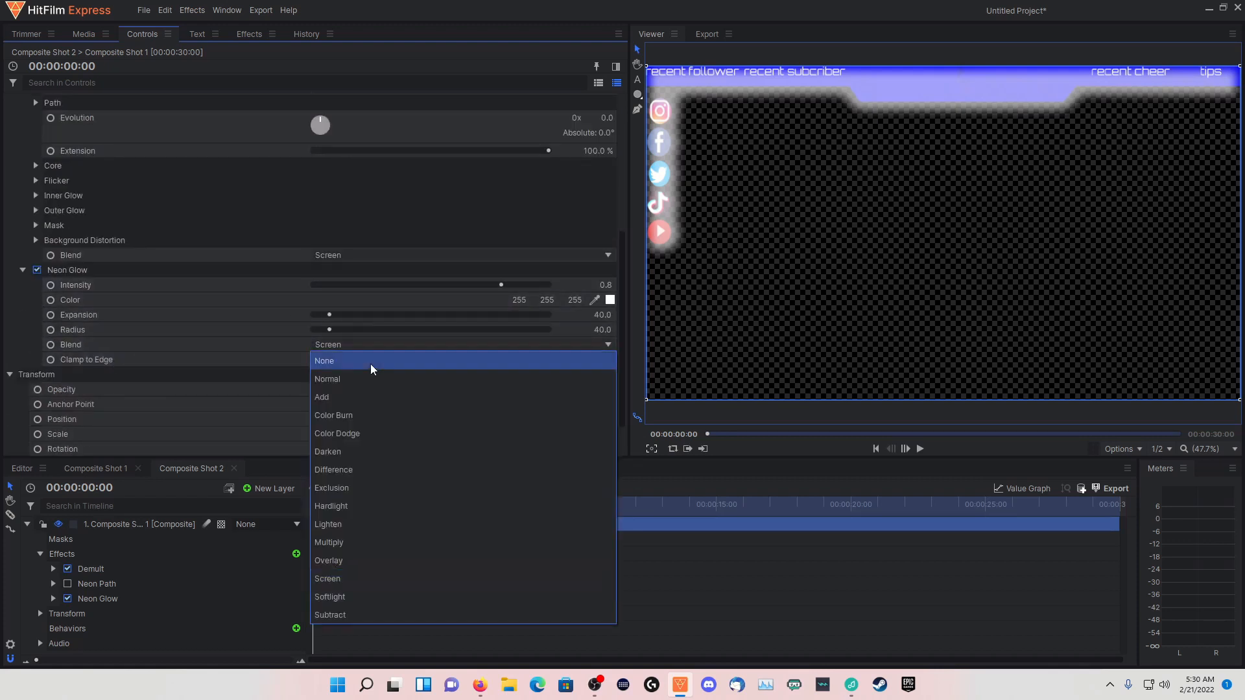
{"action": "left_click", "coordinate": [326, 542]}
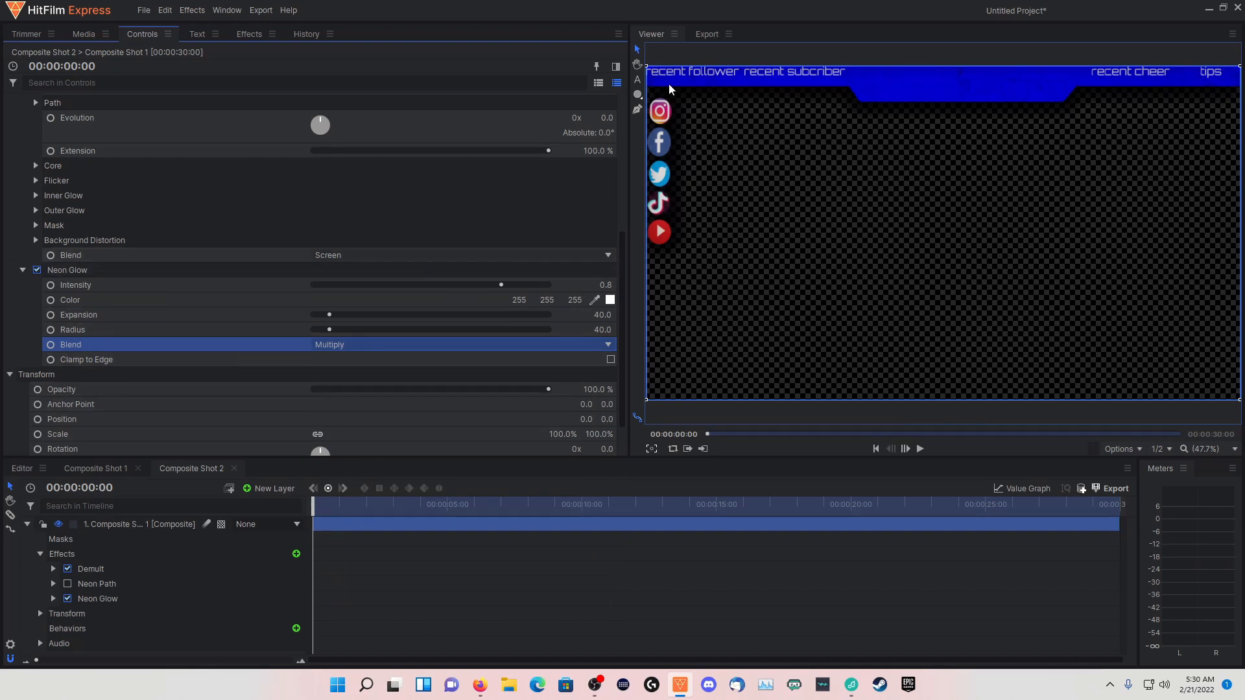
{"action": "left_click", "coordinate": [359, 344]}
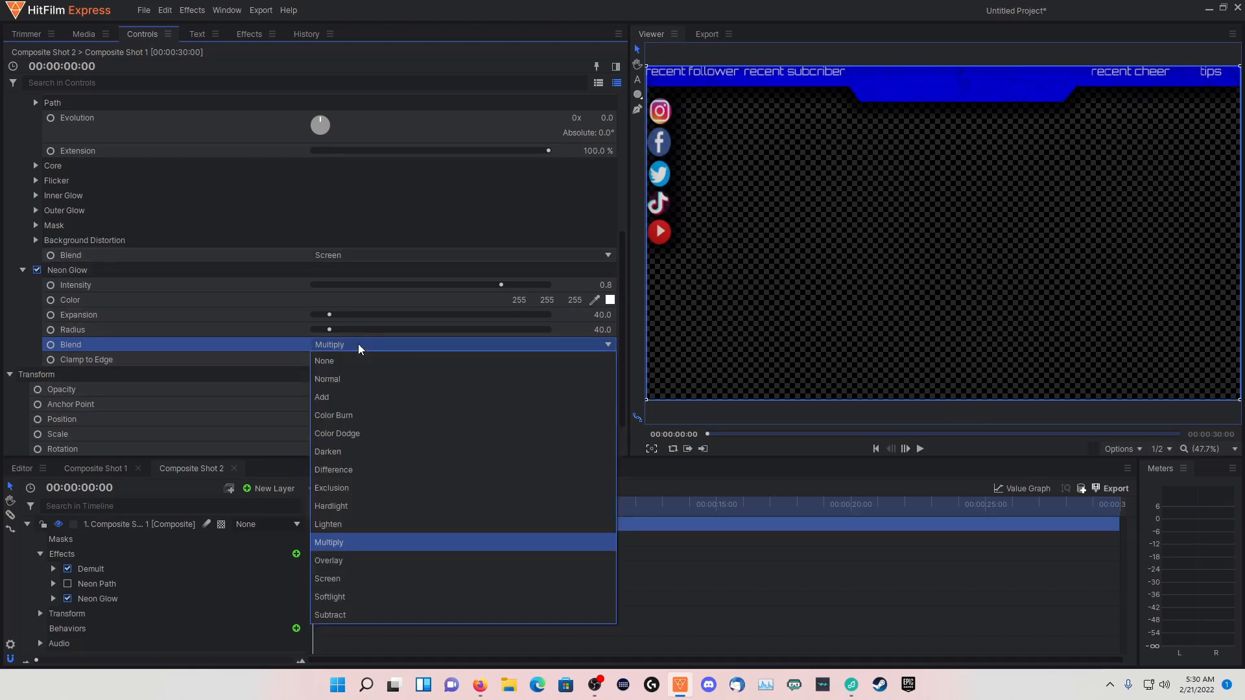
{"action": "left_click", "coordinate": [358, 344]}
{"action": "left_click", "coordinate": [358, 344]}
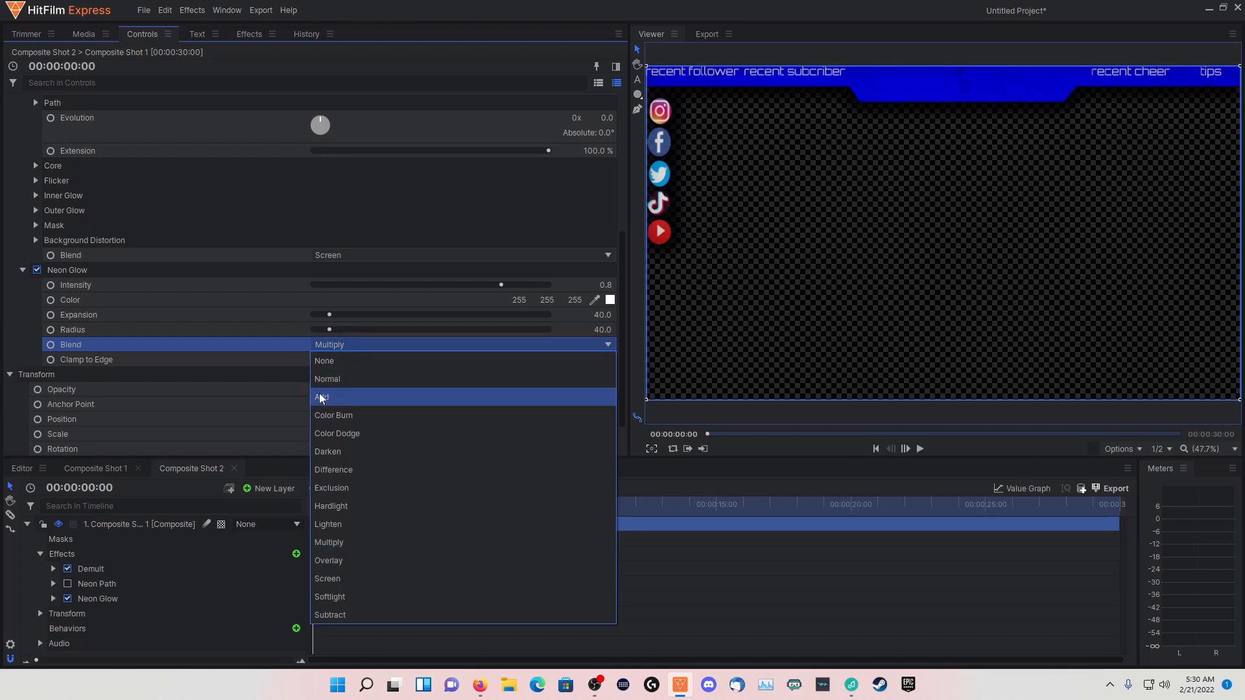
{"action": "left_click", "coordinate": [321, 398]}
Try the Normal, Overlay and Softlight blend modes on the Neon Glow effect
{"action": "left_click", "coordinate": [361, 341]}
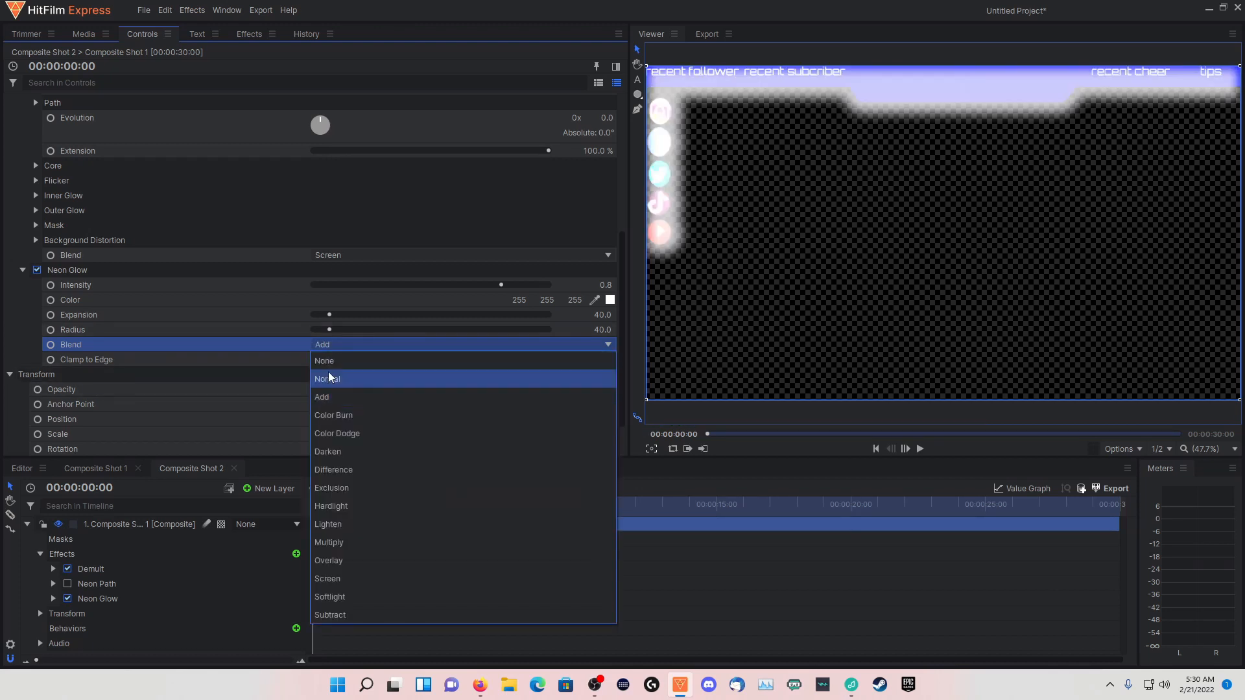
{"action": "left_click", "coordinate": [329, 376]}
{"action": "left_click", "coordinate": [354, 341]}
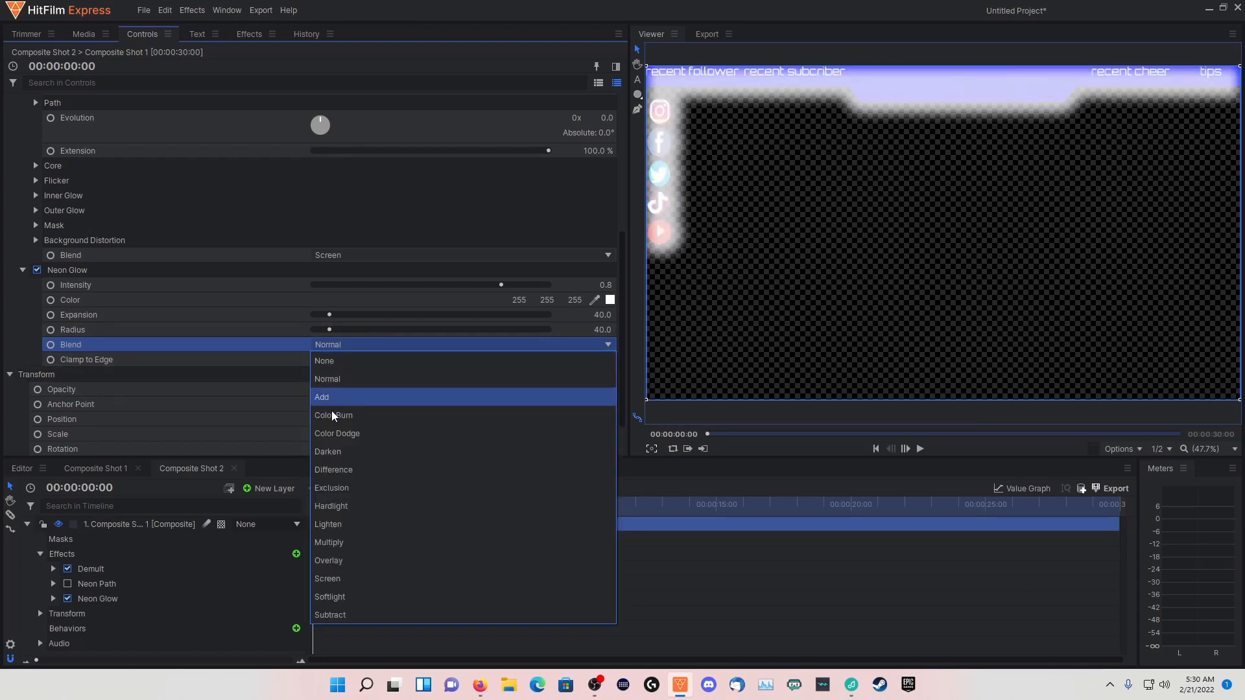
{"action": "left_click", "coordinate": [321, 563]}
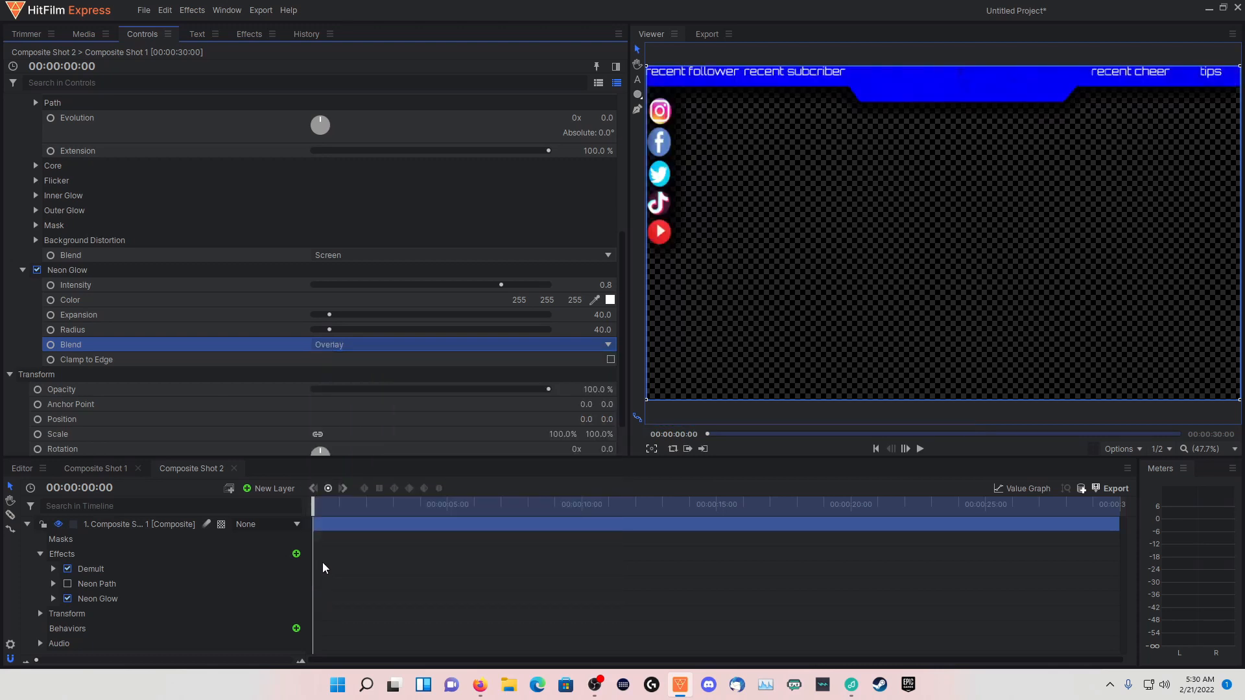
{"action": "left_click", "coordinate": [359, 346]}
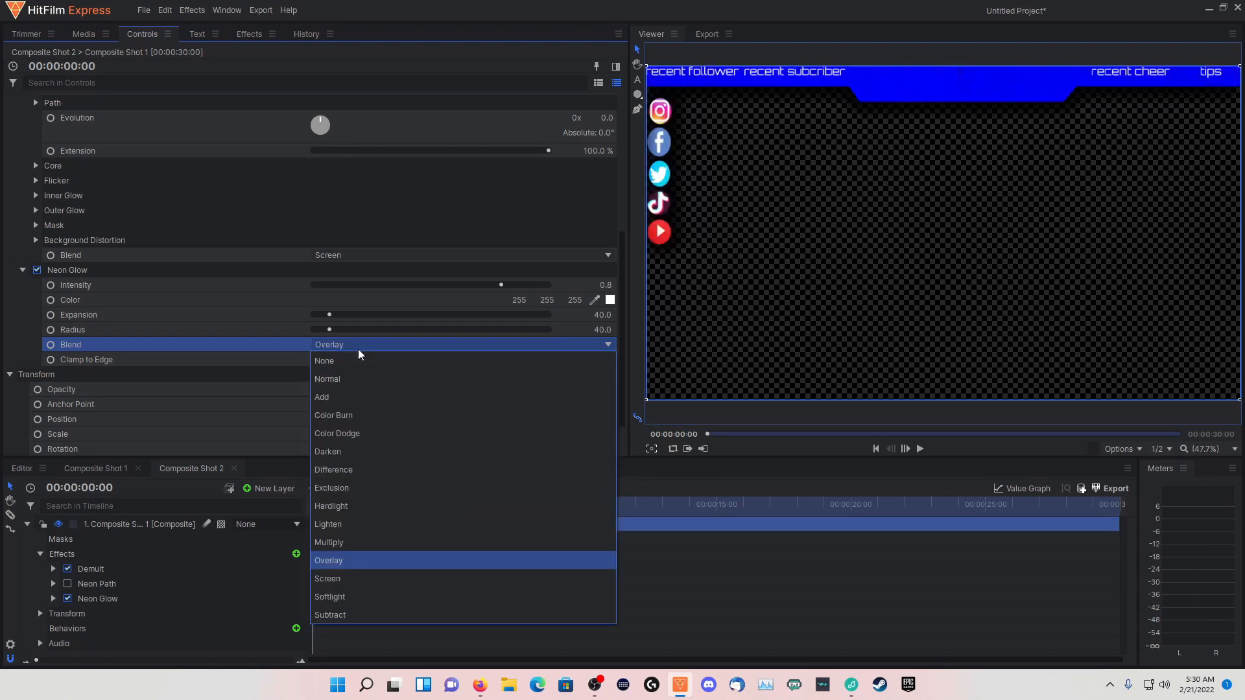
{"action": "left_click", "coordinate": [325, 603]}
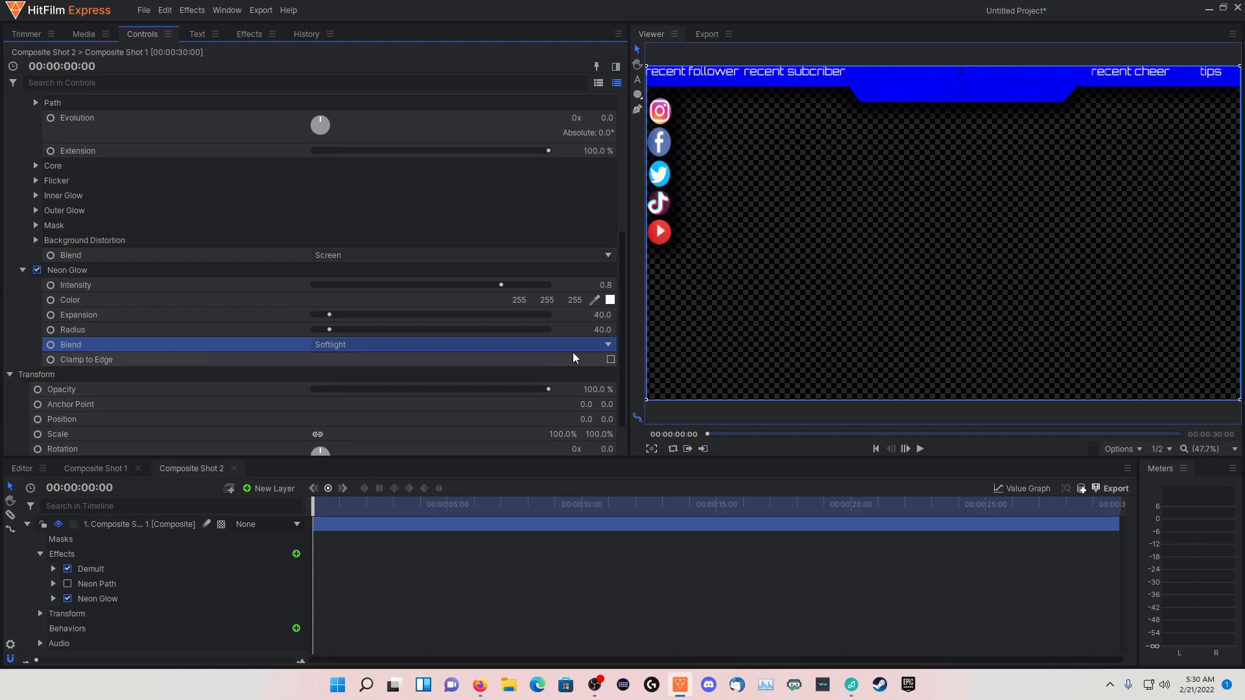
Enable Clamp to Edge for Neon Glow and set its blend mode to Add
{"action": "left_click", "coordinate": [610, 359]}
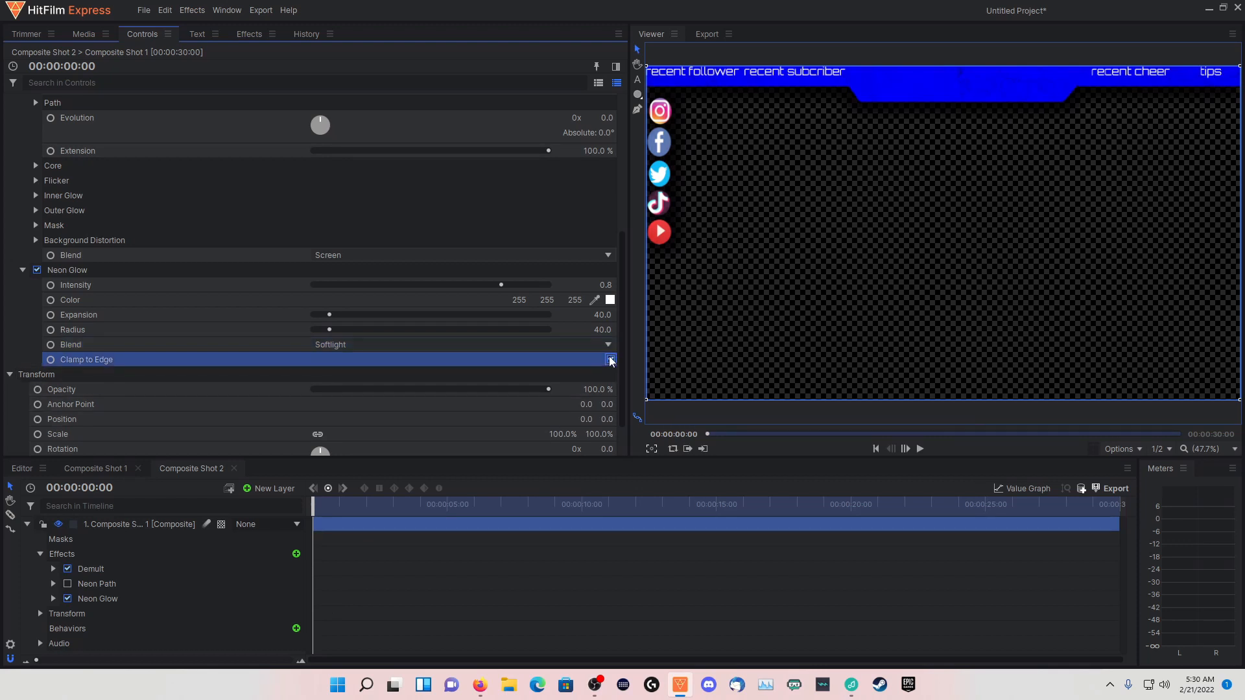
{"action": "left_click", "coordinate": [610, 360]}
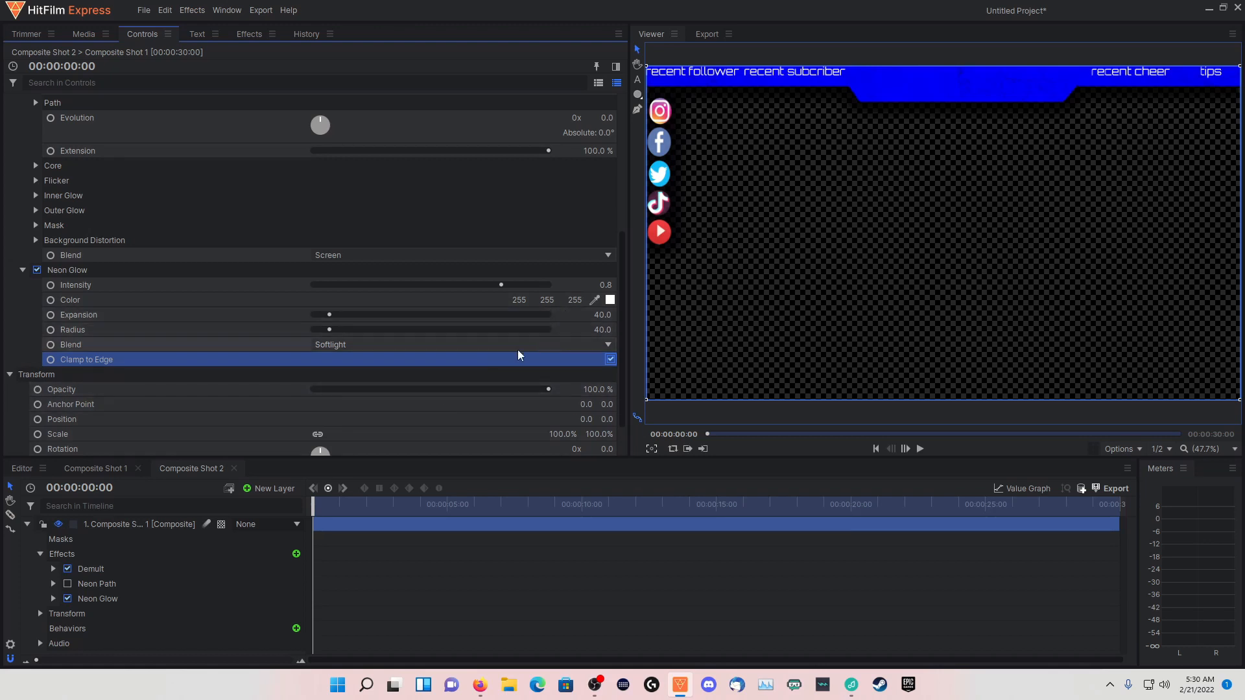
{"action": "left_click", "coordinate": [379, 347]}
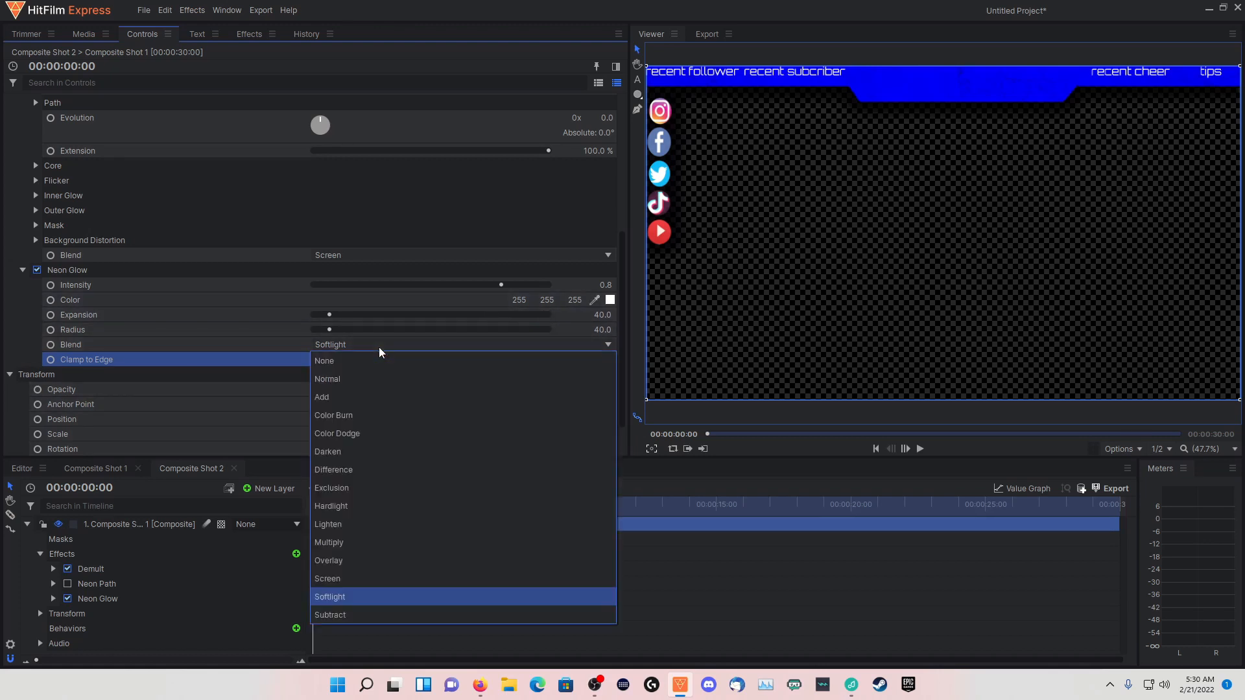
{"action": "left_click", "coordinate": [325, 396]}
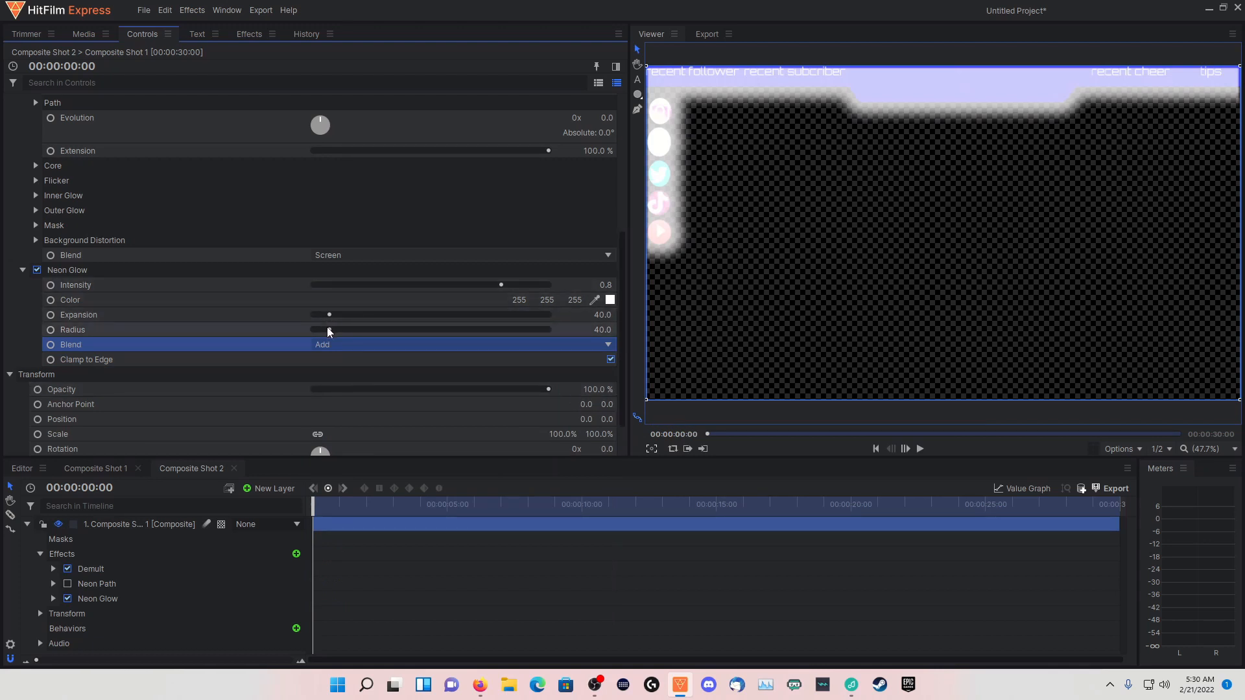
Reduce the Neon Glow expansion to 0 and its radius to about 10.2
{"action": "left_click_drag", "start_coordinate": [328, 331], "coordinate": [315, 331]}
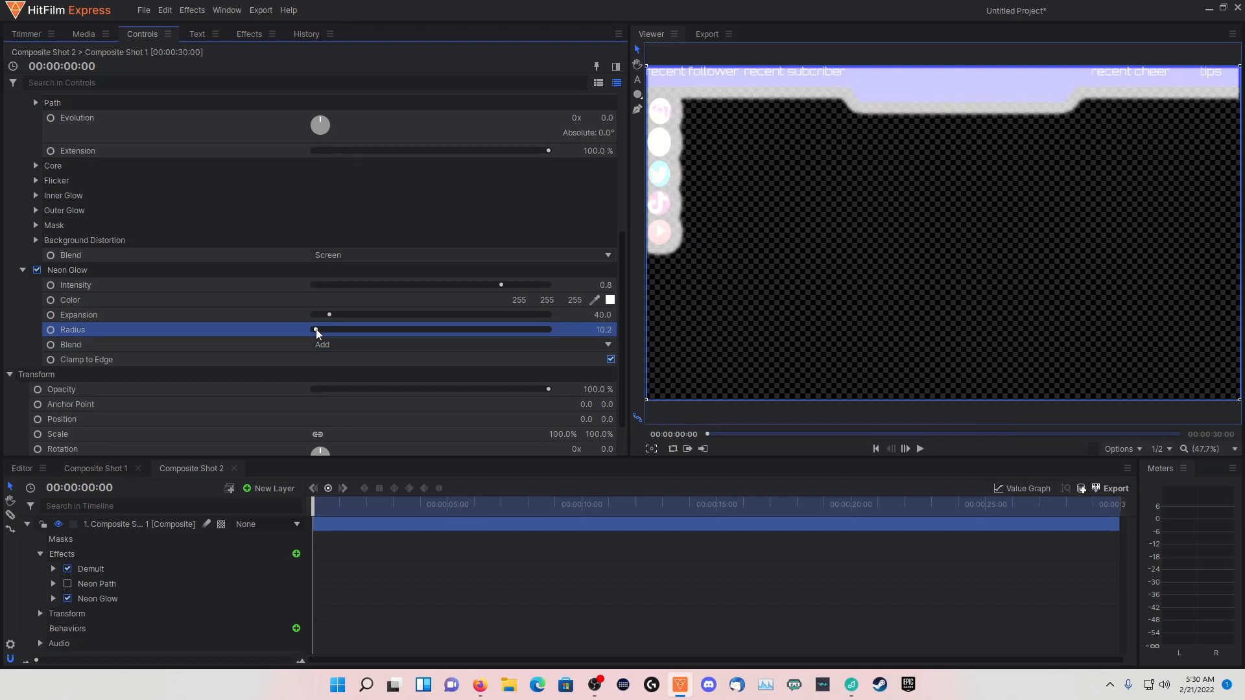
{"action": "mouse_move", "coordinate": [316, 331]}
{"action": "left_mouse_down"}
{"action": "mouse_move", "coordinate": [330, 332]}
{"action": "mouse_move", "coordinate": [329, 317]}
{"action": "mouse_move", "coordinate": [306, 314]}
{"action": "left_mouse_up"}
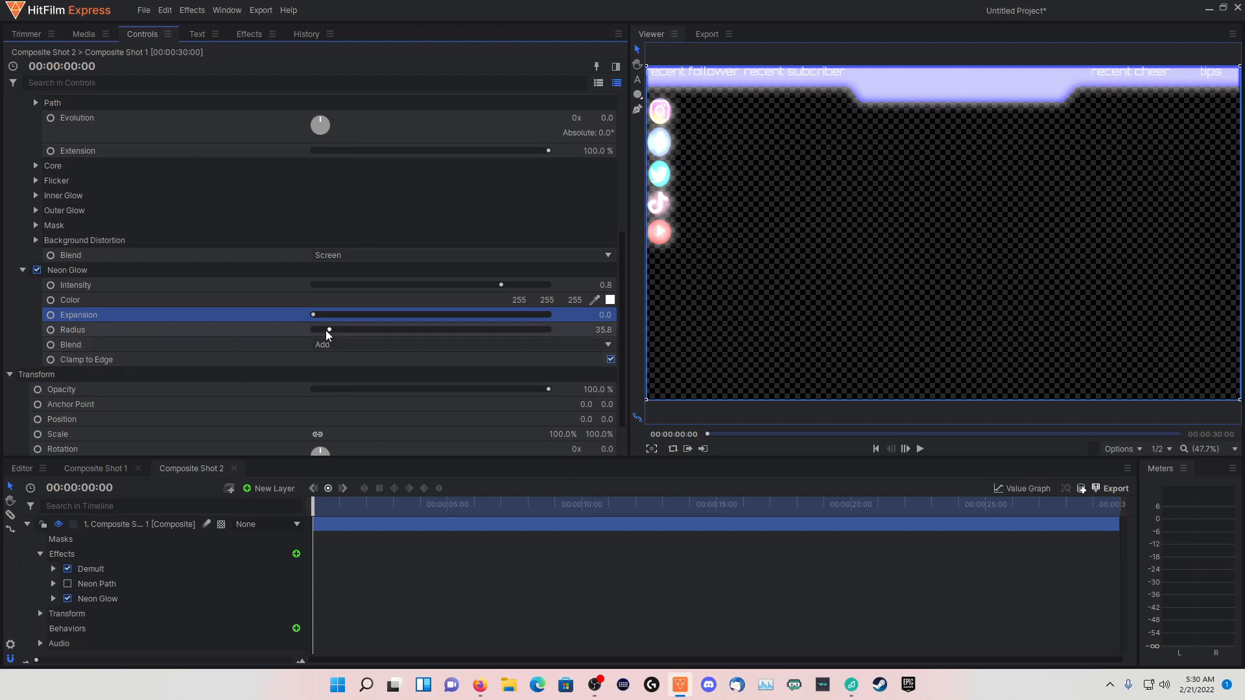
{"action": "left_click_drag", "start_coordinate": [326, 329], "coordinate": [320, 329]}
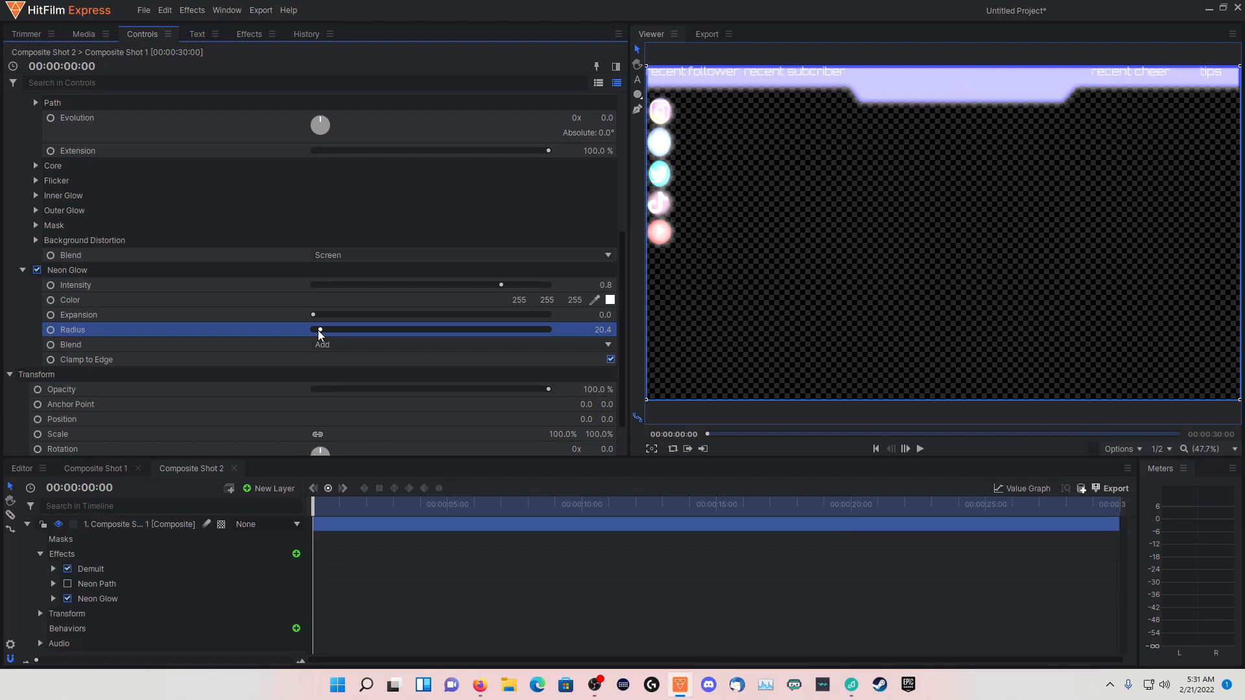
{"action": "left_click_drag", "start_coordinate": [317, 331], "coordinate": [315, 329]}
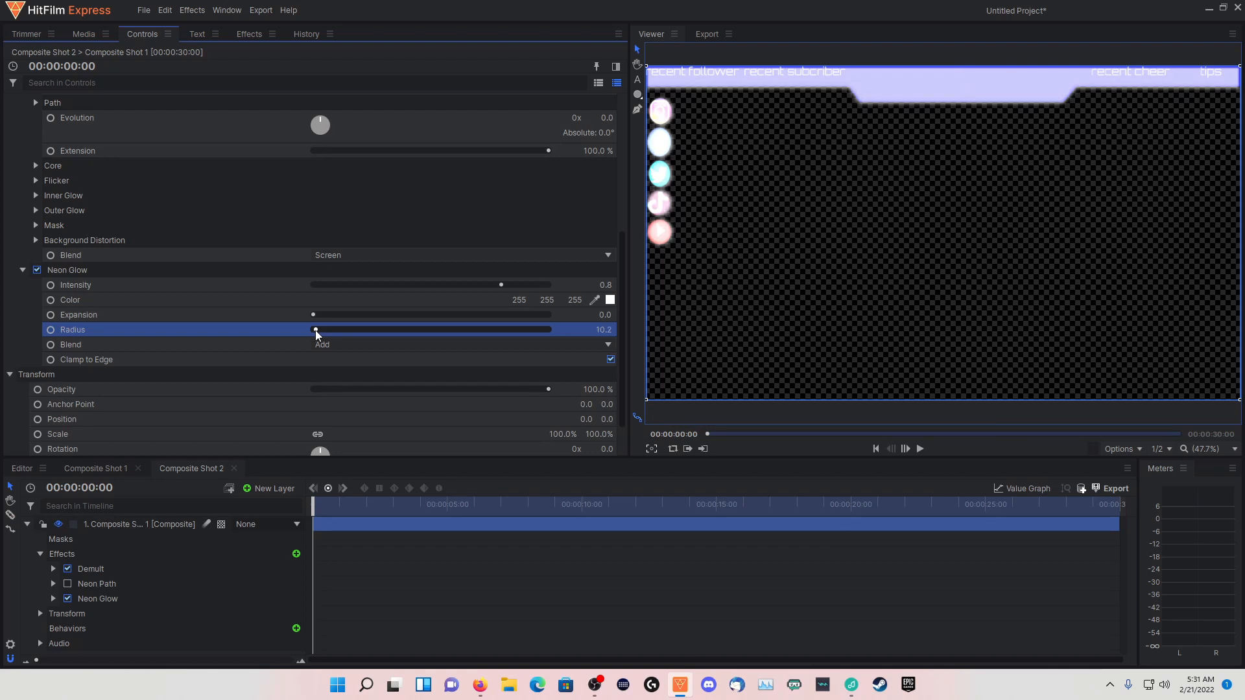
Try pure blue #0000ff as the Neon Glow color
{"action": "left_click", "coordinate": [610, 299]}
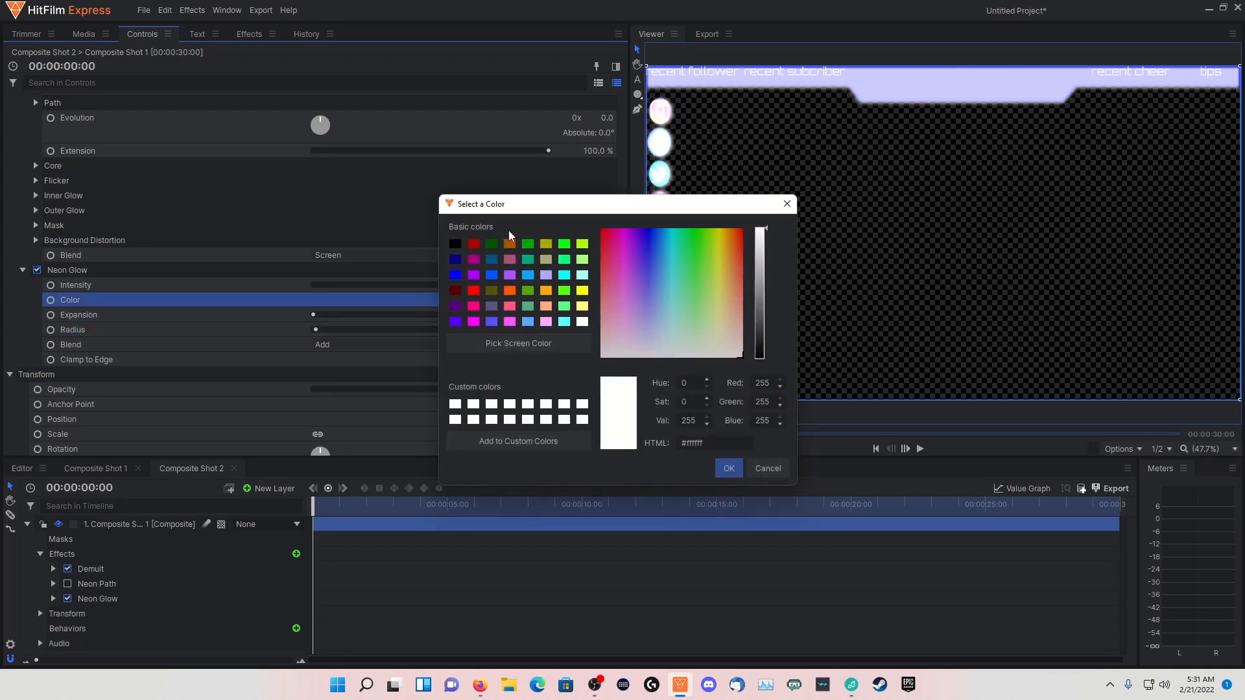
{"action": "left_click", "coordinate": [455, 275]}
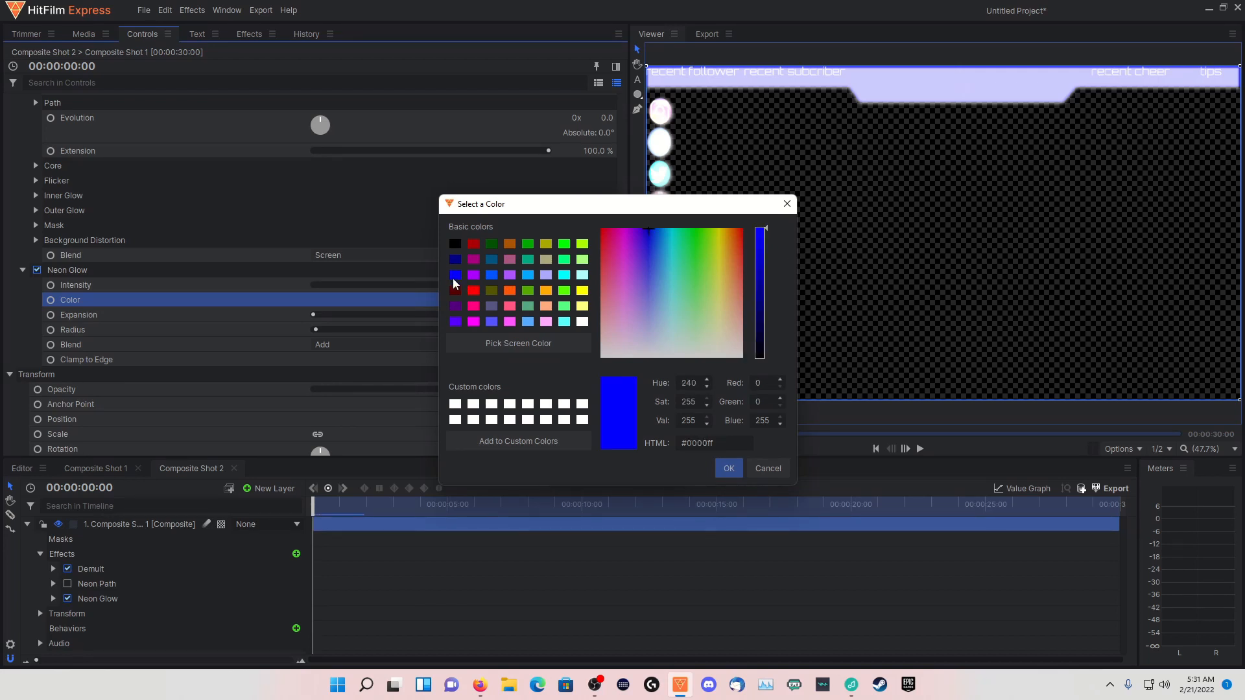
{"action": "left_click", "coordinate": [726, 469]}
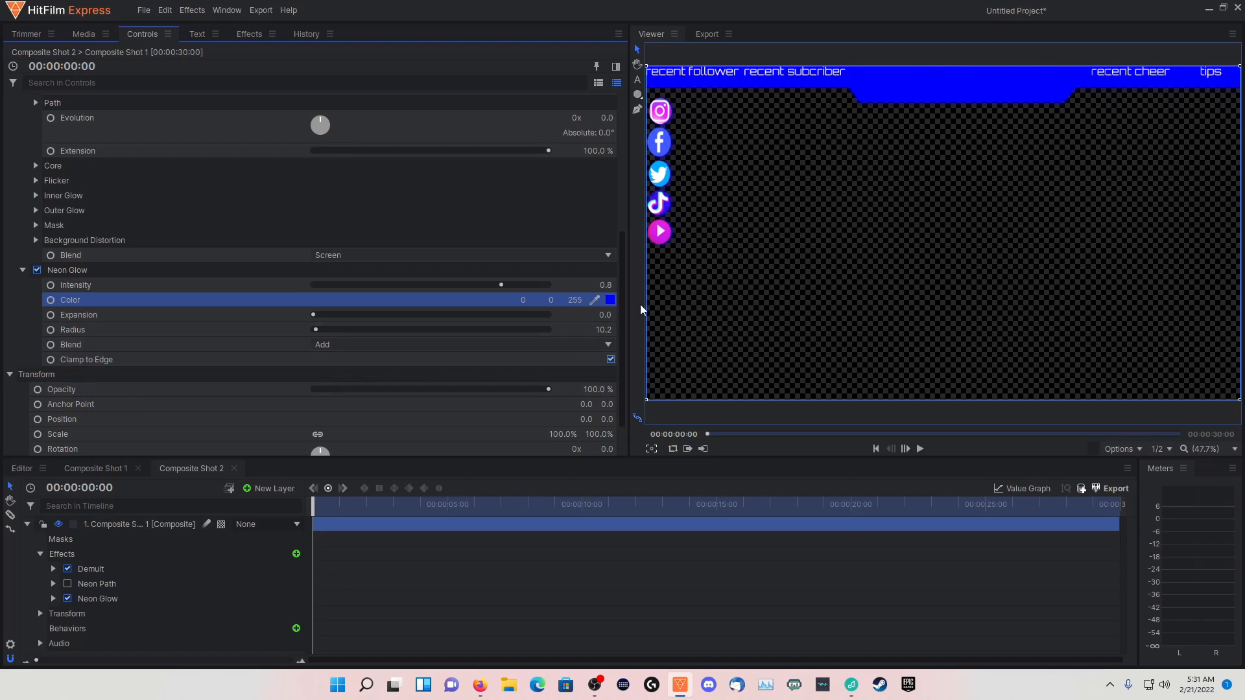
Set the Neon Glow color to dark blue #00007f
{"action": "left_click", "coordinate": [610, 299]}
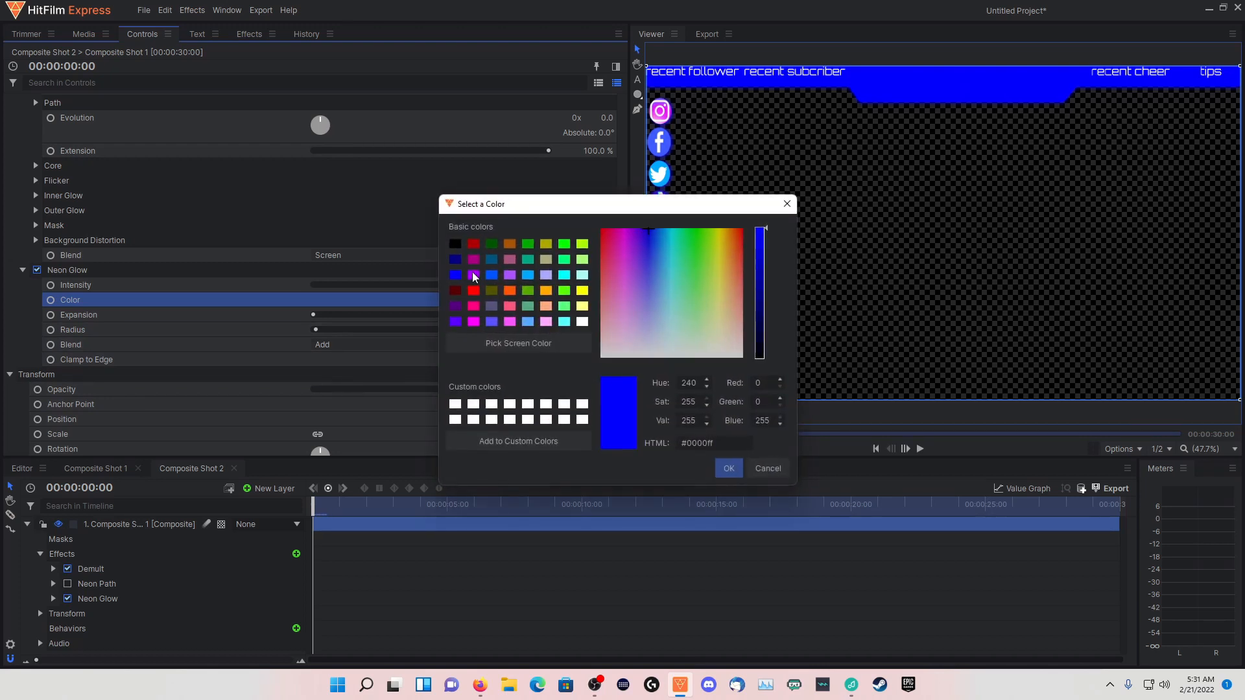
{"action": "left_click", "coordinate": [457, 261]}
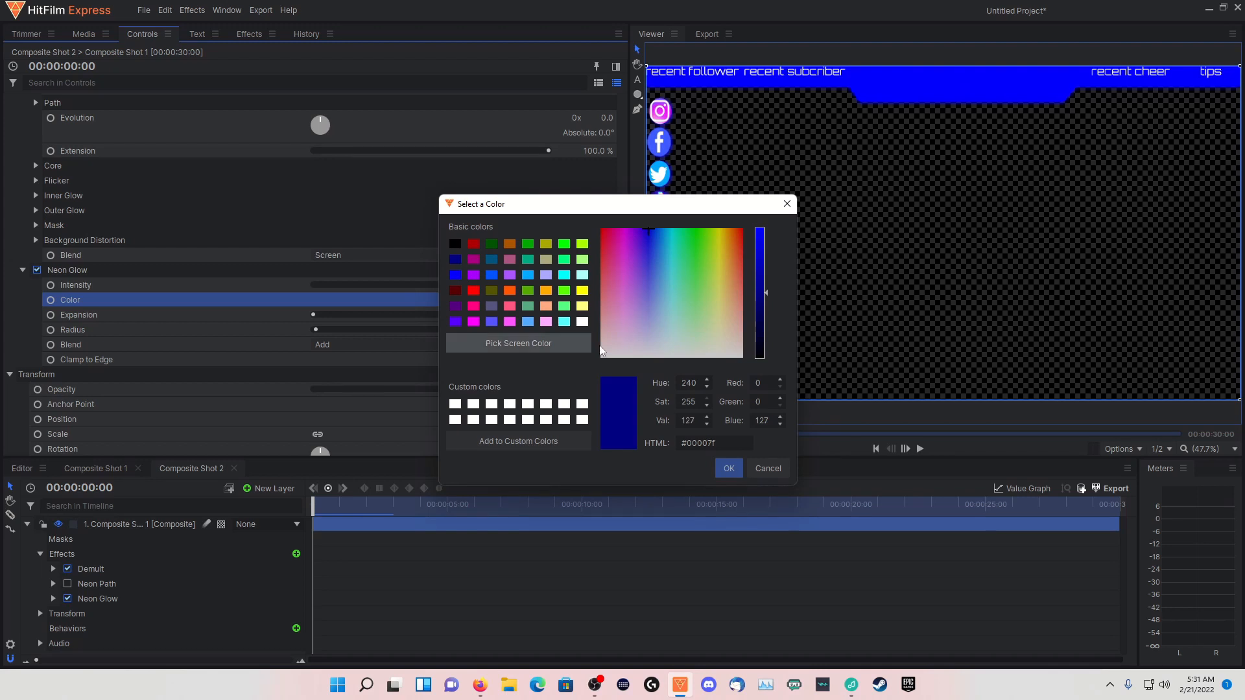
{"action": "left_click", "coordinate": [723, 470]}
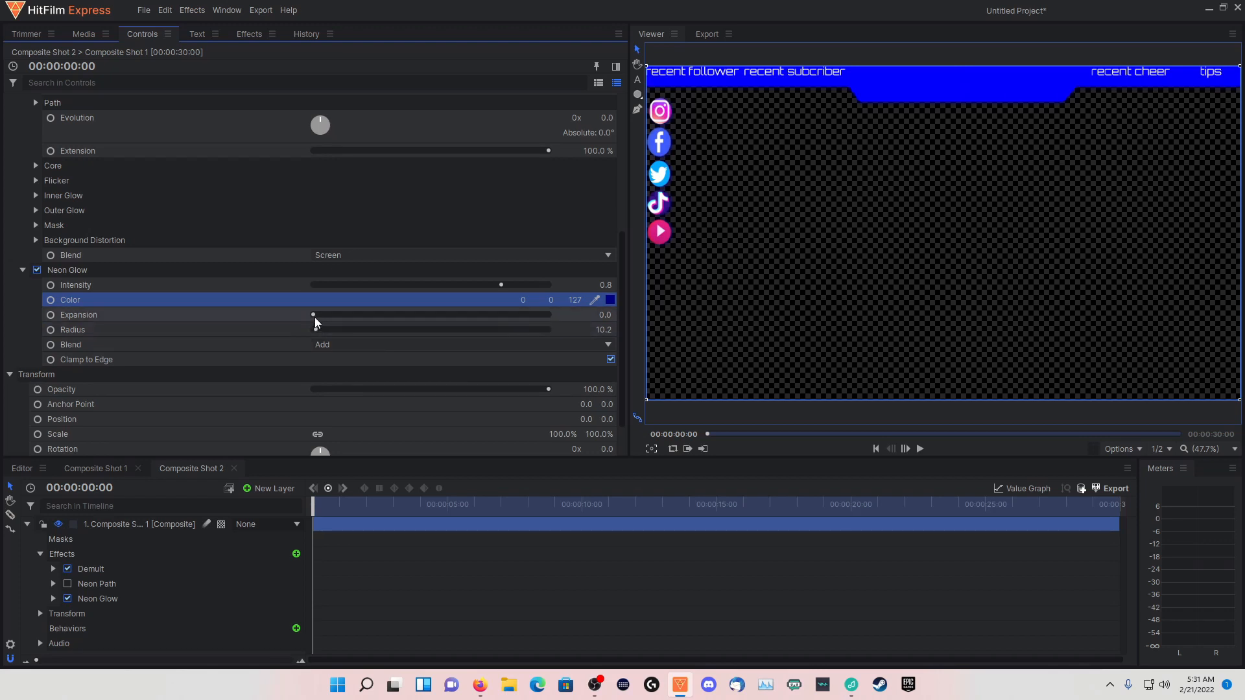
Raise the Neon Glow expansion to about 15.3 and collapse the Composite Shot 1 layer in the timeline
{"action": "left_click_drag", "start_coordinate": [314, 317], "coordinate": [316, 317]}
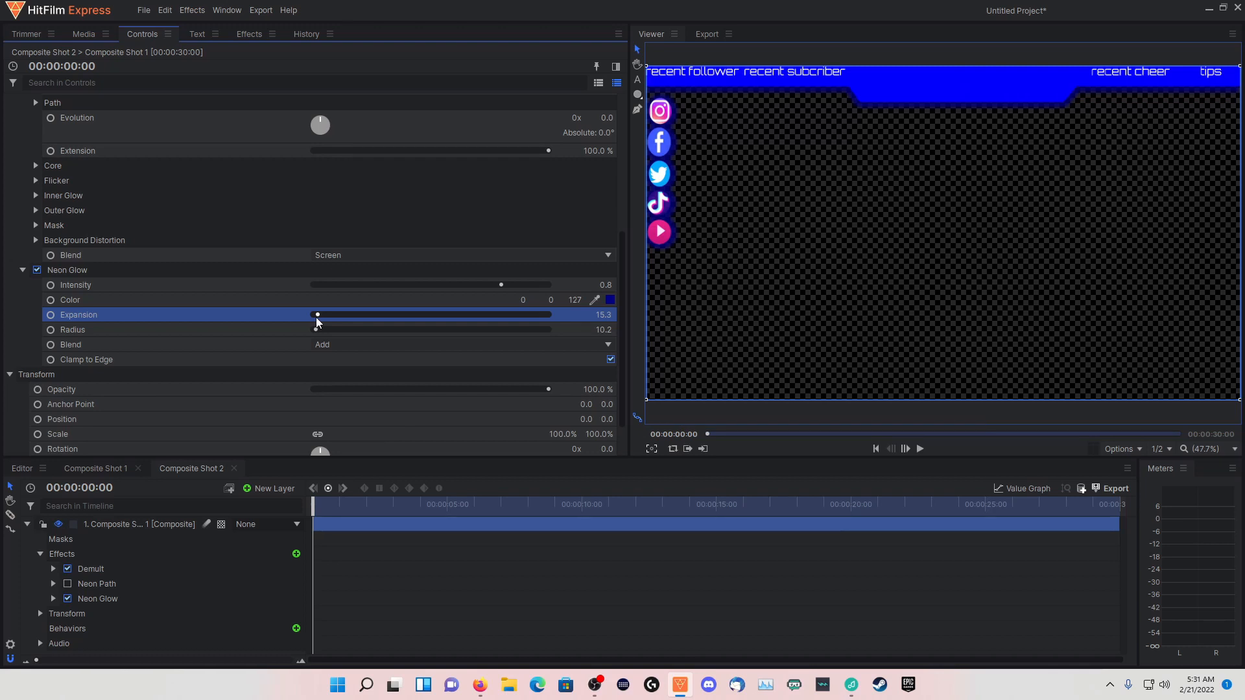
{"action": "left_click", "coordinate": [316, 328]}
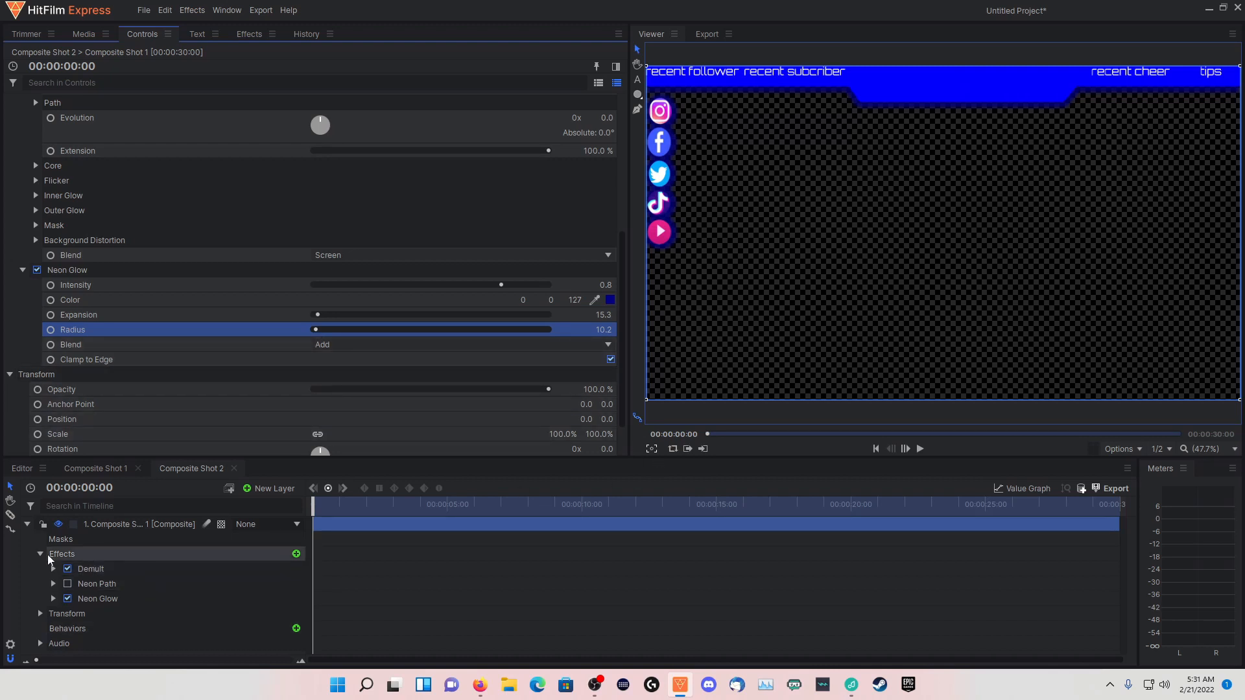
{"action": "left_click", "coordinate": [27, 523]}
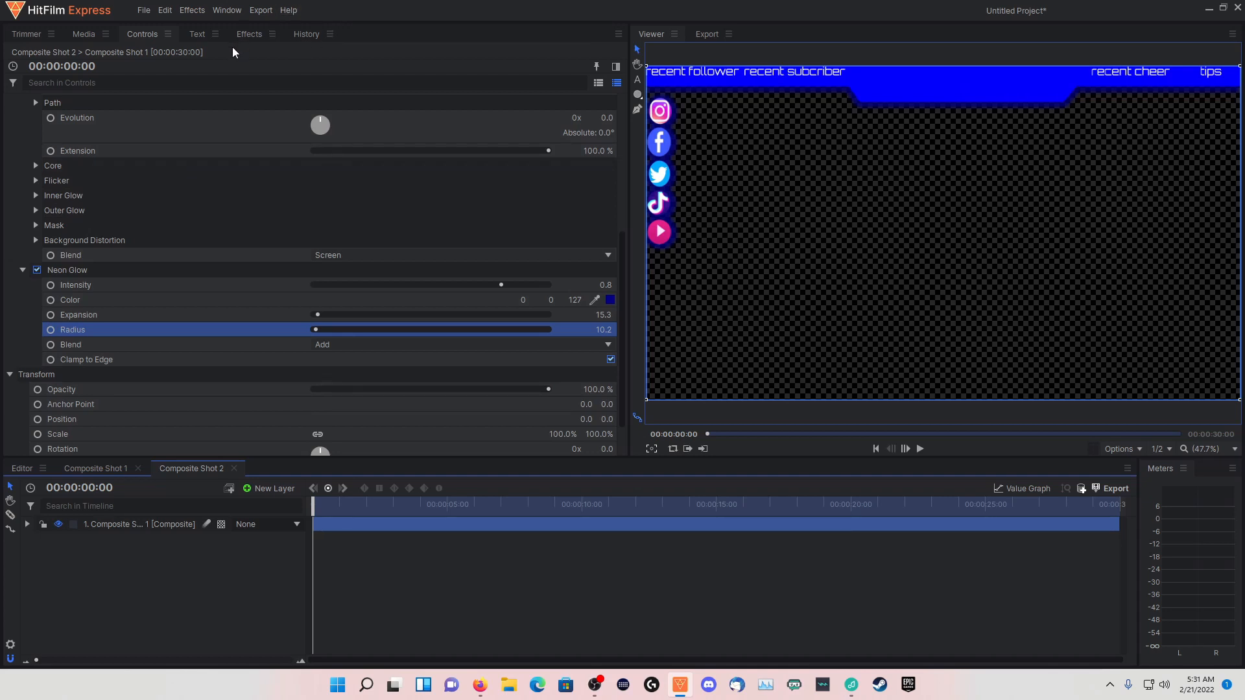
Select the Composite Shot 1 layer and lower its opacity to about 51%
{"action": "left_click", "coordinate": [139, 523]}
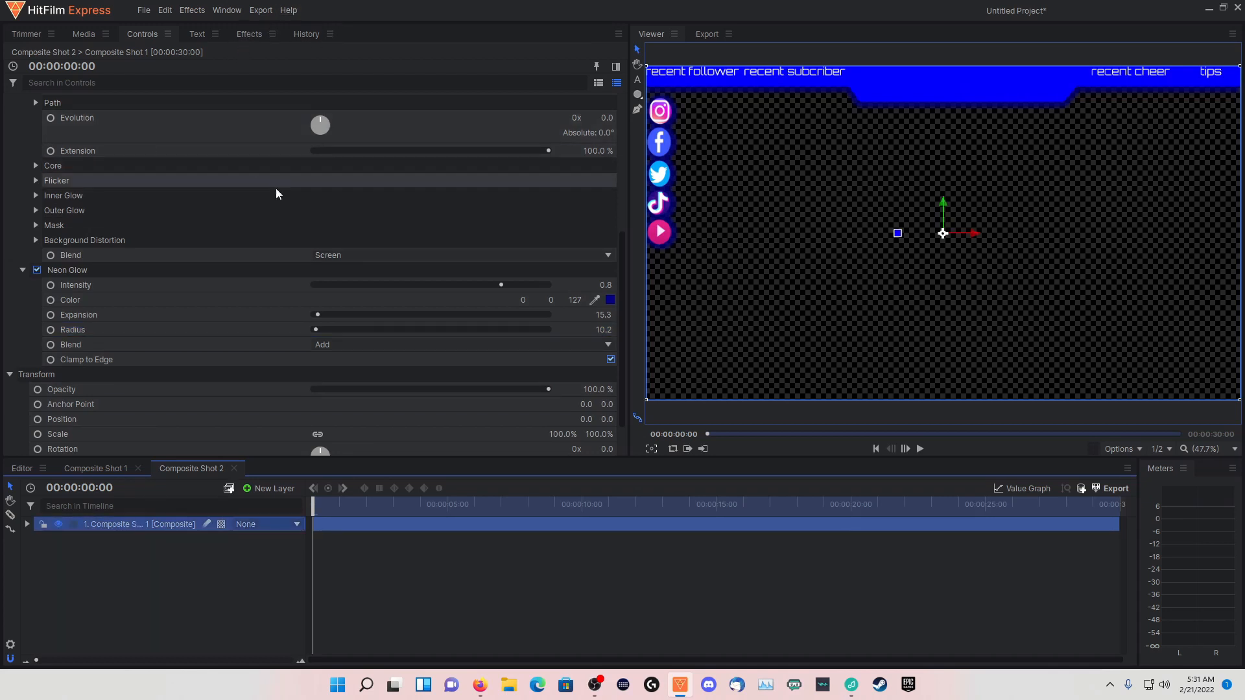
{"action": "scroll", "coordinate": [276, 193], "scroll_direction": "up", "scroll_amount": 3}
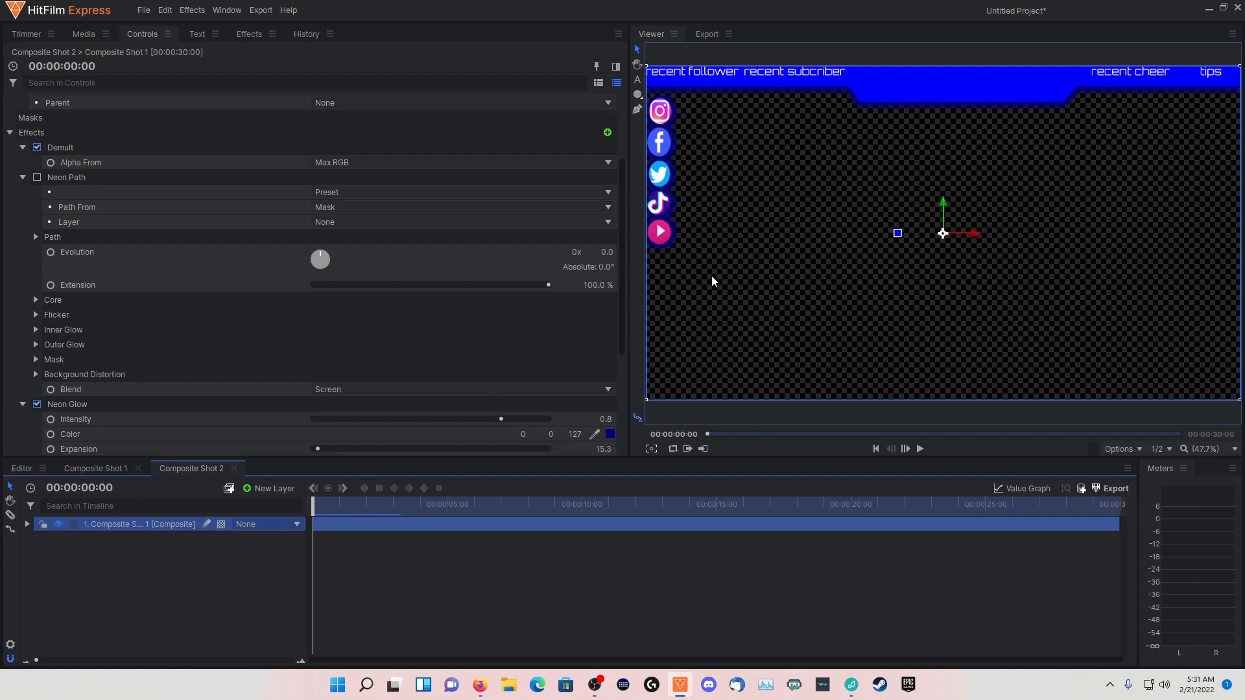
{"action": "scroll", "coordinate": [324, 251], "scroll_direction": "up", "scroll_amount": 1}
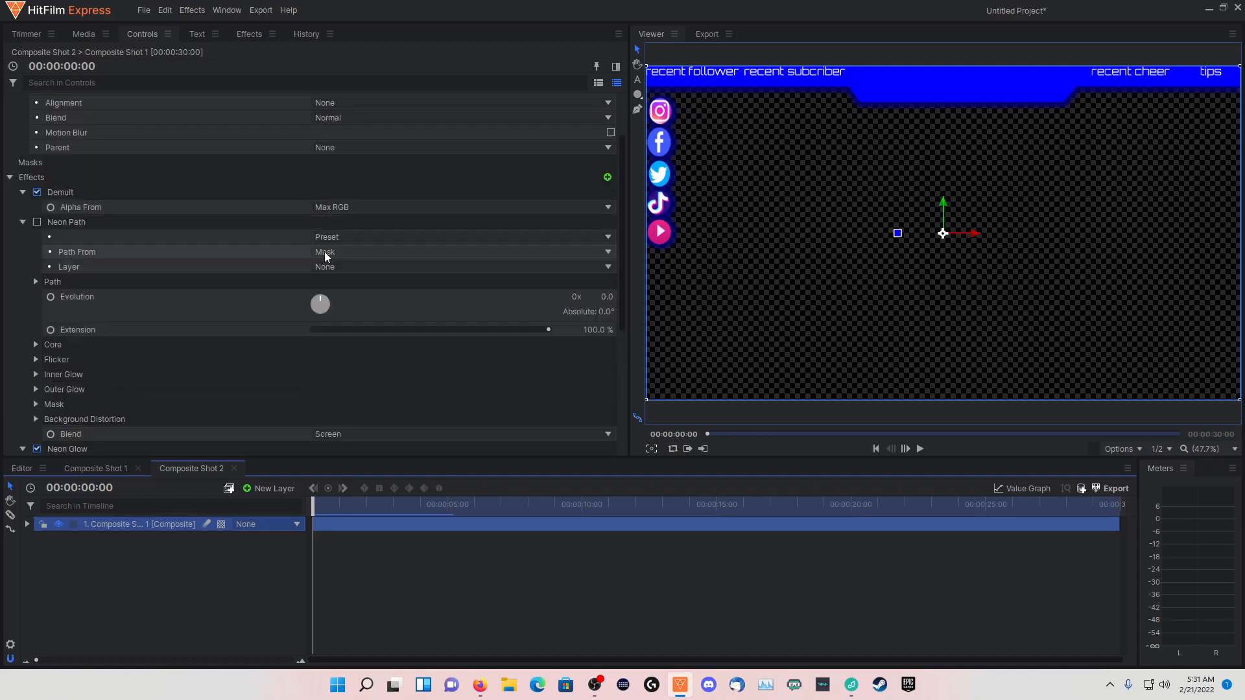
{"action": "scroll", "coordinate": [324, 253], "scroll_direction": "down", "scroll_amount": 1}
{"action": "scroll", "coordinate": [323, 243], "scroll_direction": "up", "scroll_amount": 2}
{"action": "scroll", "coordinate": [325, 214], "scroll_direction": "down", "scroll_amount": 4}
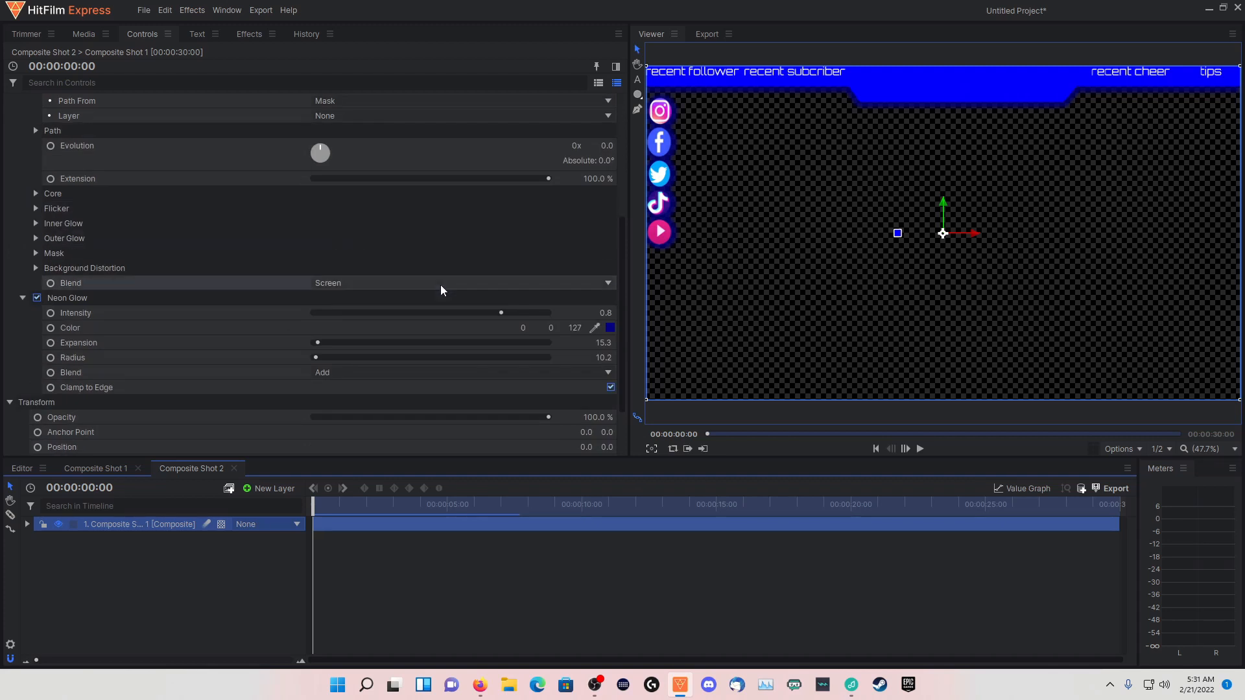
{"action": "scroll", "coordinate": [341, 285], "scroll_direction": "up", "scroll_amount": 1}
{"action": "scroll", "coordinate": [337, 281], "scroll_direction": "down", "scroll_amount": 1}
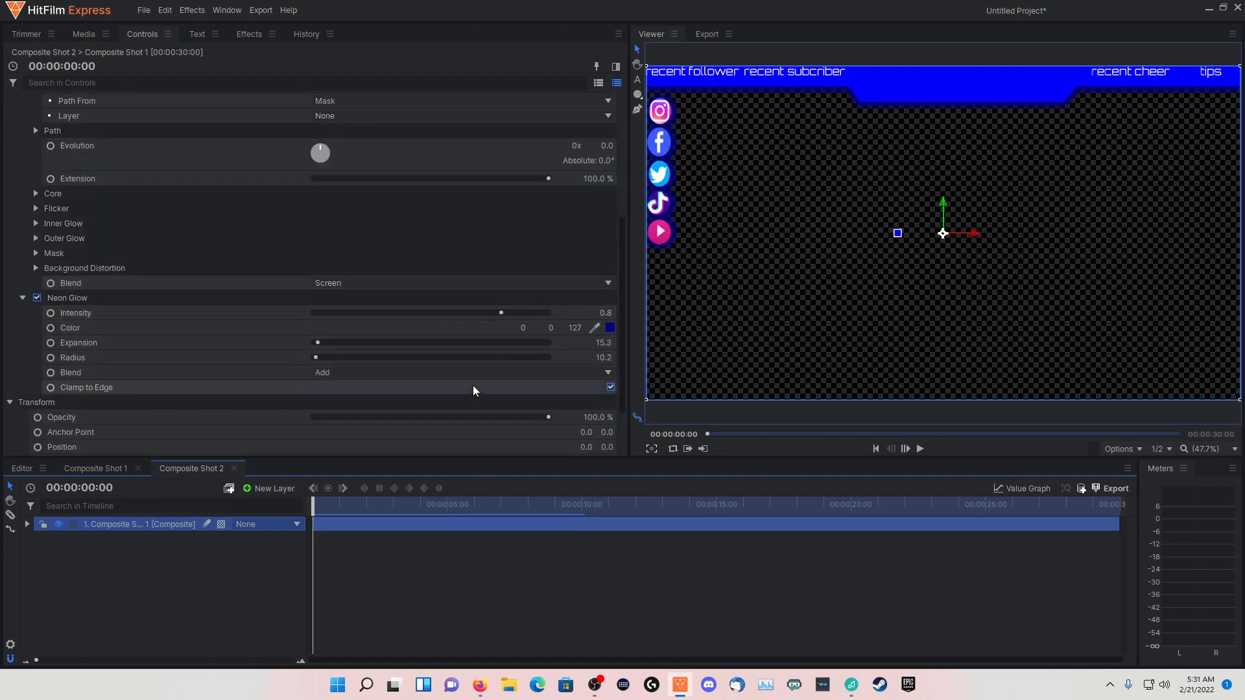
{"action": "left_click_drag", "start_coordinate": [548, 418], "coordinate": [434, 426]}
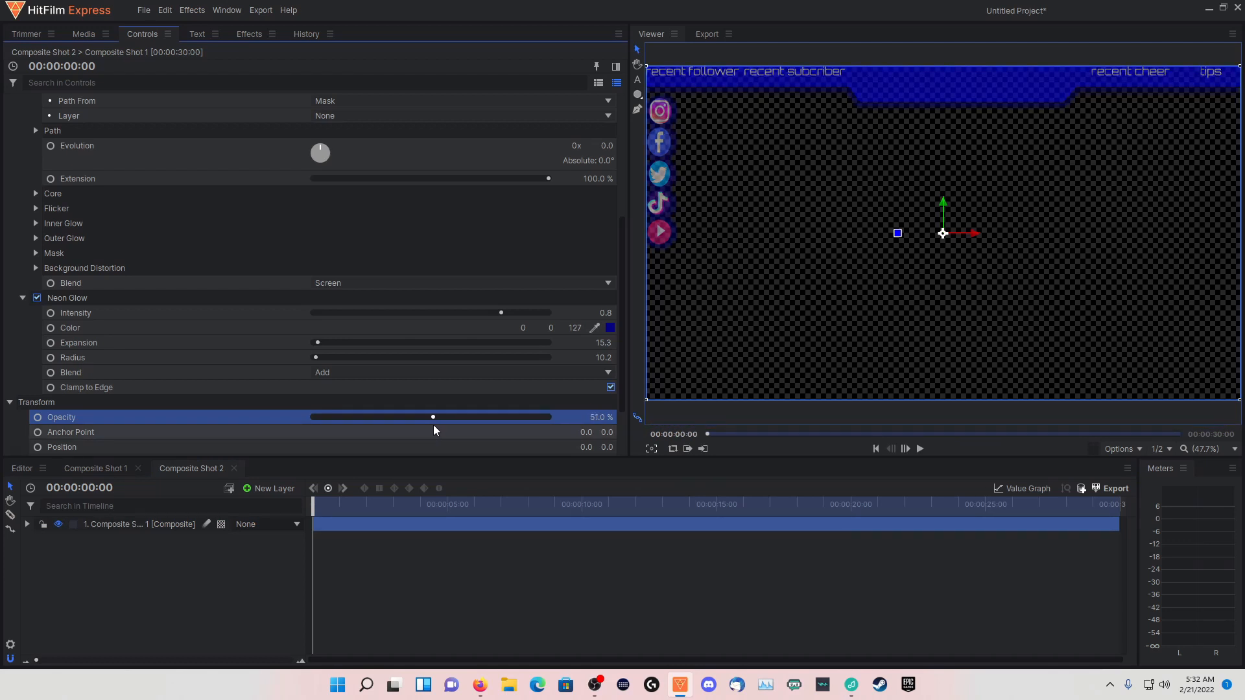
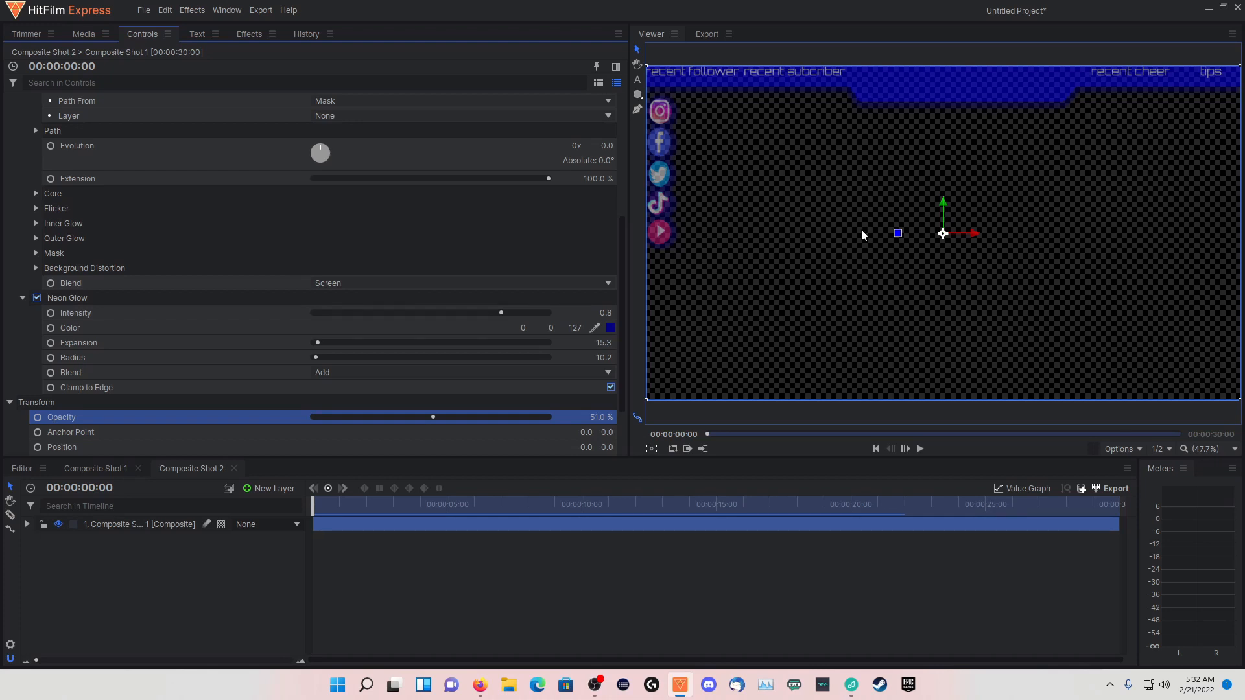
Export the current frame of Composite Shot 2 as a PNG with RGBA channels and no reimport
{"action": "left_click", "coordinate": [652, 449]}
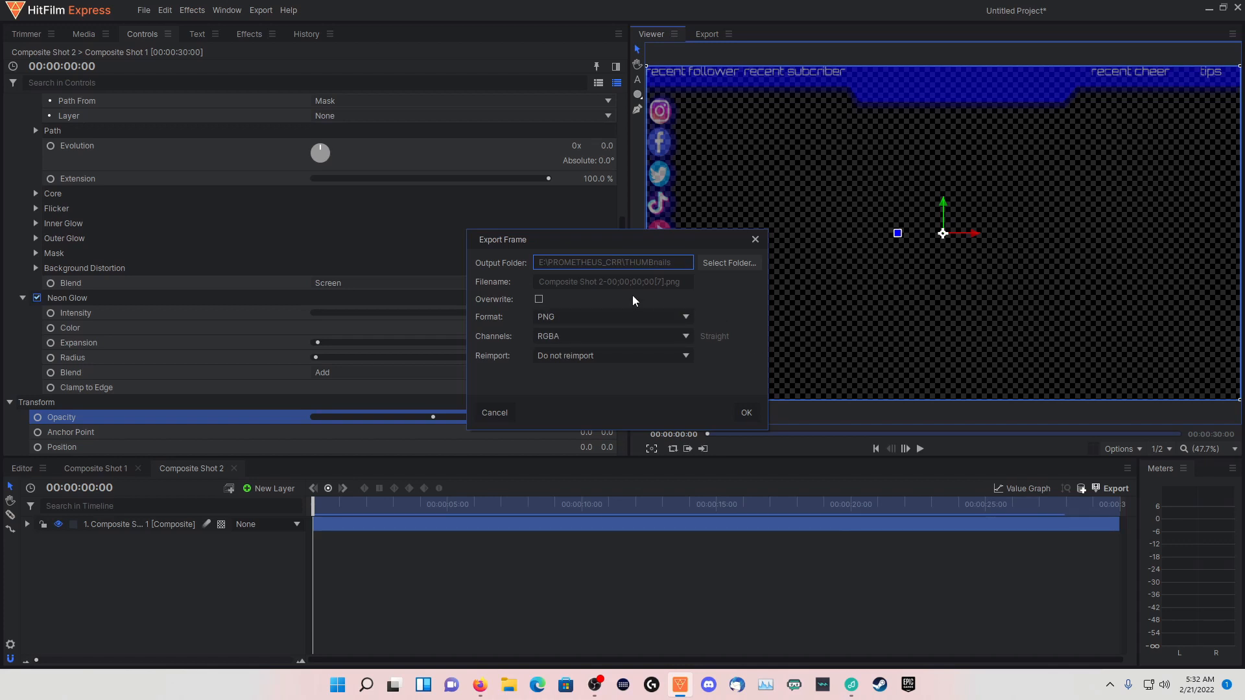
{"action": "left_click", "coordinate": [573, 339]}
{"action": "left_click", "coordinate": [552, 372]}
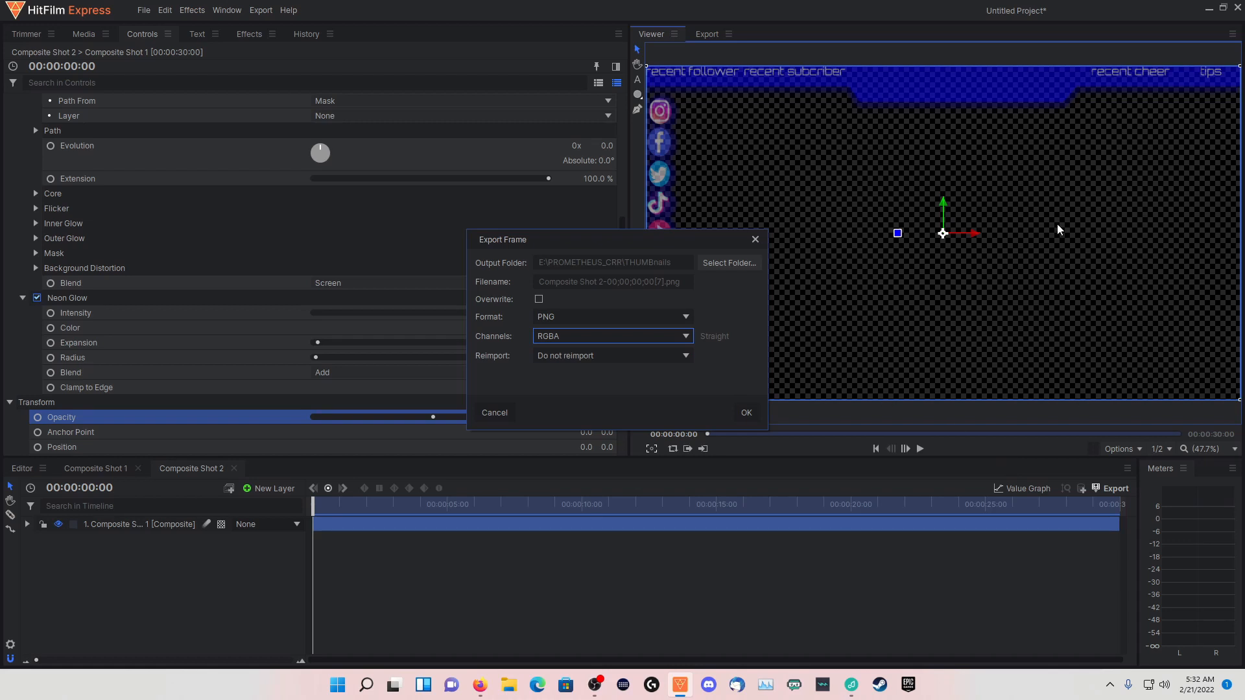
{"action": "left_click", "coordinate": [746, 412]}
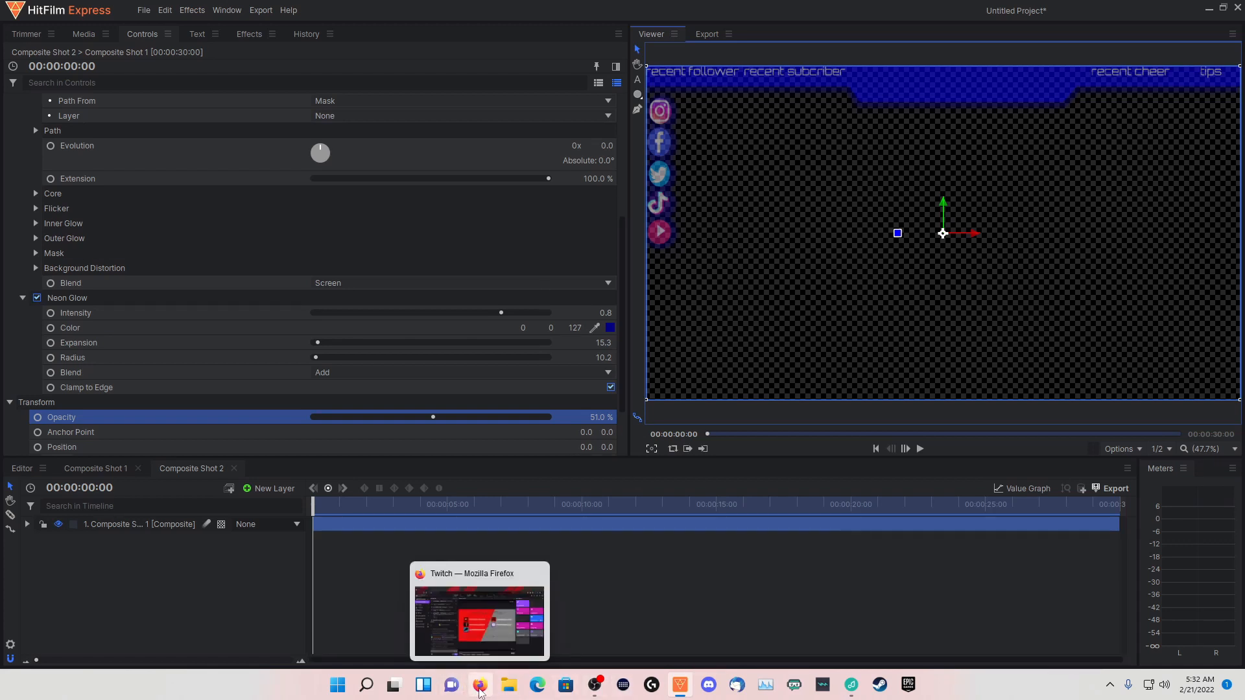
Switch to the Twitch dashboard in Firefox and open the configuration of the installed Overlay Expert extension
{"action": "left_click", "coordinate": [479, 691]}
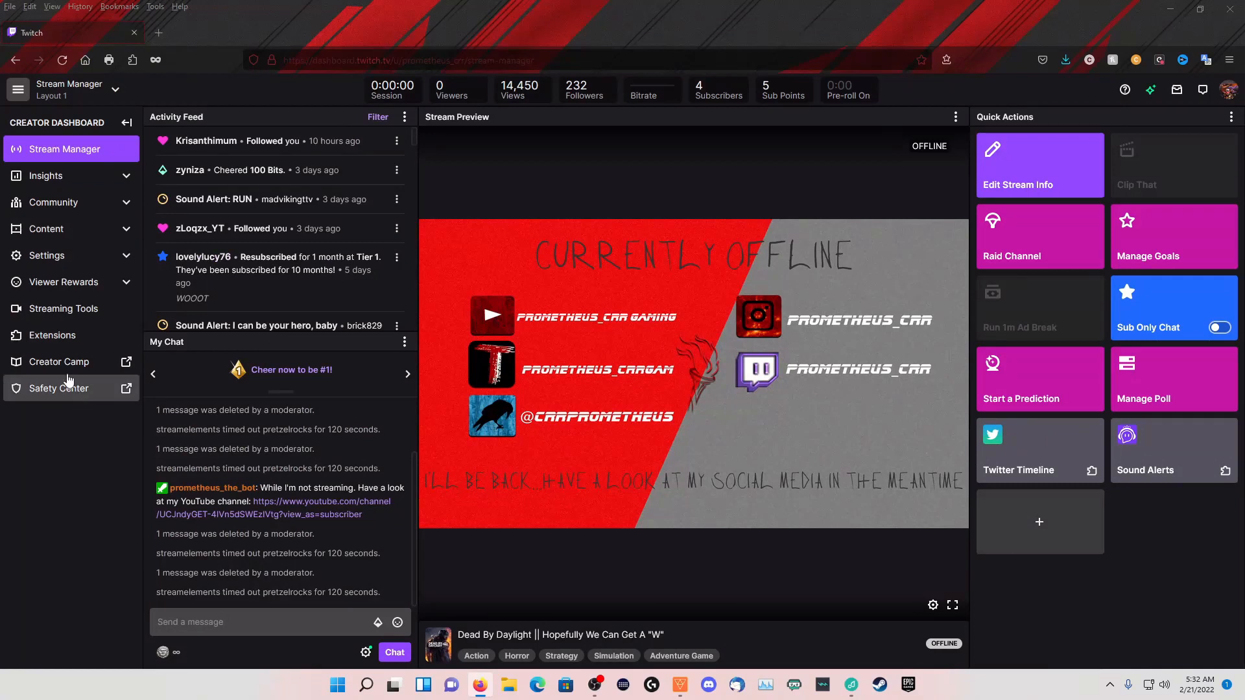
{"action": "left_click", "coordinate": [52, 334]}
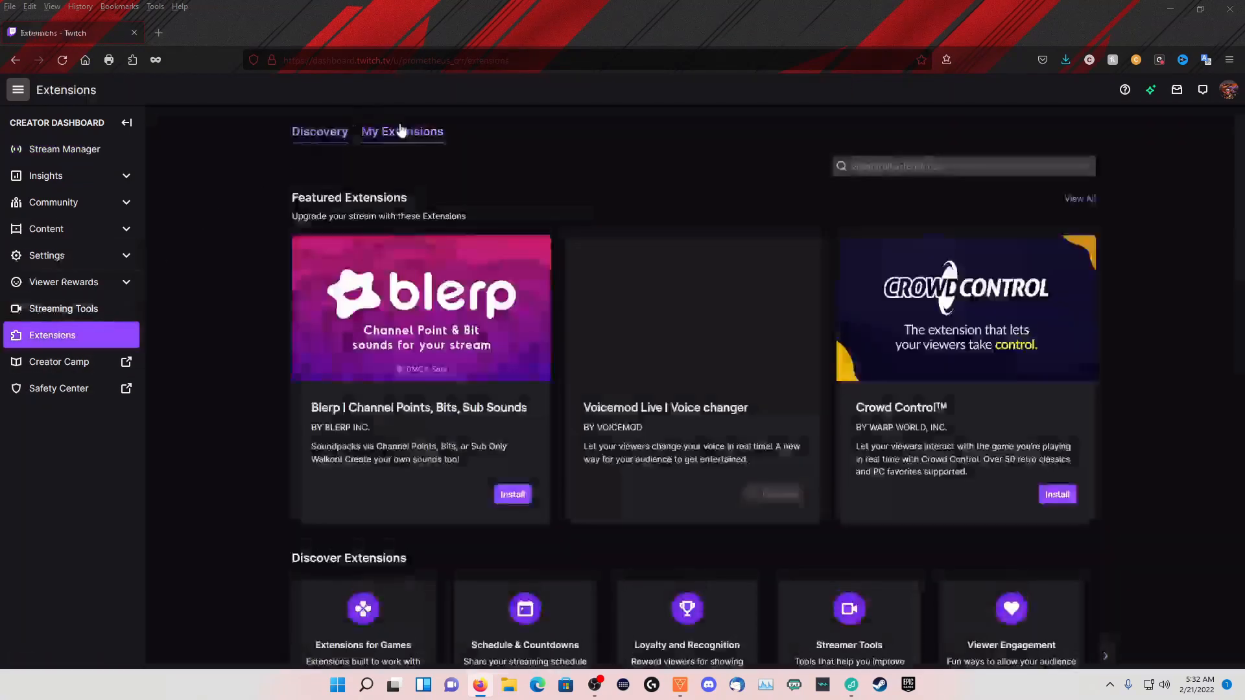
{"action": "left_click", "coordinate": [406, 139]}
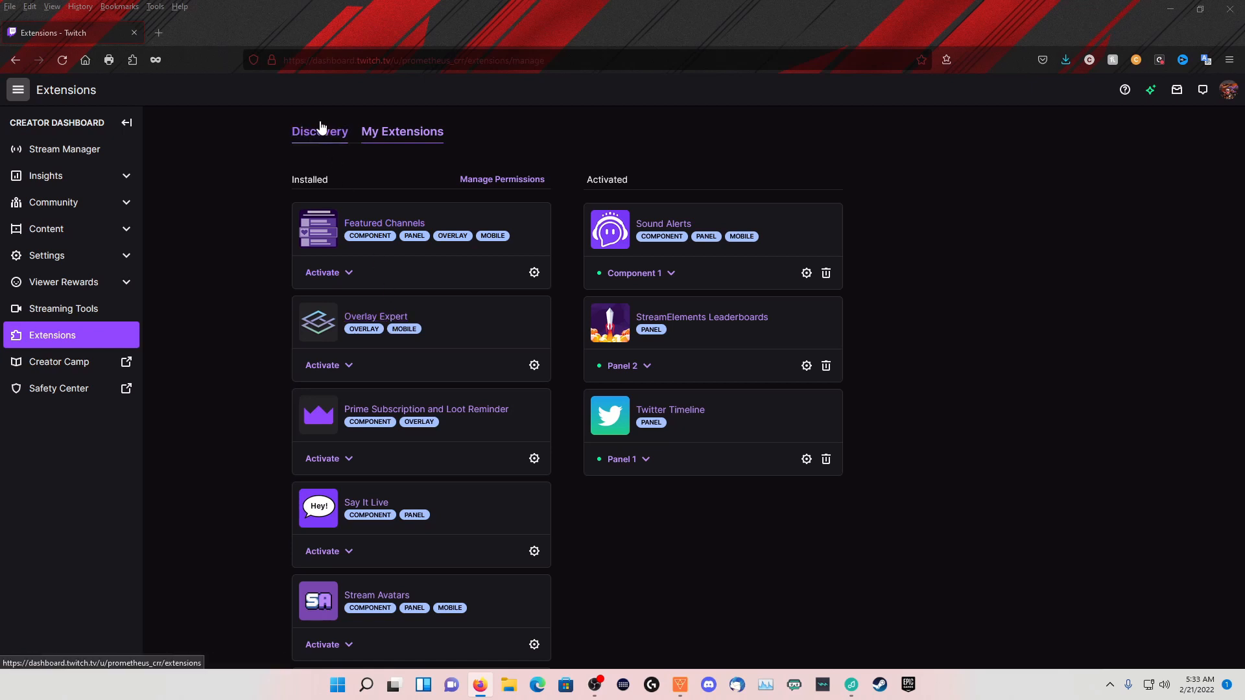
{"action": "left_click", "coordinate": [534, 366]}
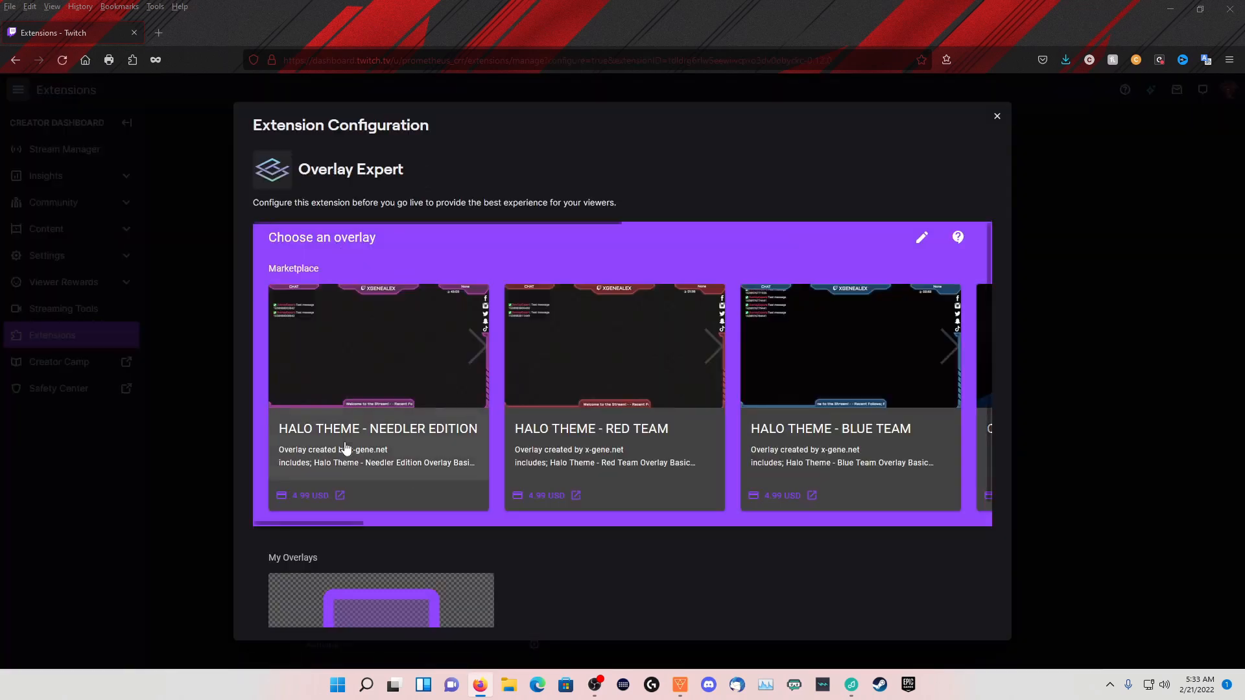
Create a new overlay in the Overlay Expert Builder and decline the new user walkthrough
{"action": "scroll", "coordinate": [441, 447], "scroll_direction": "down", "scroll_amount": 5}
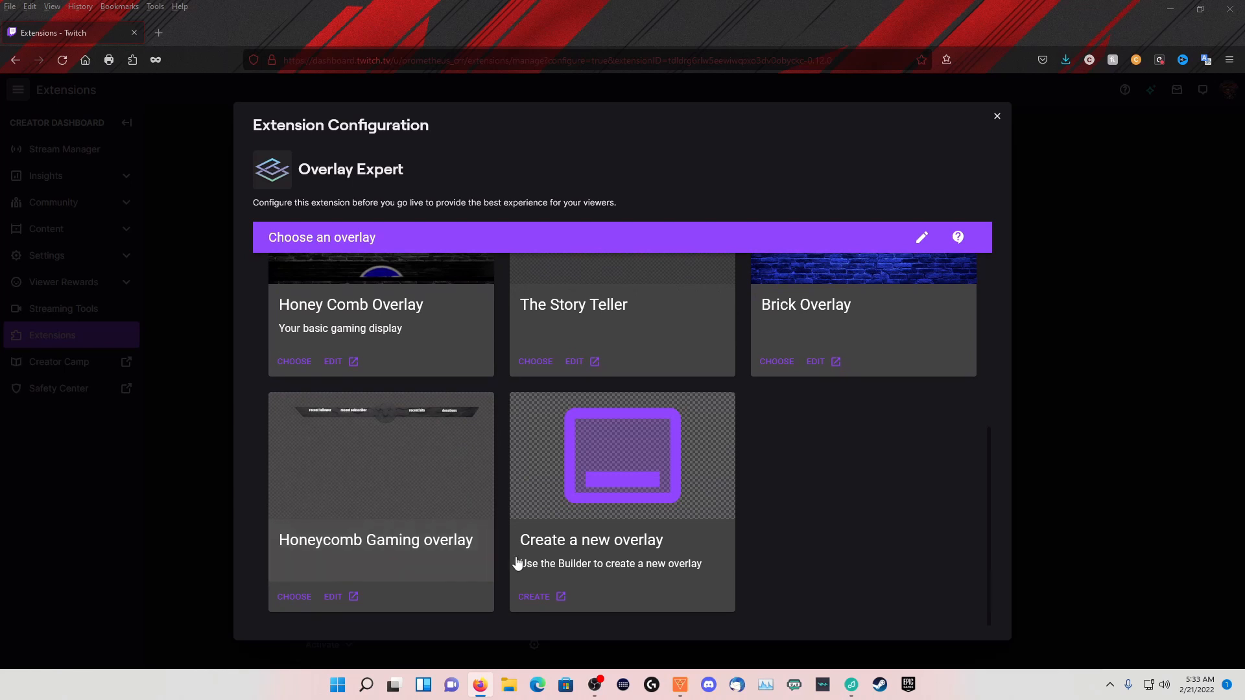
{"action": "left_click", "coordinate": [532, 598]}
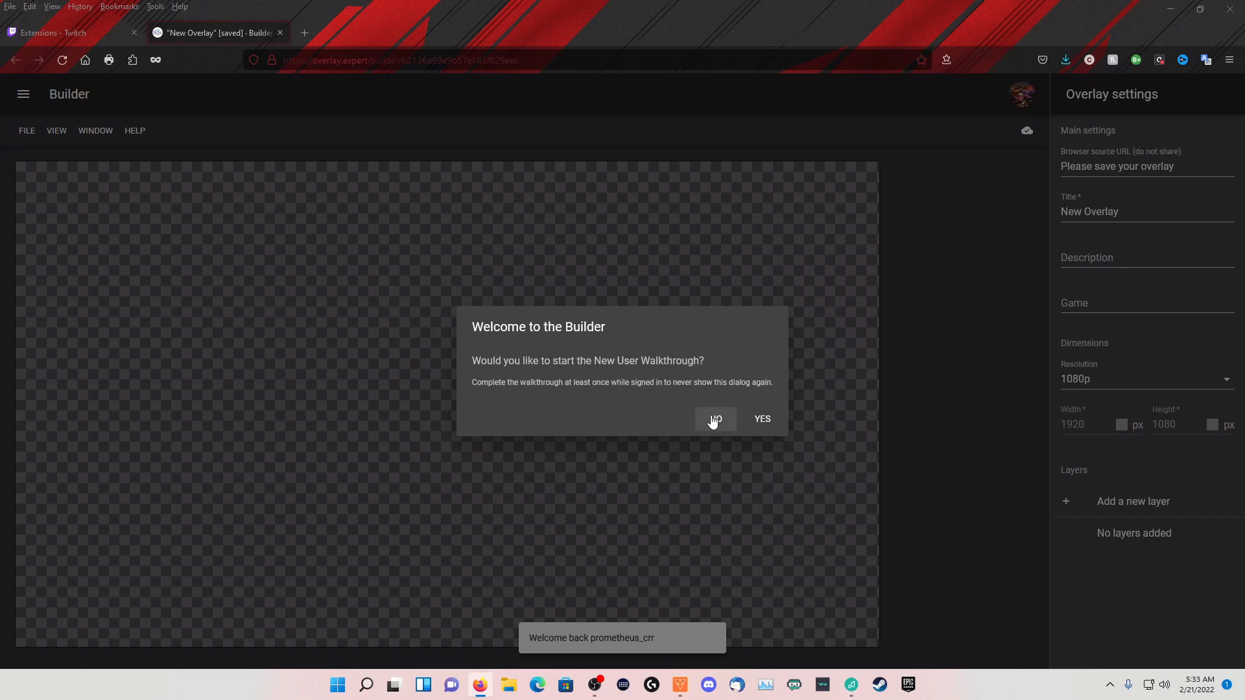
{"action": "left_click", "coordinate": [712, 420]}
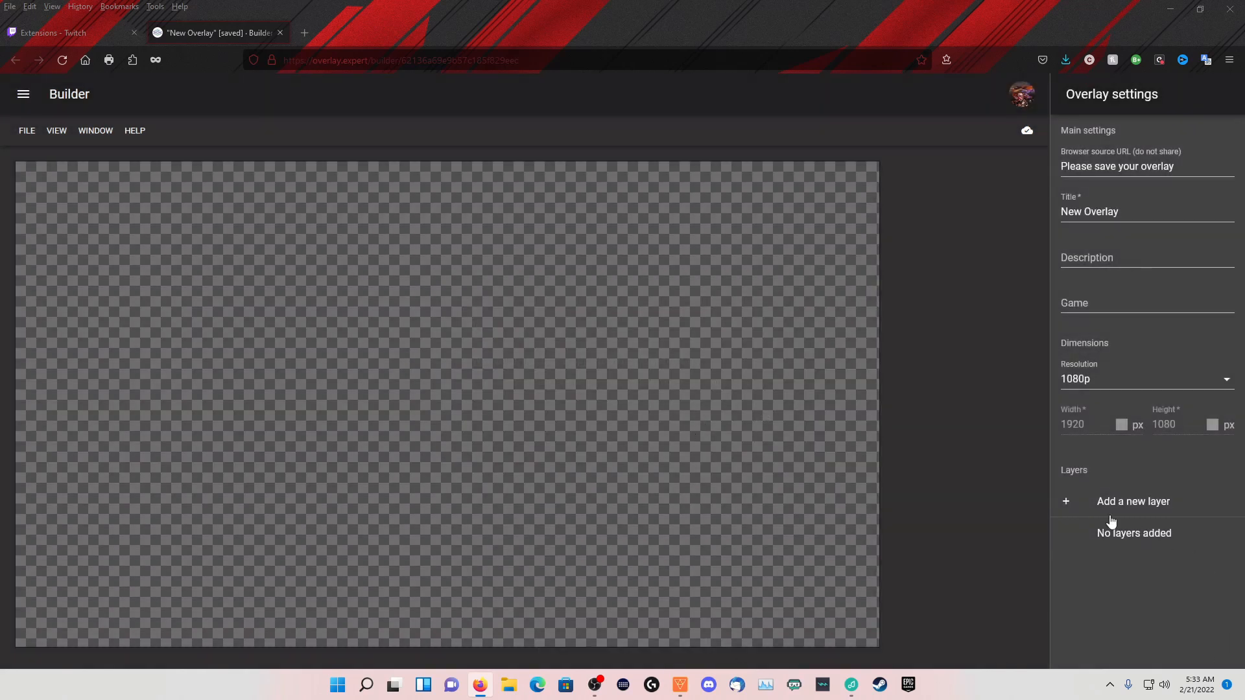
Set the new overlay's title to TUTORIAL
{"action": "left_click_drag", "start_coordinate": [1140, 214], "coordinate": [1041, 201]}
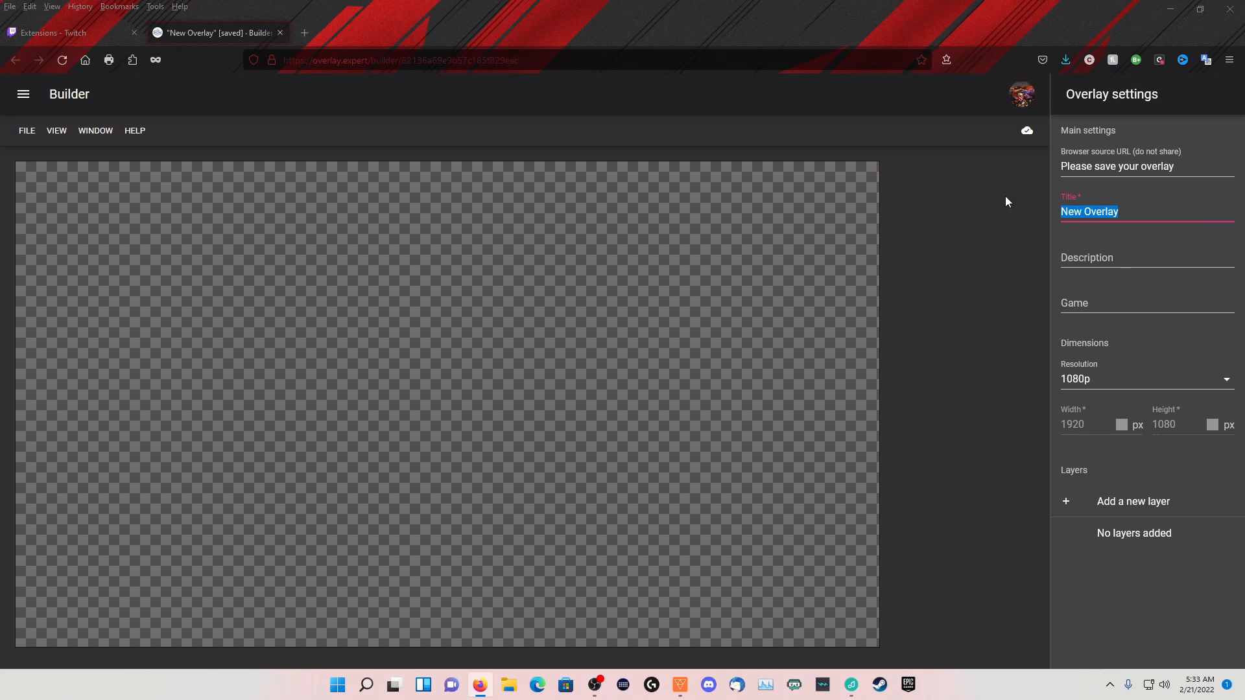
{"action": "type", "text": "nlue"}
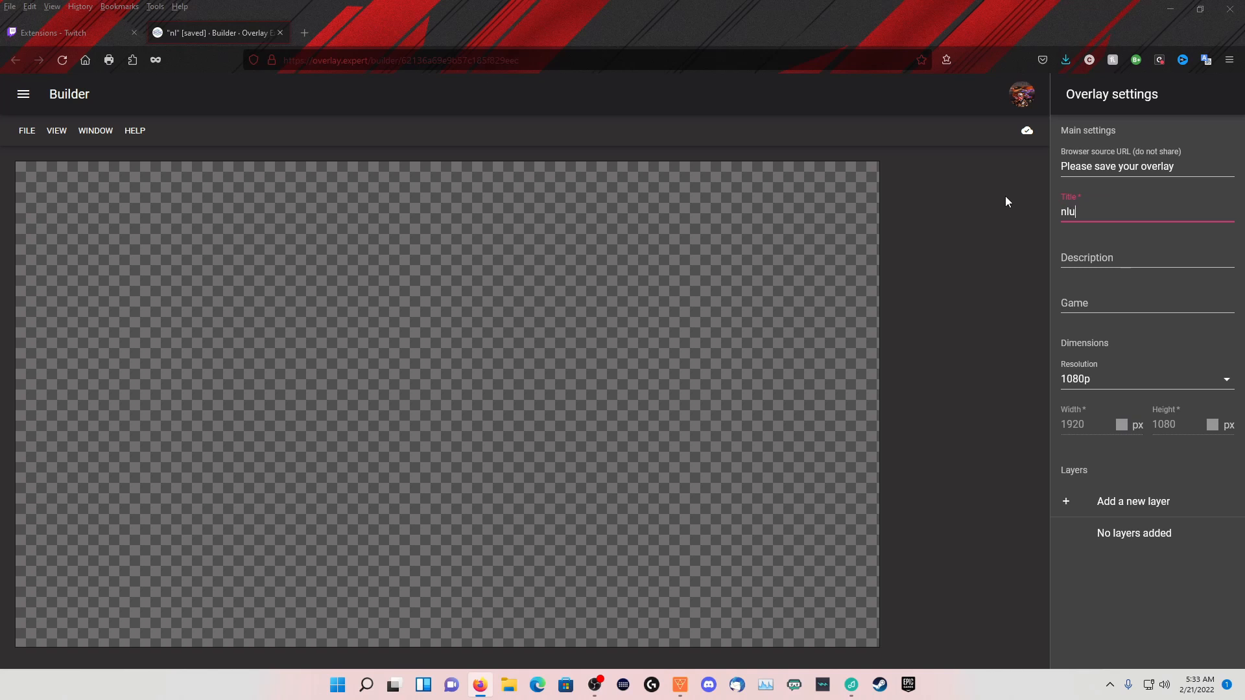
{"action": "key", "text": "BackSpace"}
{"action": "key", "text": "BackSpace"}
{"action": "key", "text": "BackSpace"}
{"action": "key", "text": "BackSpace"}
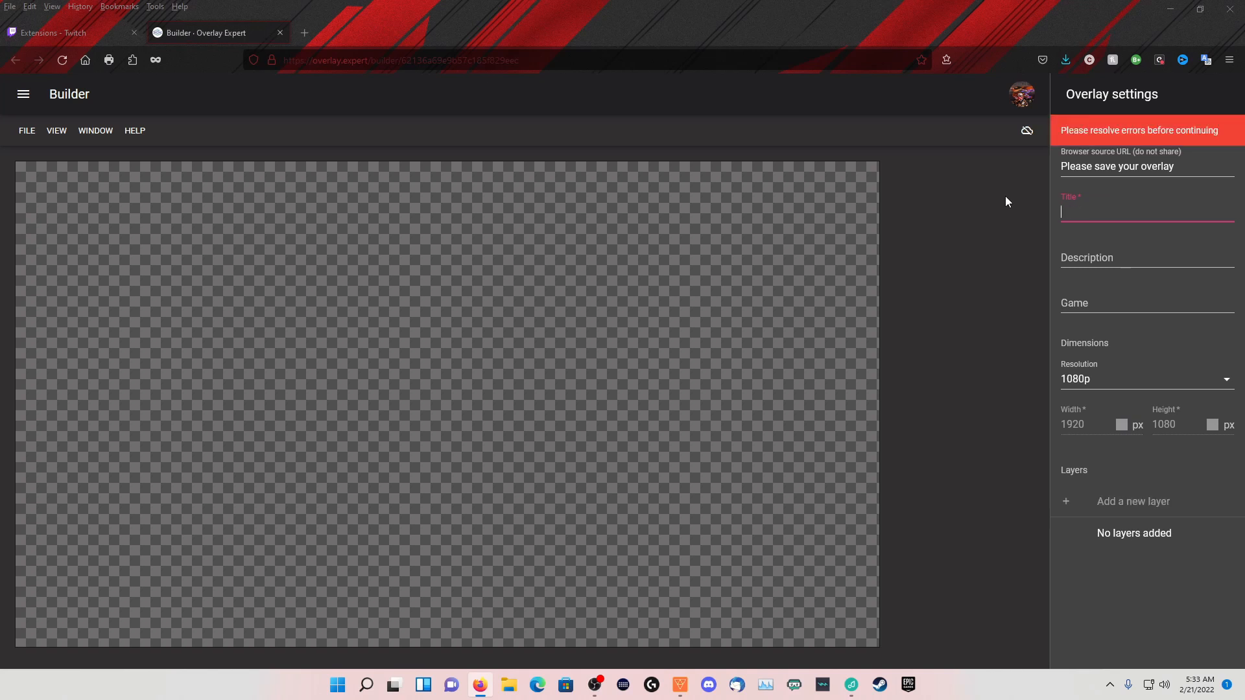
{"action": "type", "text": "TUTORIAL"}
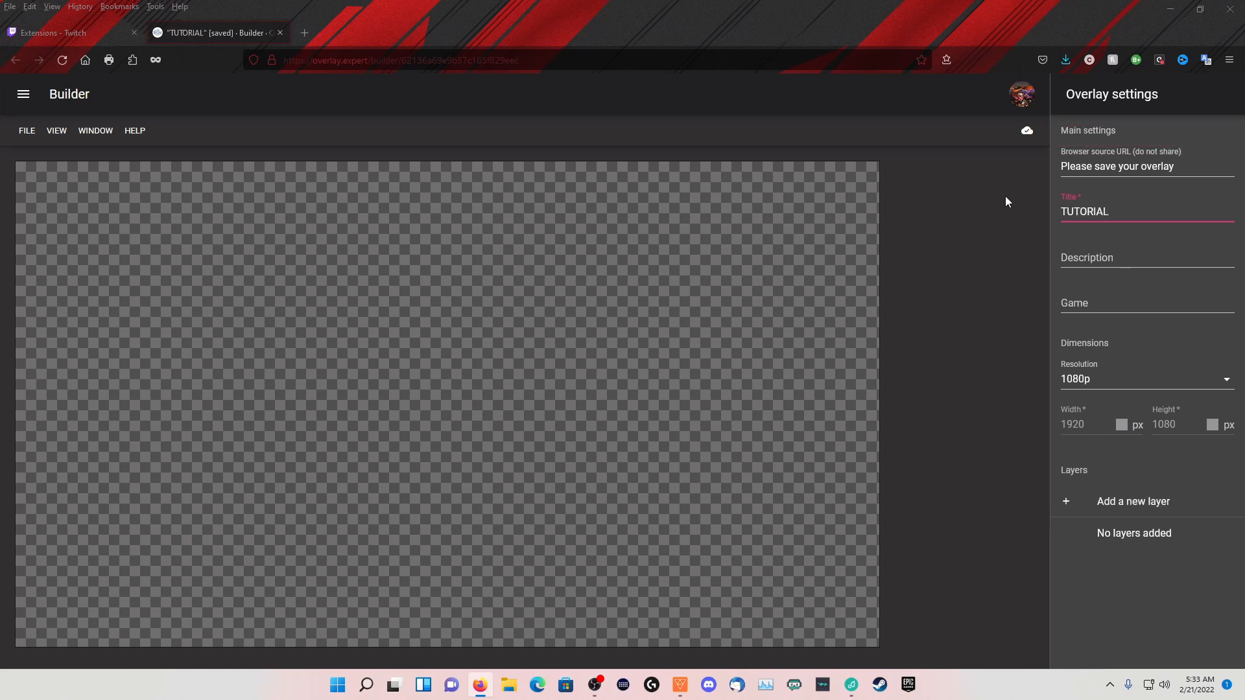
Add a new layer to the overlay and describe it as GAMING BG
{"action": "left_click", "coordinate": [1120, 504]}
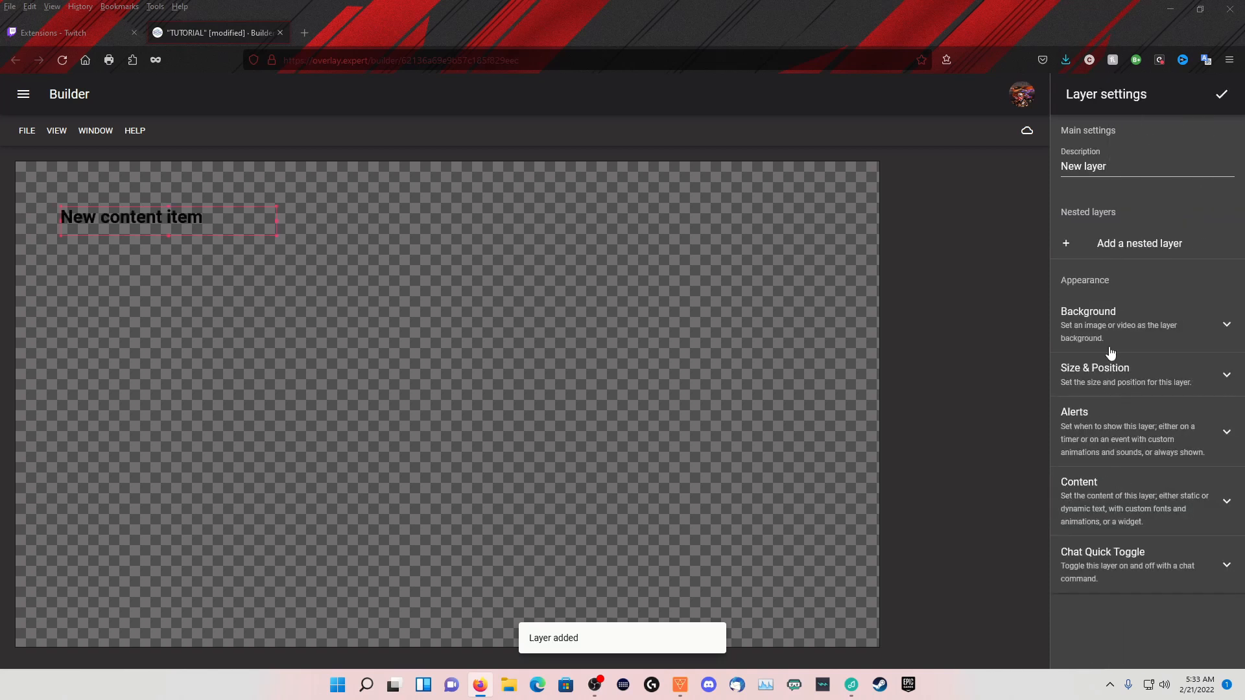
{"action": "left_click_drag", "start_coordinate": [1111, 167], "coordinate": [1052, 164]}
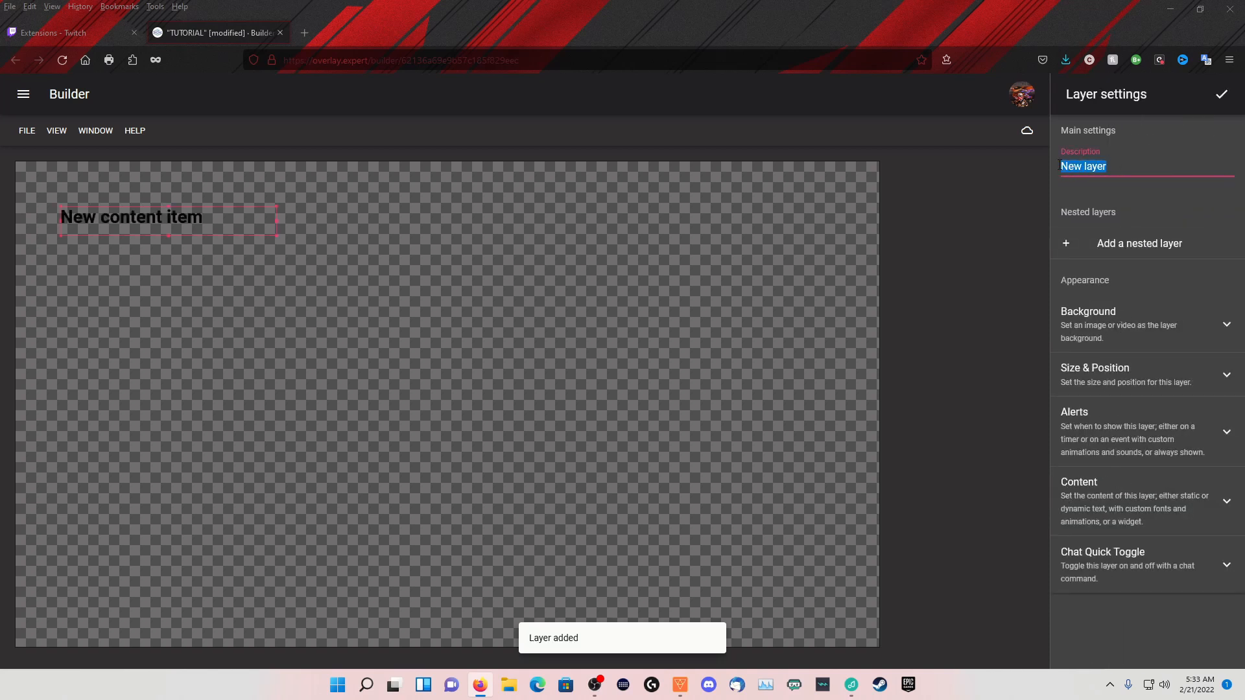
{"action": "type", "text": "GAM"}
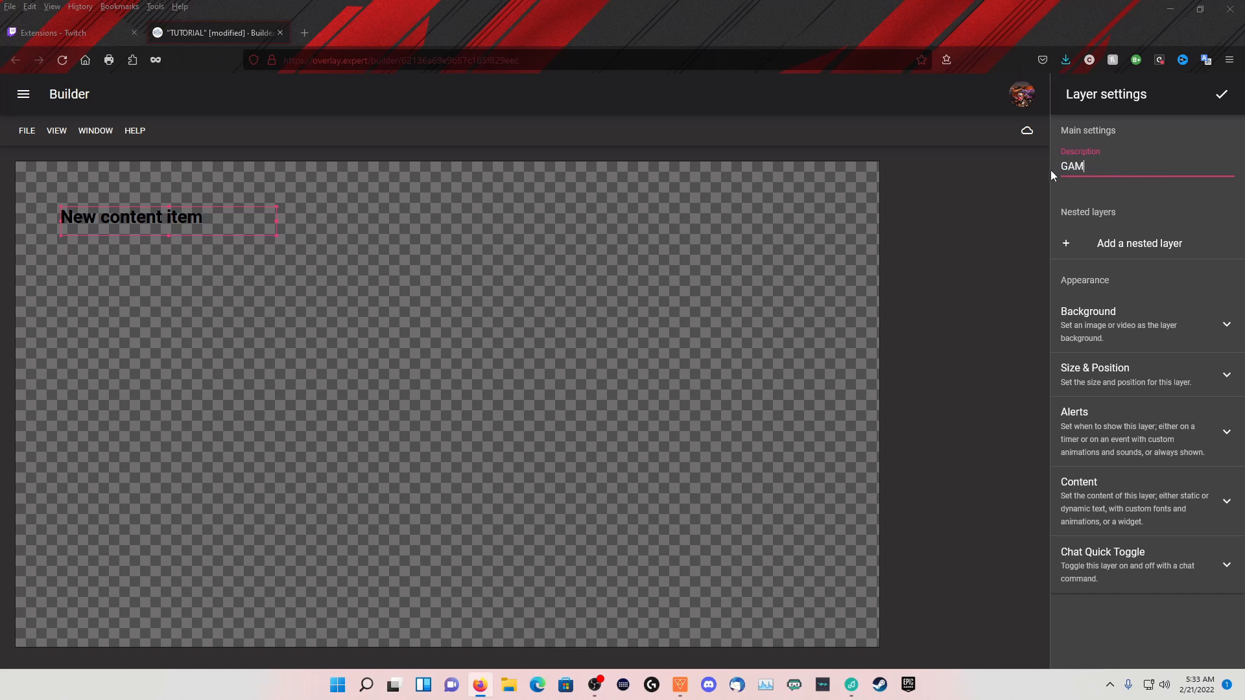
{"action": "type", "text": "ING BG"}
Set the exported composite image with the blue banner as the GAMING BG layer's background
{"action": "left_click", "coordinate": [1226, 325]}
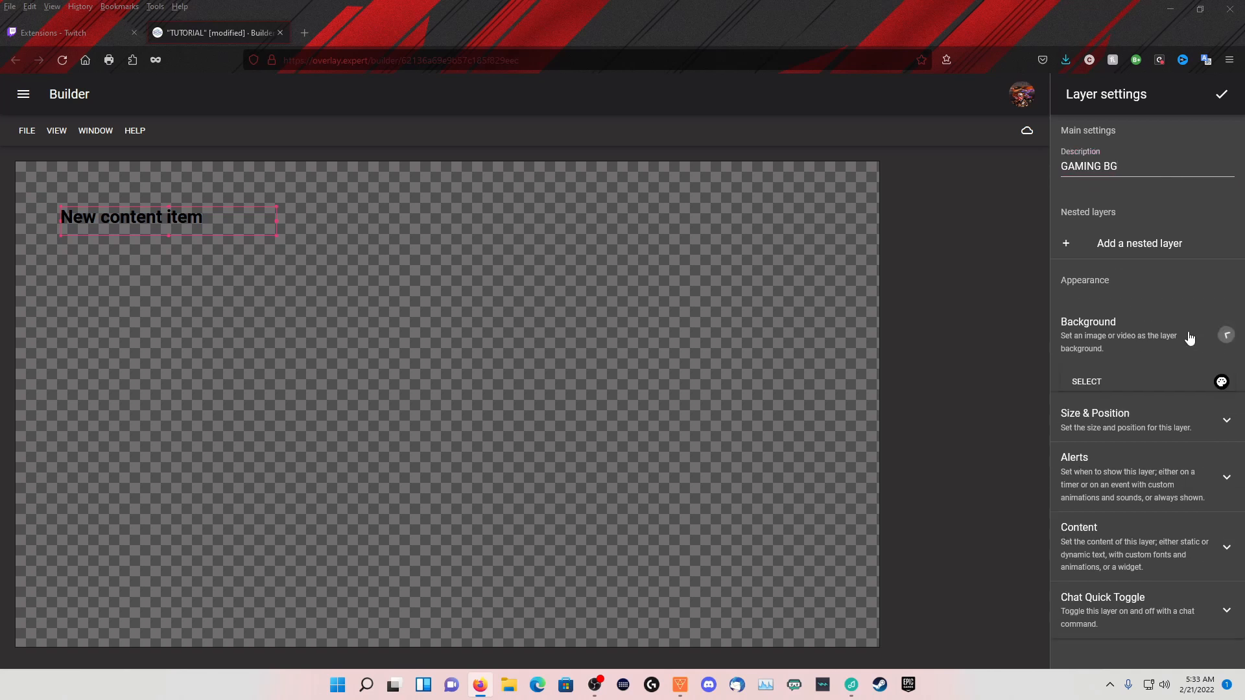
{"action": "left_click", "coordinate": [1085, 389]}
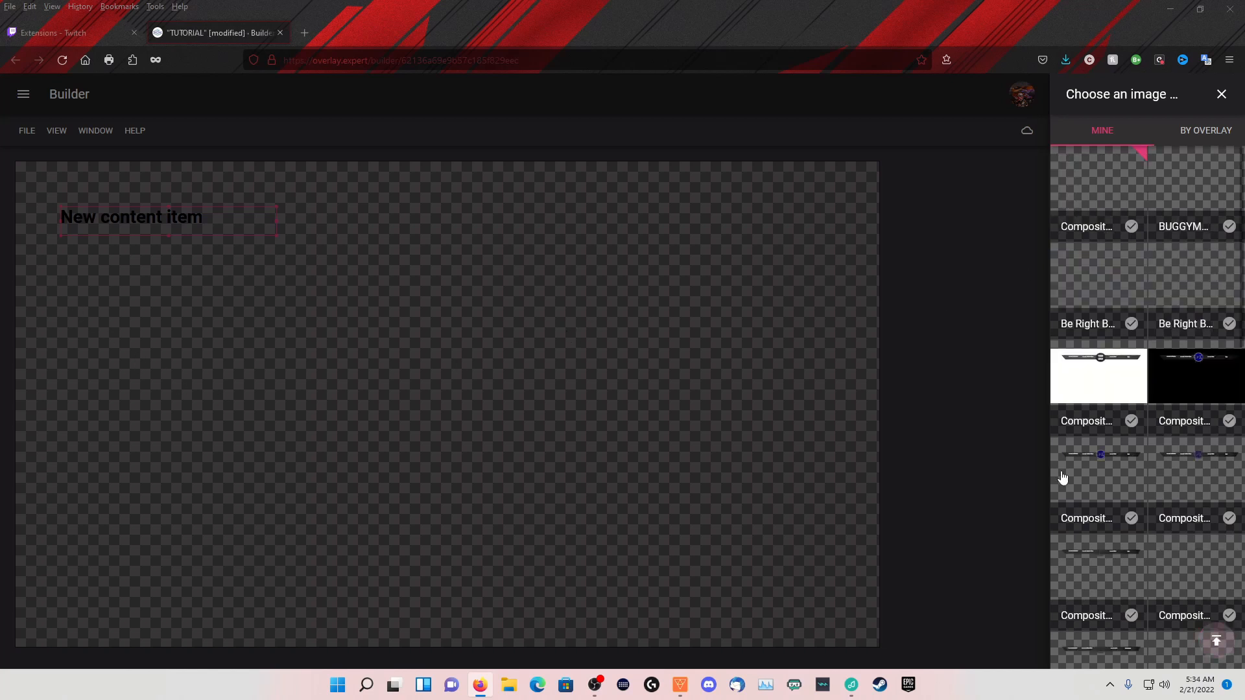
{"action": "left_click", "coordinate": [1129, 227]}
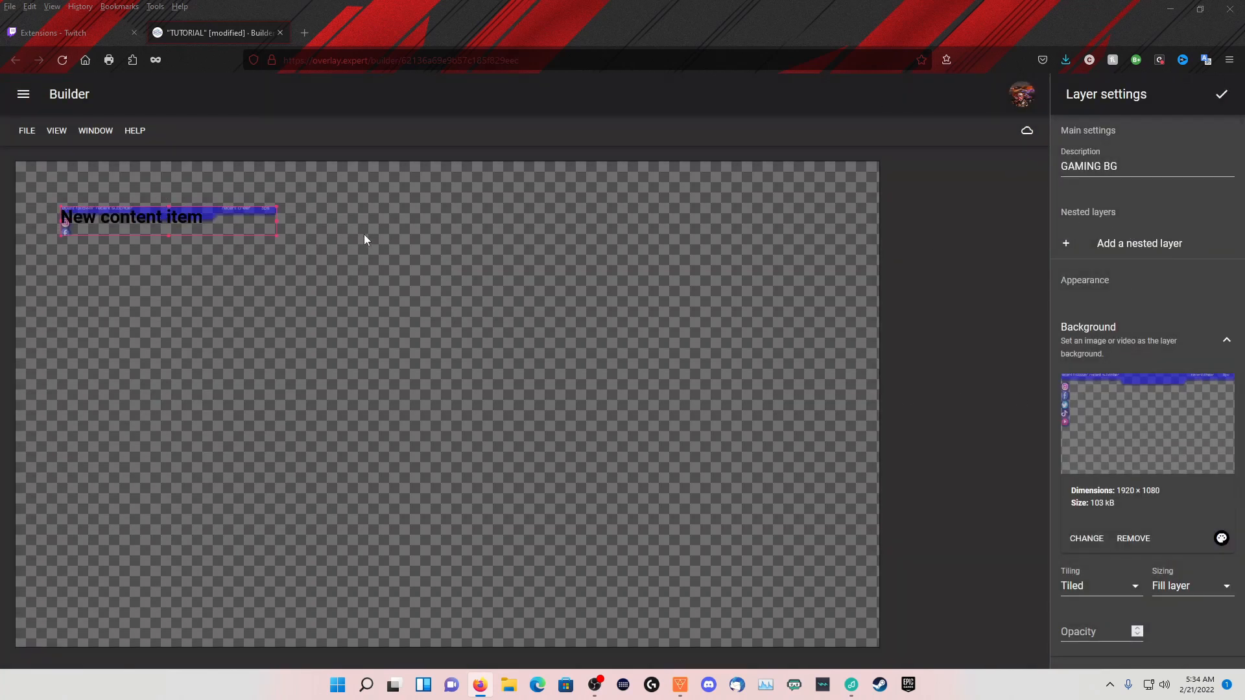
Position the GAMING BG layer at top 0 and left 0, with a width of 1920 px and a height of 1080 px
{"action": "scroll", "coordinate": [1116, 397], "scroll_direction": "down", "scroll_amount": 3}
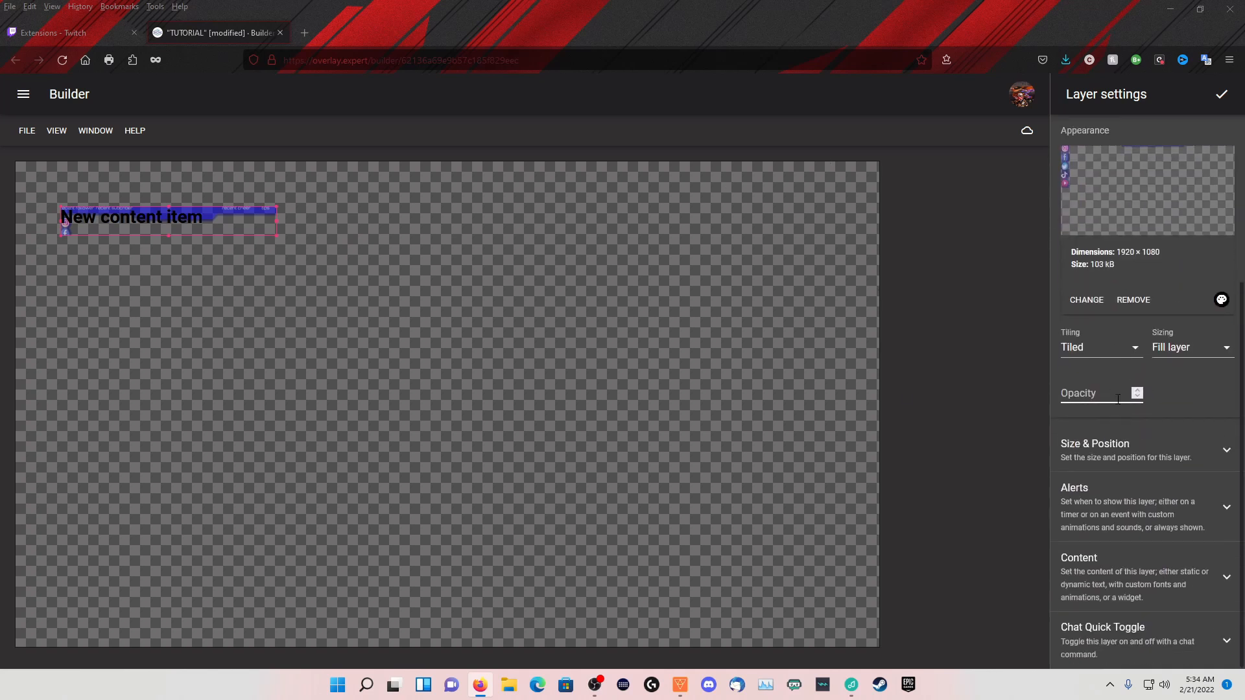
{"action": "left_click", "coordinate": [1227, 452]}
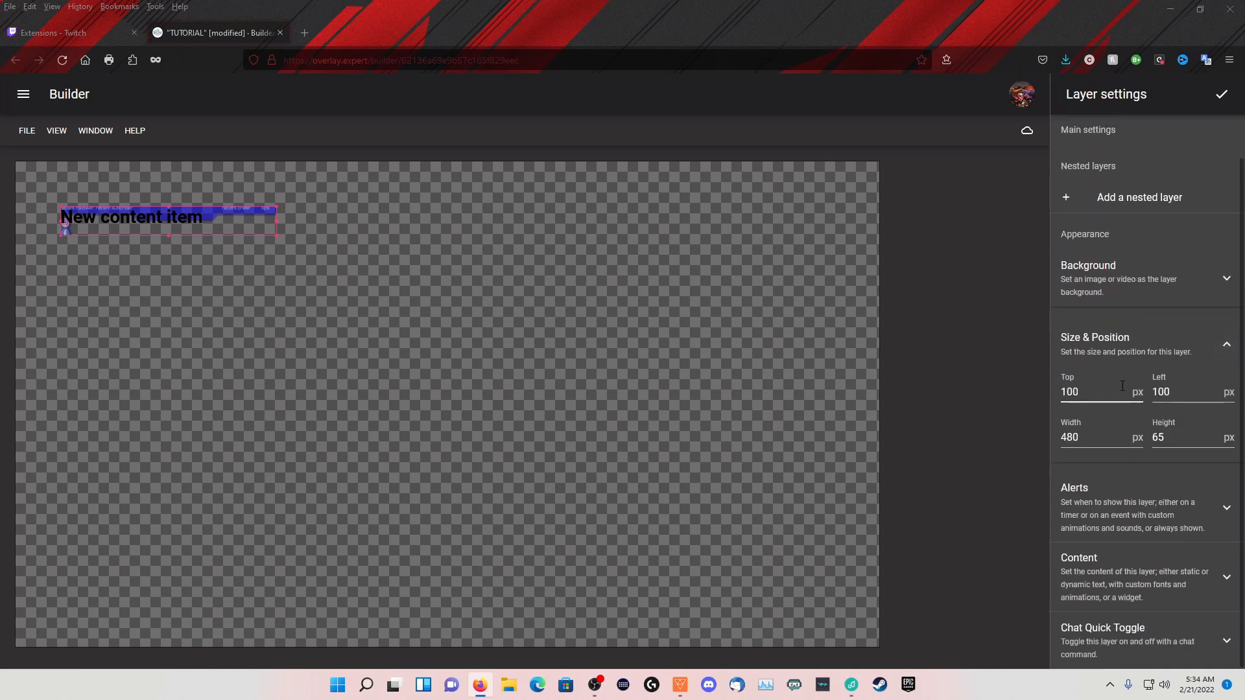
{"action": "double_click", "coordinate": [1122, 386]}
{"action": "type", "text": "0"}
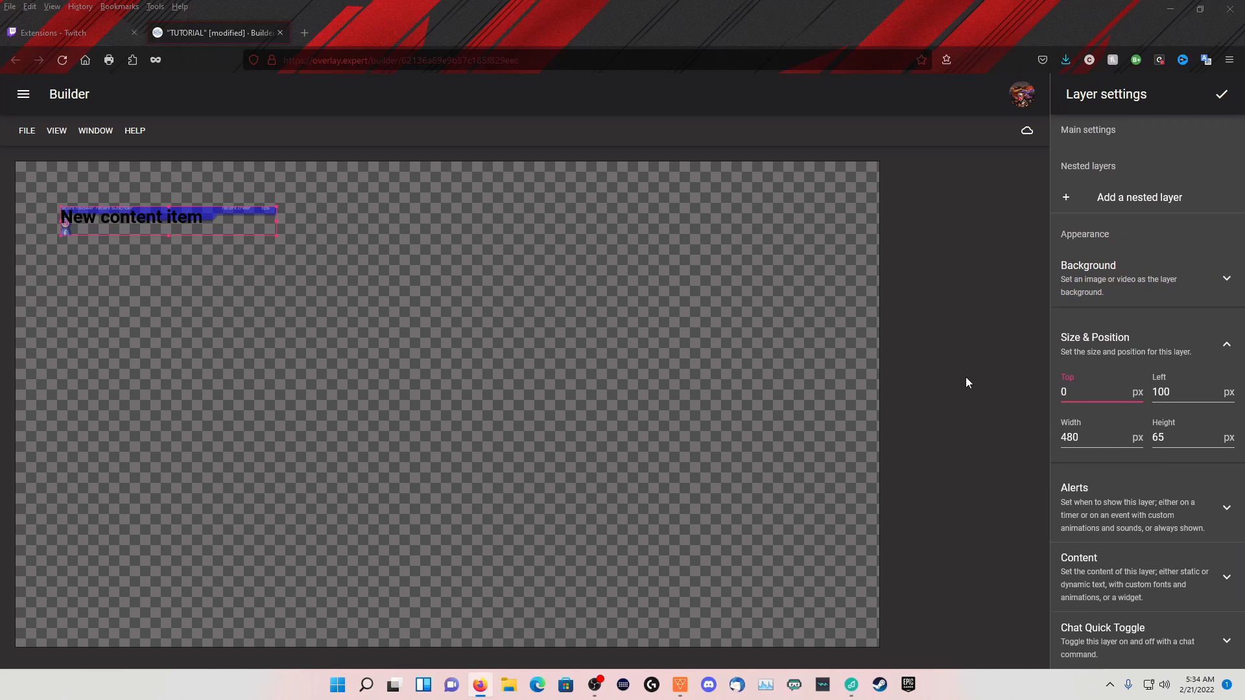
{"action": "key", "text": "Tab"}
{"action": "type", "text": "0"}
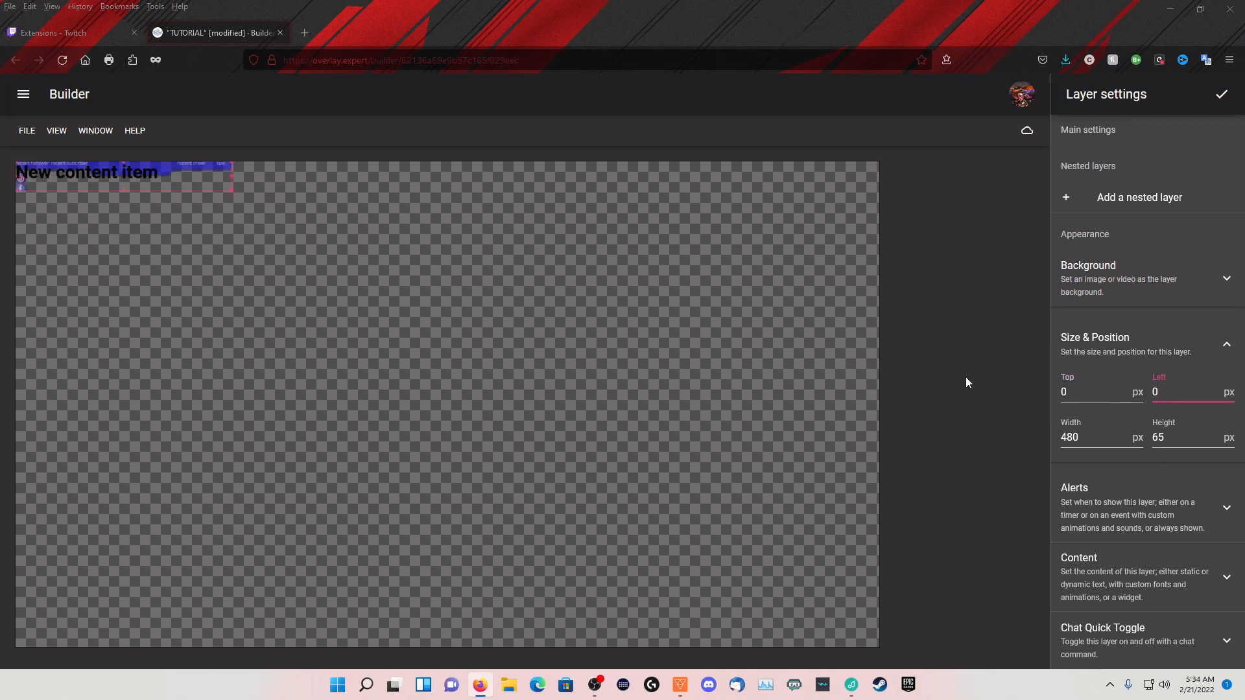
{"action": "key", "text": "Tab"}
{"action": "type", "text": "1920"}
{"action": "key", "text": "Tab"}
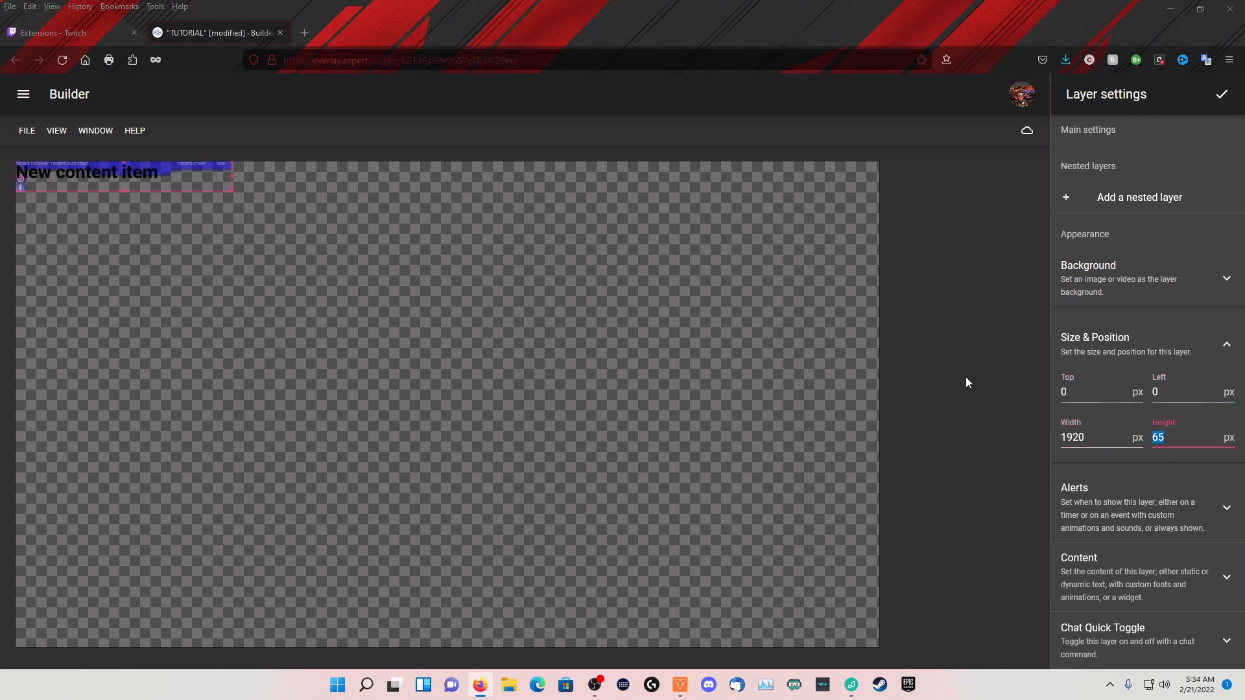
{"action": "type", "text": "1080"}
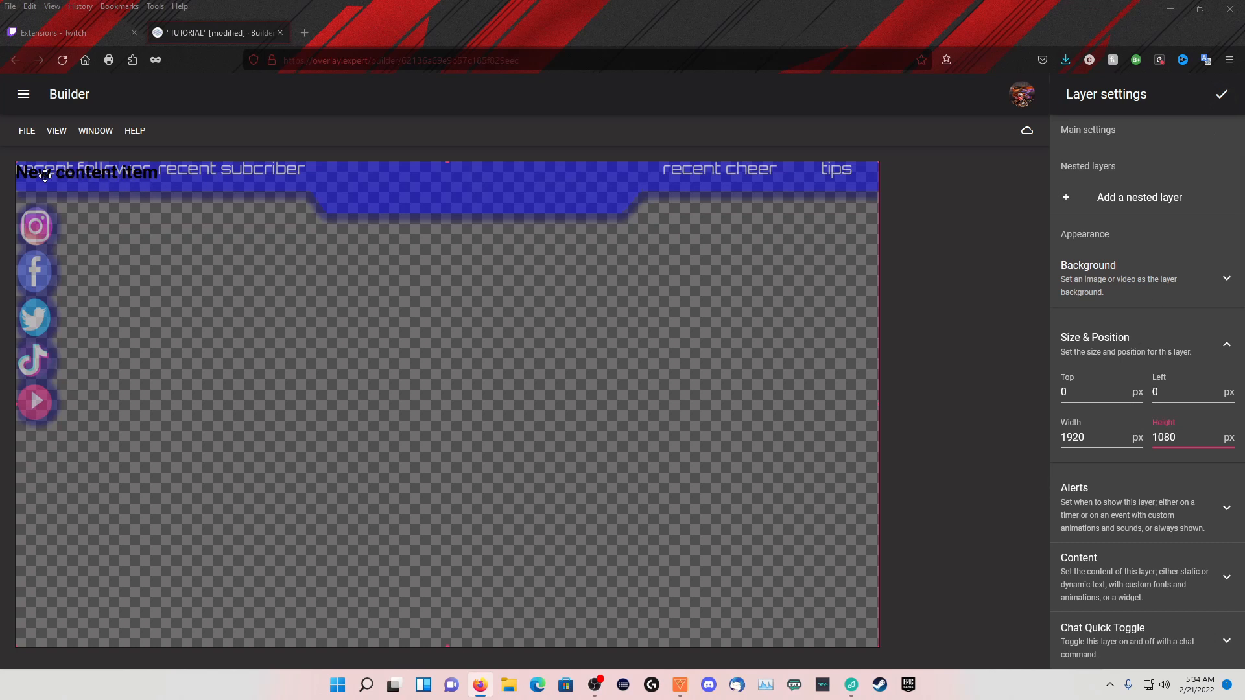
Delete the default "New content item" text group from the GAMING BG layer and finish editing the layer
{"action": "left_click", "coordinate": [1225, 579]}
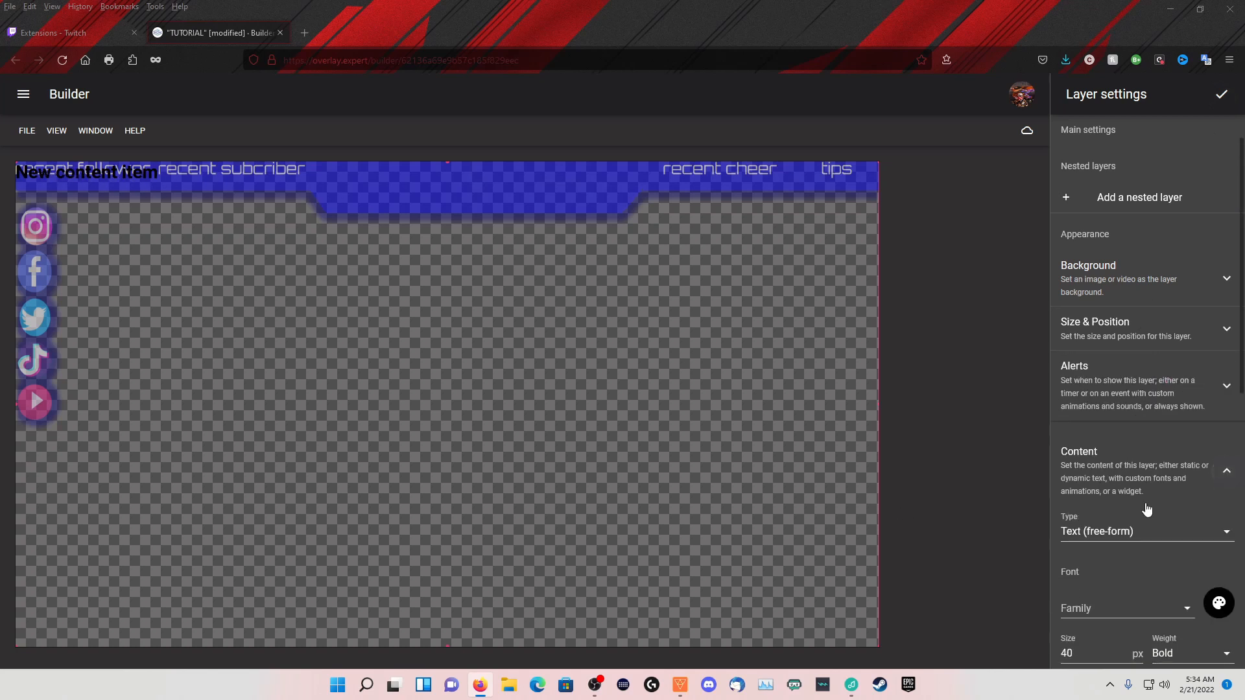
{"action": "scroll", "coordinate": [1134, 525], "scroll_direction": "down", "scroll_amount": 4}
{"action": "scroll", "coordinate": [1126, 540], "scroll_direction": "down", "scroll_amount": 5}
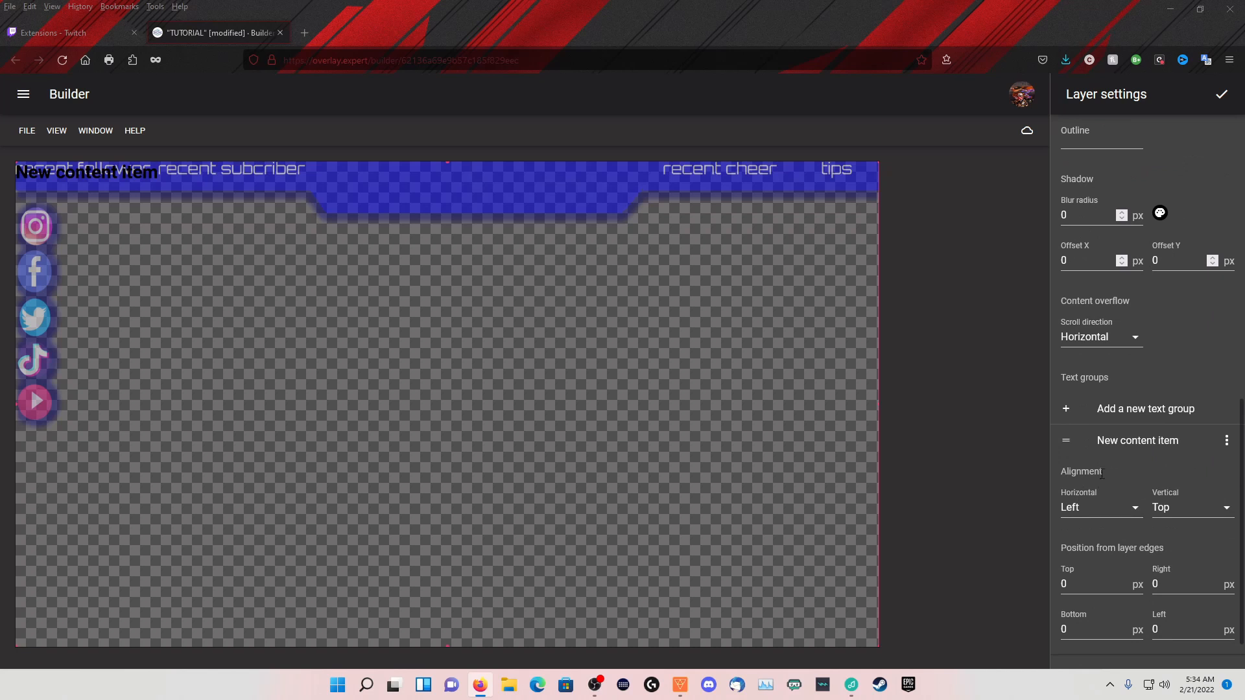
{"action": "left_click", "coordinate": [1226, 440]}
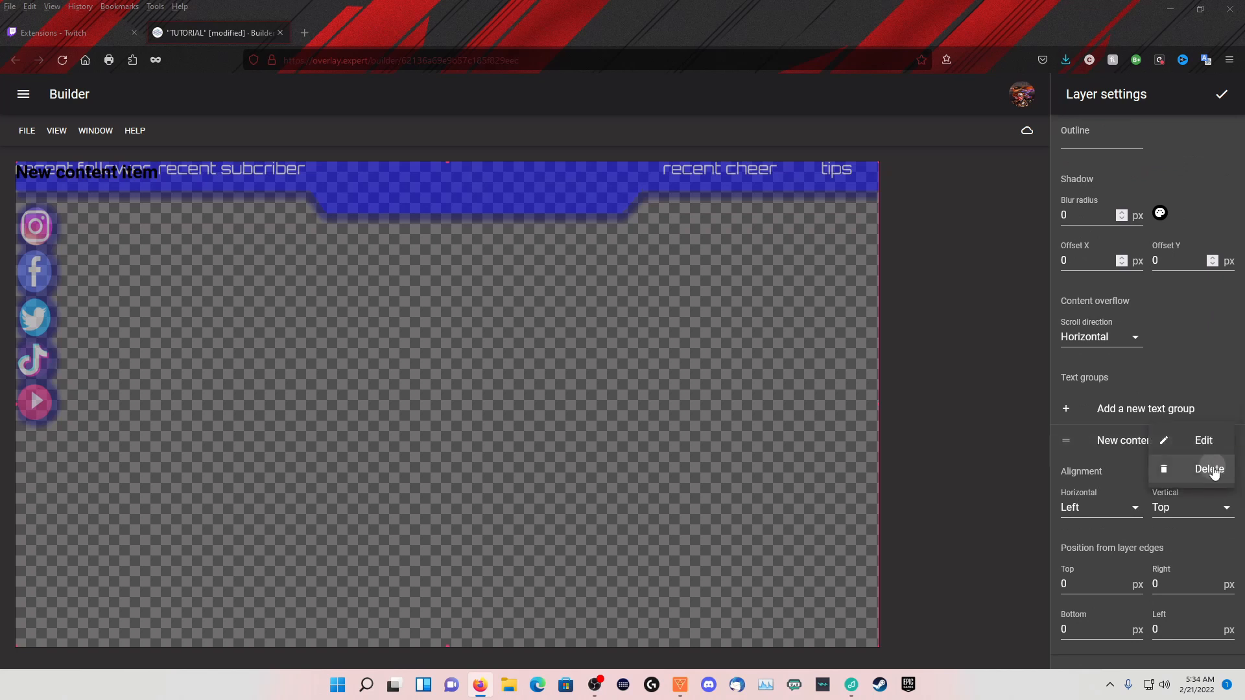
{"action": "left_click", "coordinate": [1212, 470]}
{"action": "left_click", "coordinate": [1220, 95]}
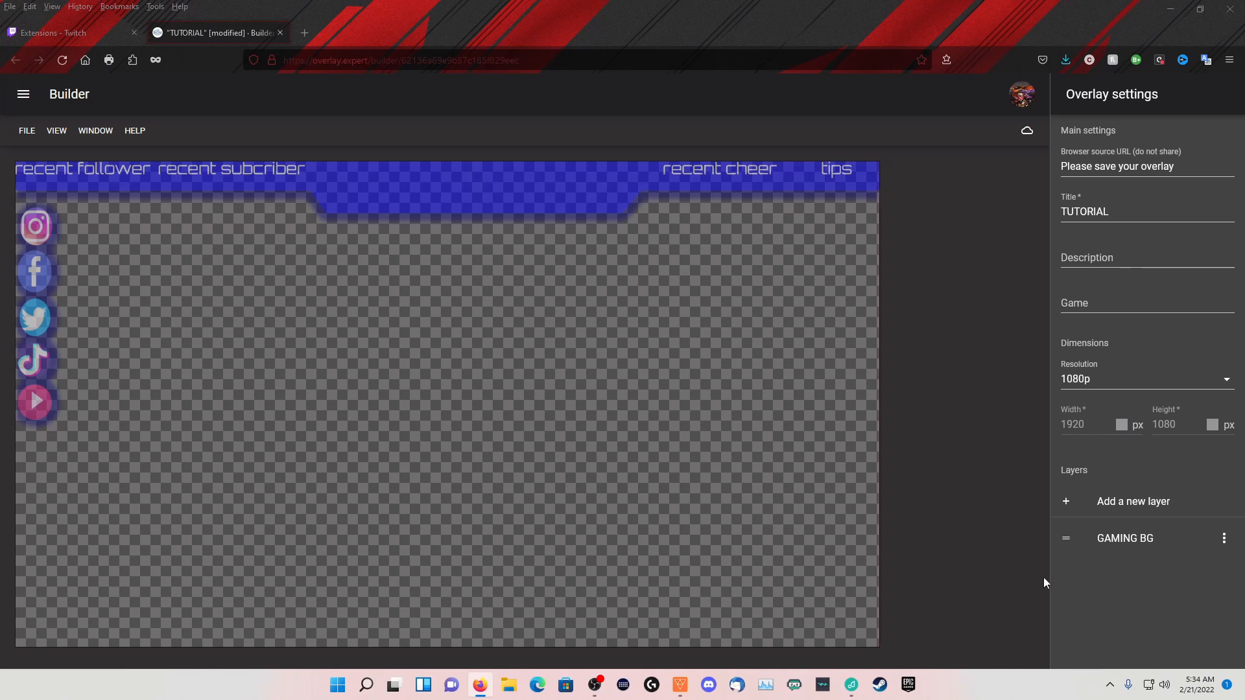
Add a second layer to the overlay and describe it as LABELS
{"action": "left_click", "coordinate": [1115, 510]}
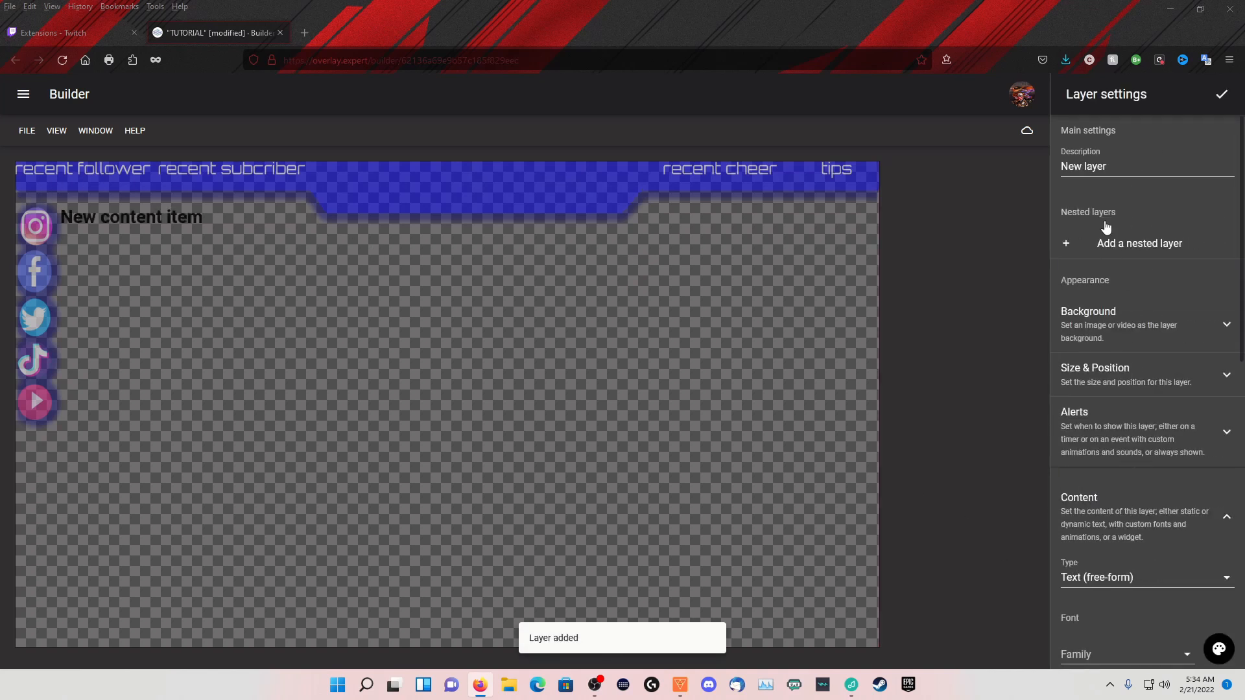
{"action": "left_click_drag", "start_coordinate": [1131, 165], "coordinate": [1050, 165]}
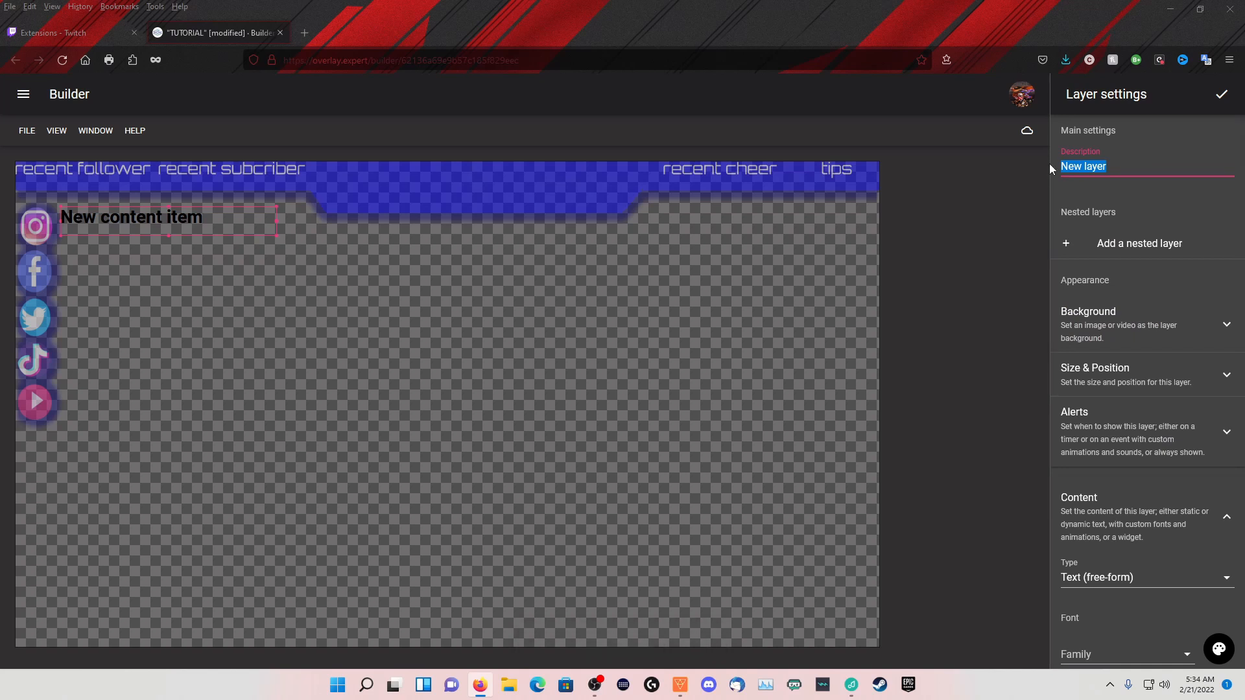
{"action": "key", "text": "BackSpace"}
{"action": "type", "text": "LABELS"}
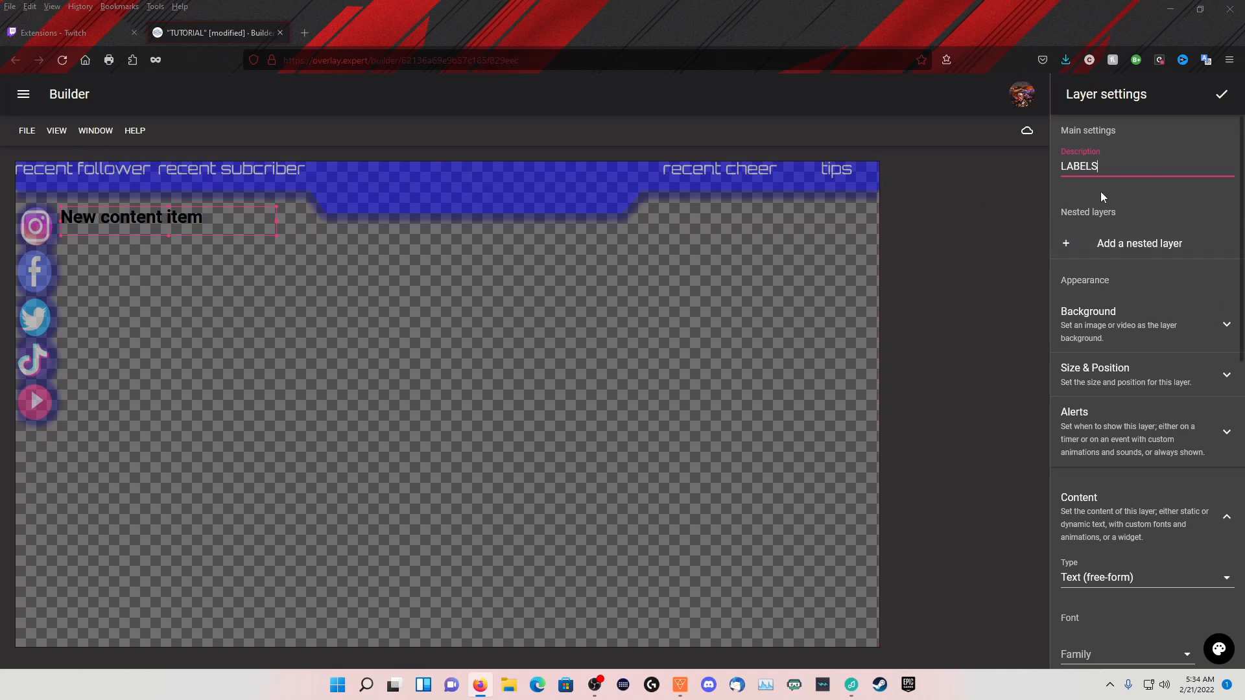
{"action": "scroll", "coordinate": [1147, 370], "scroll_direction": "down", "scroll_amount": 1}
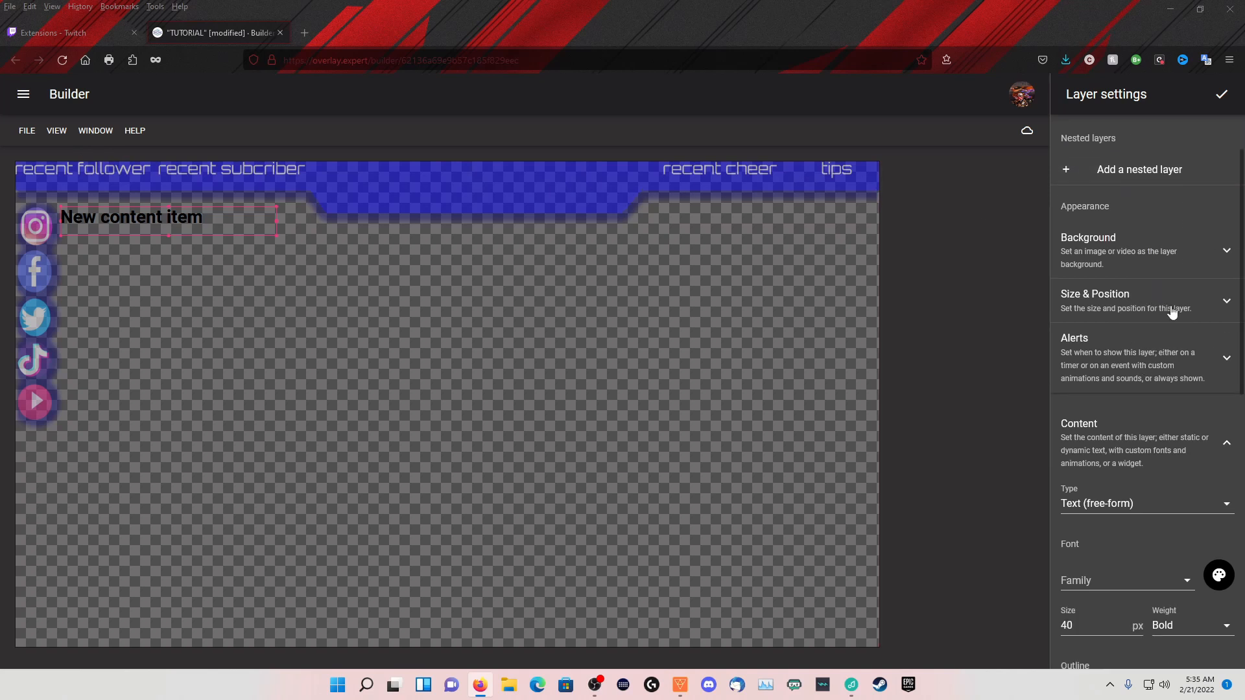
{"action": "scroll", "coordinate": [1152, 387], "scroll_direction": "down", "scroll_amount": 1}
{"action": "scroll", "coordinate": [1152, 384], "scroll_direction": "up", "scroll_amount": 3}
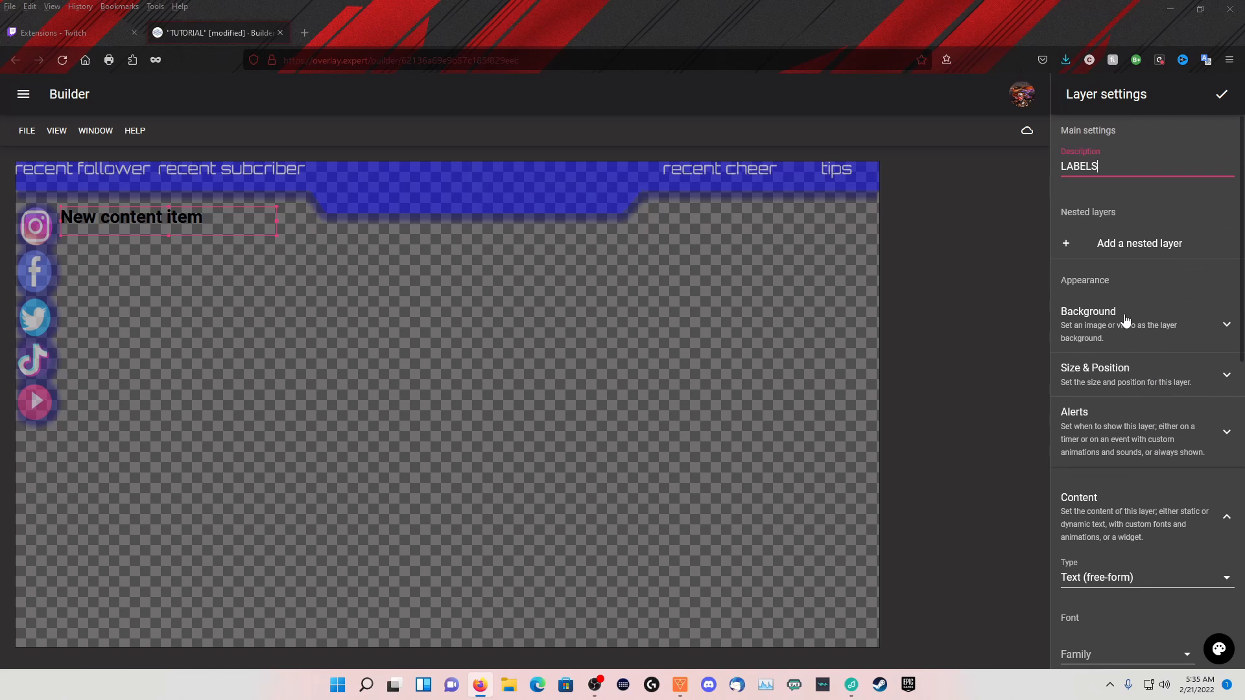
Delete the default "New content item" text group from the LABELS layer
{"action": "scroll", "coordinate": [1119, 356], "scroll_direction": "down", "scroll_amount": 10}
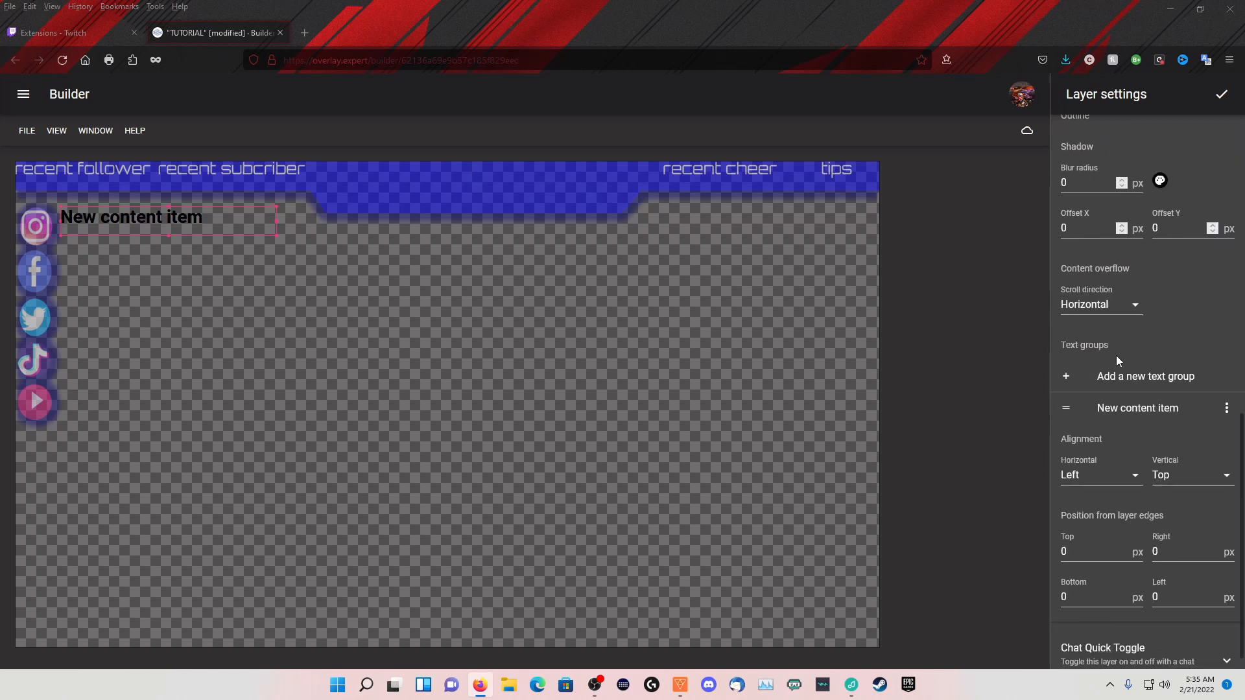
{"action": "left_click", "coordinate": [1224, 388]}
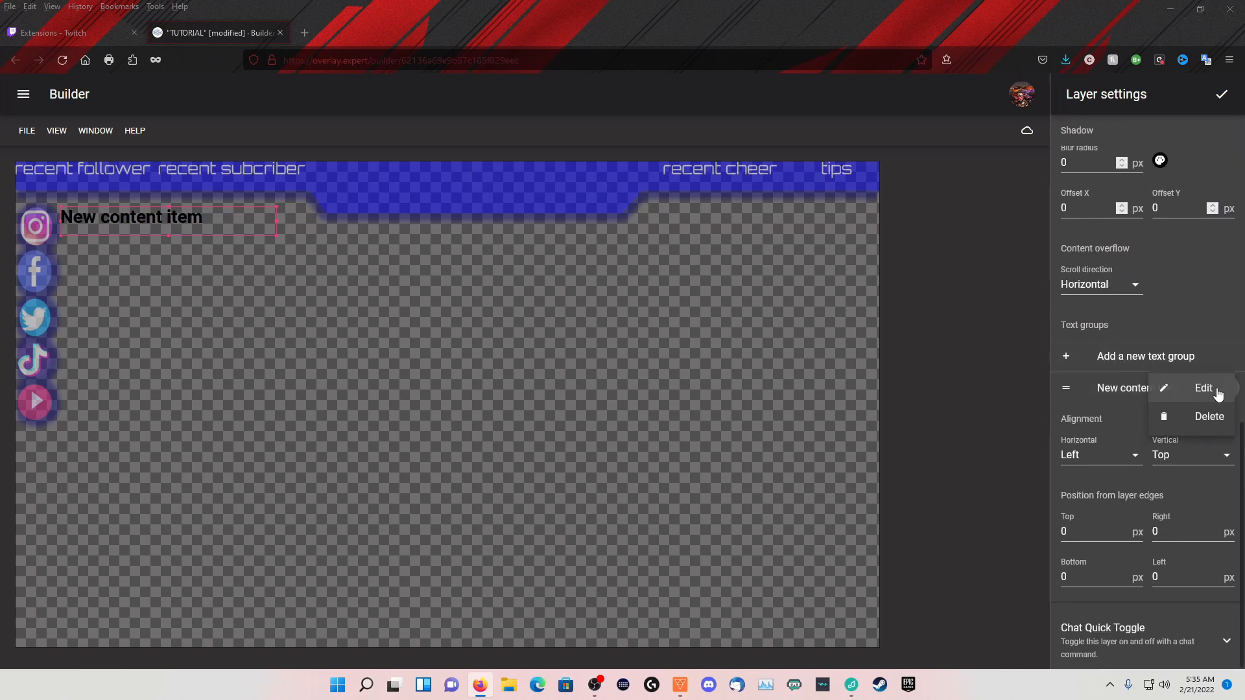
{"action": "left_click", "coordinate": [1189, 420]}
Add a nested layer inside the LABELS layer and describe it as RECENT FOLLOWER
{"action": "scroll", "coordinate": [1137, 344], "scroll_direction": "up", "scroll_amount": 10}
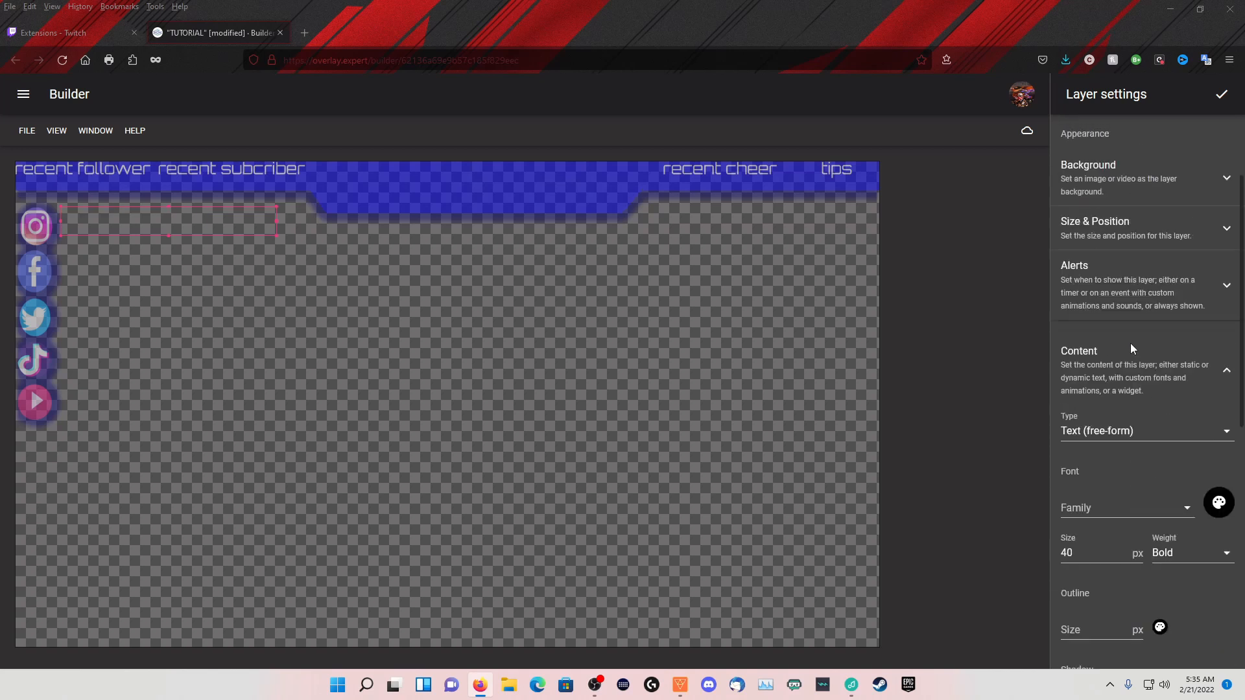
{"action": "left_click", "coordinate": [1110, 246]}
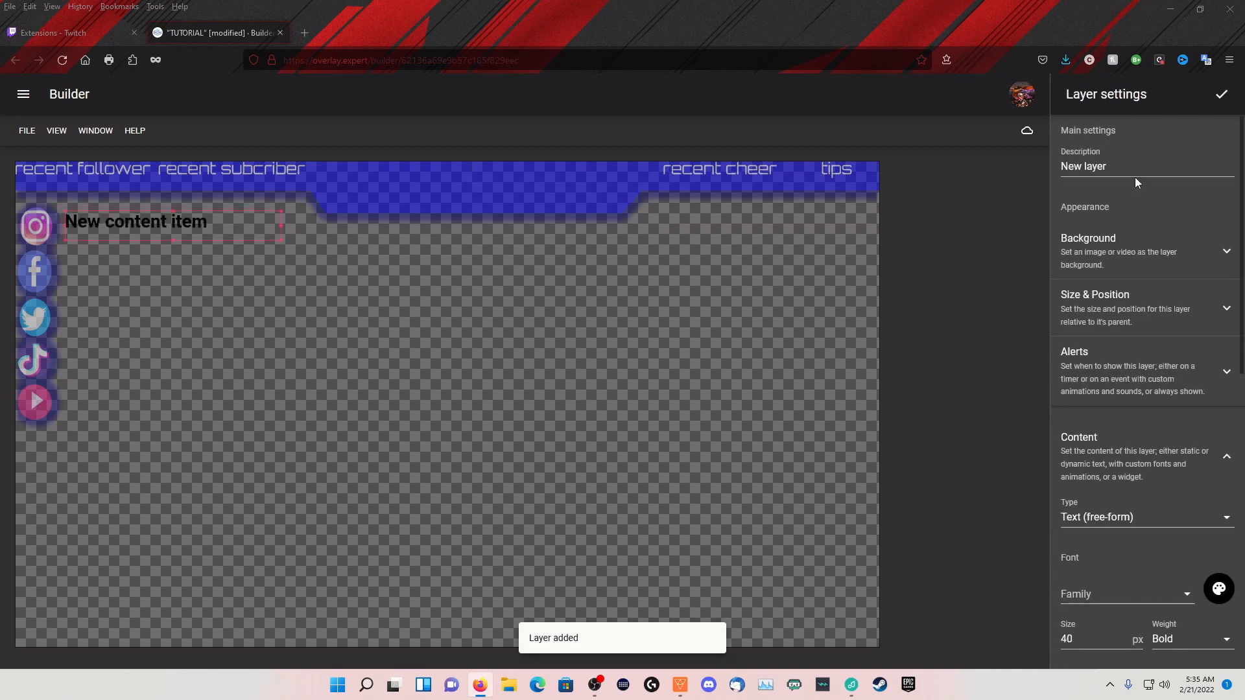
{"action": "left_click_drag", "start_coordinate": [1135, 172], "coordinate": [1021, 162]}
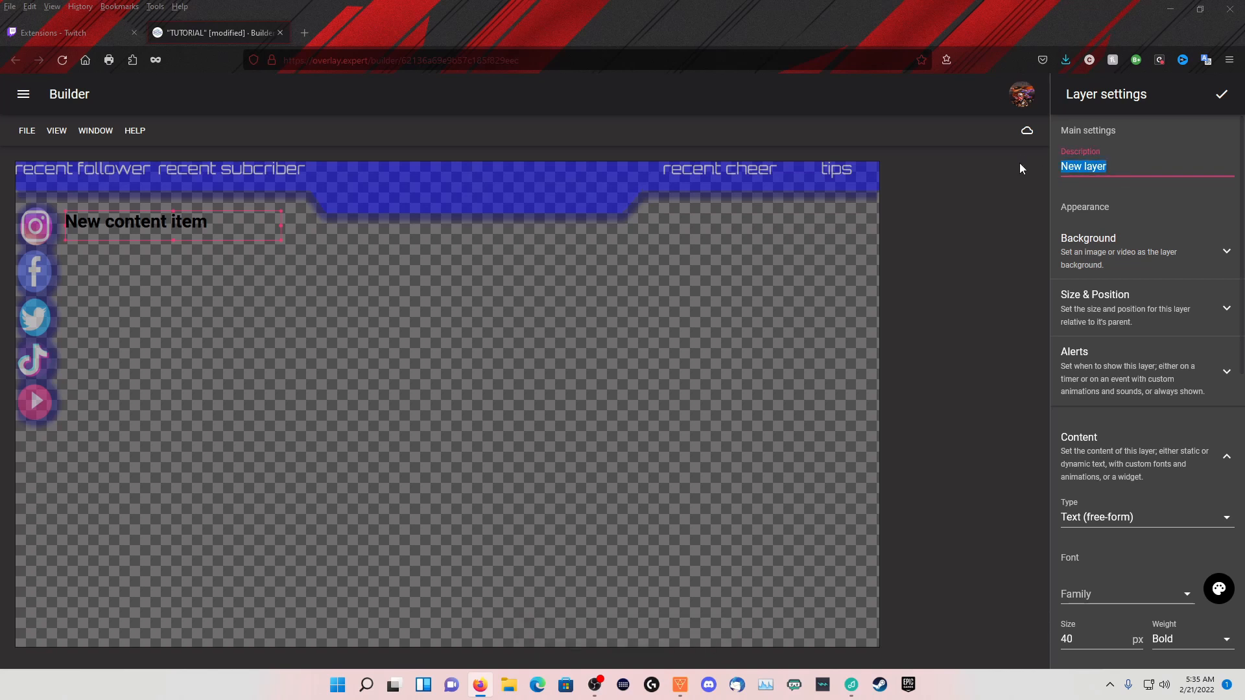
{"action": "type", "text": "RECENT COL"}
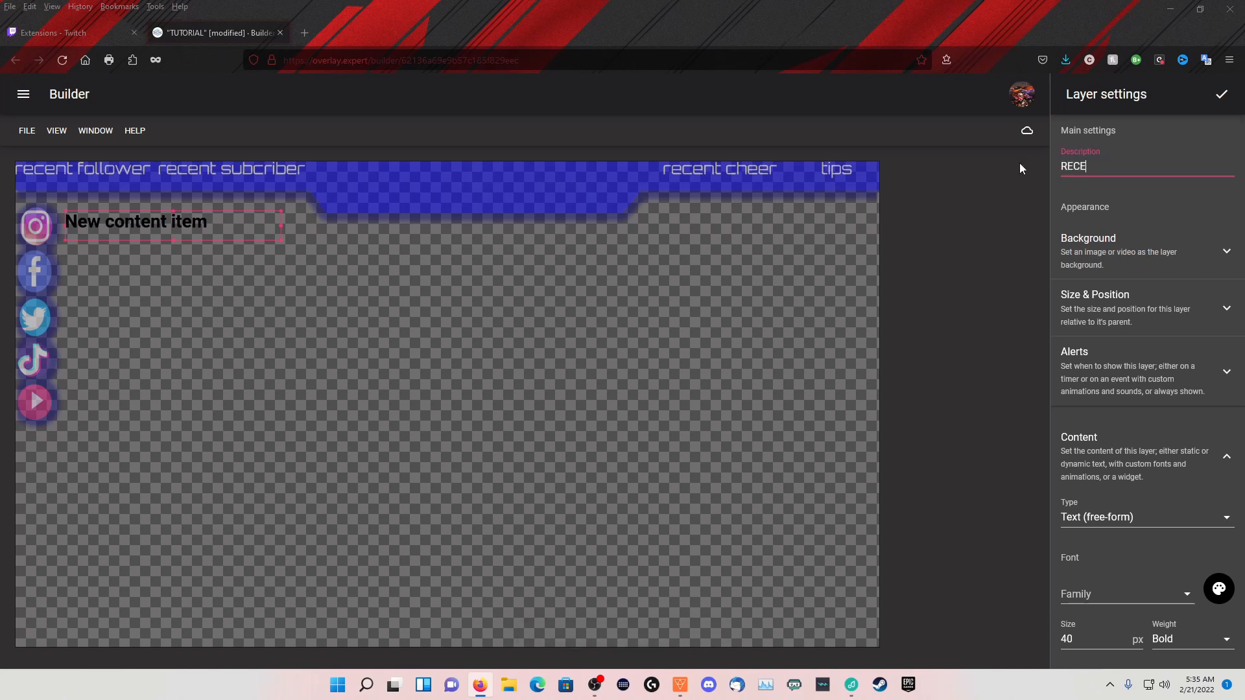
{"action": "key", "text": "BackSpace"}
{"action": "key", "text": "BackSpace"}
{"action": "key", "text": "BackSpace"}
{"action": "type", "text": "O"}
{"action": "key", "text": "BackSpace"}
{"action": "type", "text": "FOLLOWER"}
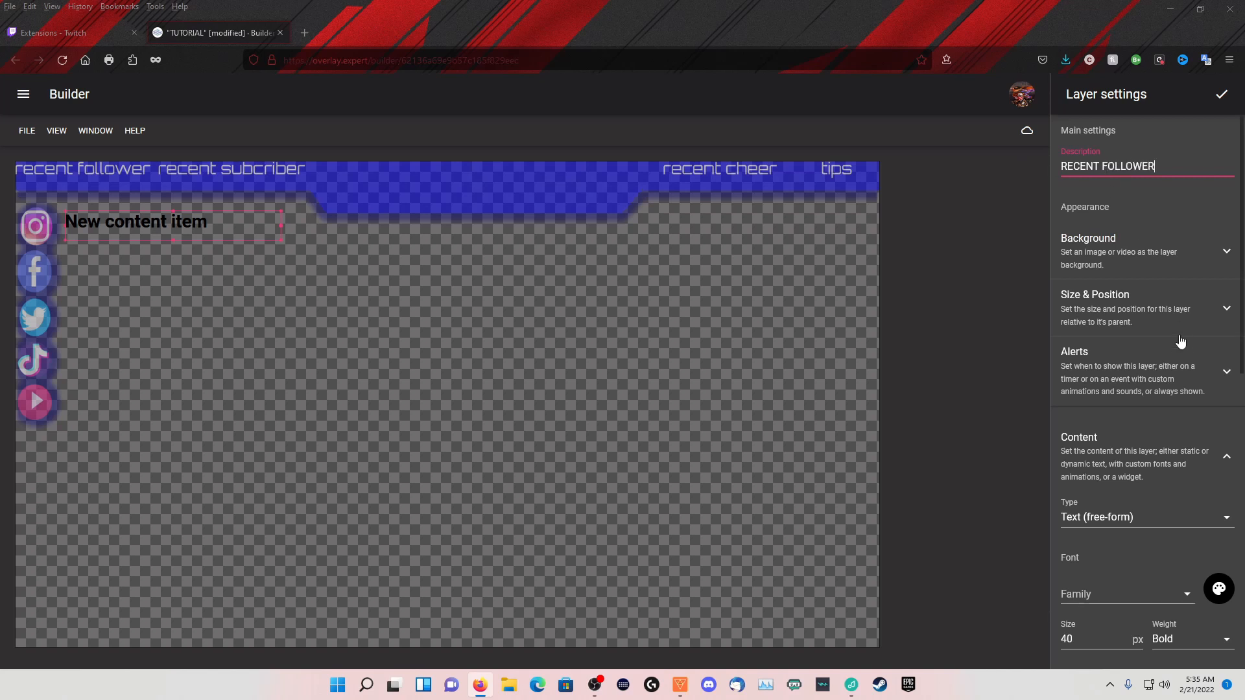
Replace the RECENT FOLLOWER layer's default text with the Twitch Recent Follows dynamic item
{"action": "scroll", "coordinate": [1185, 260], "scroll_direction": "down", "scroll_amount": 5}
{"action": "scroll", "coordinate": [1173, 285], "scroll_direction": "down", "scroll_amount": 5}
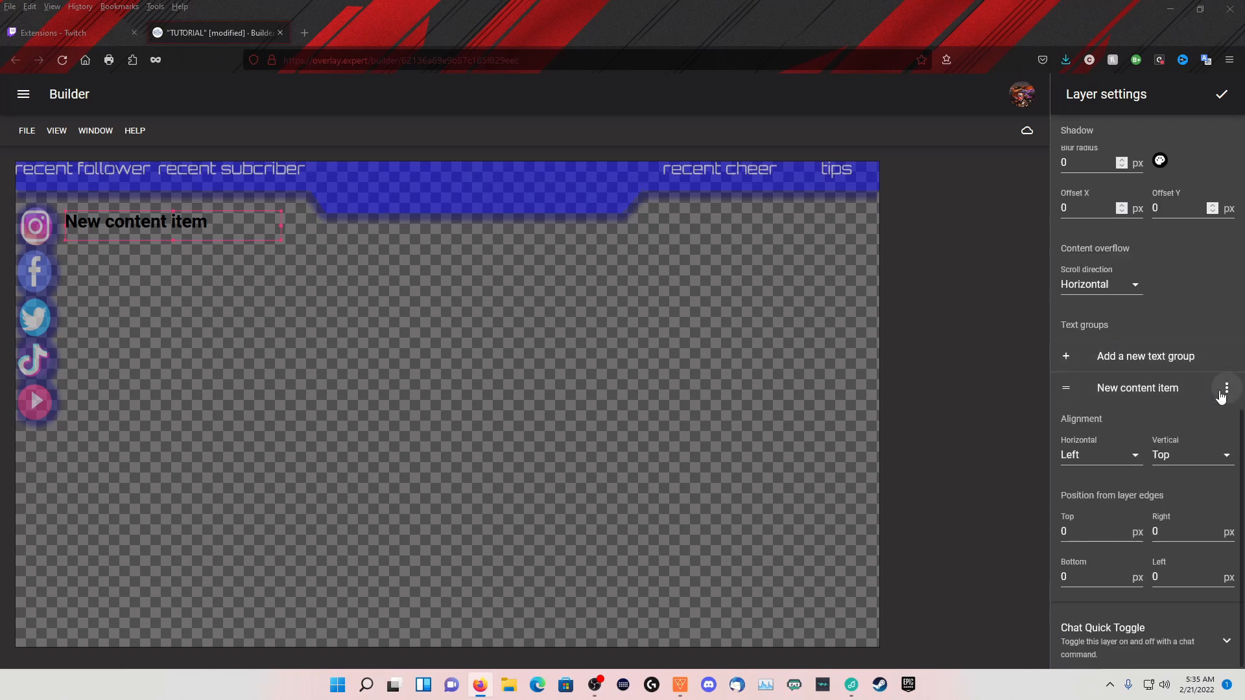
{"action": "left_click", "coordinate": [1223, 391]}
{"action": "left_click", "coordinate": [1206, 390]}
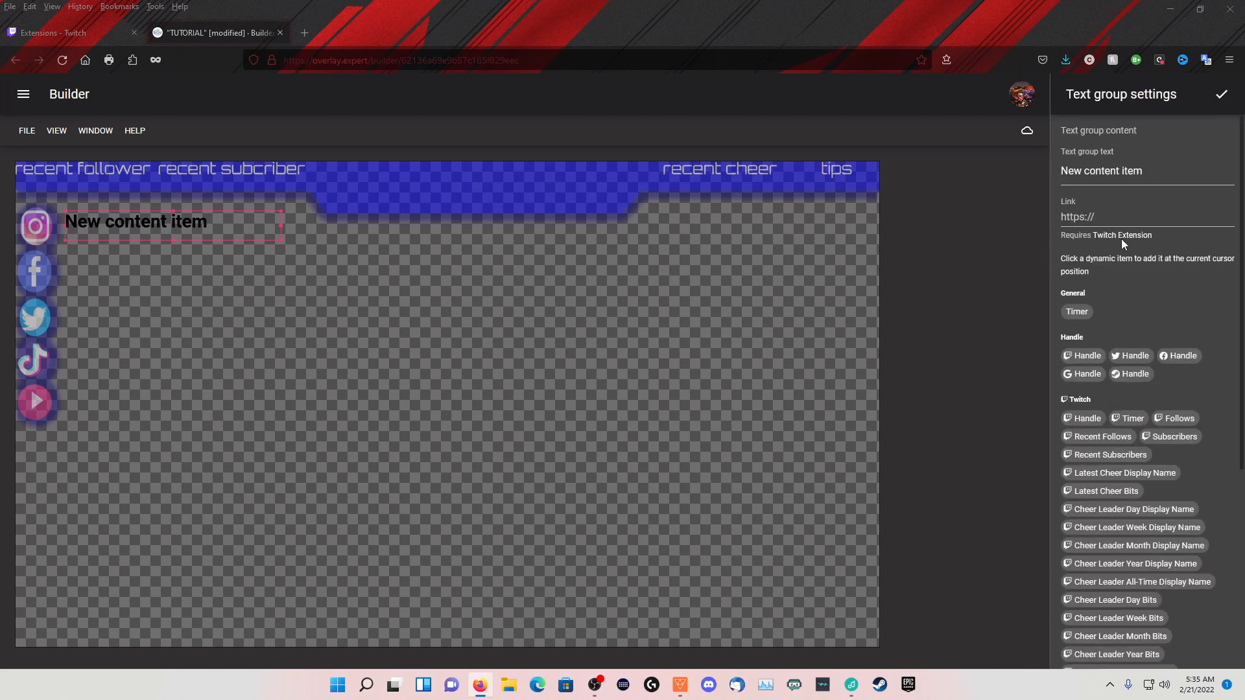
{"action": "mouse_move", "coordinate": [1156, 171]}
{"action": "left_mouse_down"}
{"action": "mouse_move", "coordinate": [1039, 157]}
{"action": "mouse_move", "coordinate": [1168, 166]}
{"action": "left_mouse_up"}
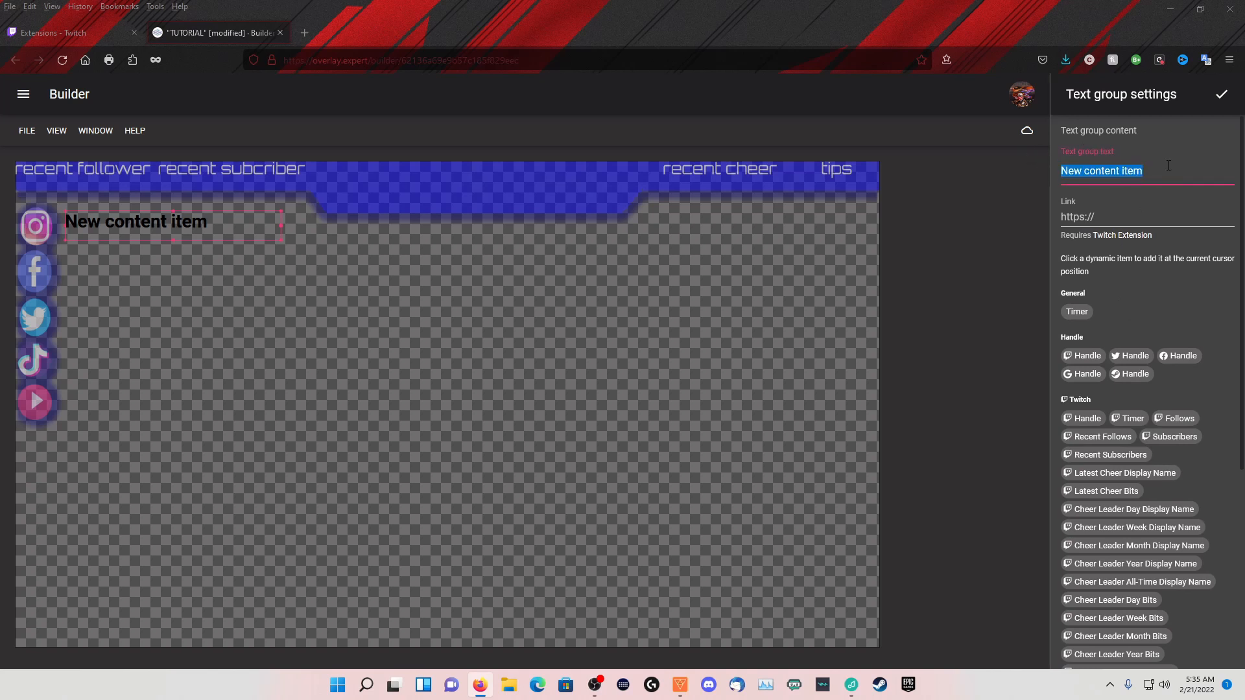
{"action": "key", "text": "BackSpace"}
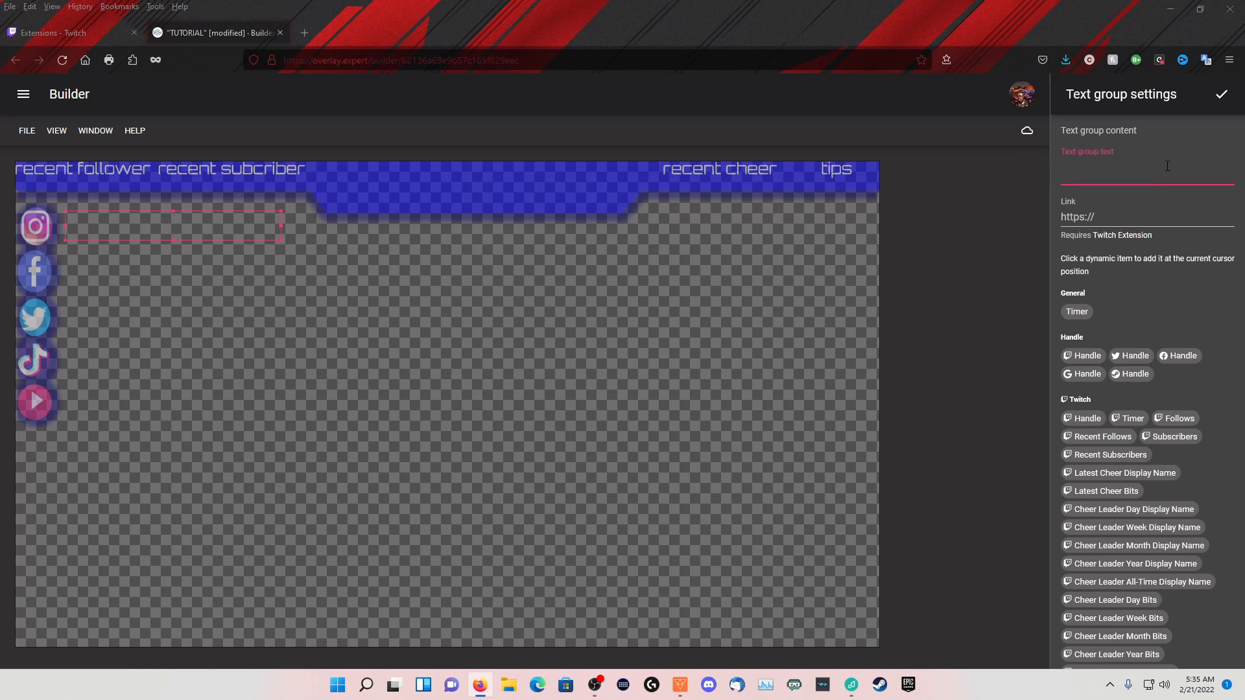
{"action": "left_click", "coordinate": [1081, 439]}
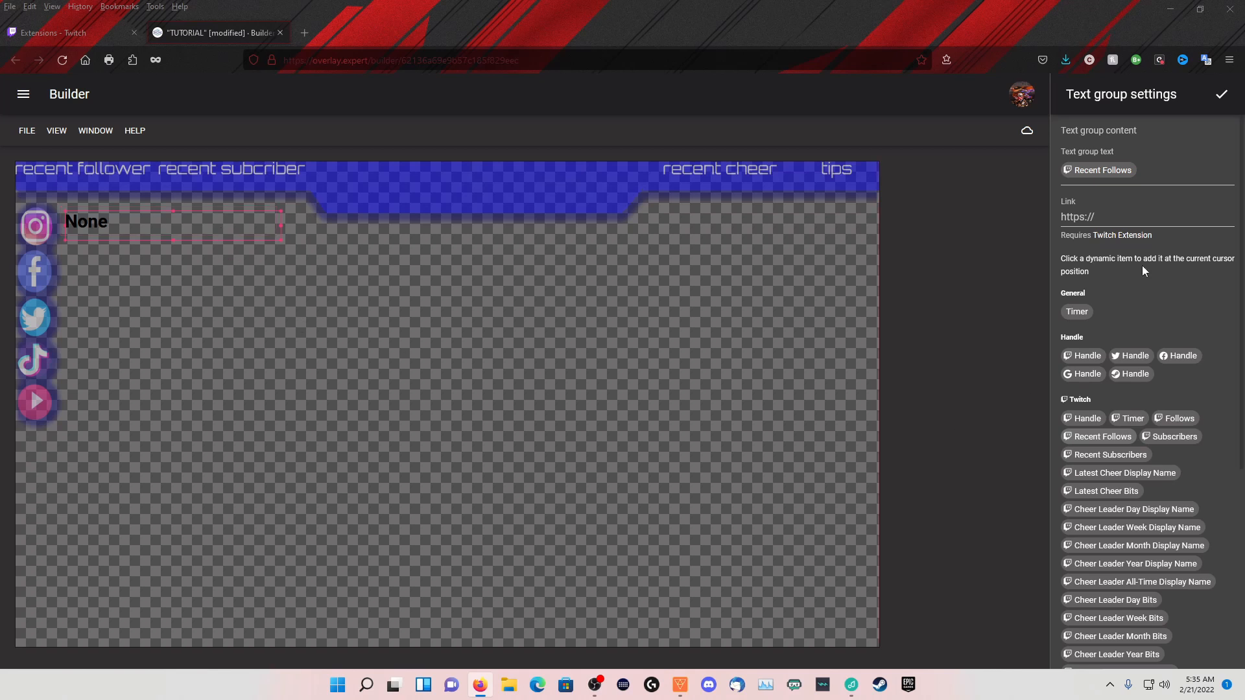
{"action": "left_click", "coordinate": [1221, 95]}
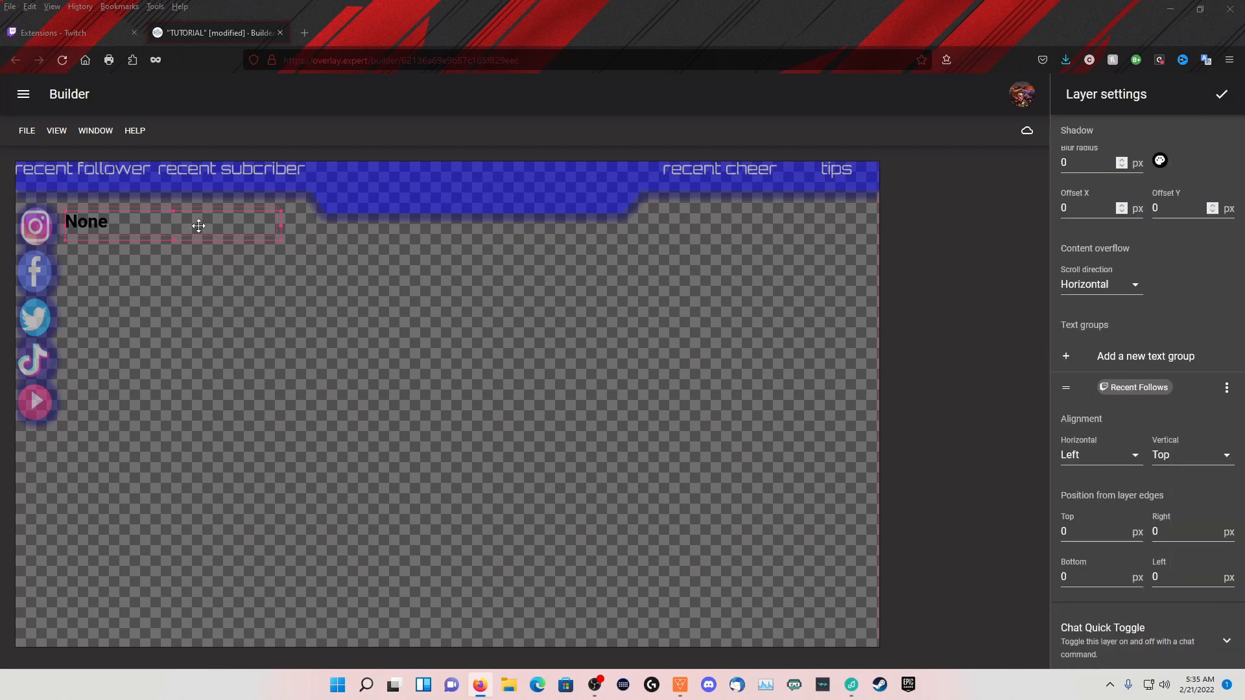
Place the RECENT FOLLOWER text box under the banner's "recent follower" heading, narrow it to the heading's width, and finish editing the layer
{"action": "left_click_drag", "start_coordinate": [190, 232], "coordinate": [144, 192]}
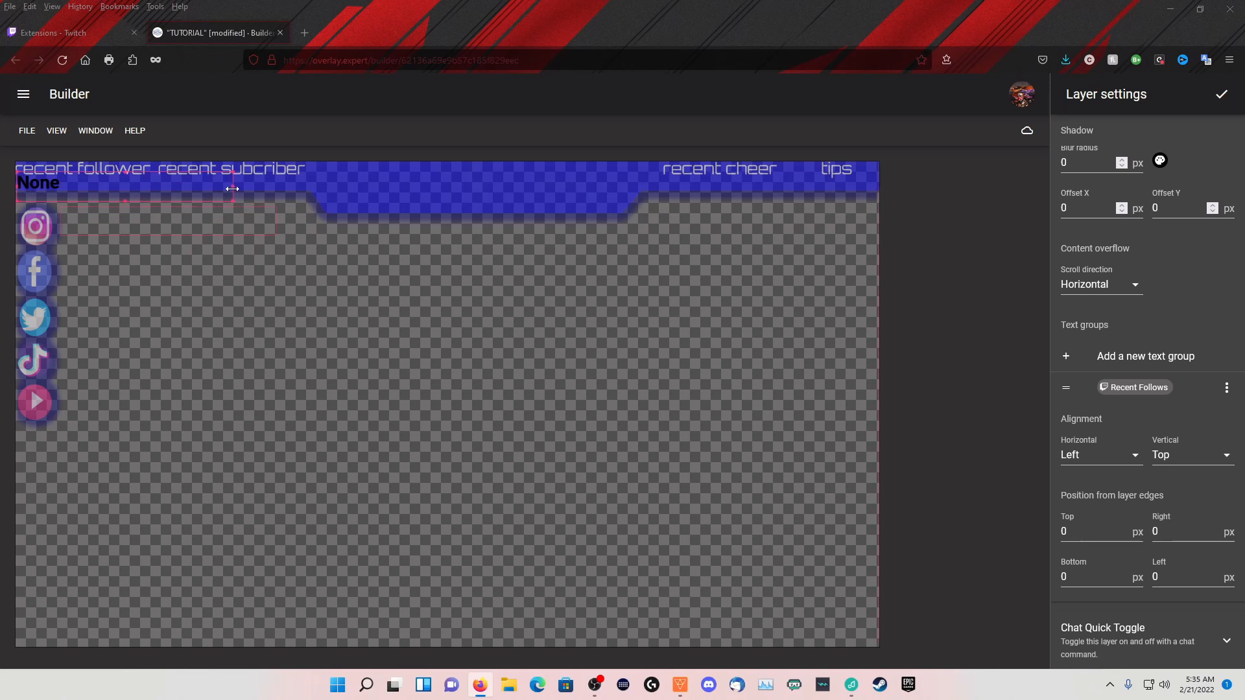
{"action": "left_click_drag", "start_coordinate": [232, 187], "coordinate": [147, 184]}
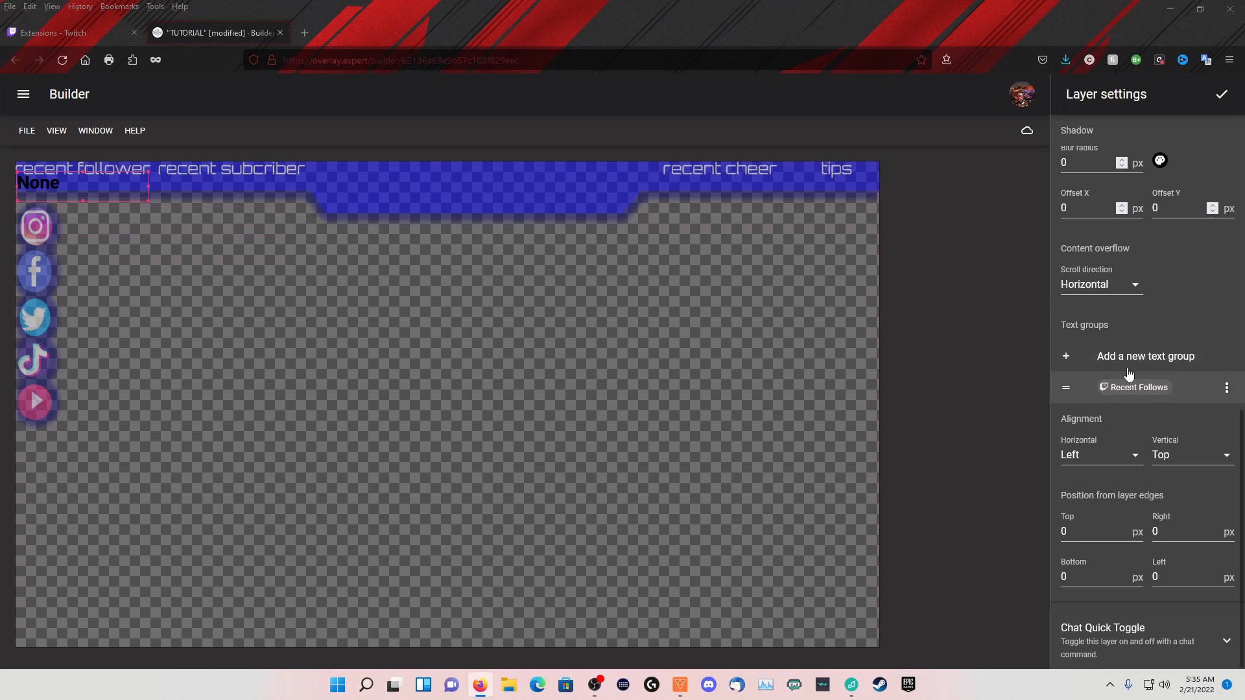
{"action": "left_click", "coordinate": [706, 186]}
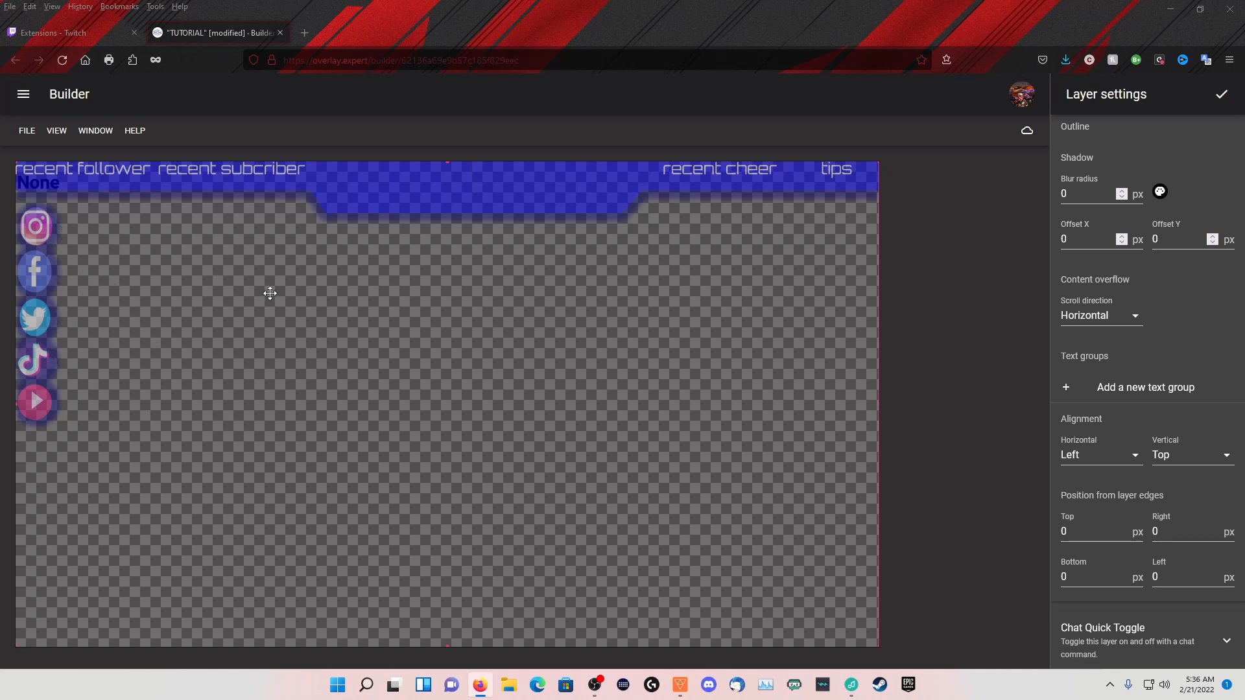
{"action": "left_click", "coordinate": [1221, 94]}
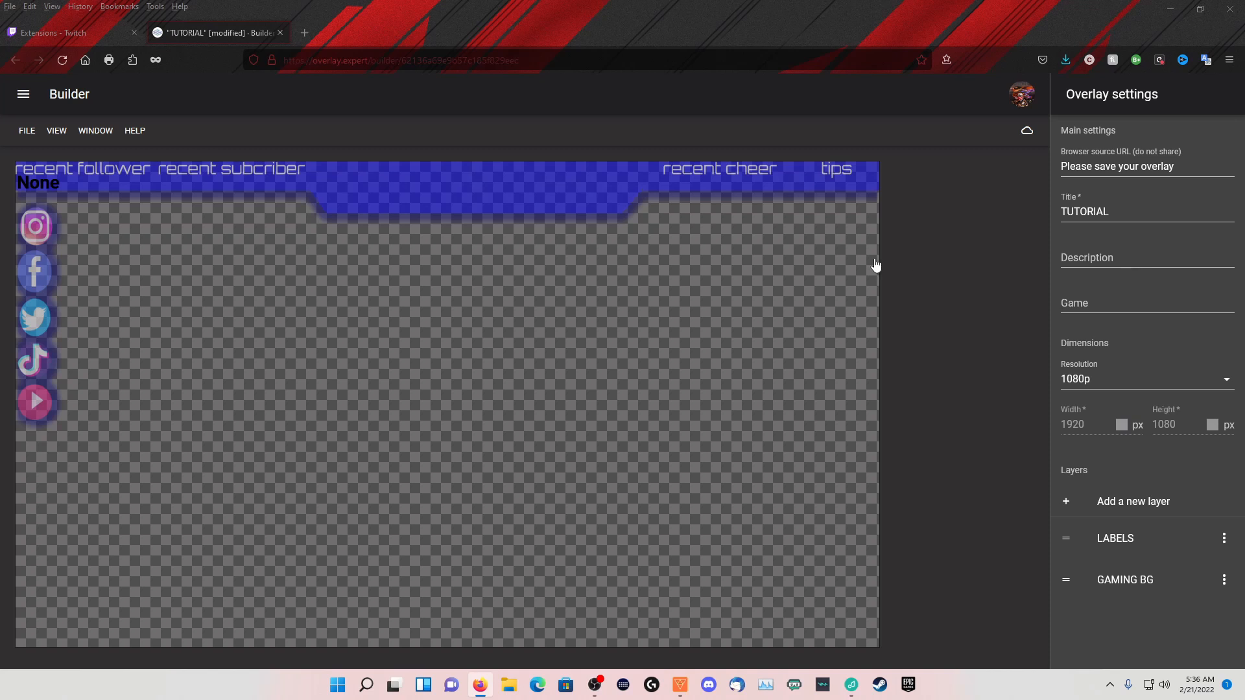
Add a new top-level layer to the overlay and set the neon "Be Right Back" brick-wall video as its background
{"action": "mouse_move", "coordinate": [684, 695]}
{"action": "left_click", "coordinate": [1112, 508]}
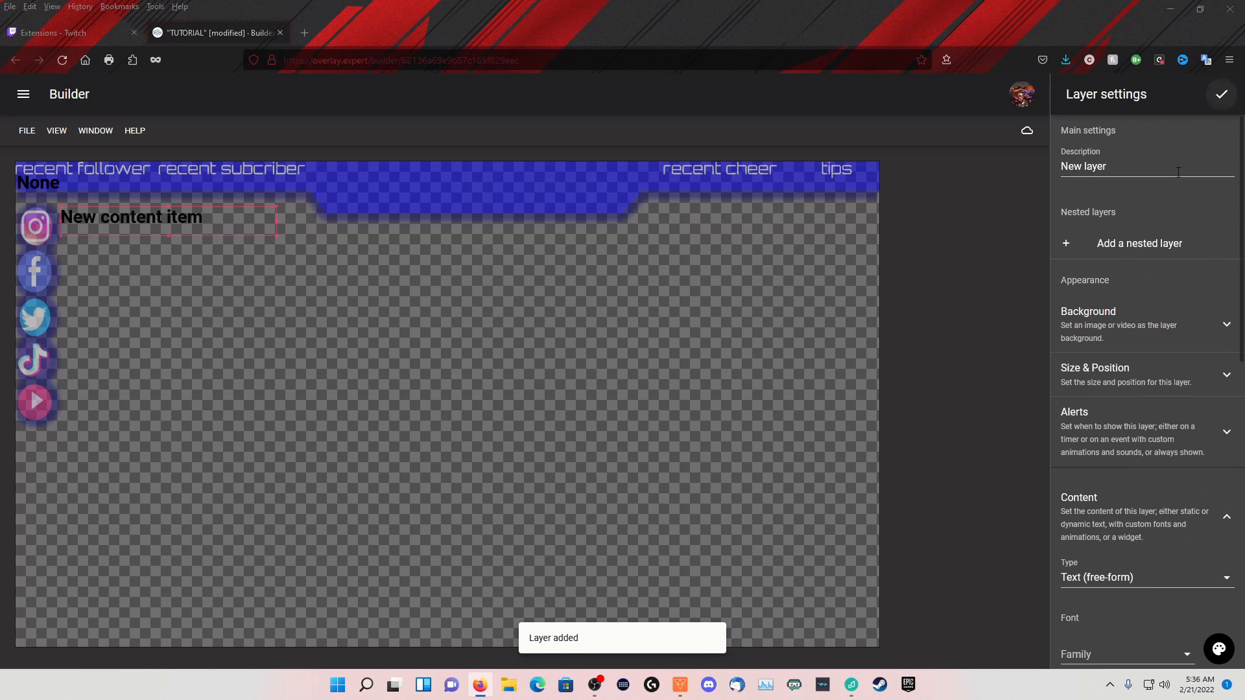
{"action": "left_click", "coordinate": [1226, 326]}
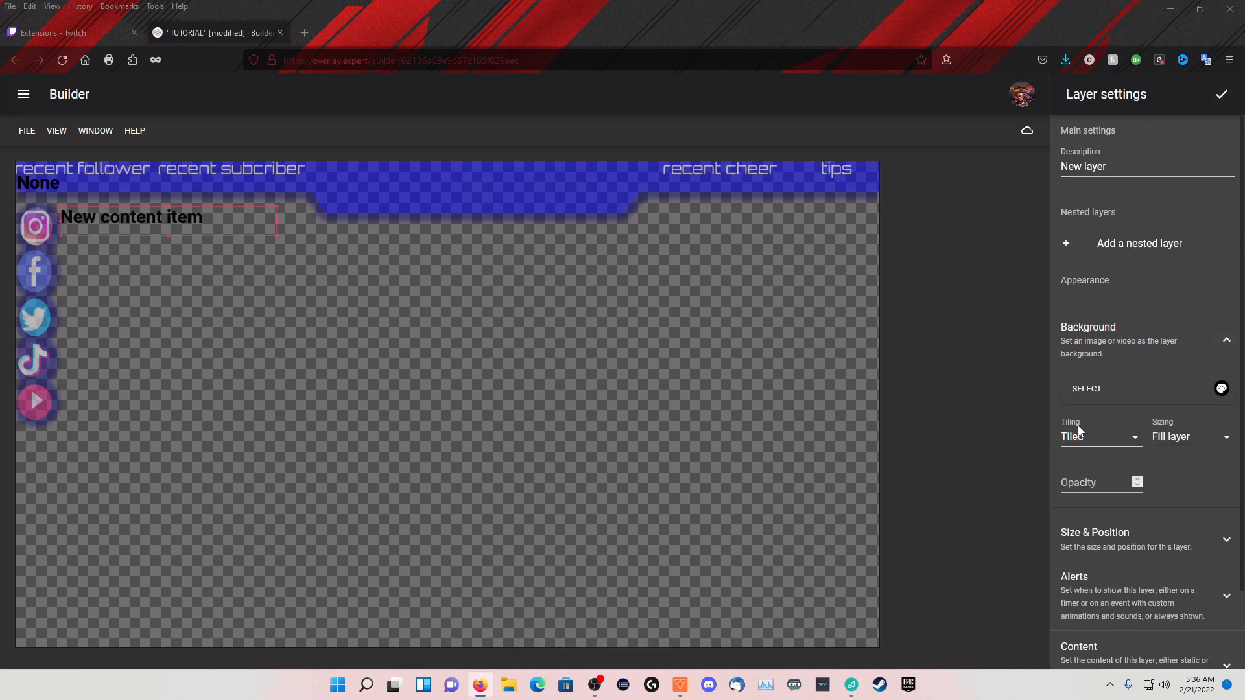
{"action": "left_click", "coordinate": [1084, 390]}
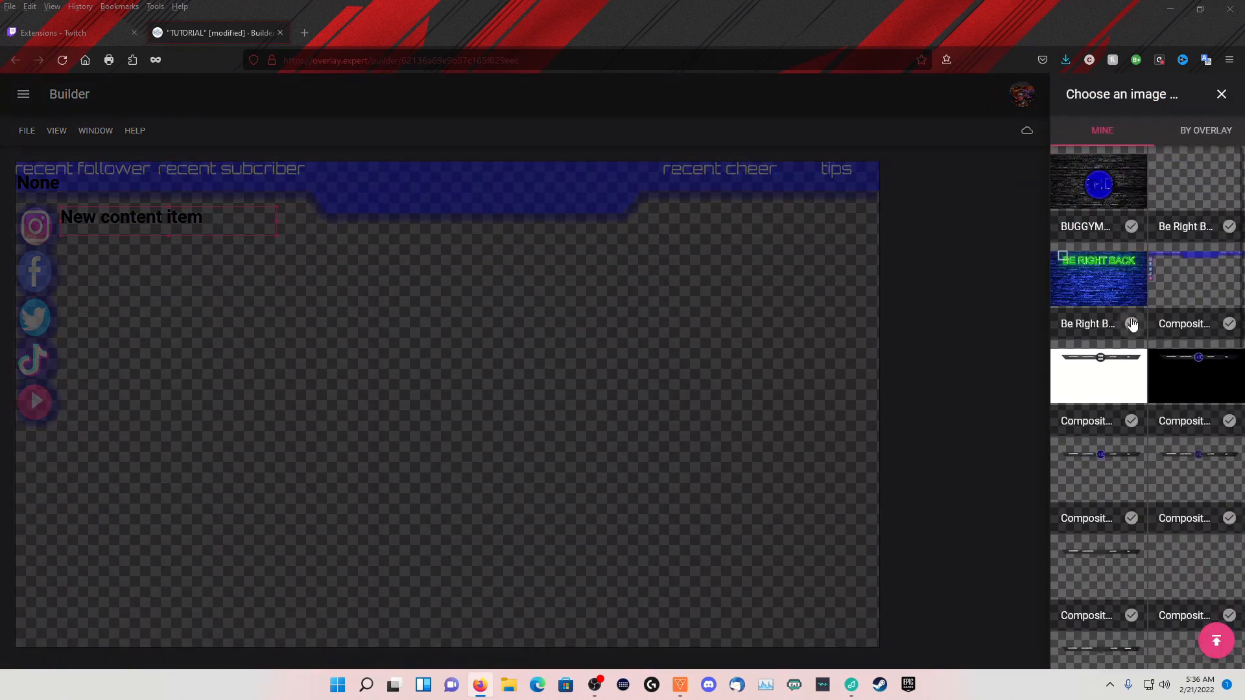
{"action": "left_click", "coordinate": [1131, 324]}
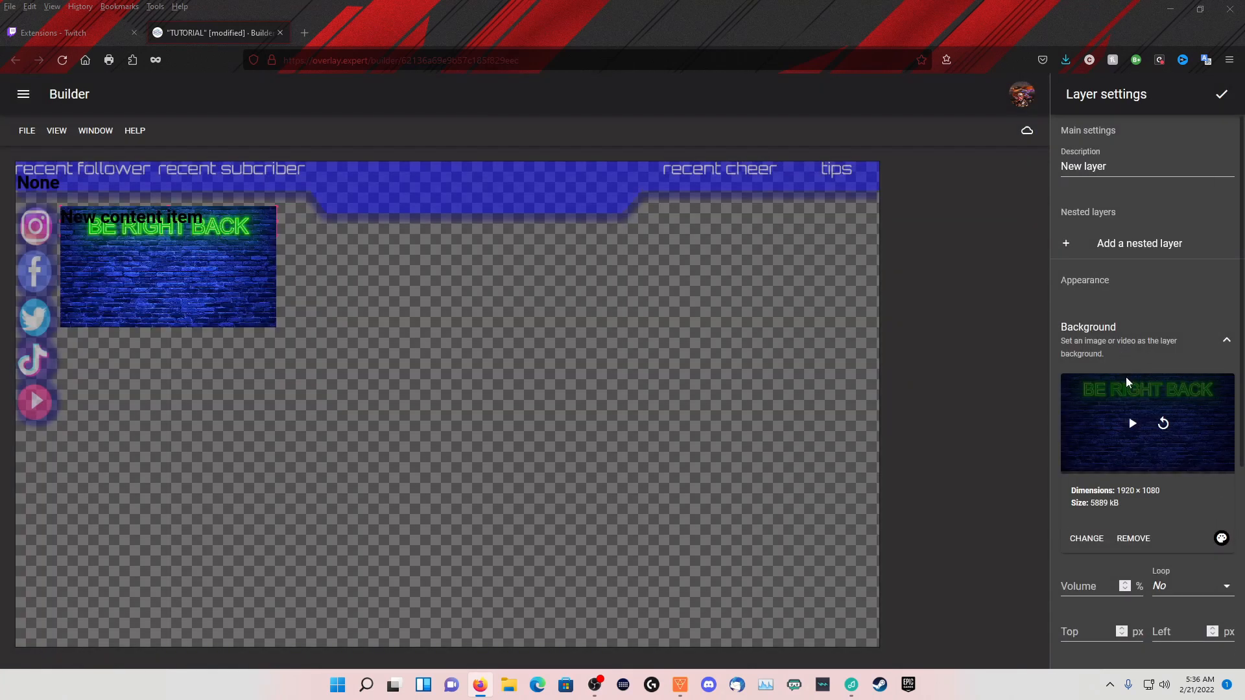
Position the Be Right Back layer at top 0 and left 0, size it 1920 by 1080 px, and finish editing it
{"action": "scroll", "coordinate": [1185, 245], "scroll_direction": "down", "scroll_amount": 5}
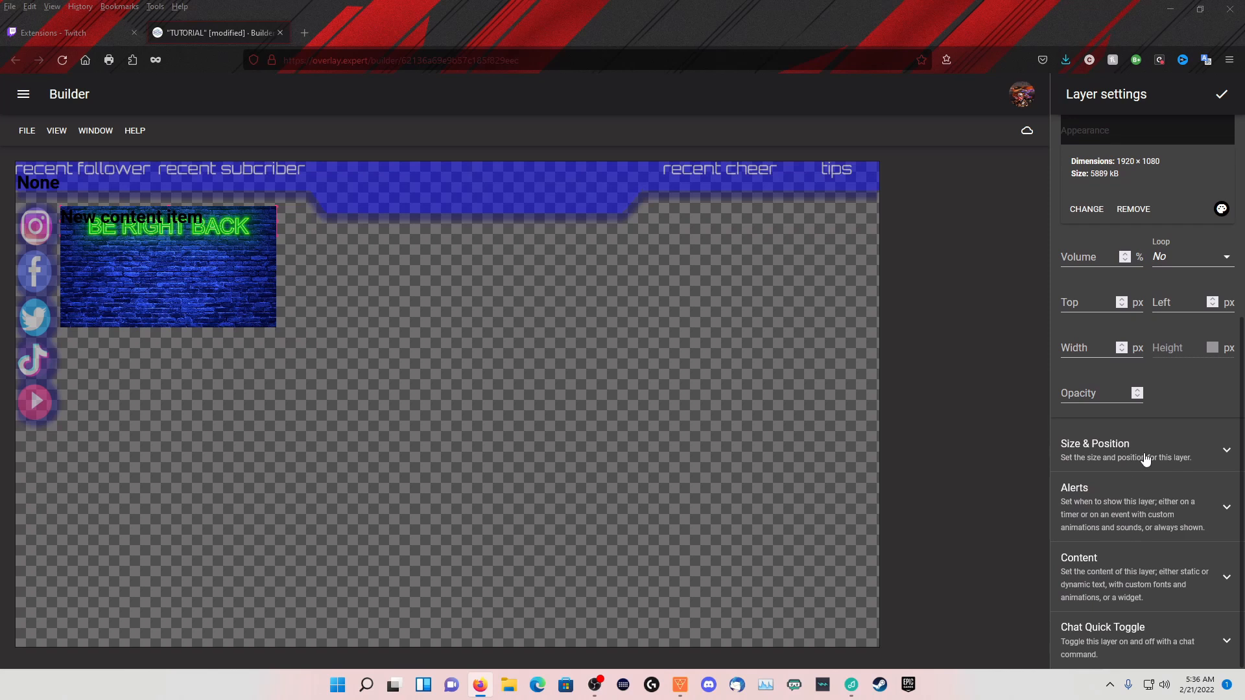
{"action": "left_click", "coordinate": [1143, 457]}
{"action": "double_click", "coordinate": [1069, 391]}
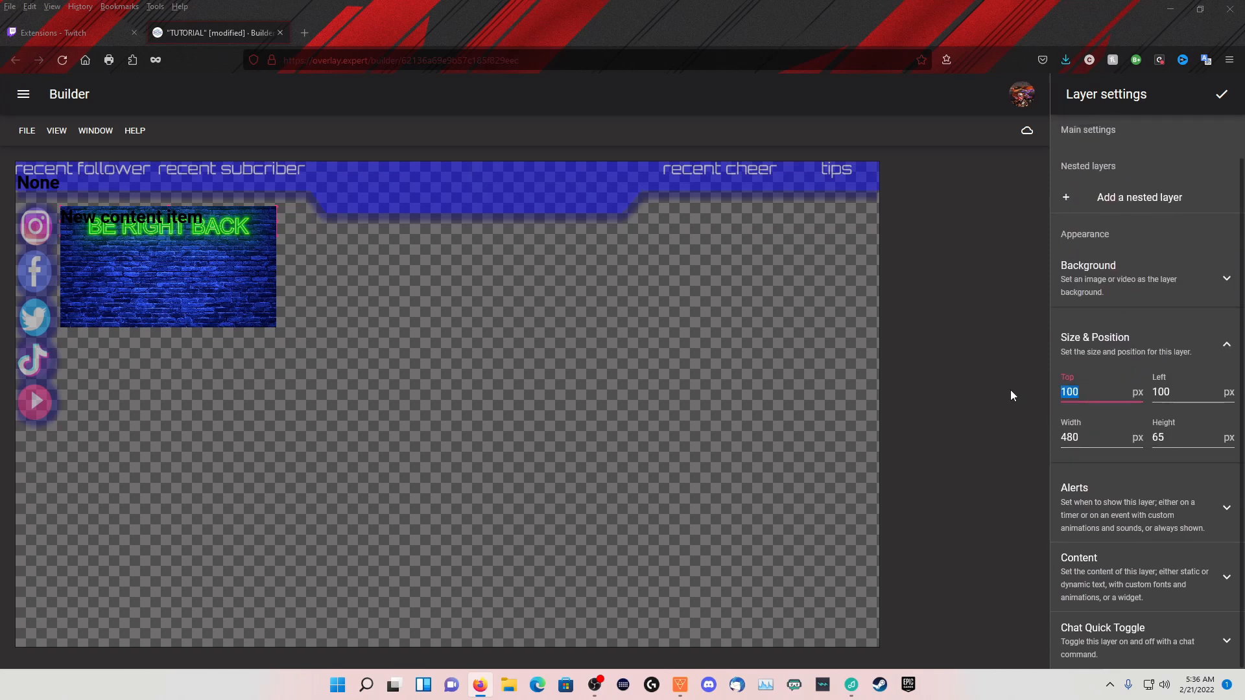
{"action": "type", "text": "0"}
{"action": "key", "text": "Tab"}
{"action": "type", "text": "0"}
{"action": "key", "text": "Tab"}
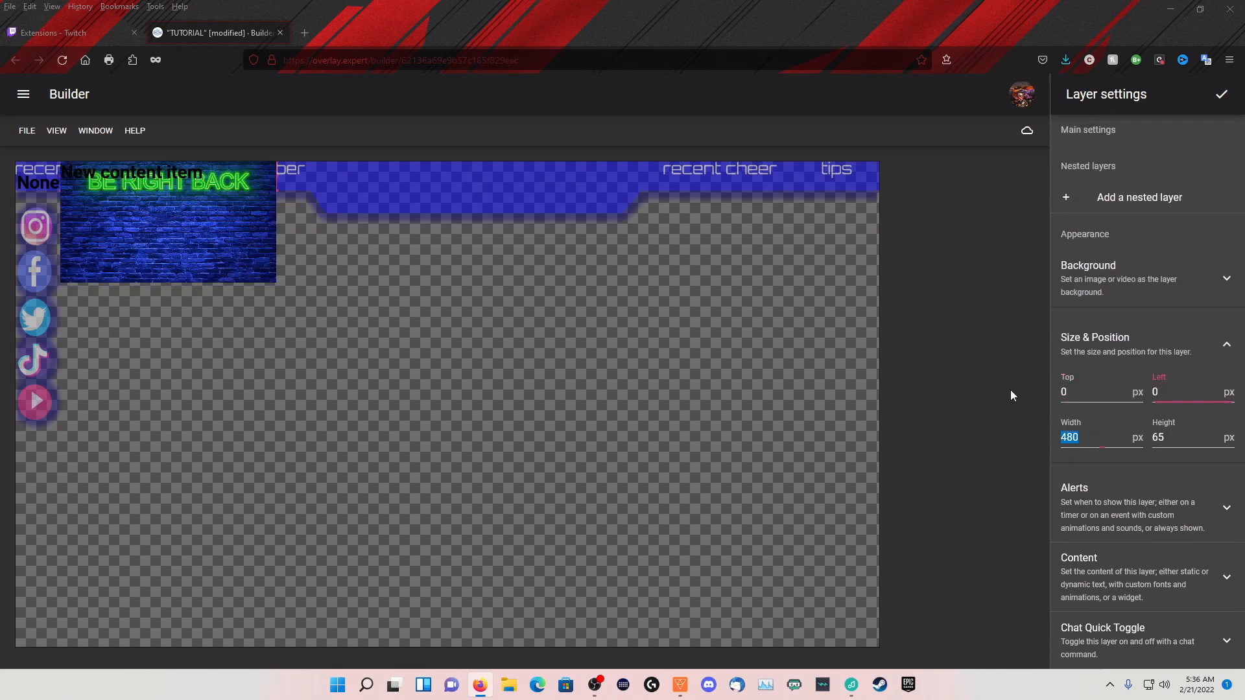
{"action": "type", "text": "1920"}
{"action": "key", "text": "Tab"}
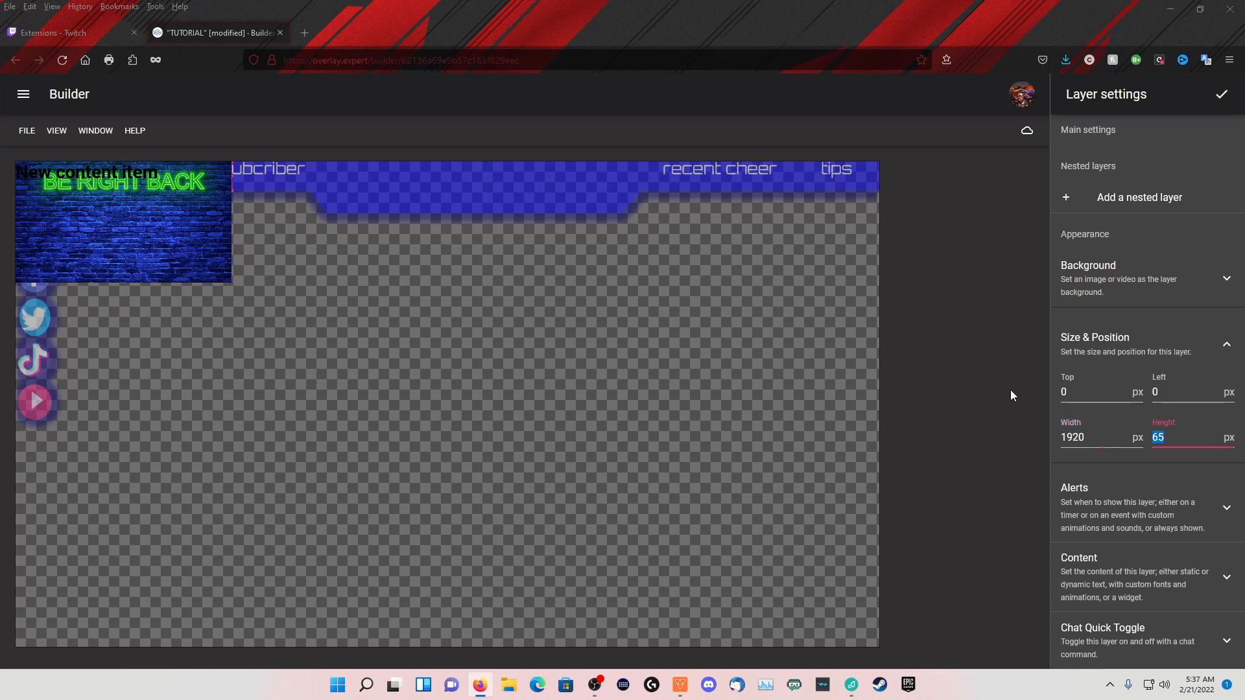
{"action": "type", "text": "1080"}
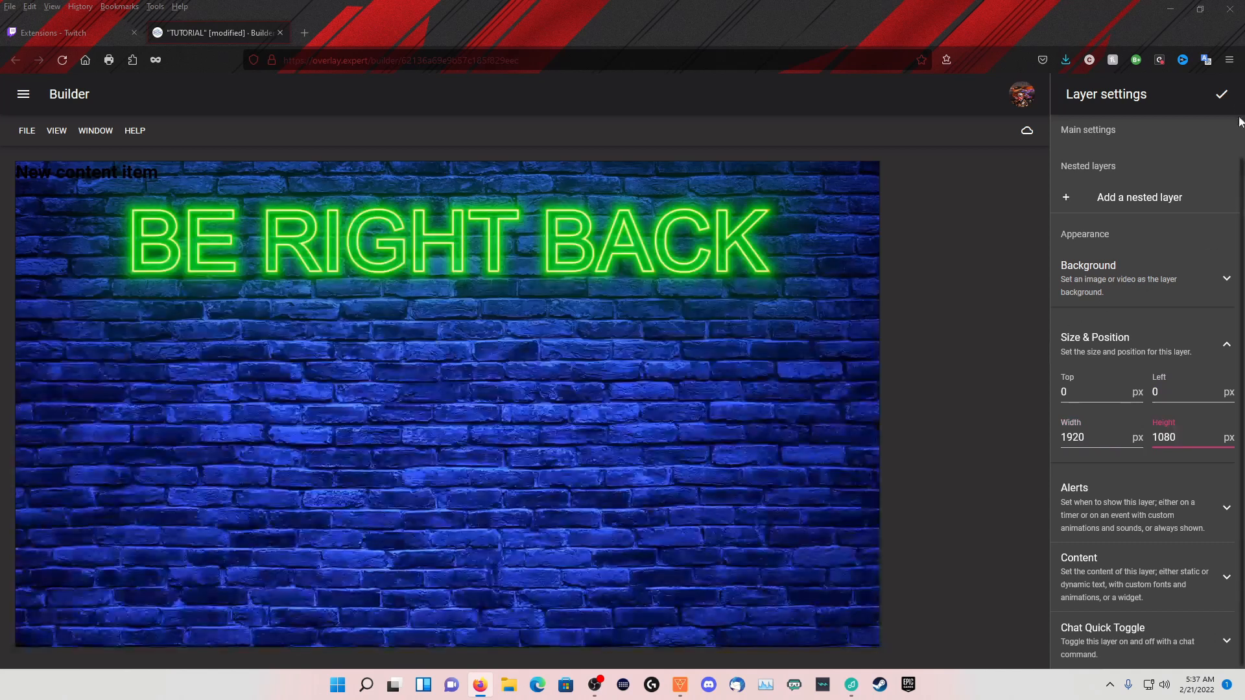
{"action": "left_click", "coordinate": [1219, 98]}
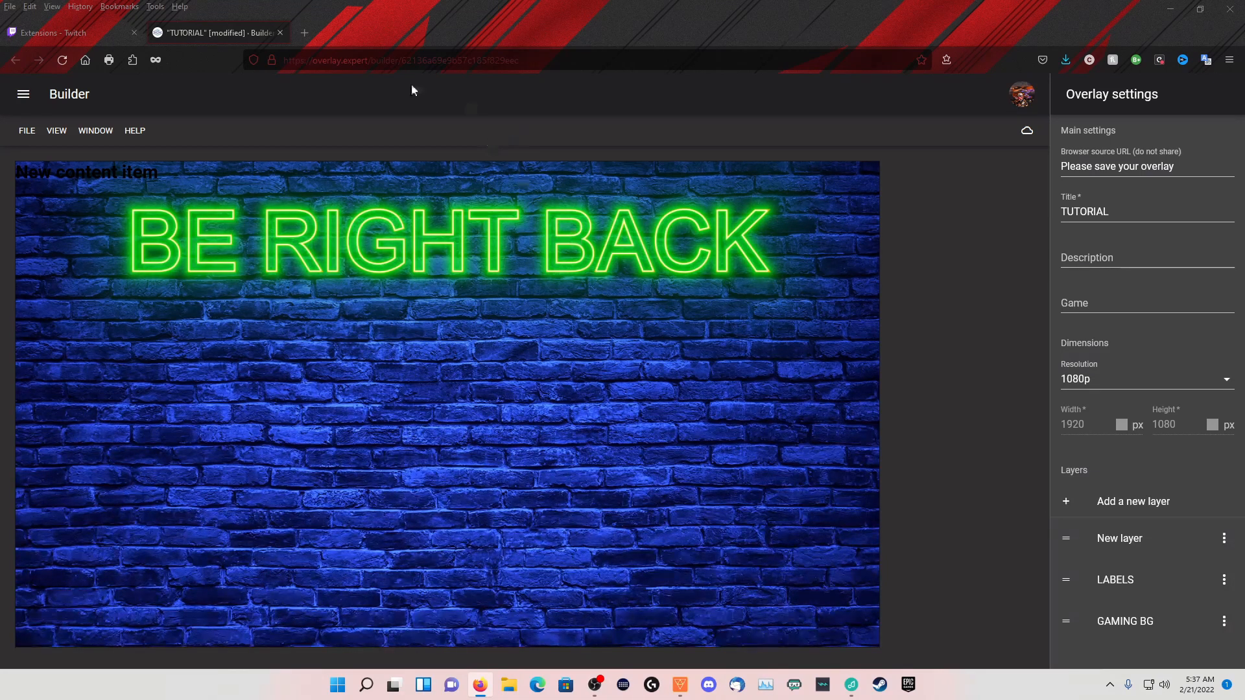
Open the bookmarked FreeConvert online converter in a new browser tab
{"action": "left_click", "coordinate": [305, 33]}
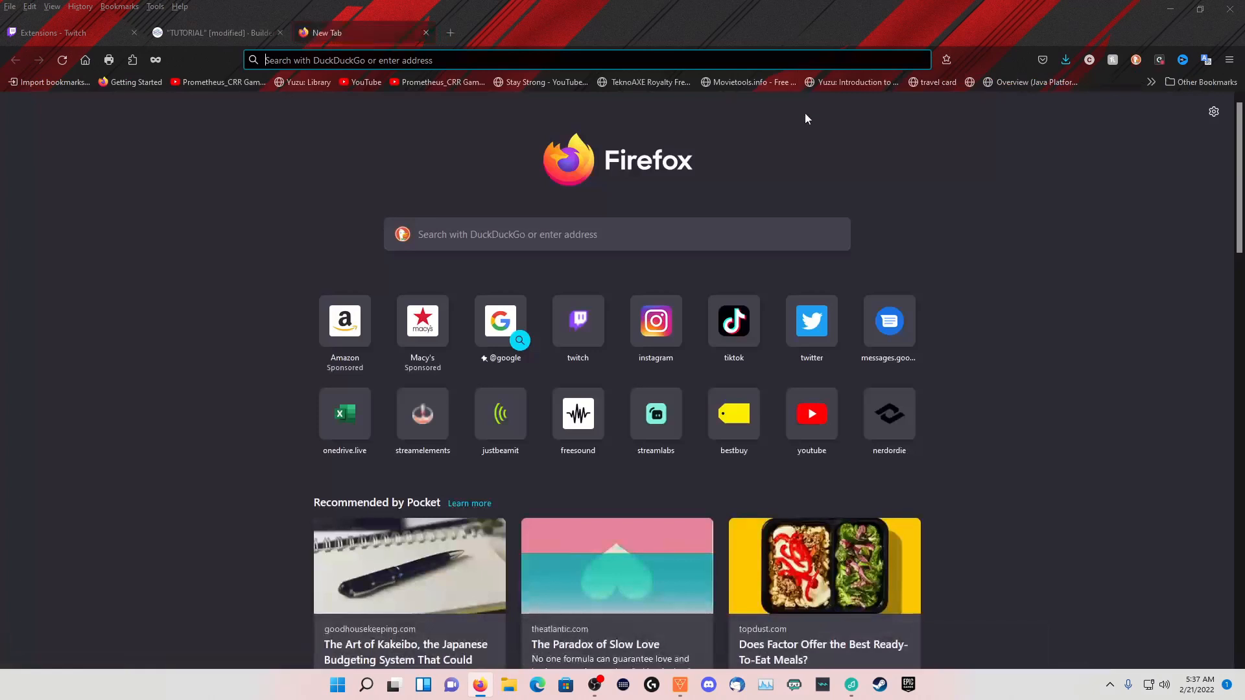
{"action": "left_click", "coordinate": [1149, 82]}
{"action": "scroll", "coordinate": [1069, 352], "scroll_direction": "down", "scroll_amount": 10}
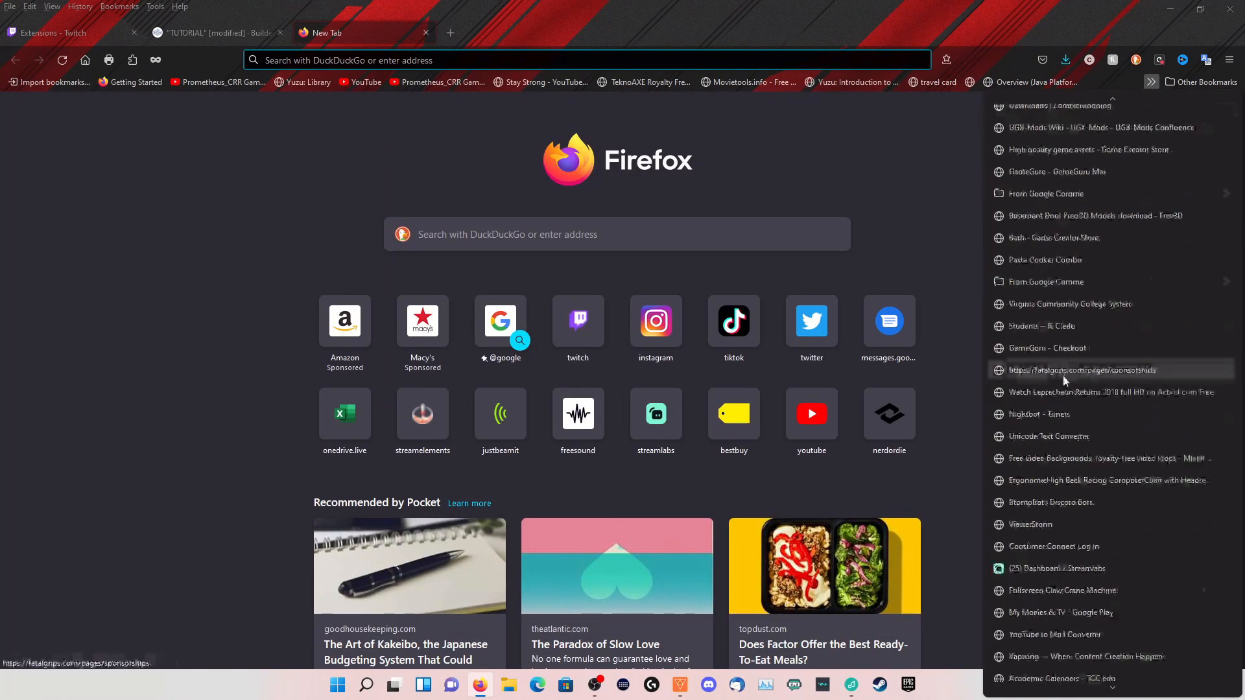
{"action": "scroll", "coordinate": [1086, 396], "scroll_direction": "down", "scroll_amount": 2}
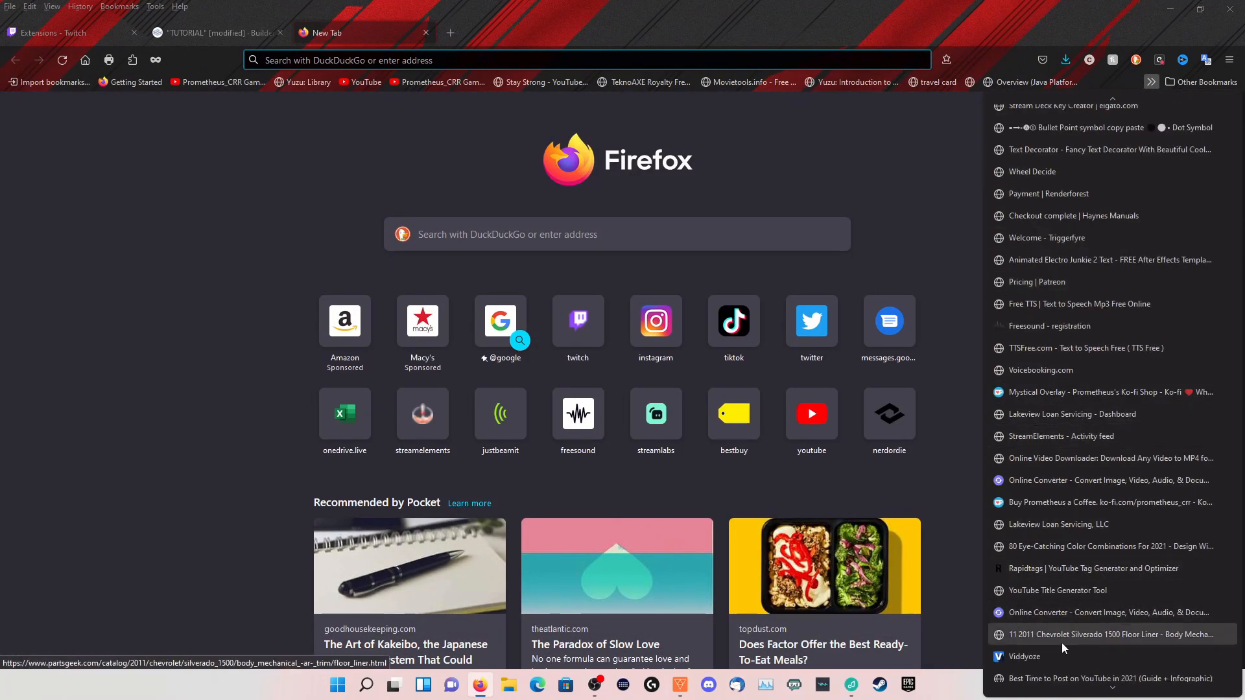
{"action": "left_click", "coordinate": [1059, 616]}
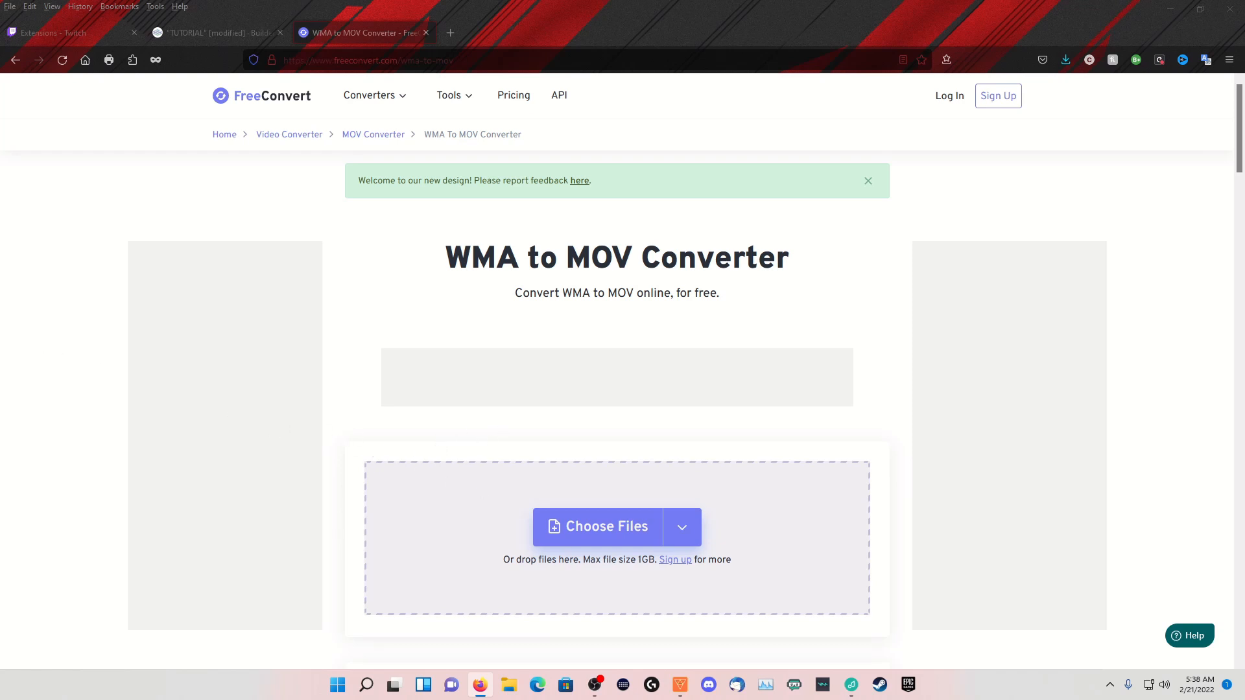
Add Title Reveal.mp4 to the converter and set its output format to WEBM
{"action": "left_click_drag", "start_coordinate": [382, 462], "coordinate": [0, 480]}
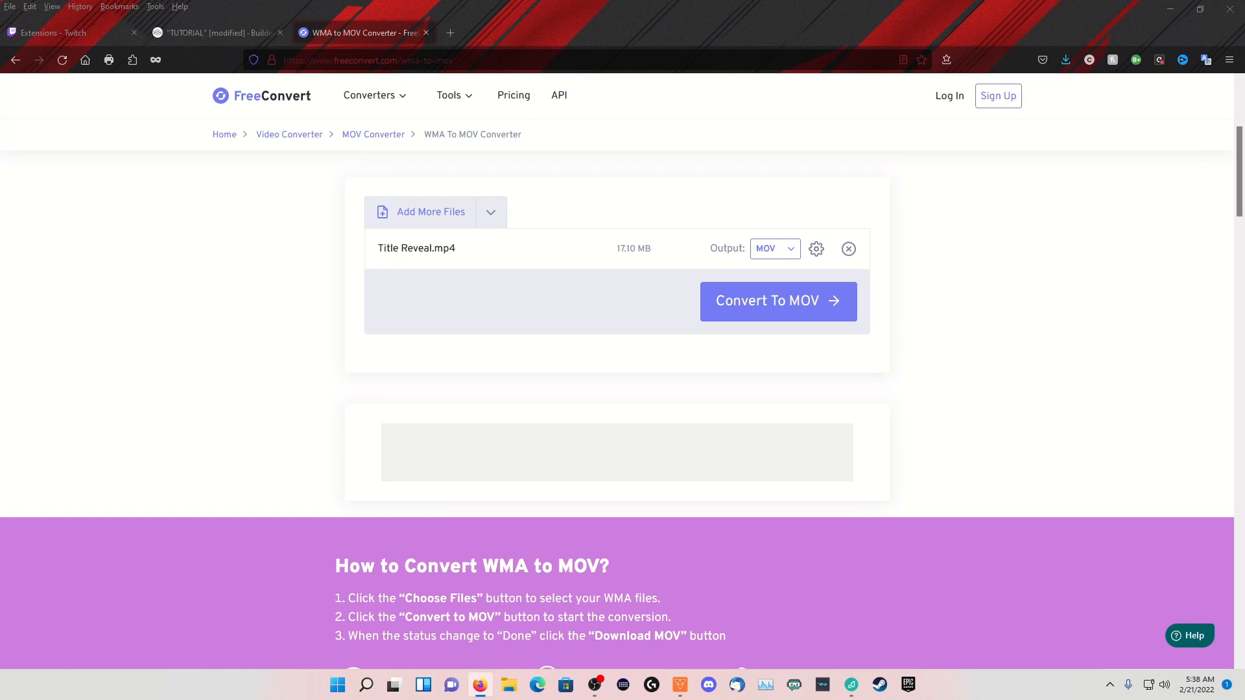
{"action": "left_click", "coordinate": [786, 251]}
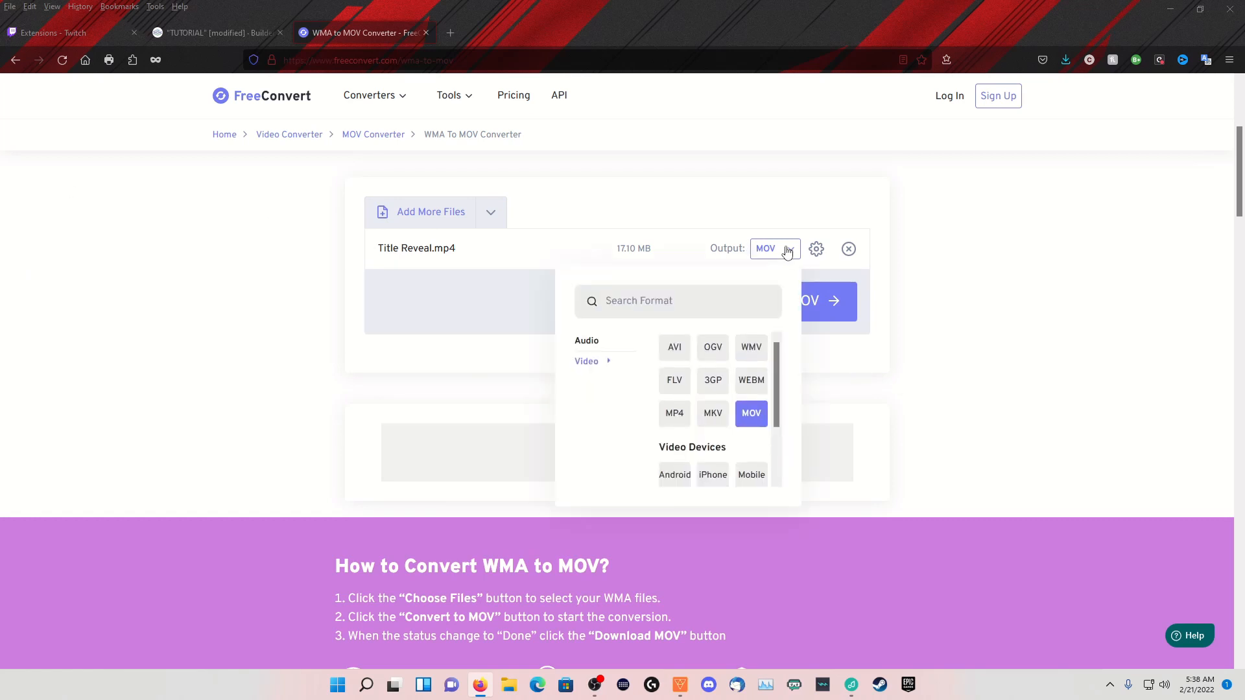
{"action": "left_click", "coordinate": [754, 389]}
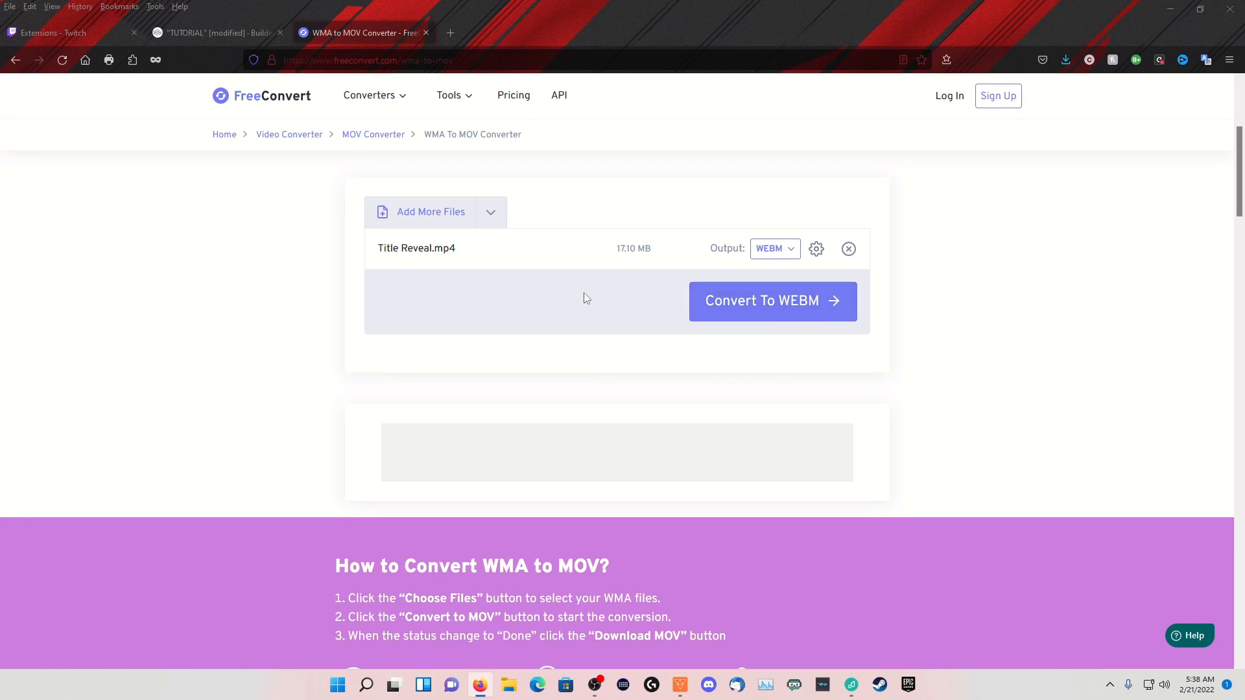
Start converting Title Reveal.mp4 to WEBM, and close the converter tab to return to the overlay builder
{"action": "left_click", "coordinate": [766, 306]}
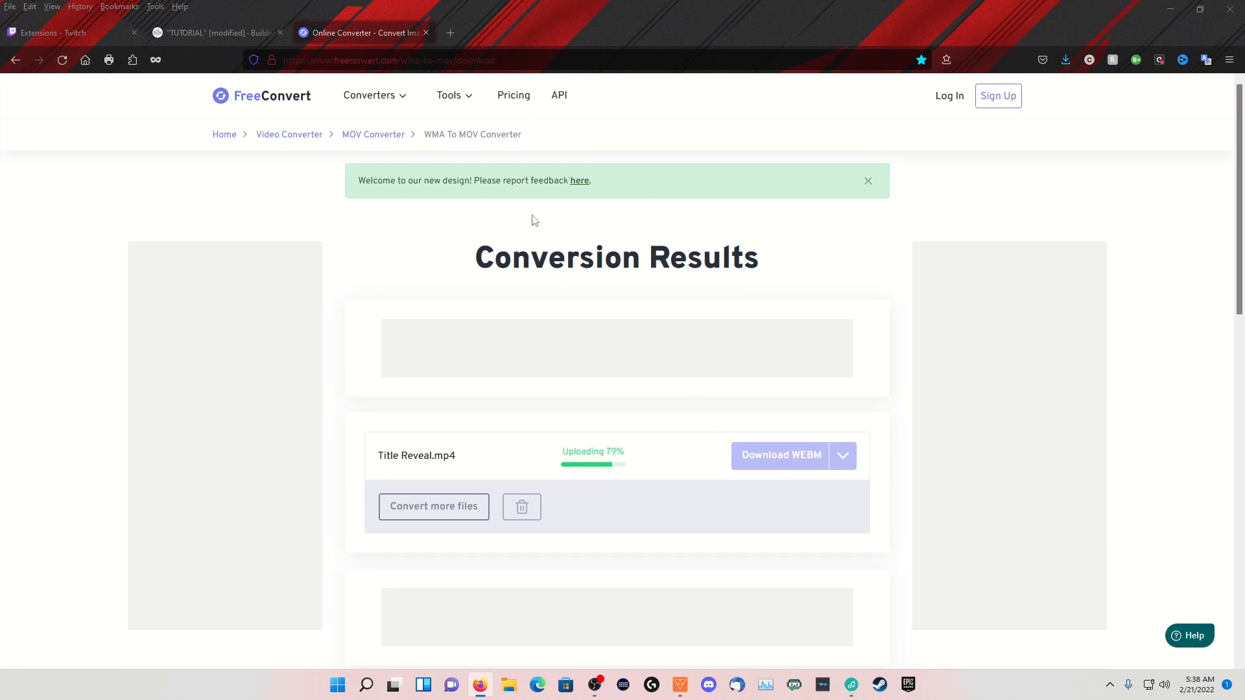
{"action": "left_click", "coordinate": [425, 33]}
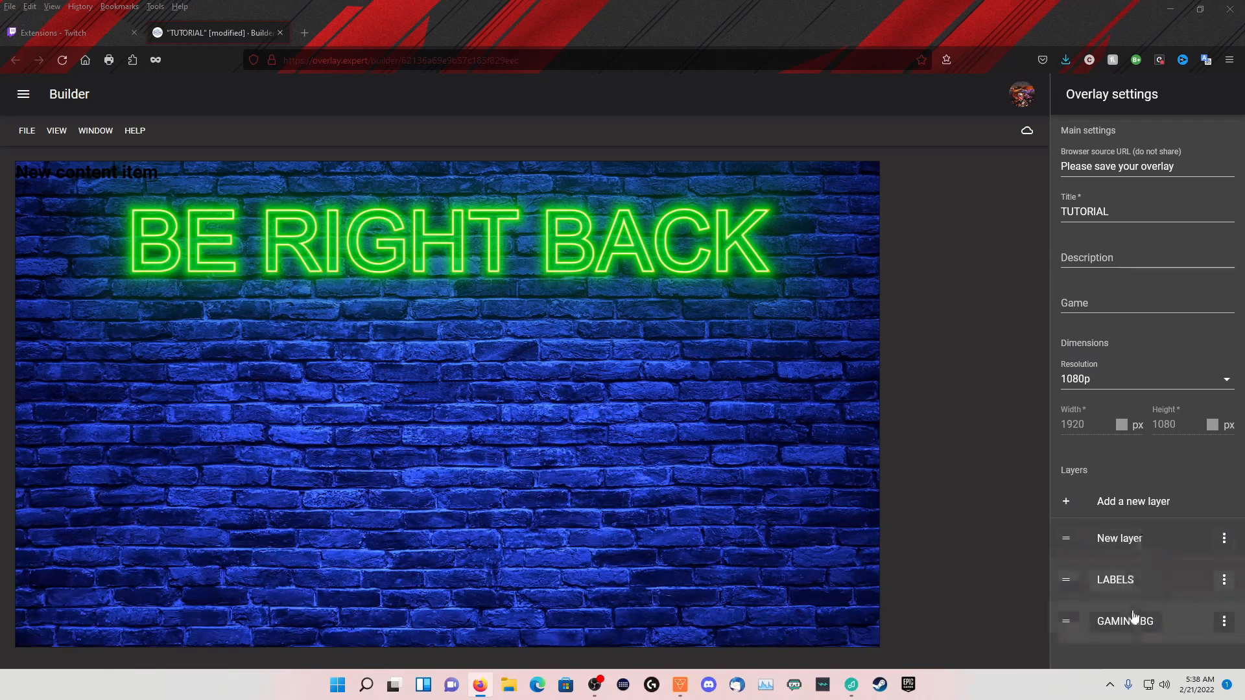
Open the GAMING BG layer's settings and set the Chat API of its Chat Quick Toggle to Twitch
{"action": "left_click", "coordinate": [1114, 583]}
{"action": "scroll", "coordinate": [1111, 573], "scroll_direction": "down", "scroll_amount": 1}
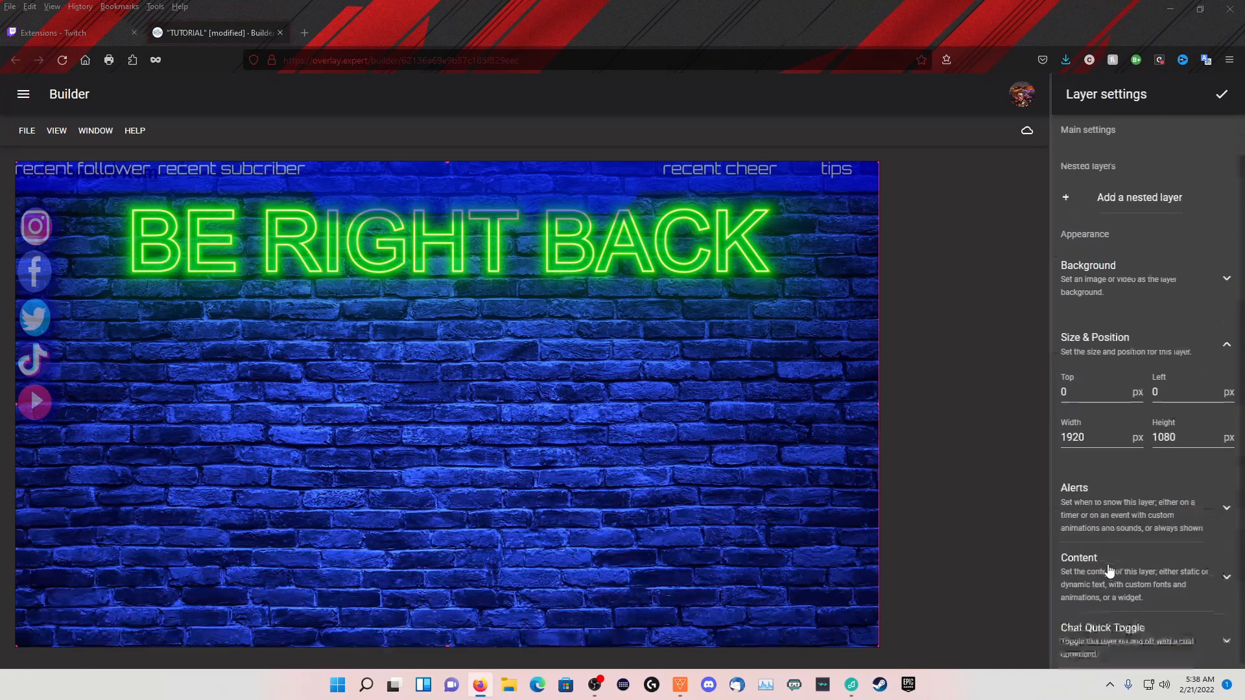
{"action": "left_click", "coordinate": [1225, 640]}
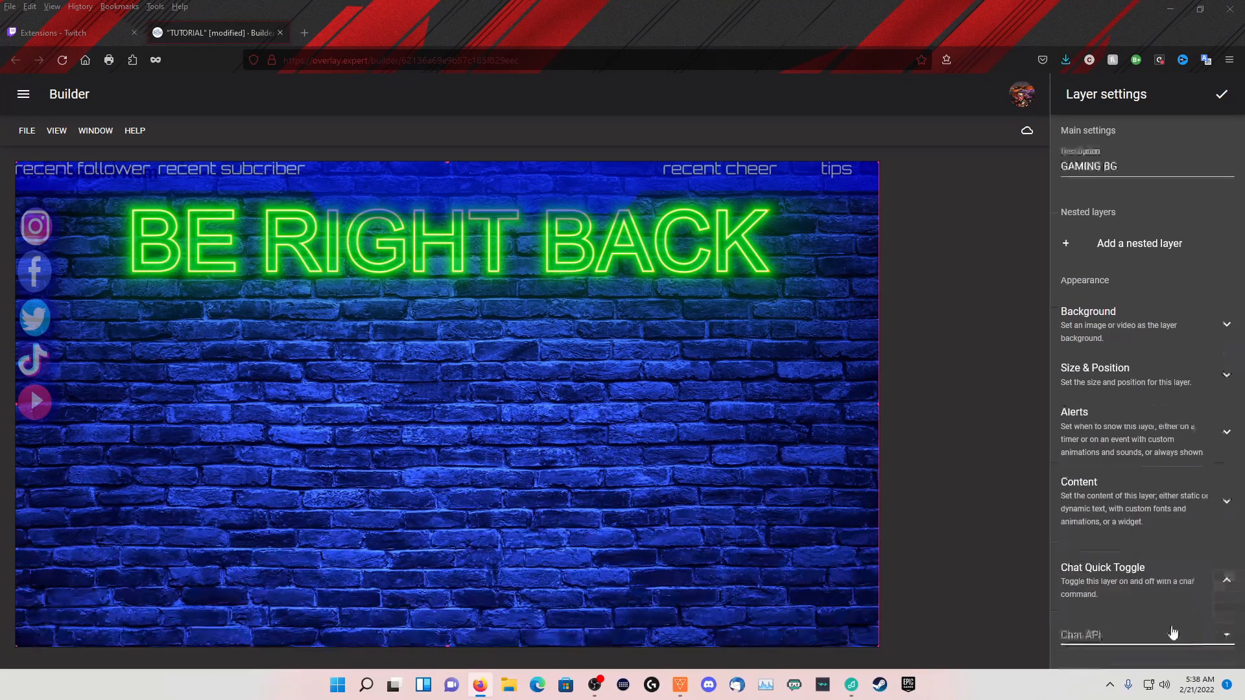
{"action": "left_click", "coordinate": [1156, 633]}
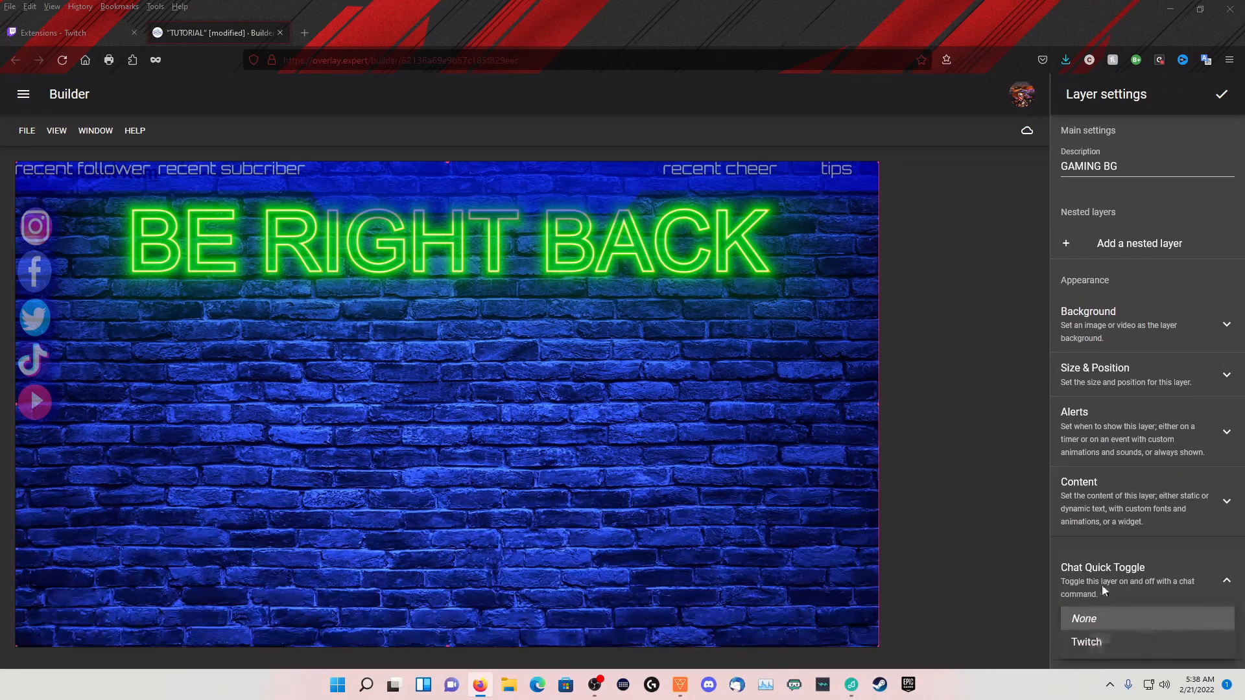
{"action": "left_click", "coordinate": [1088, 653]}
Examine the Toggle message, Toggle off message and animation options of the Twitch chat quick toggle
{"action": "scroll", "coordinate": [1101, 619], "scroll_direction": "down", "scroll_amount": 4}
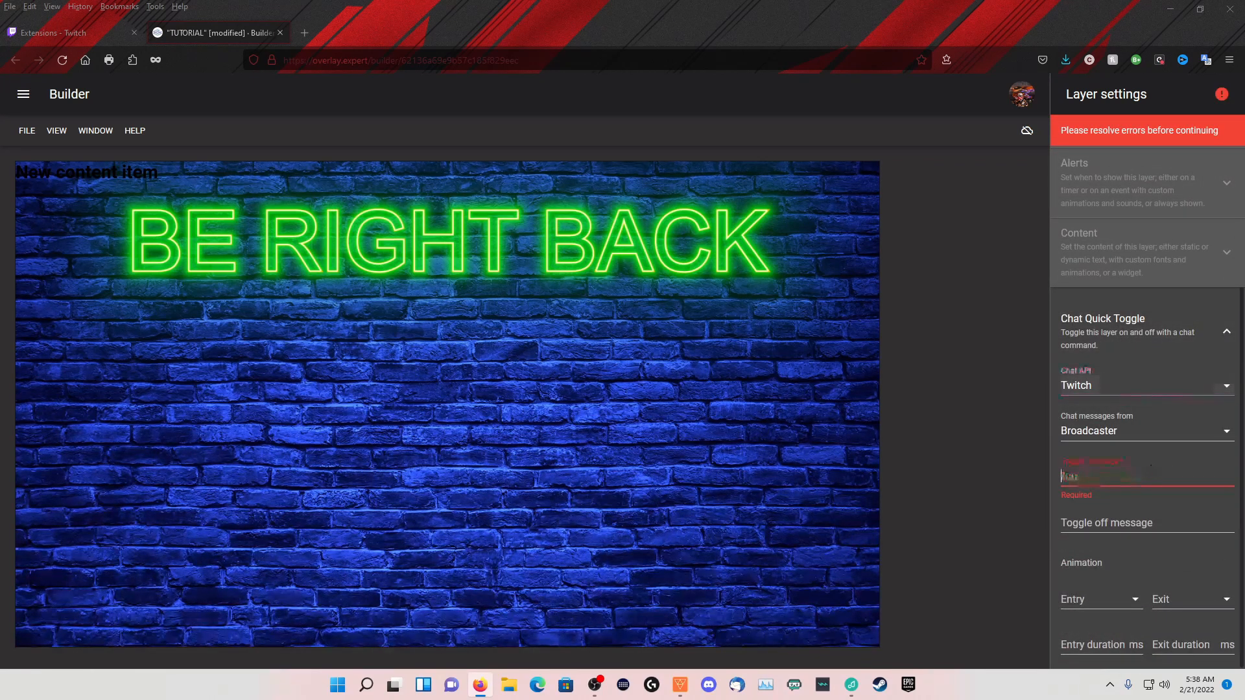
{"action": "left_click", "coordinate": [1118, 483]}
{"action": "key", "text": "Tab"}
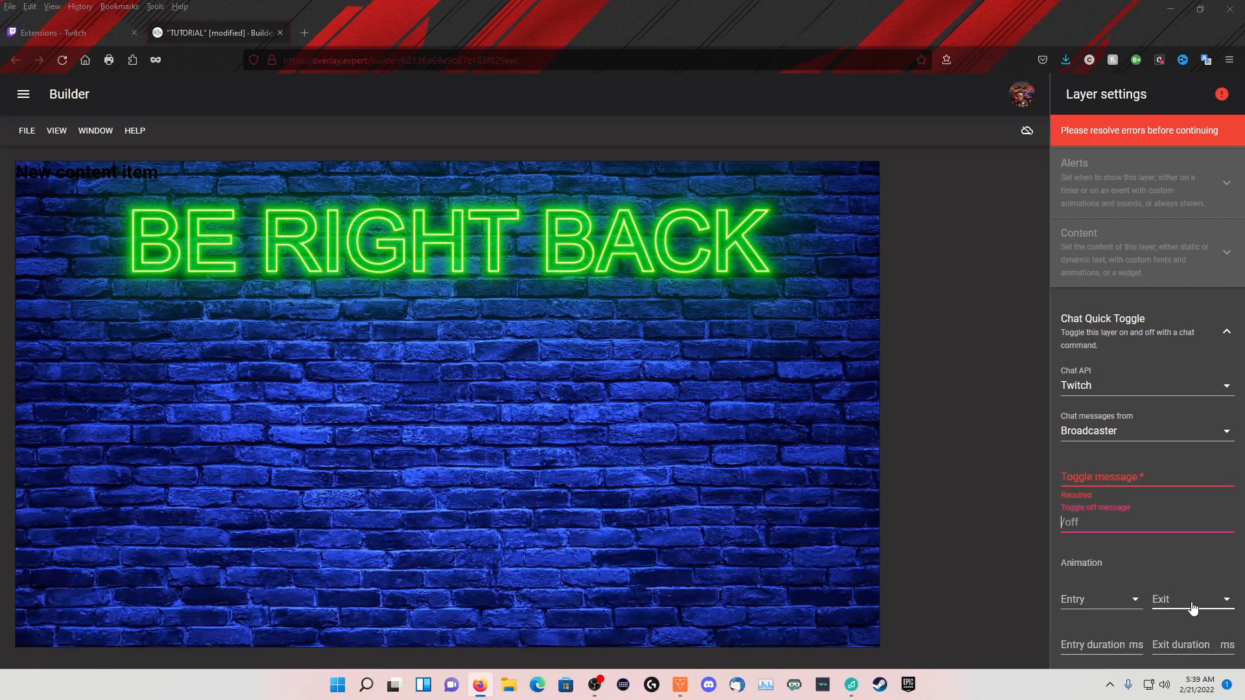
{"action": "left_click", "coordinate": [1006, 377]}
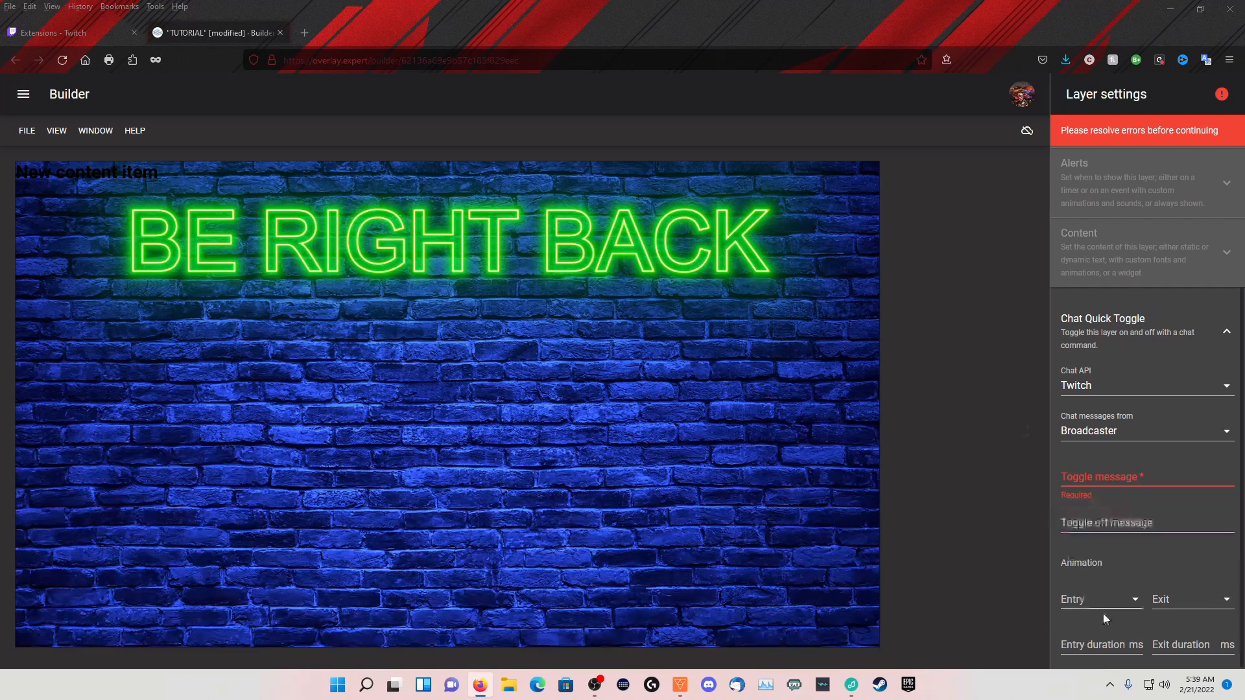